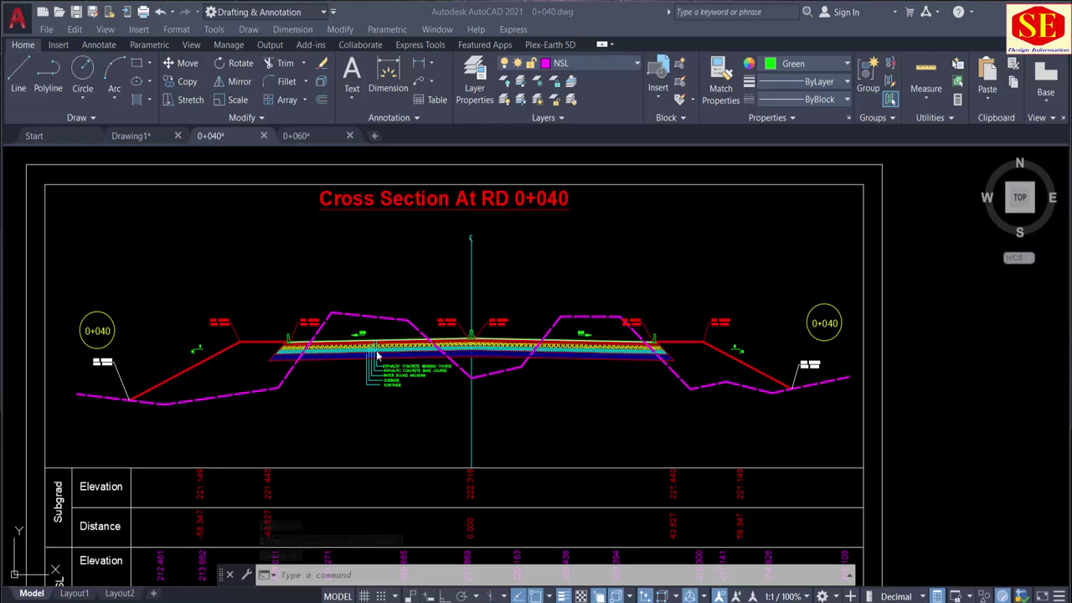
Pan and zoom around the RD 0+040 cross section to inspect its left slope and right side
middle_click_drag(362, 334, 387, 338)
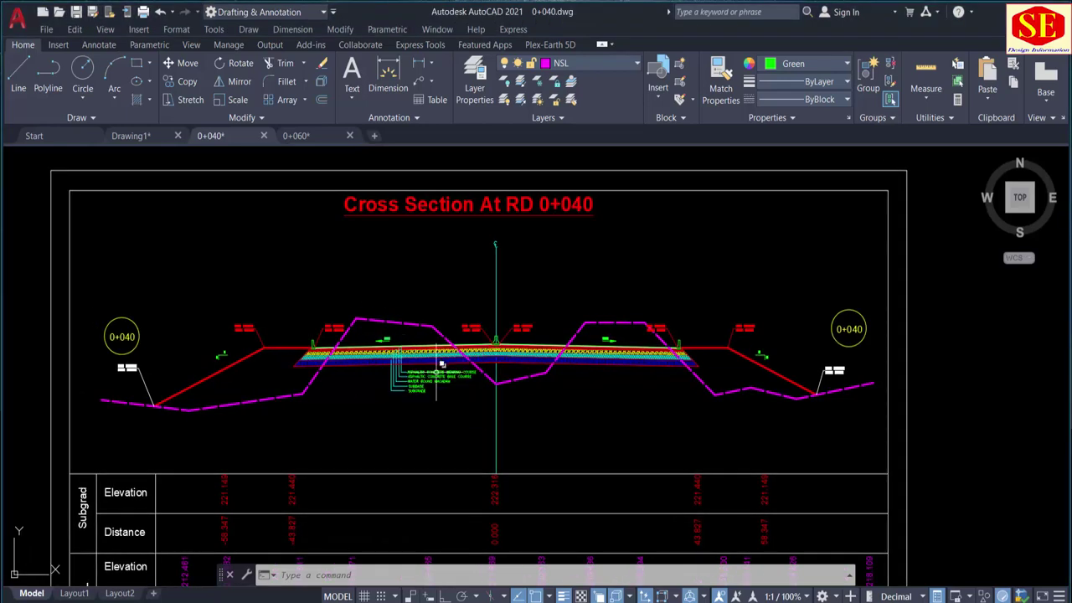
scroll(439, 385, "up", 2)
scroll(439, 385, "down", 2)
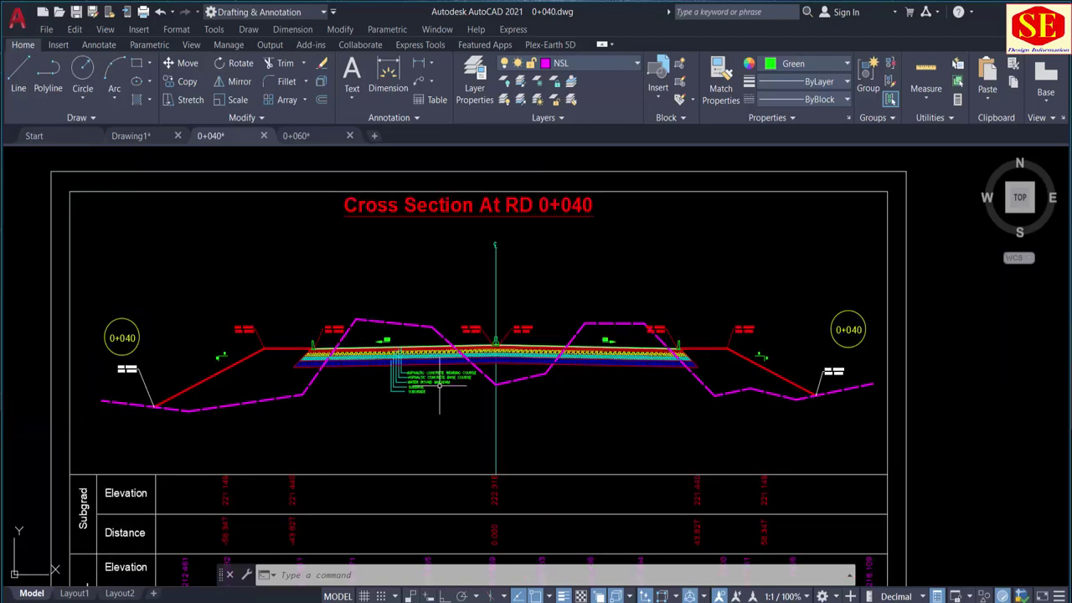
scroll(470, 339, "up", 2)
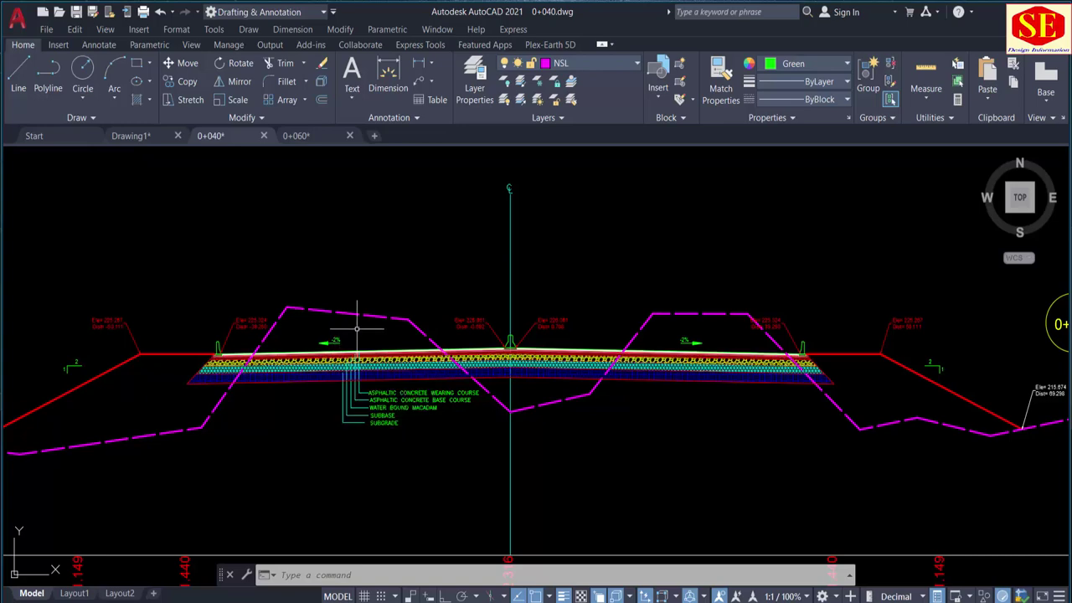
mouse_move(49, 452)
middle_mouse_down()
mouse_move(246, 366)
mouse_move(299, 366)
middle_mouse_up()
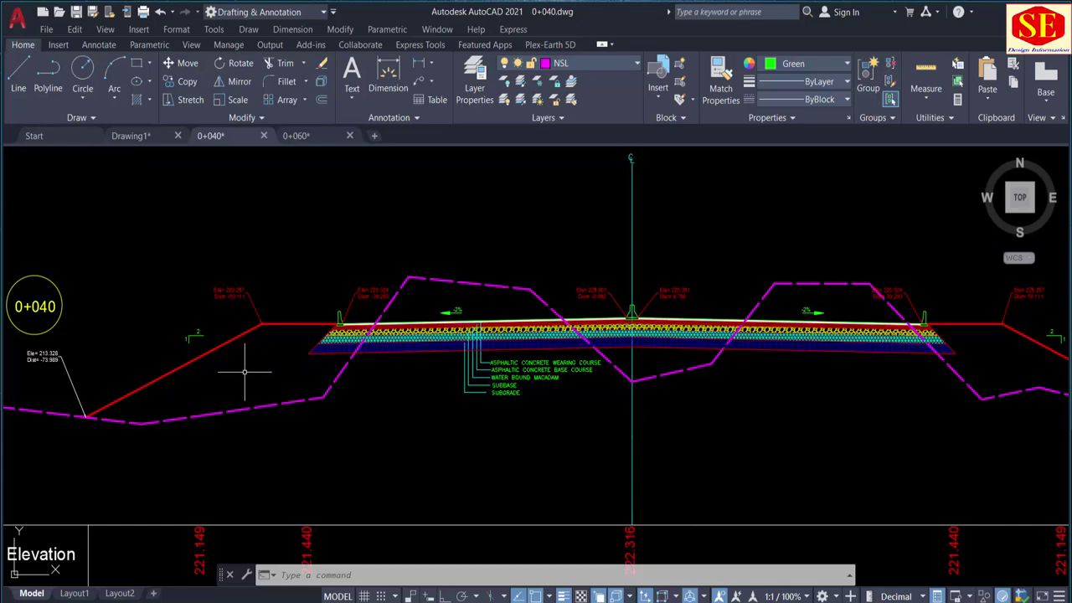
middle_click_drag(458, 298, 332, 281)
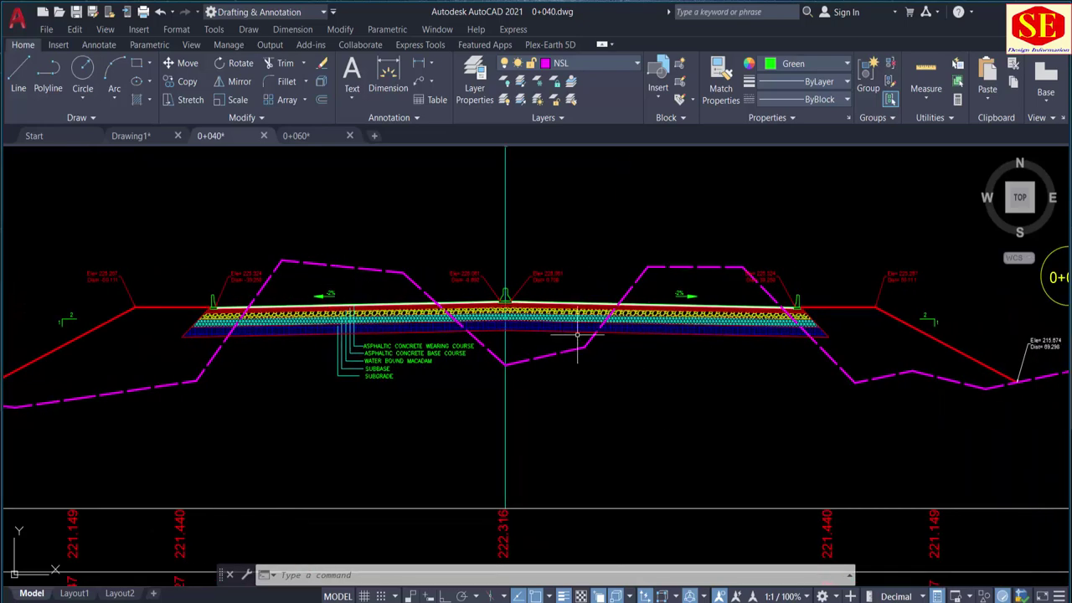
middle_click_drag(893, 359, 848, 376)
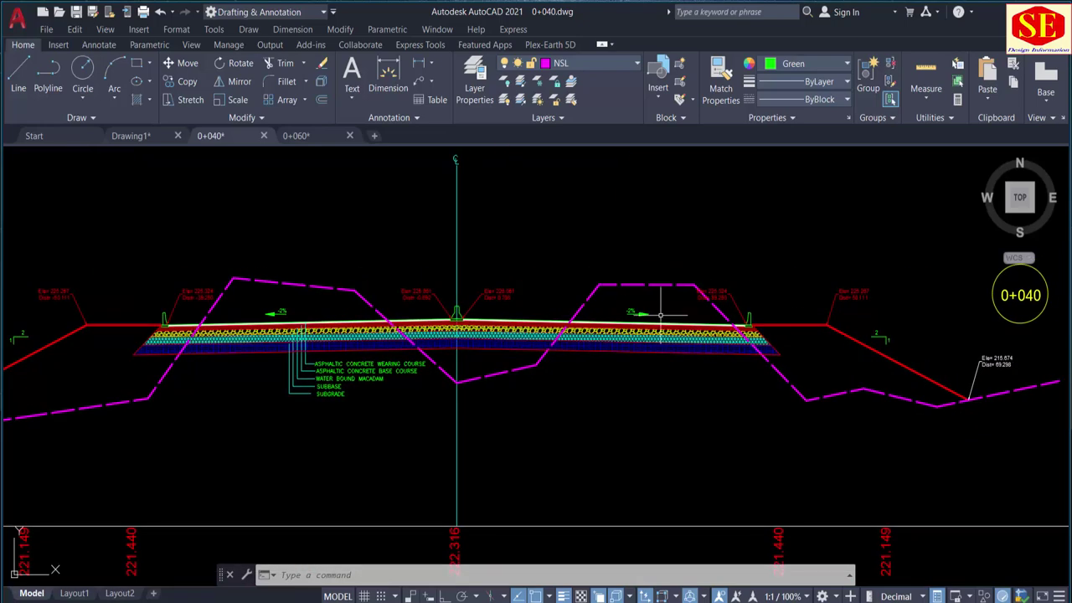
scroll(661, 317, "down", 2)
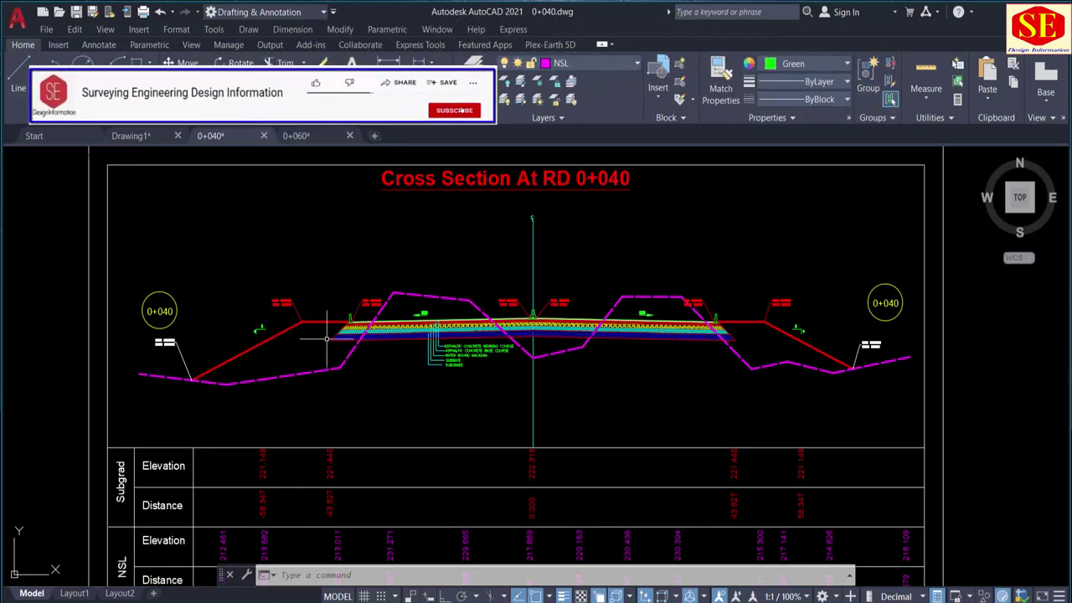
Switch to the RD 0+060 drawing and look over its right side and left slope
left_click(309, 137)
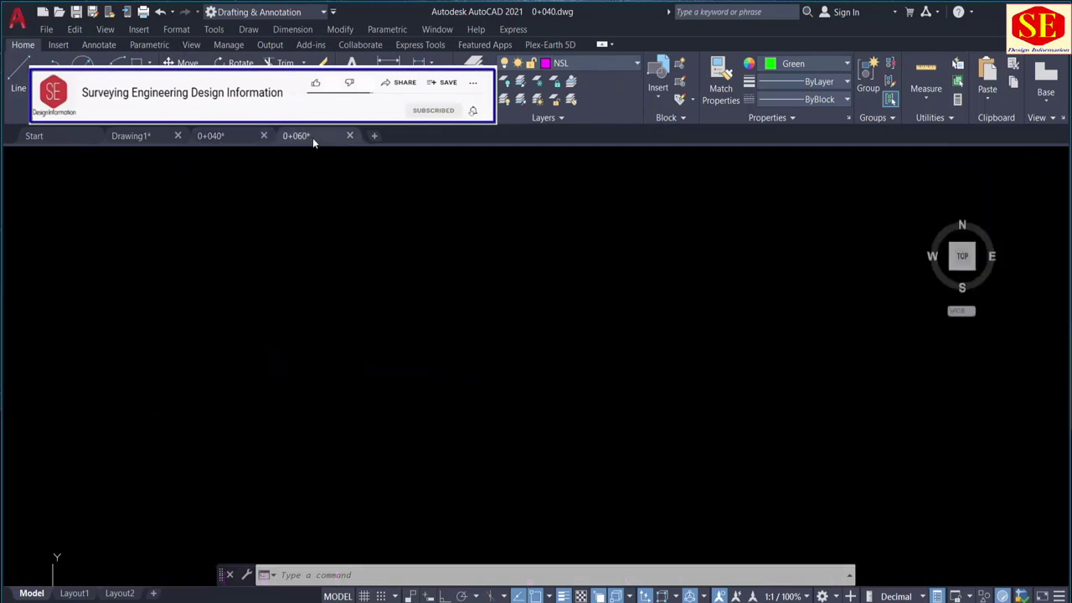
scroll(651, 345, "up", 3)
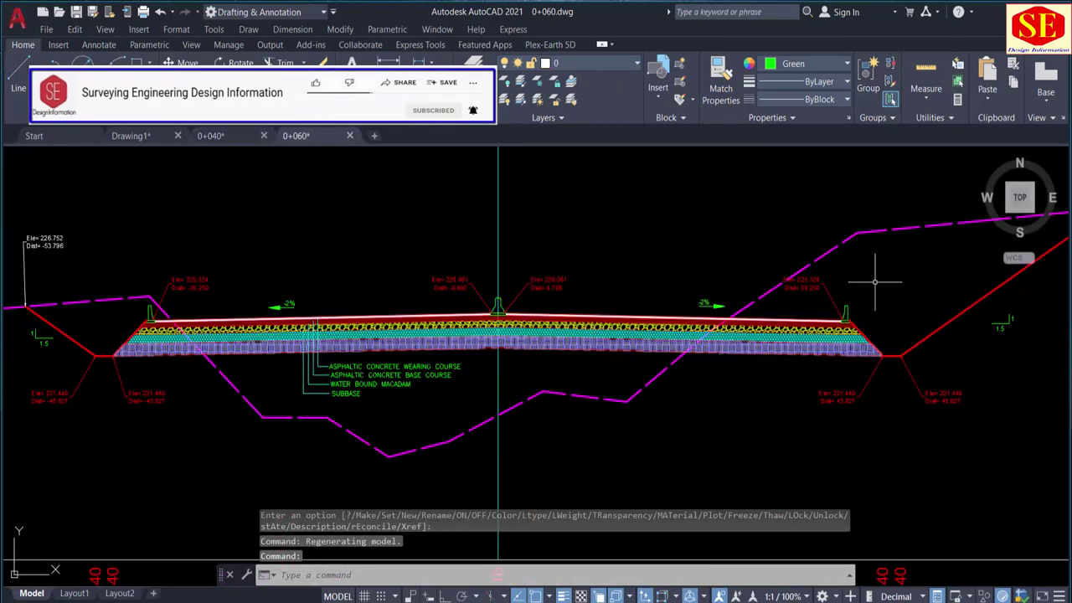
middle_click_drag(874, 282, 702, 295)
middle_click_drag(501, 390, 789, 359)
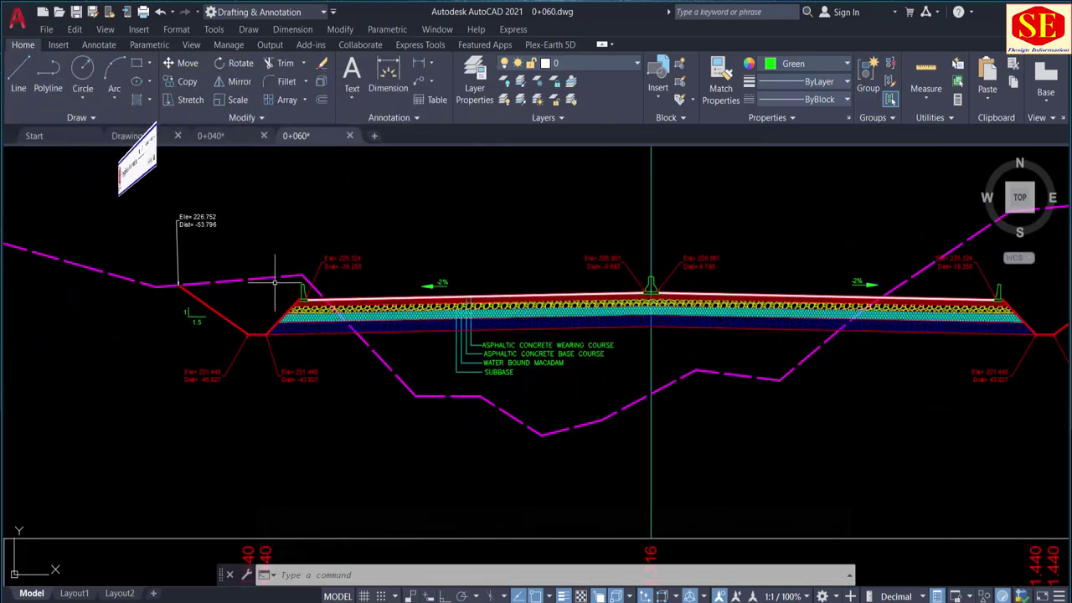
Go back to the RD 0+040 drawing and zoom in and out on its section
left_click(211, 136)
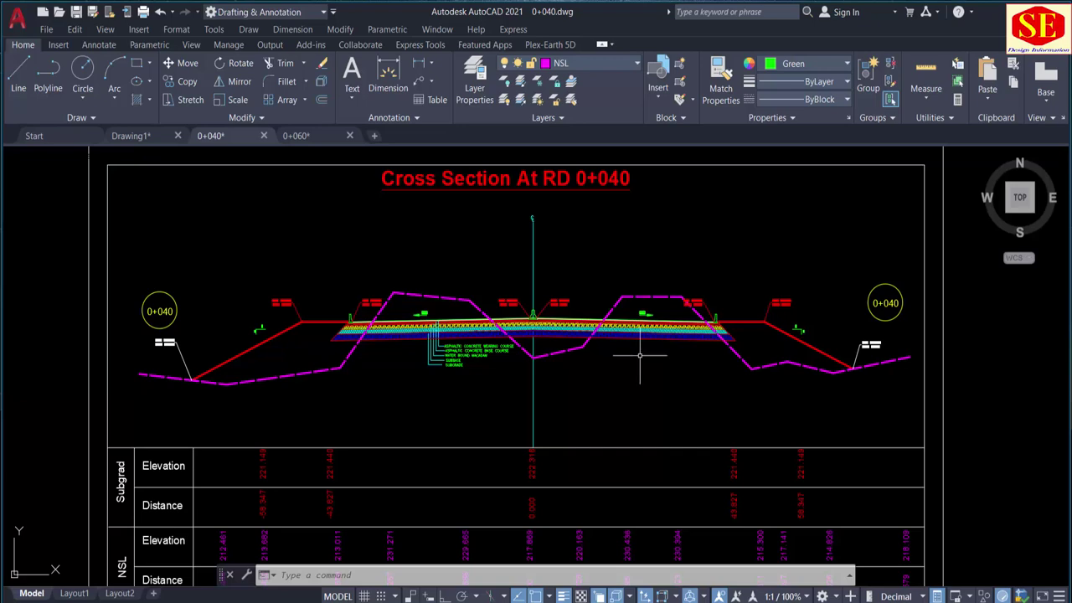
scroll(640, 355, "up", 1)
scroll(730, 354, "up", 1)
scroll(627, 354, "down", 1)
scroll(502, 359, "up", 1)
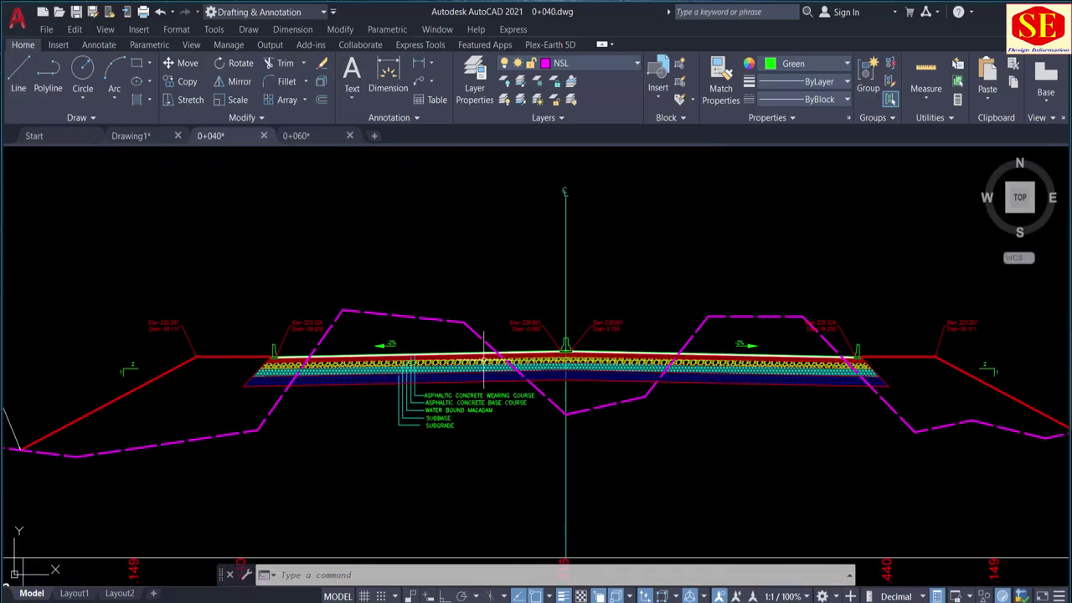
scroll(469, 354, "down", 1)
scroll(454, 347, "down", 1)
scroll(362, 372, "up", 1)
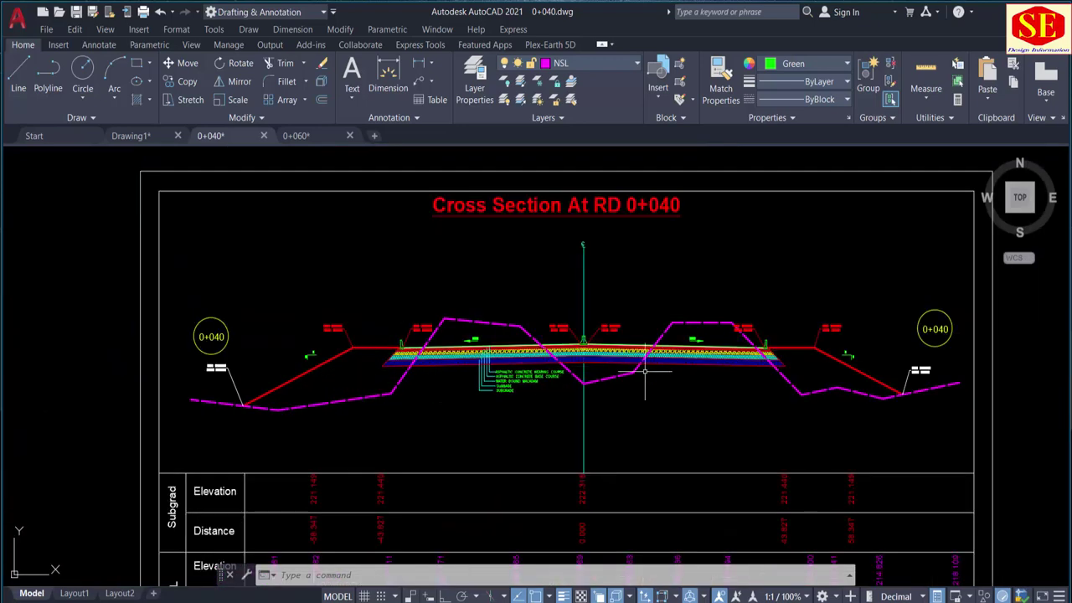
Check the RD 0+060 section title, then return to the RD 0+040 drawing
left_click(295, 136)
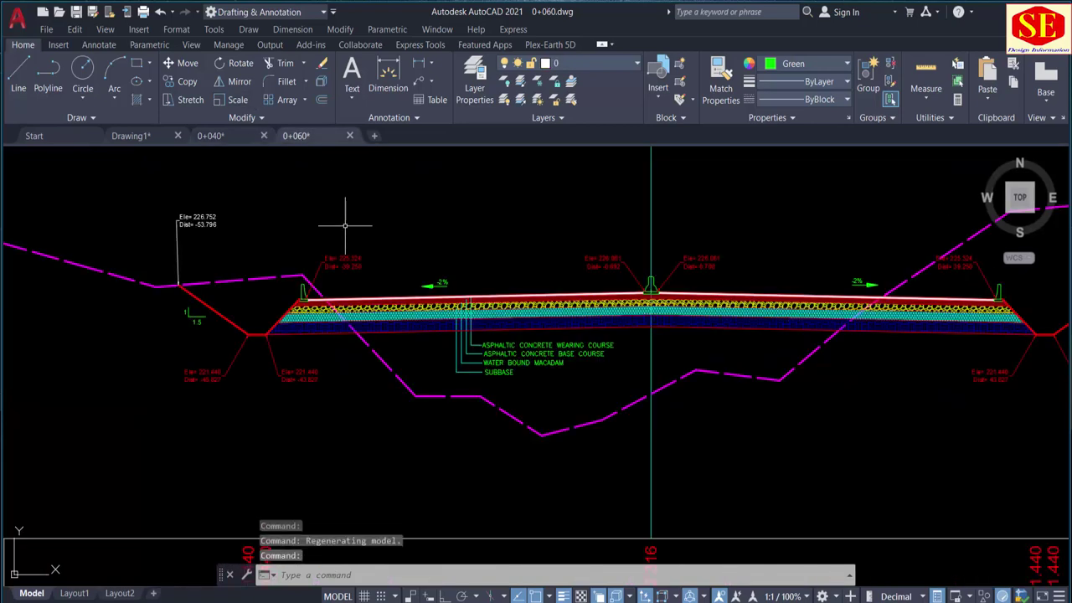
scroll(604, 310, "down", 1)
middle_click_drag(609, 301, 555, 392)
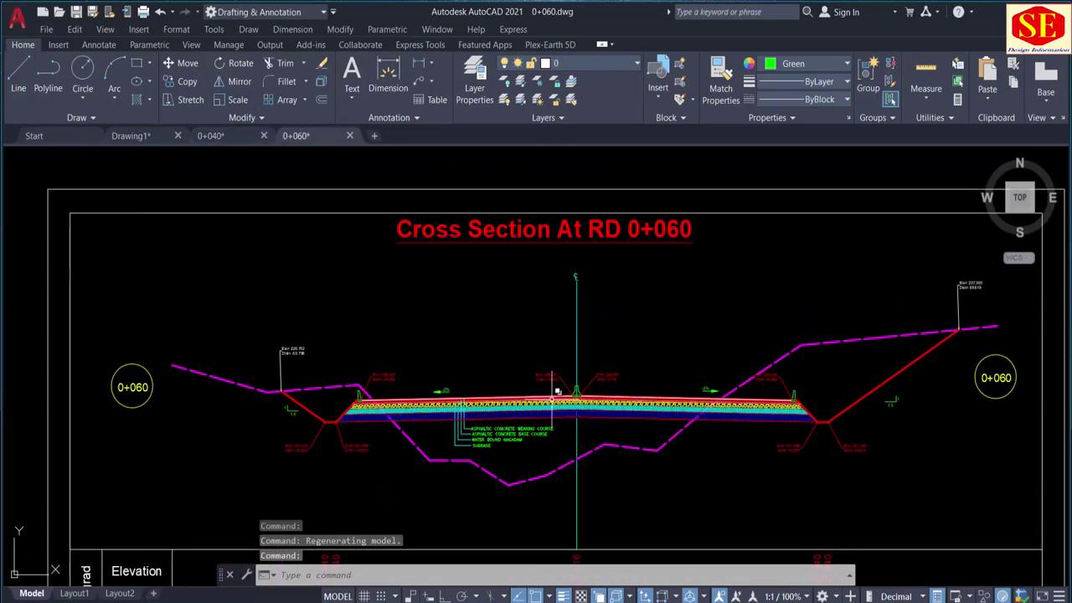
left_click(211, 136)
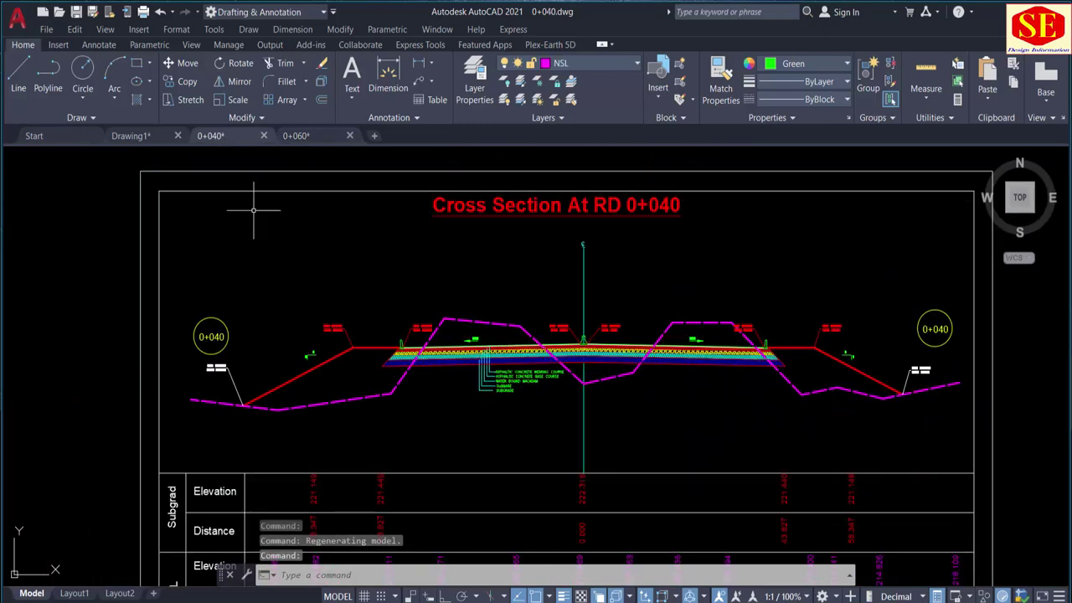
scroll(376, 317, "up", 2)
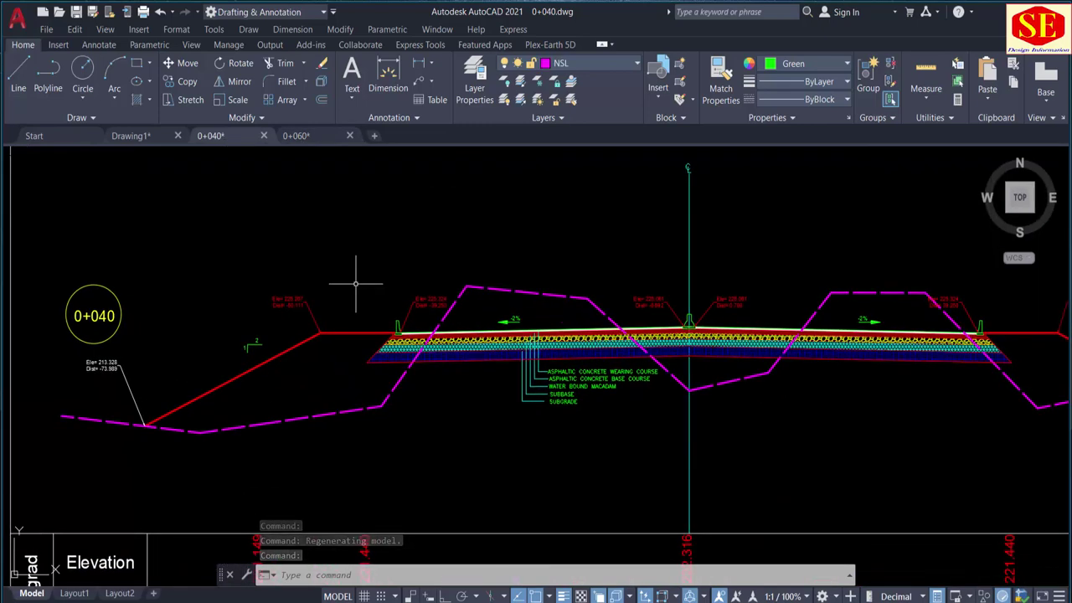
scroll(376, 327, "down", 2)
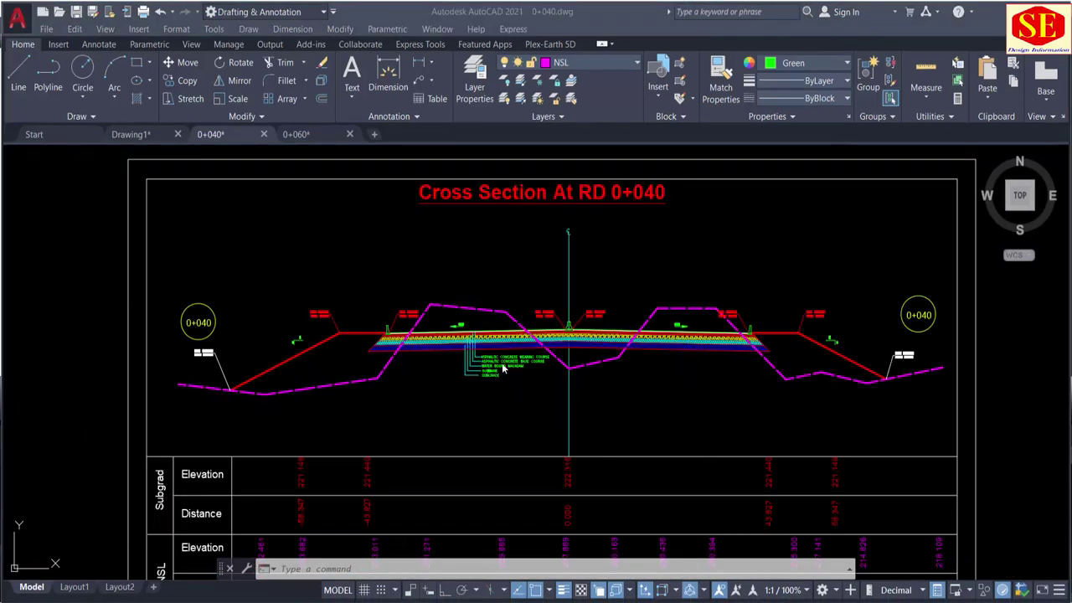
scroll(828, 358, "up", 4)
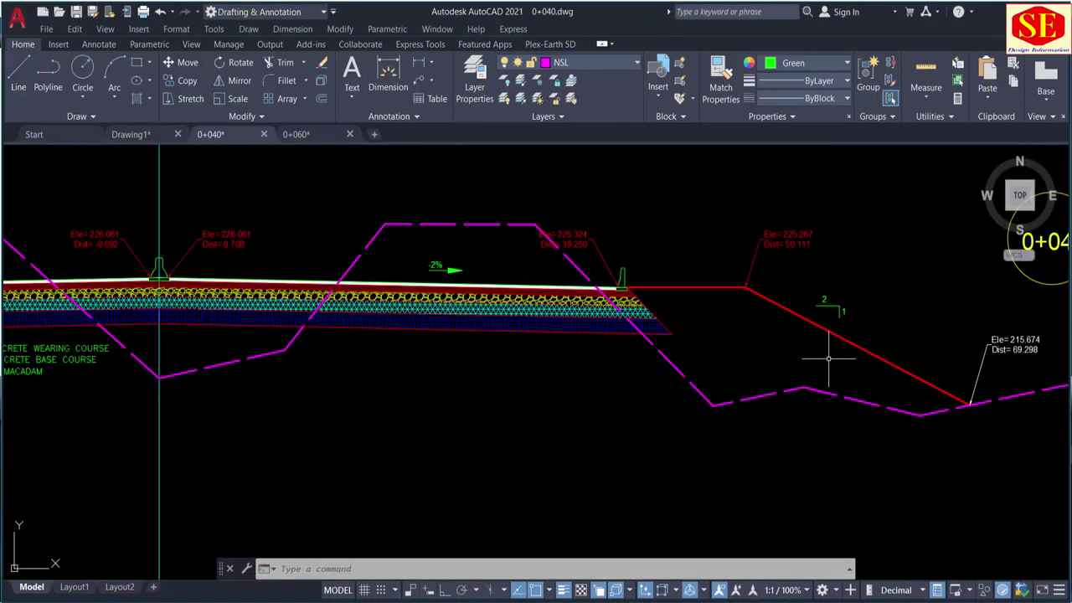
scroll(953, 420, "down", 4)
scroll(542, 352, "up", 3)
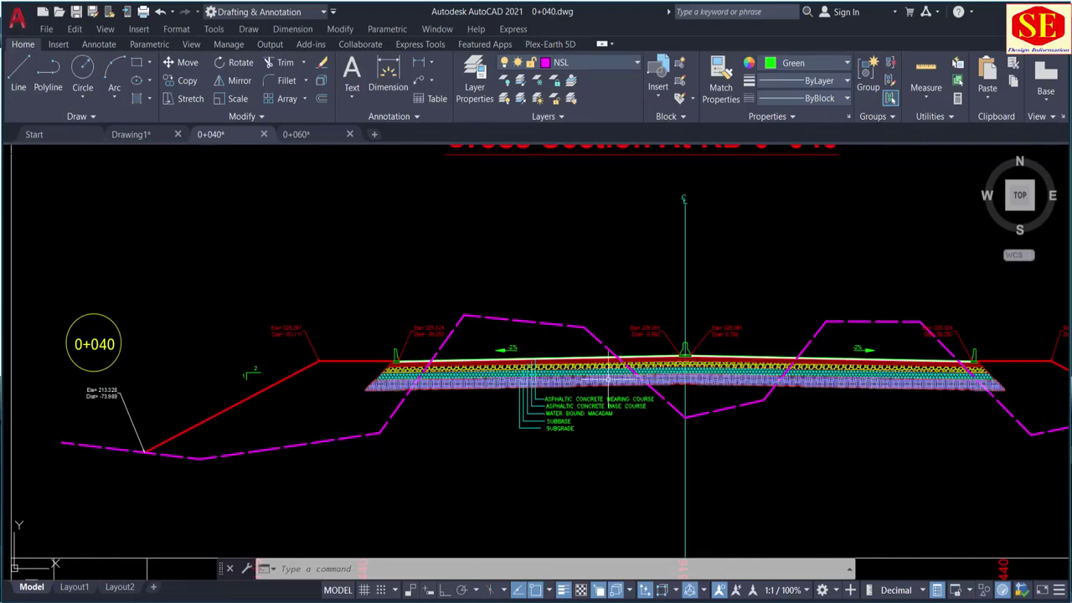
middle_click_drag(620, 376, 492, 377)
scroll(402, 336, "up", 2)
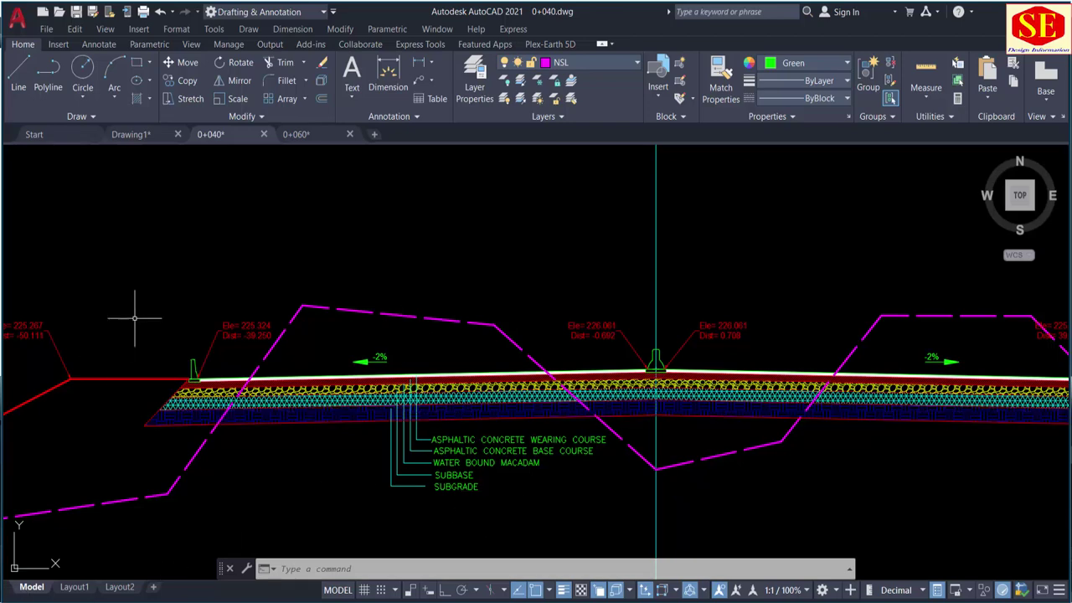
scroll(447, 302, "down", 2)
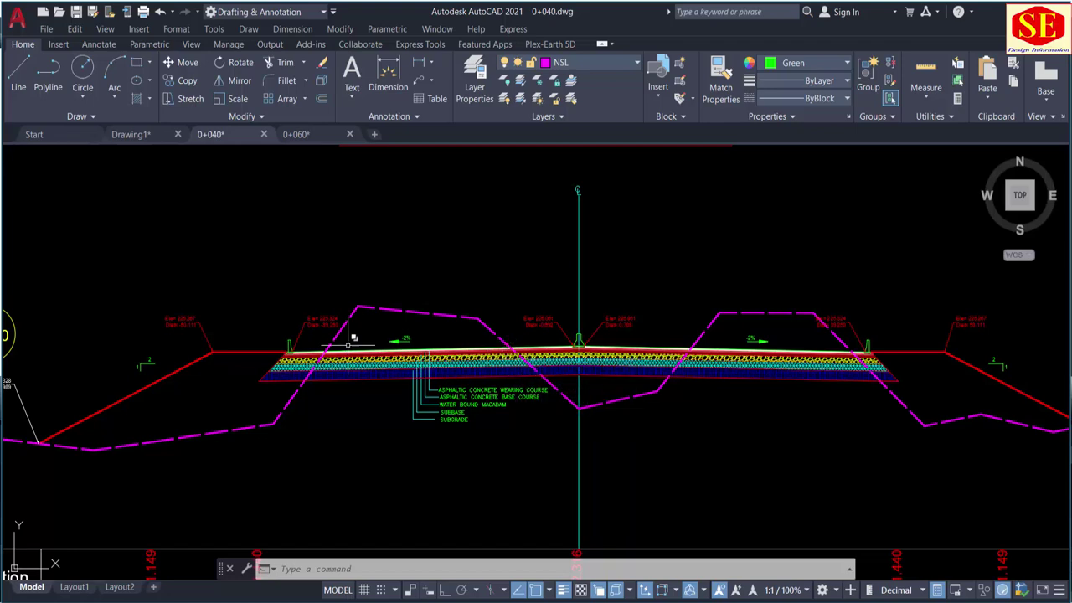
scroll(431, 333, "up", 2)
middle_click_drag(469, 334, 409, 349)
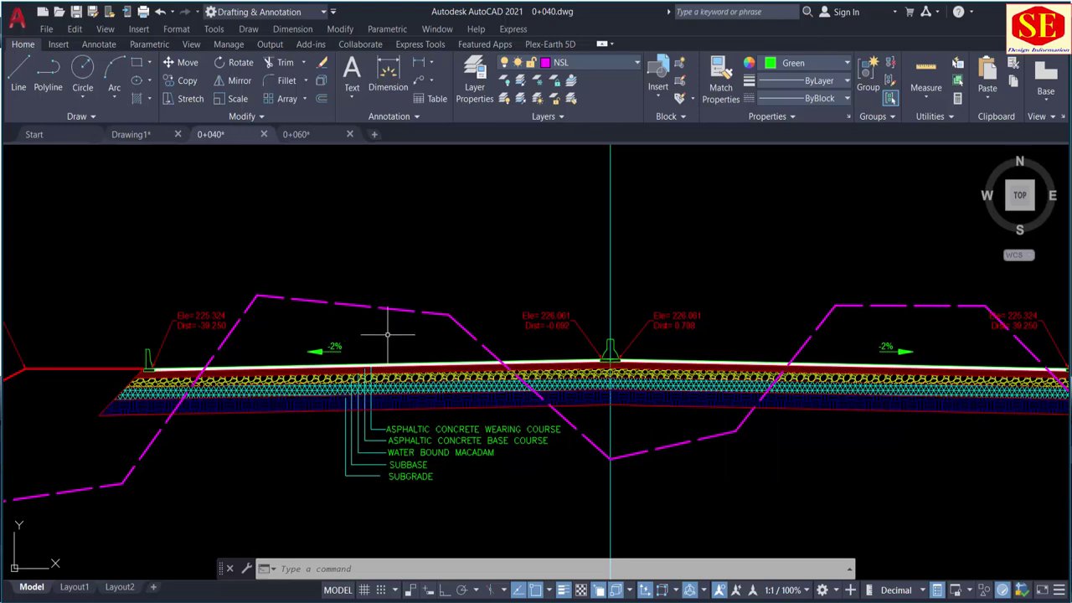
scroll(388, 334, "down", 3)
scroll(790, 394, "up", 3)
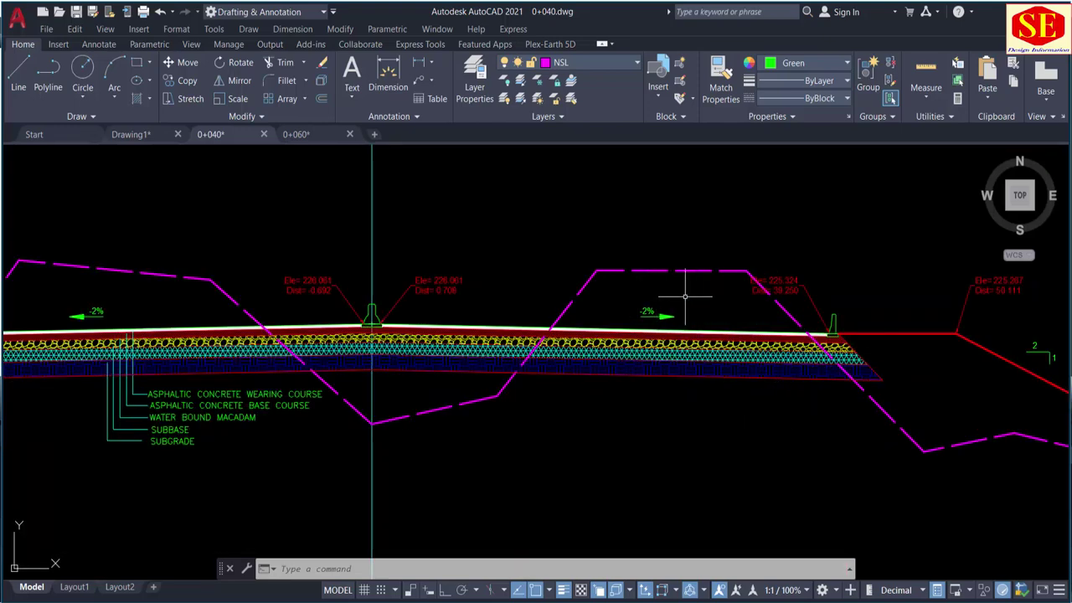
middle_click_drag(115, 292, 388, 283)
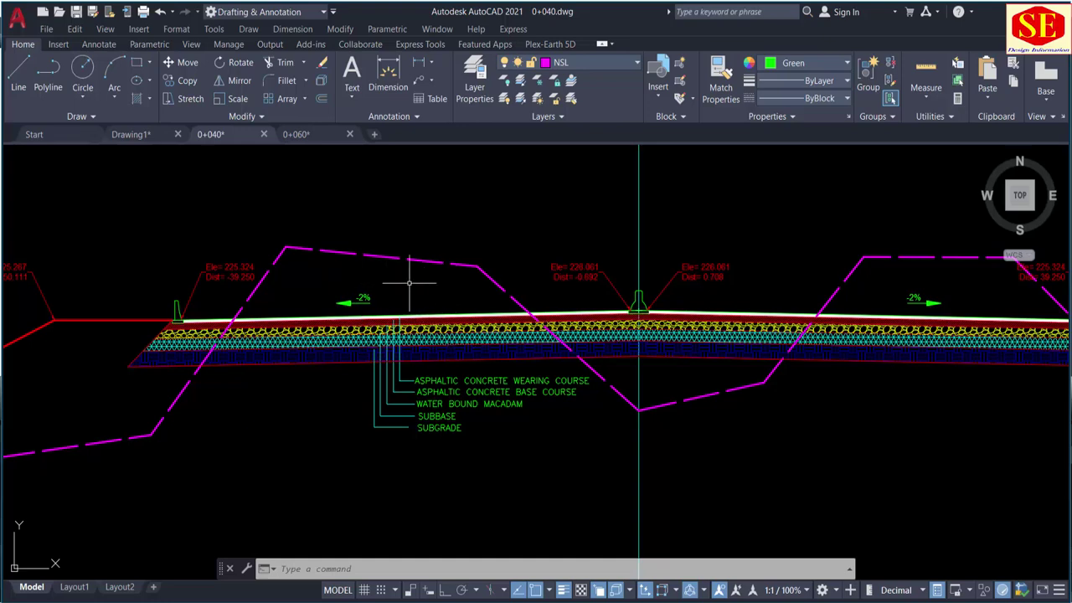
middle_click_drag(893, 289, 826, 290)
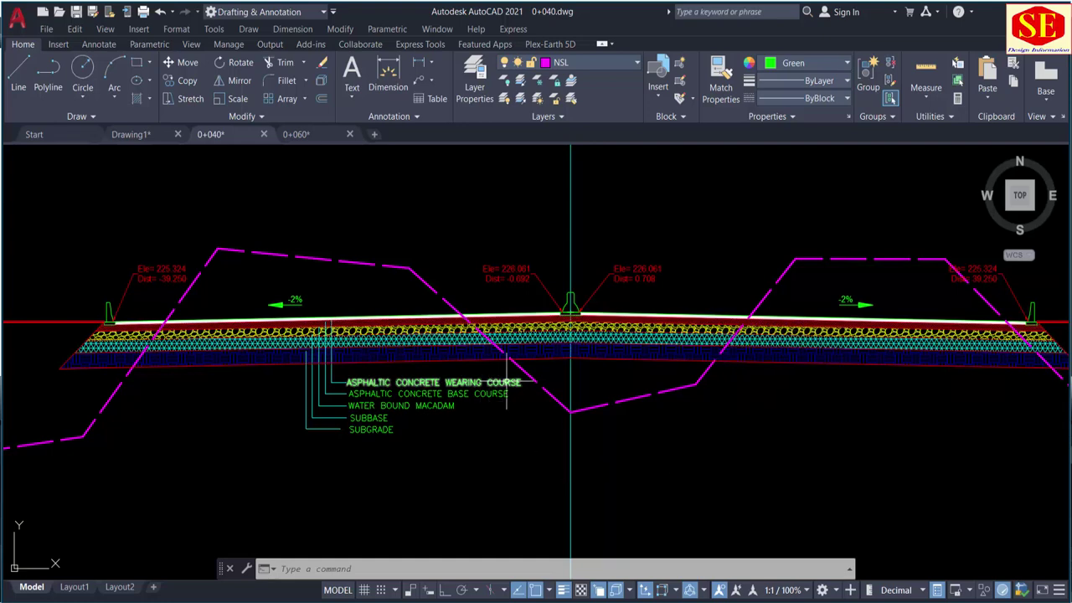
scroll(516, 366, "down", 1)
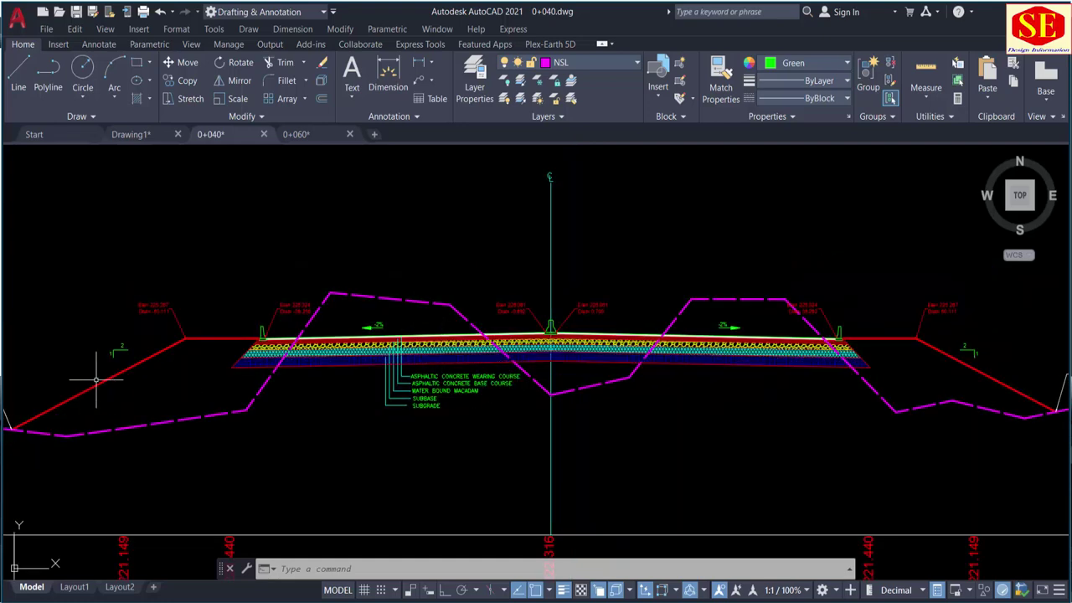
scroll(542, 355, "down", 2)
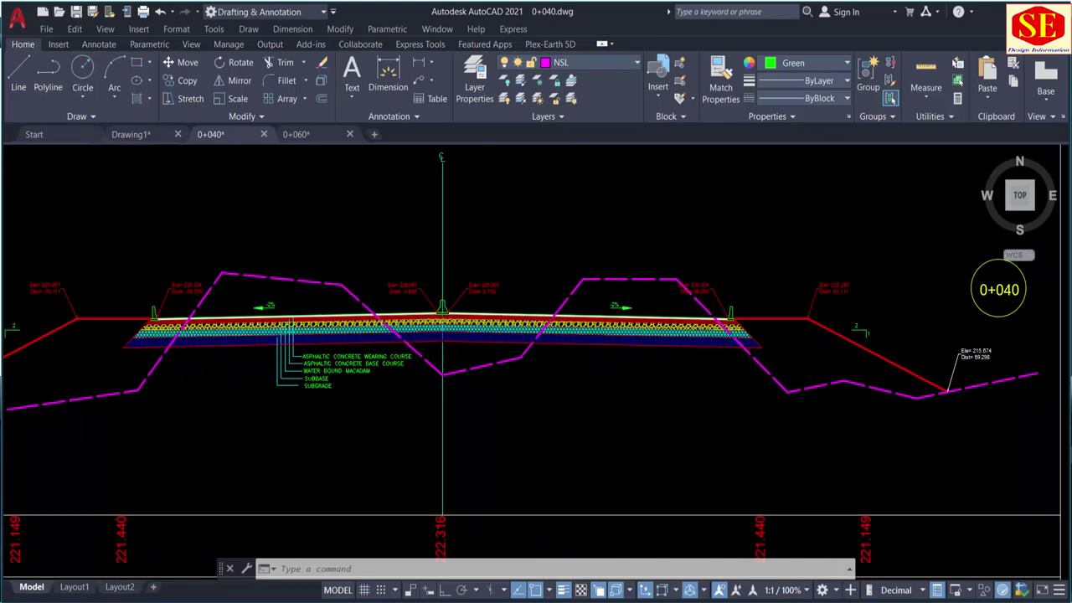
scroll(448, 361, "down", 2)
scroll(527, 354, "up", 2)
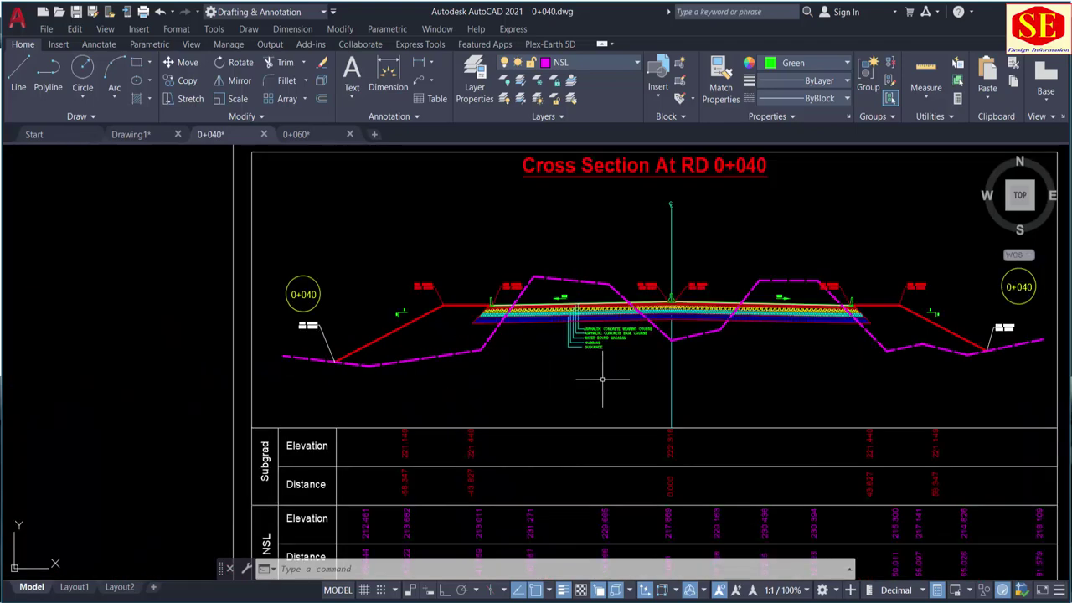
scroll(576, 318, "up", 4)
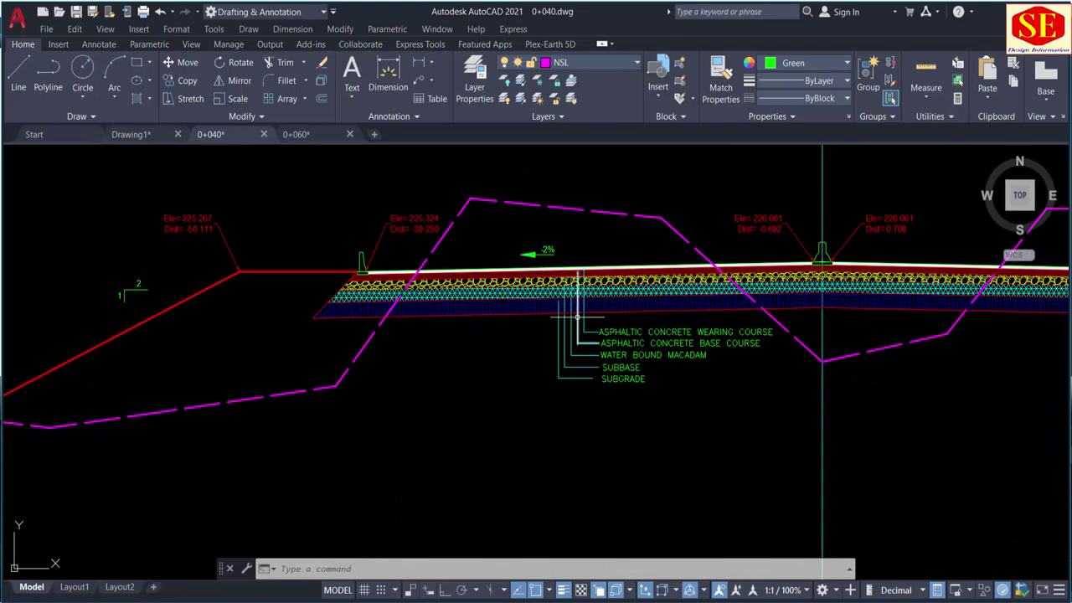
scroll(574, 315, "down", 2)
scroll(377, 308, "up", 2)
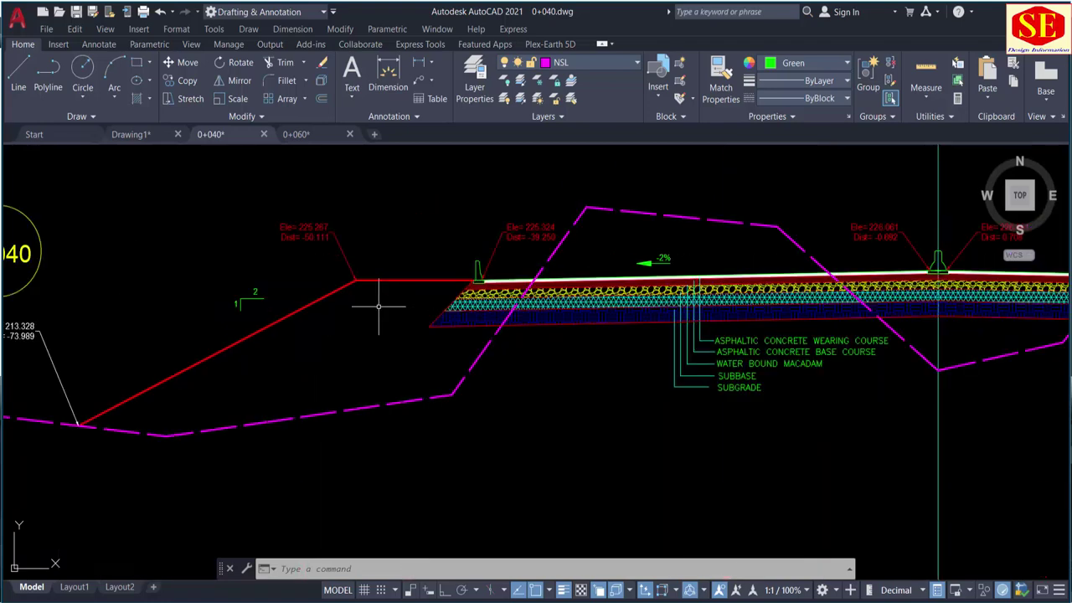
scroll(432, 333, "up", 2)
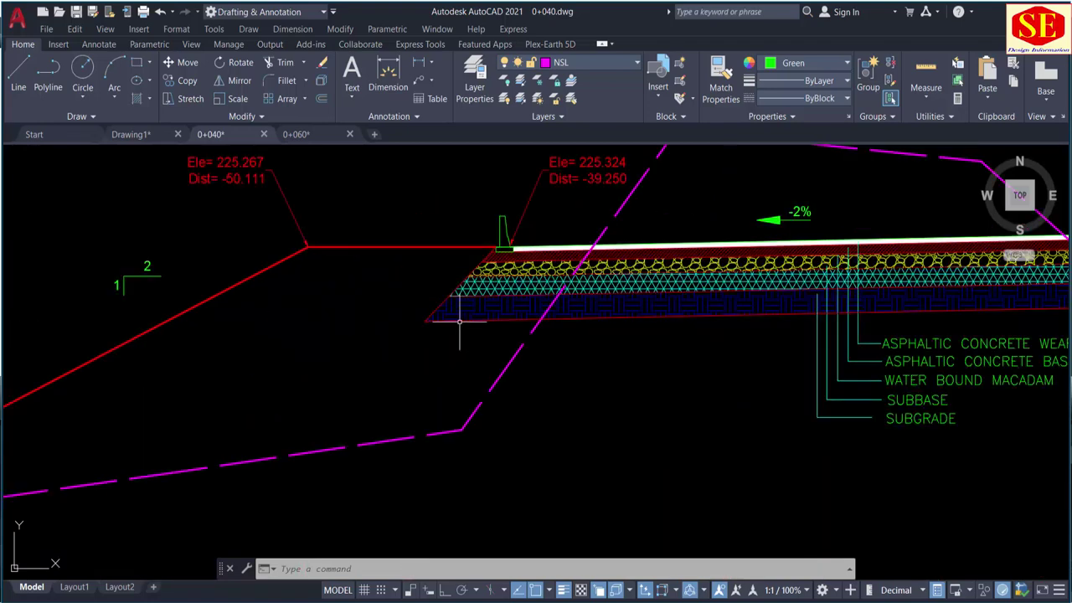
middle_click_drag(687, 333, 504, 338)
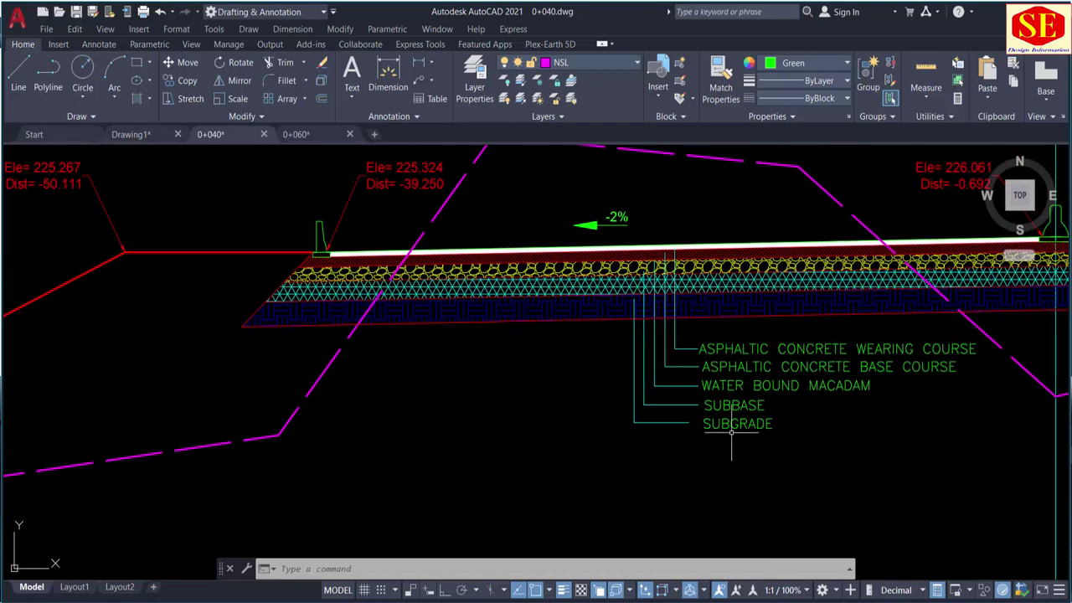
scroll(640, 317, "up", 4)
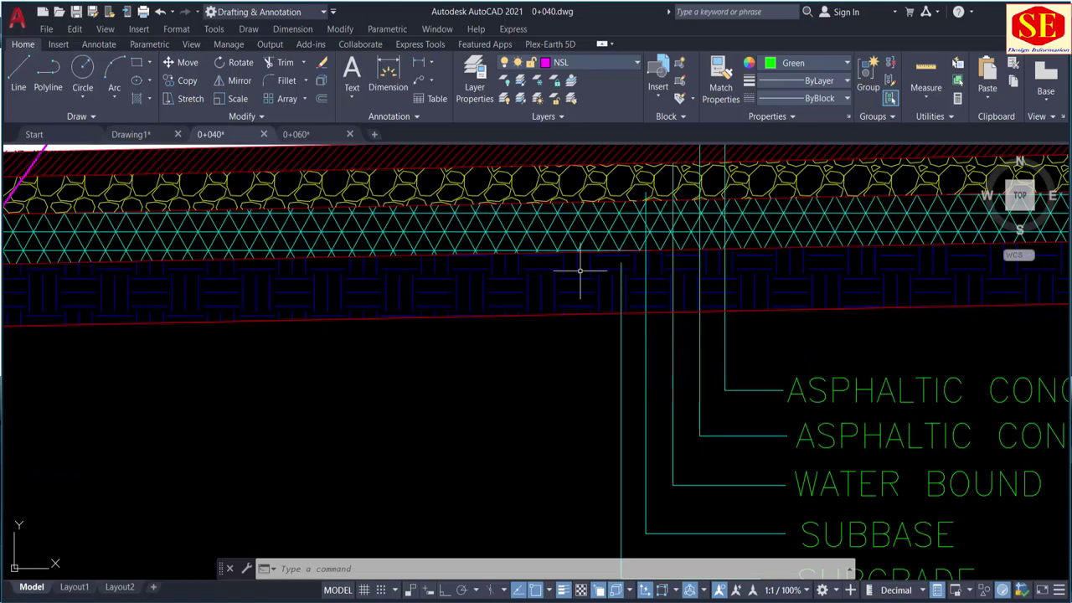
scroll(179, 330, "down", 3)
scroll(466, 371, "up", 2)
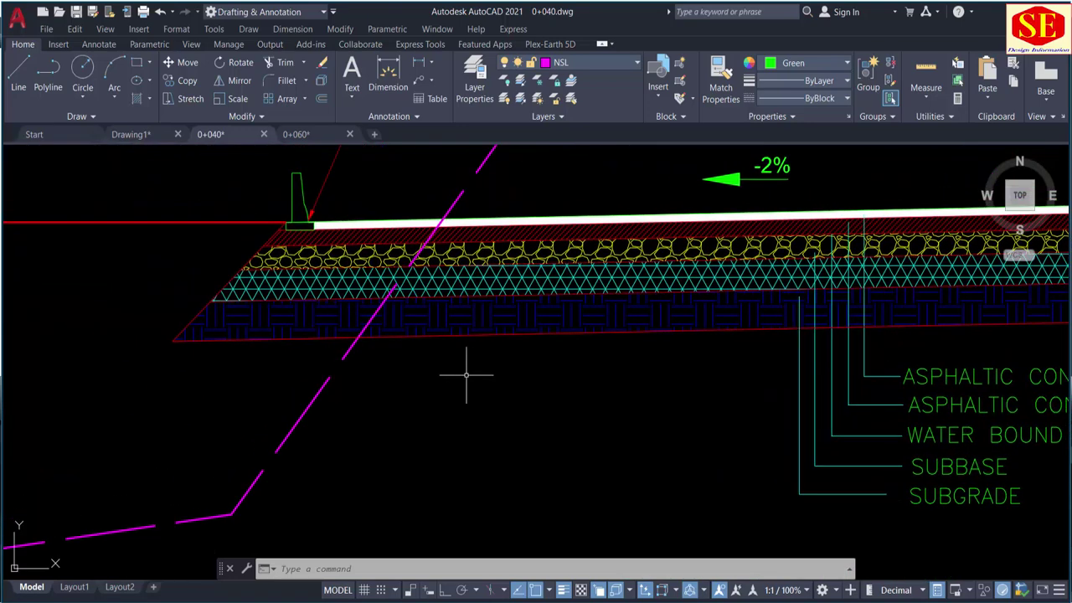
scroll(199, 308, "up", 3)
Draw a trial line from the pavement layer's left end to the ground on the left
type("l")
key("Return")
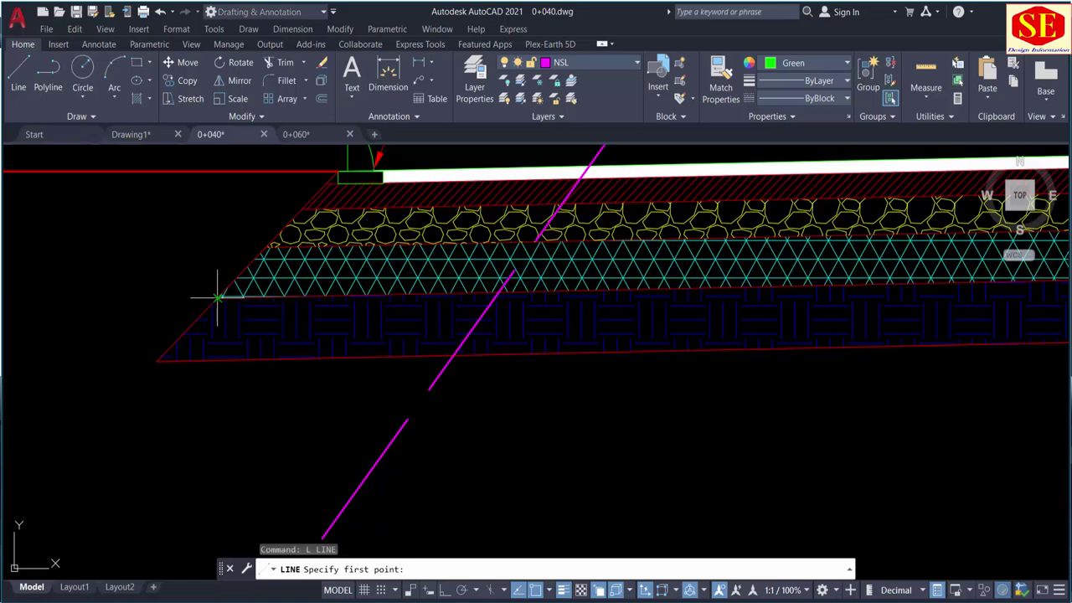
left_click(220, 299)
middle_click_drag(220, 299, 553, 298)
left_click(365, 302)
key("Escape")
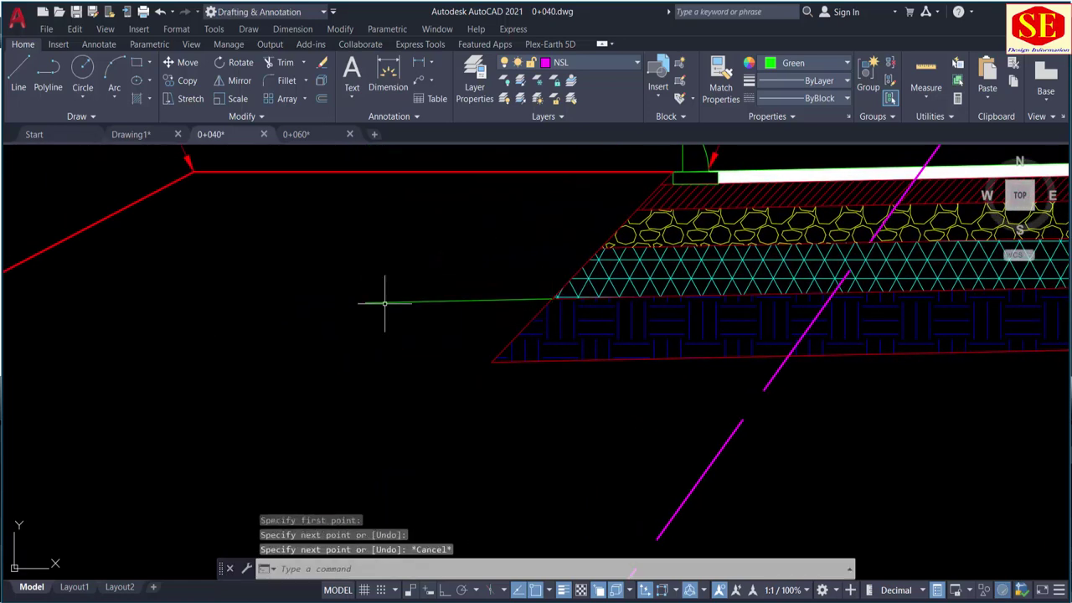
Draw a second trial line across the pavement from its left edge to its right edge
scroll(702, 311, "down", 3)
middle_click_drag(687, 302, 29, 359)
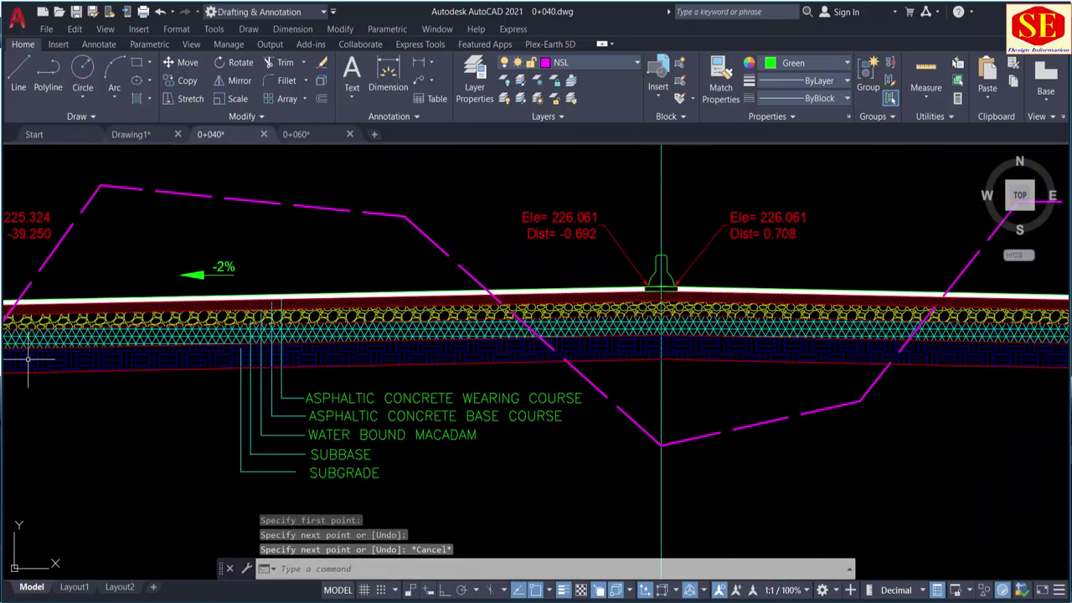
middle_click_drag(609, 335, 436, 343)
scroll(437, 343, "down", 2)
scroll(136, 360, "up", 5)
type("l")
key("Return")
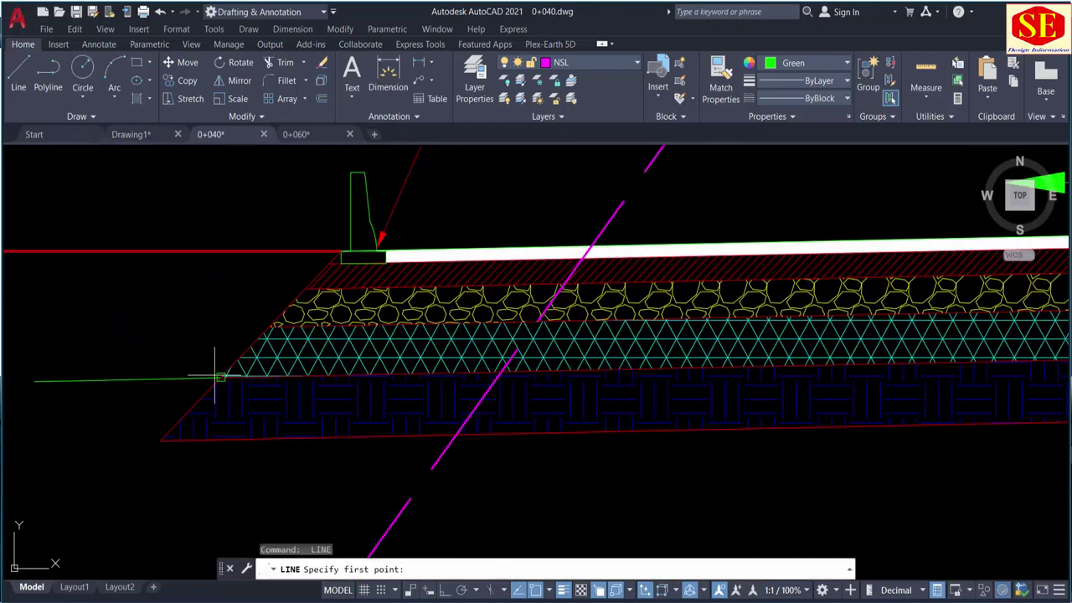
left_click(220, 377)
scroll(220, 377, "down", 3)
middle_click_drag(790, 371, 491, 371)
scroll(491, 371, "down", 1)
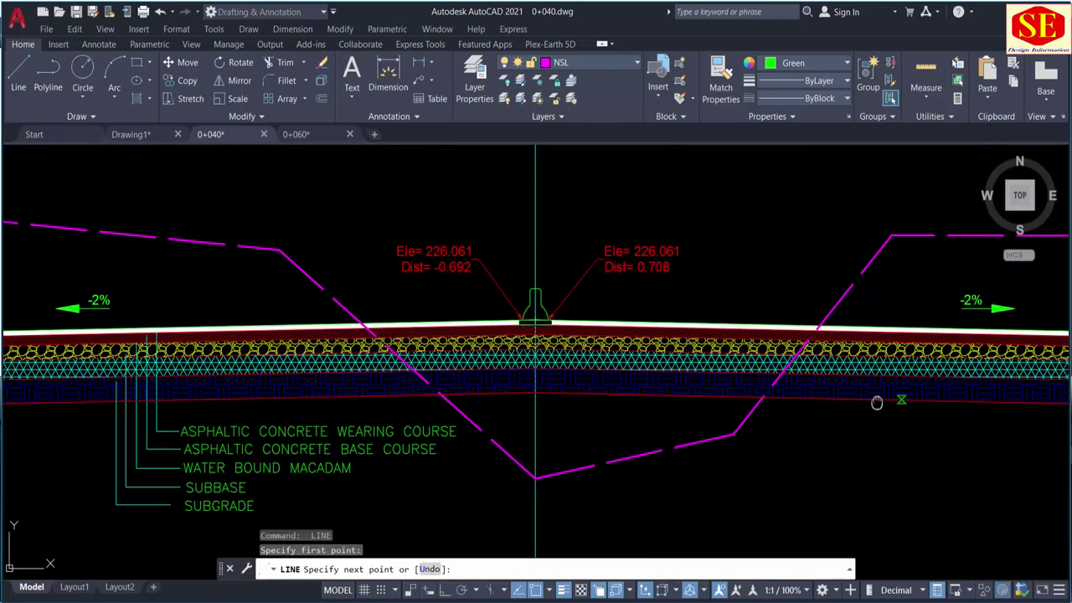
scroll(797, 353, "up", 3)
scroll(798, 353, "up", 3)
left_click(800, 363)
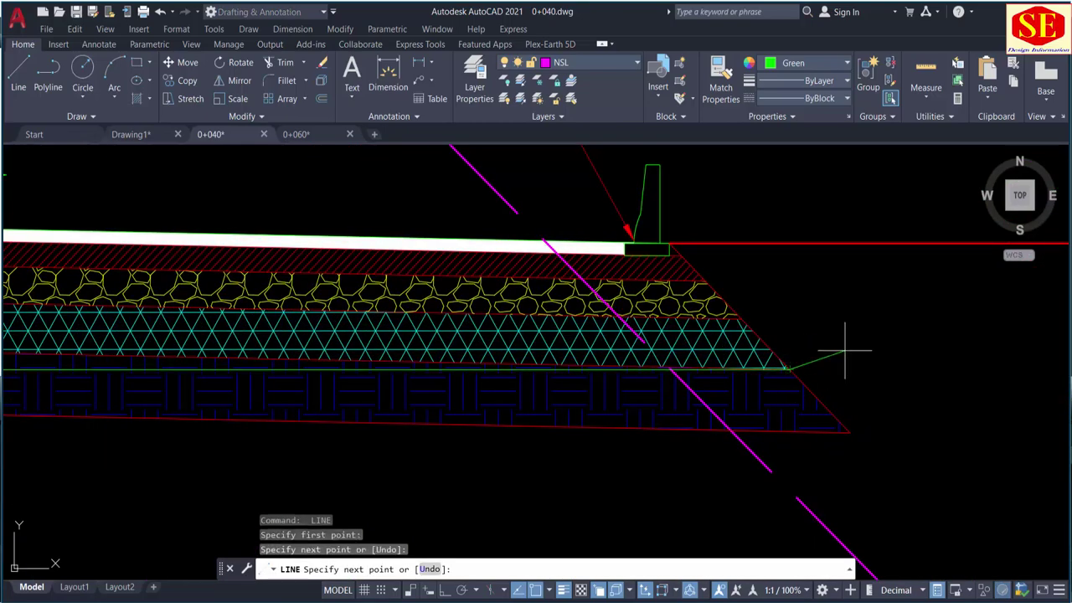
key("Escape")
Erase the short stray green line near the left pavement edge with E
scroll(853, 348, "down", 3)
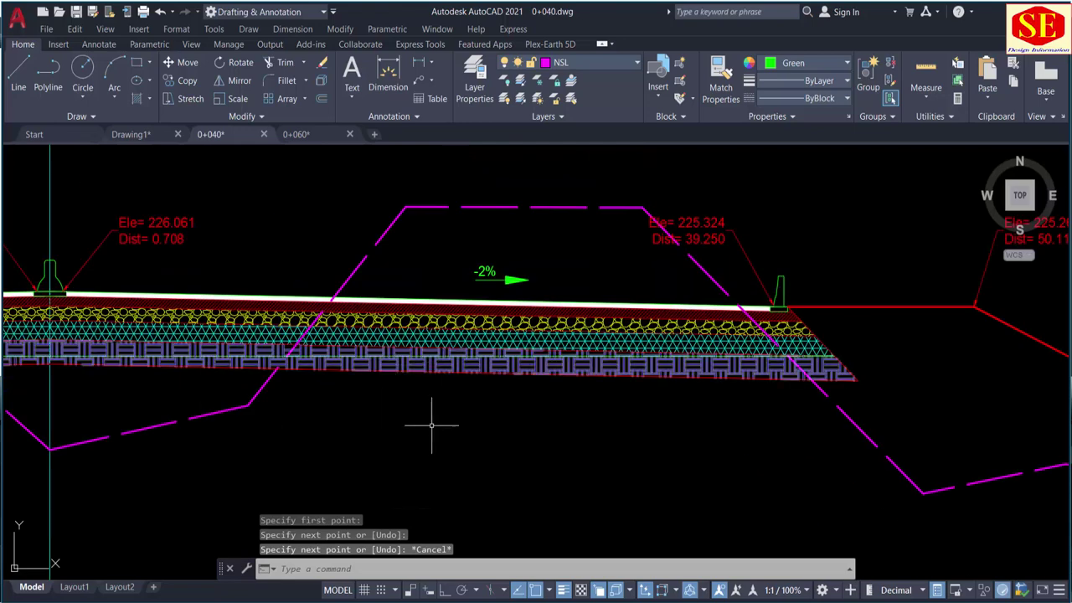
scroll(431, 425, "down", 3)
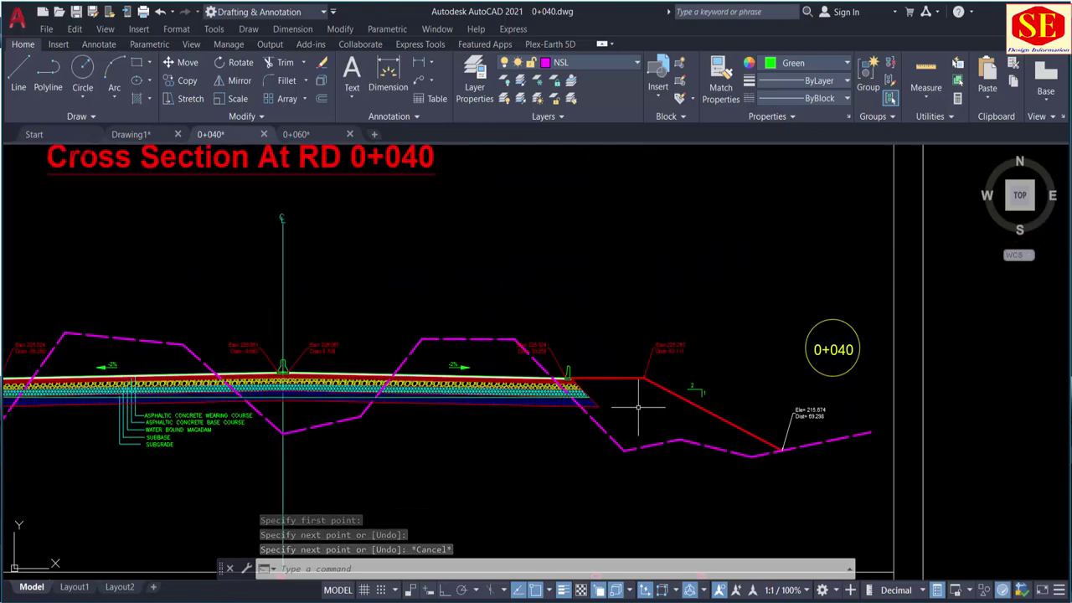
scroll(642, 403, "up", 3)
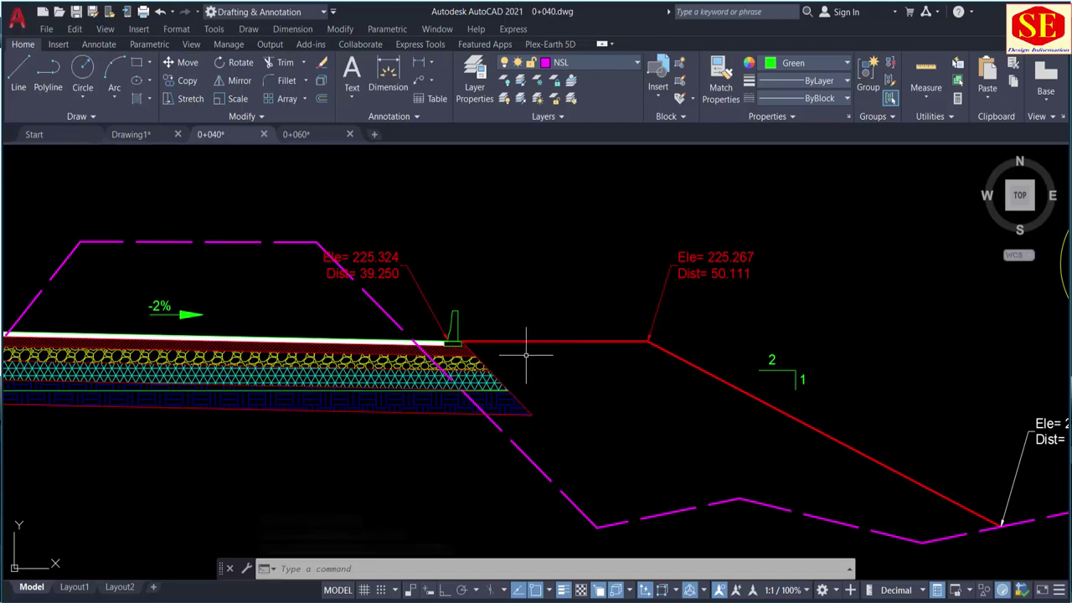
scroll(566, 401, "down", 3)
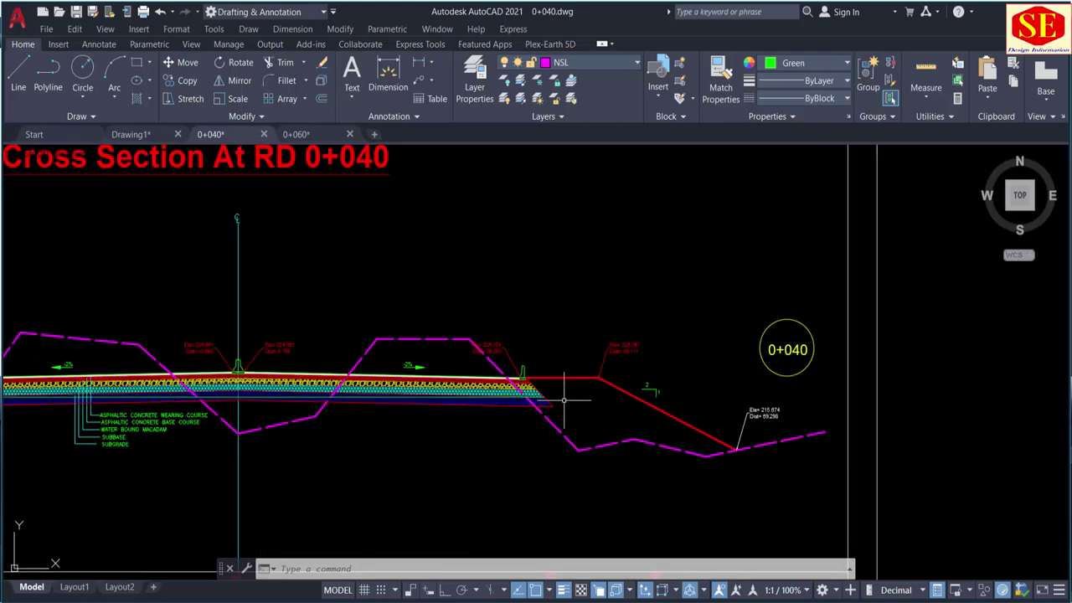
middle_click_drag(377, 372, 854, 366)
middle_click_drag(434, 371, 531, 371)
scroll(423, 346, "up", 2)
scroll(423, 346, "up", 2)
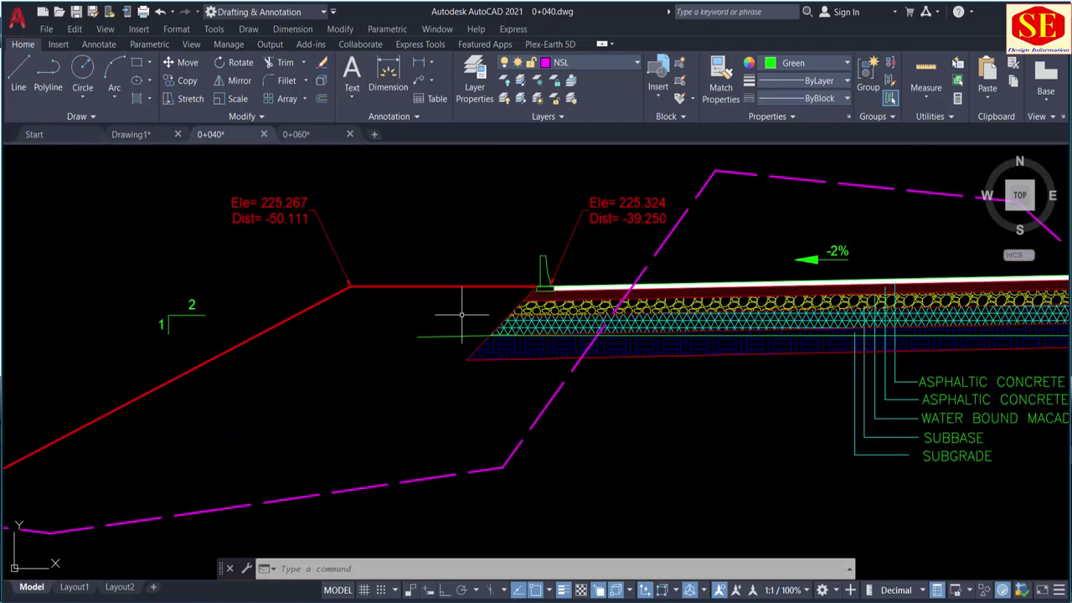
left_click(426, 337)
type("e")
key("Return")
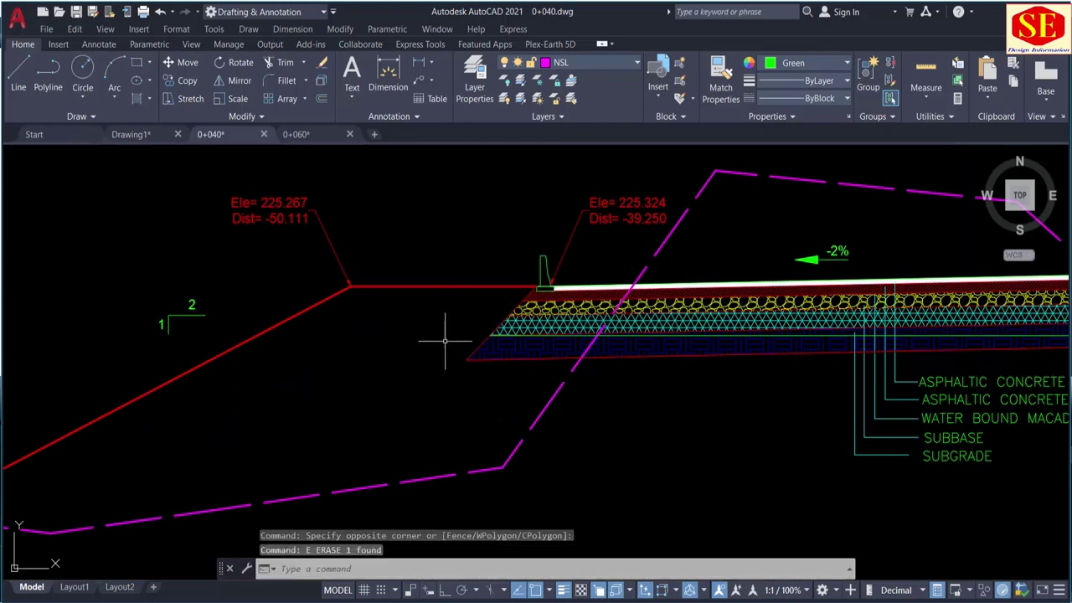
scroll(485, 314, "up", 3)
scroll(515, 307, "up", 2)
scroll(453, 412, "down", 3)
scroll(432, 366, "down", 4)
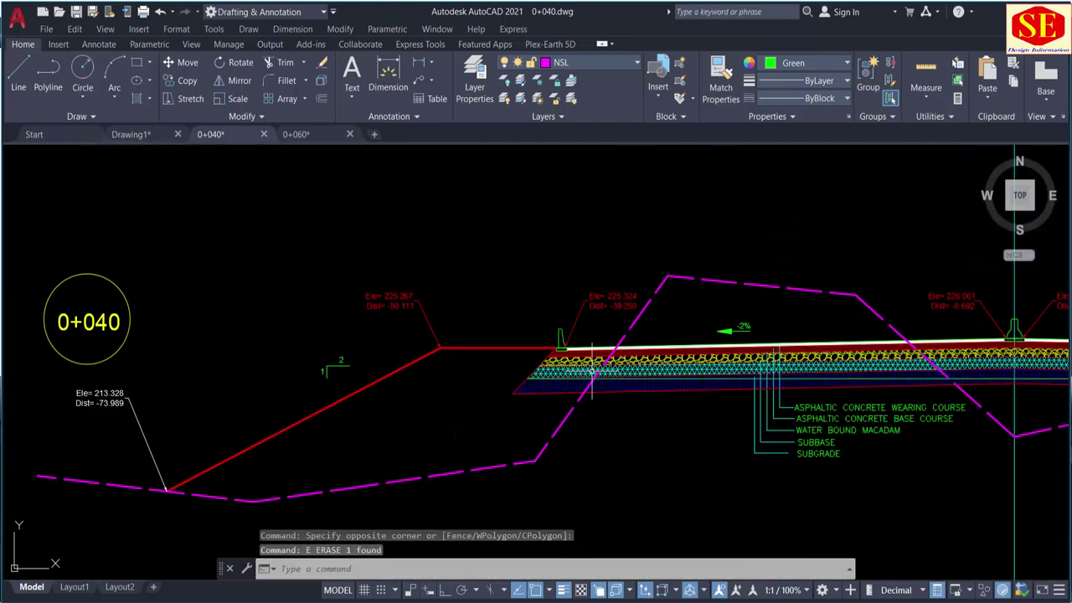
middle_click_drag(746, 278, 352, 278)
scroll(352, 278, "up", 2)
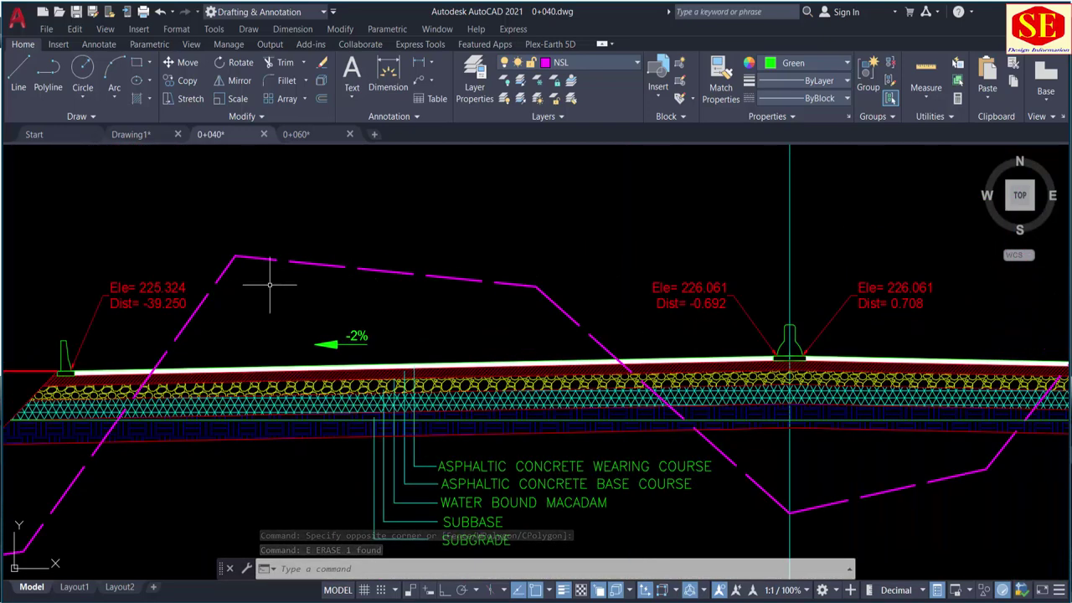
Draw a trial polyline along the bottom of the pavement layers from their left end
type("pl")
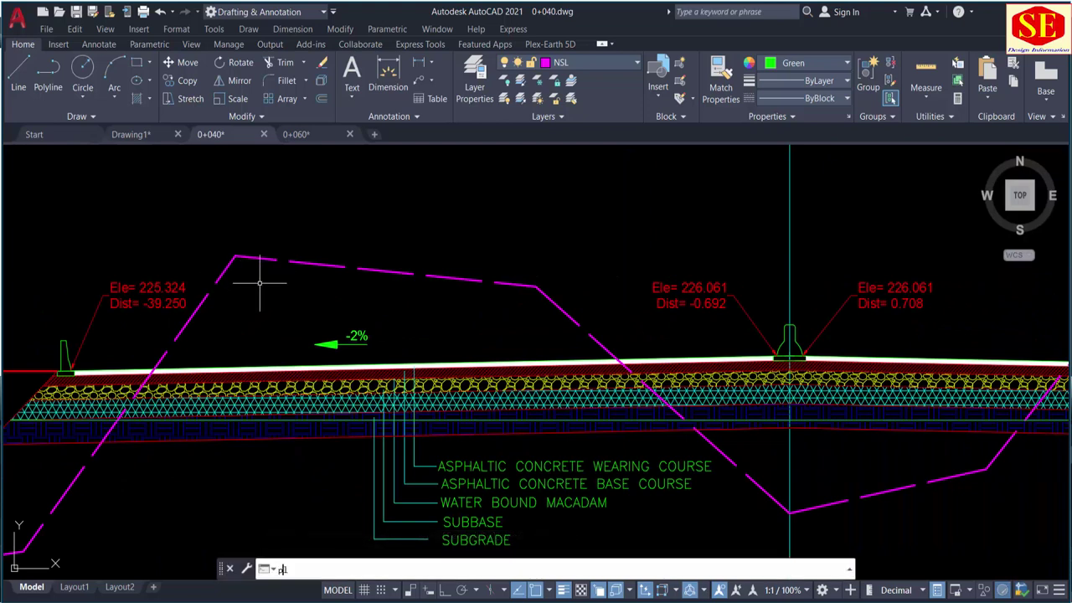
key("Return")
left_click(100, 441)
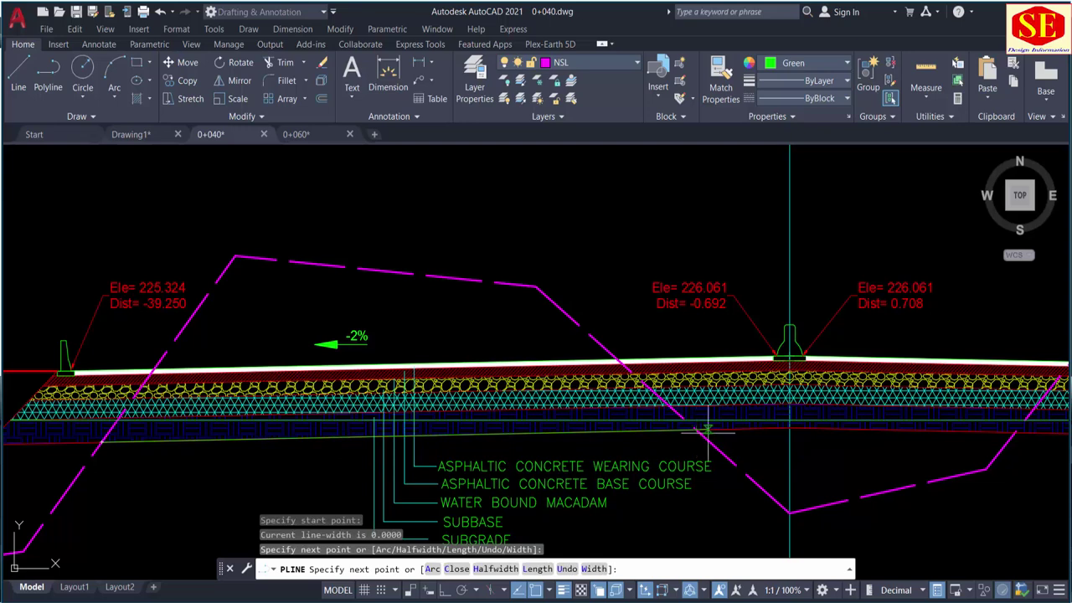
left_click(658, 428)
key("Escape")
Select the green NSL polyline beneath the left pavement edge
middle_click_drag(251, 436, 356, 405)
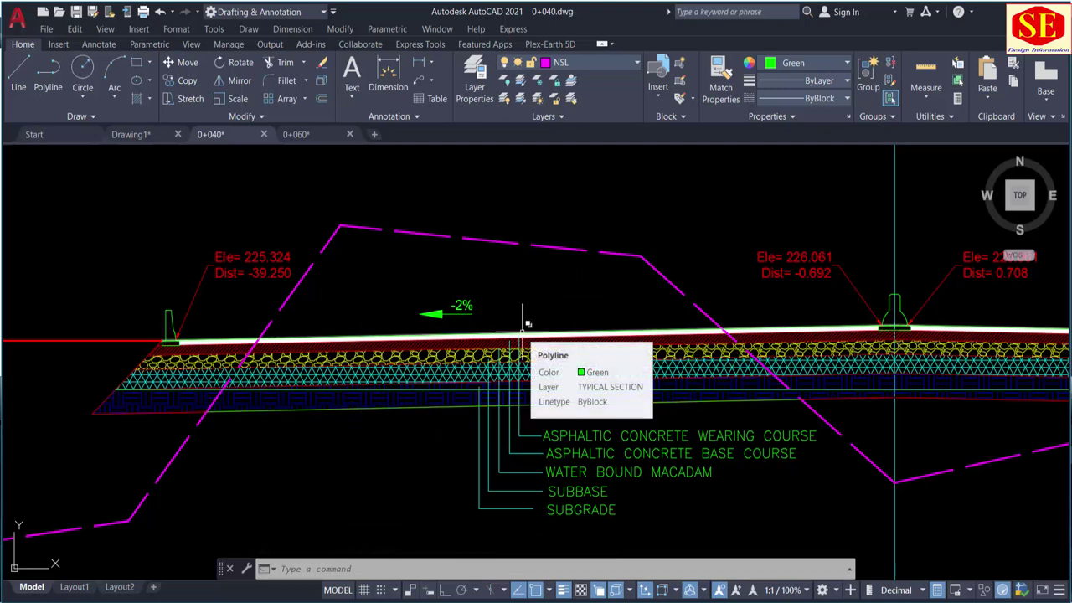
scroll(407, 421, "up", 2)
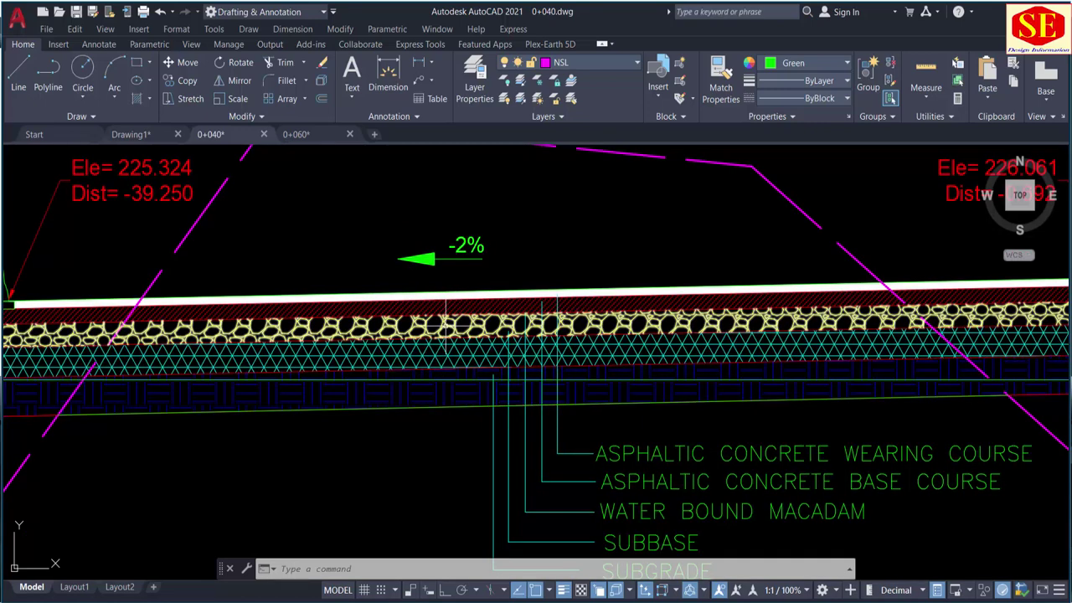
scroll(713, 282, "down", 3)
middle_click_drag(712, 282, 469, 319)
scroll(659, 438, "down", 3)
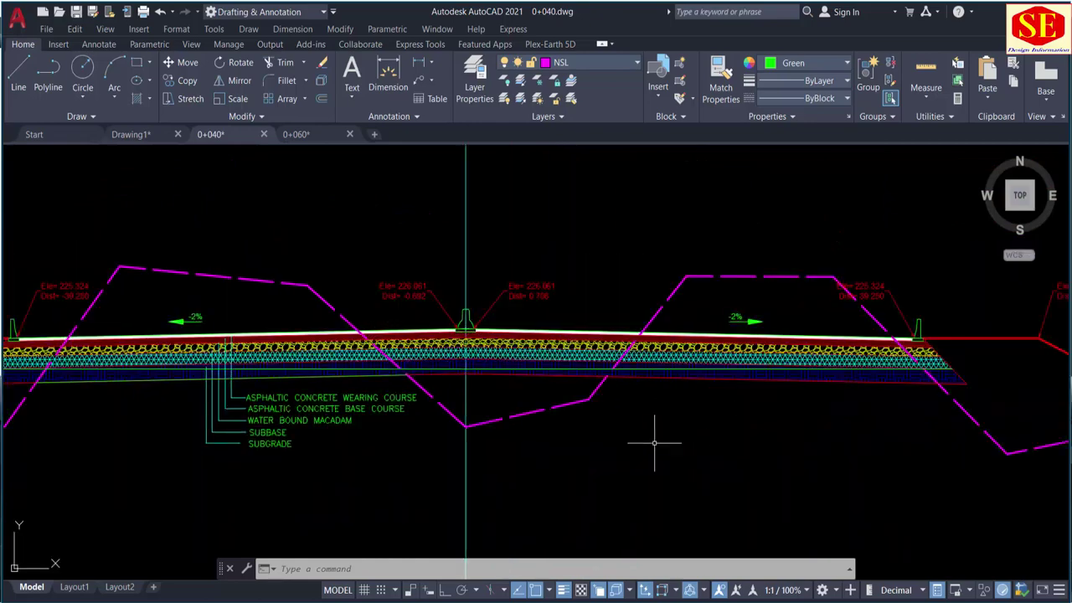
scroll(553, 404, "up", 5)
scroll(522, 336, "up", 2)
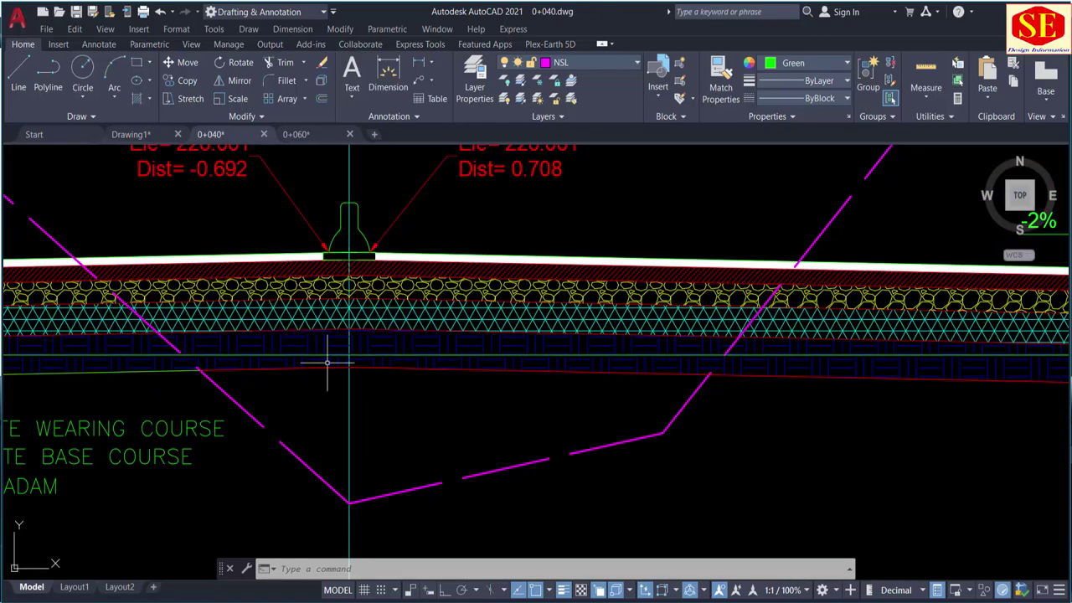
scroll(499, 325, "down", 2)
middle_click_drag(871, 360, 635, 372)
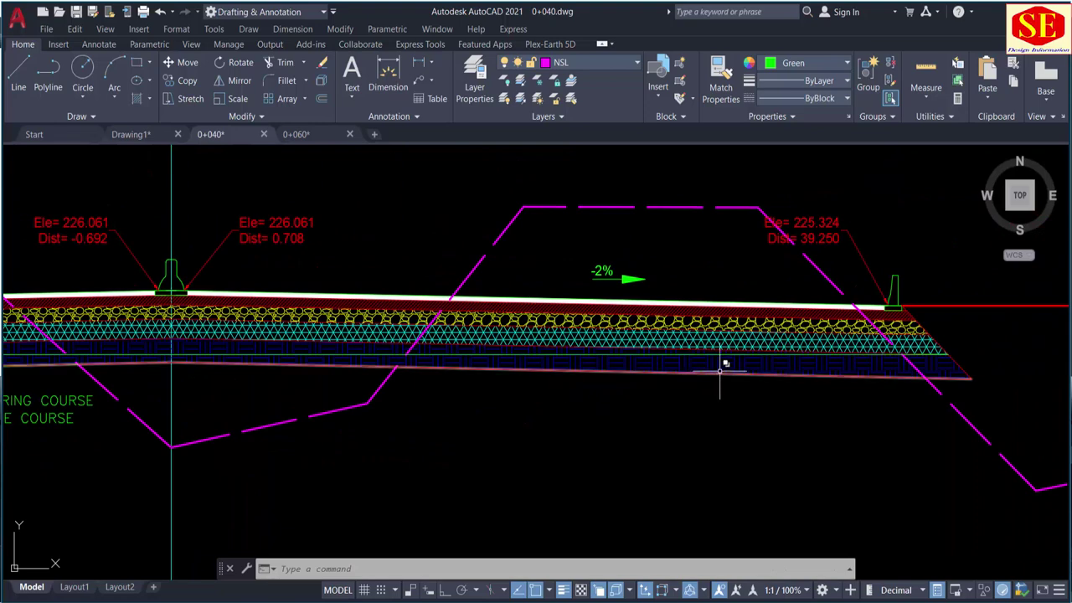
scroll(785, 321, "down", 4)
middle_click_drag(412, 328, 619, 316)
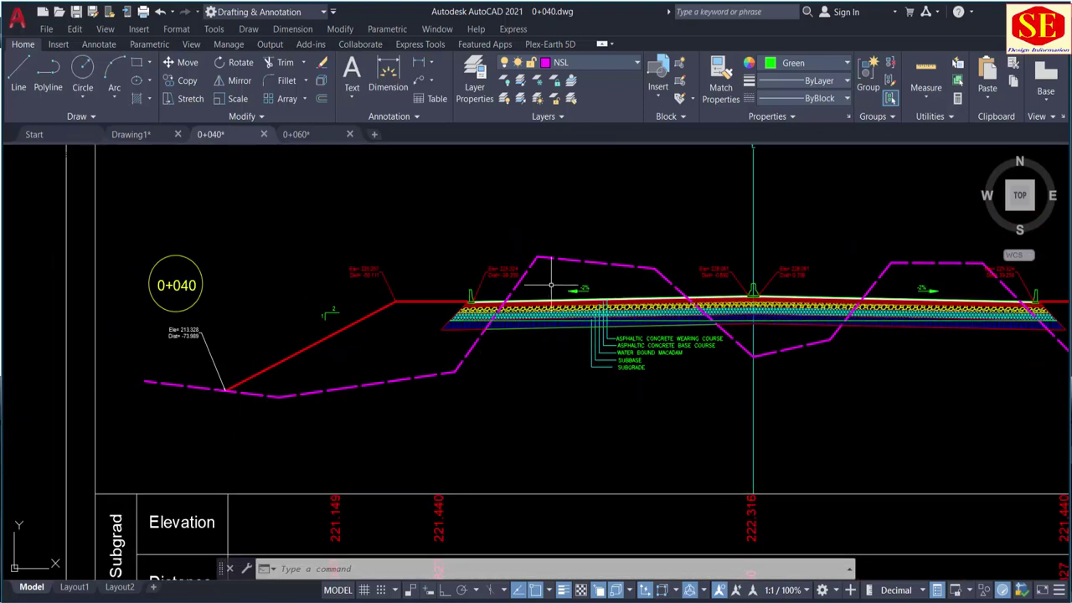
middle_click_drag(812, 332, 604, 352)
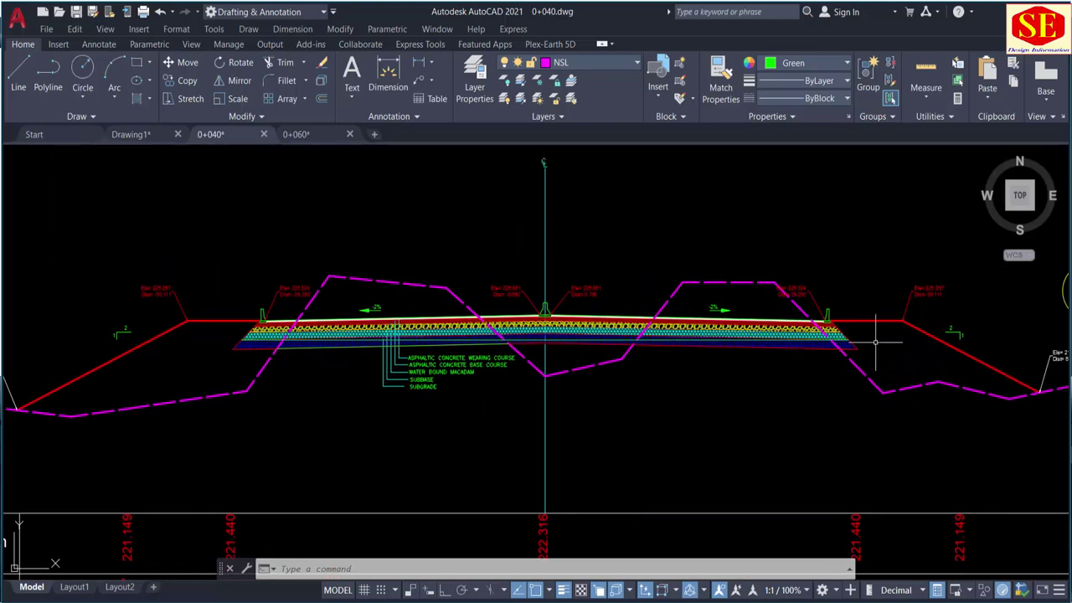
middle_click_drag(124, 379, 292, 354)
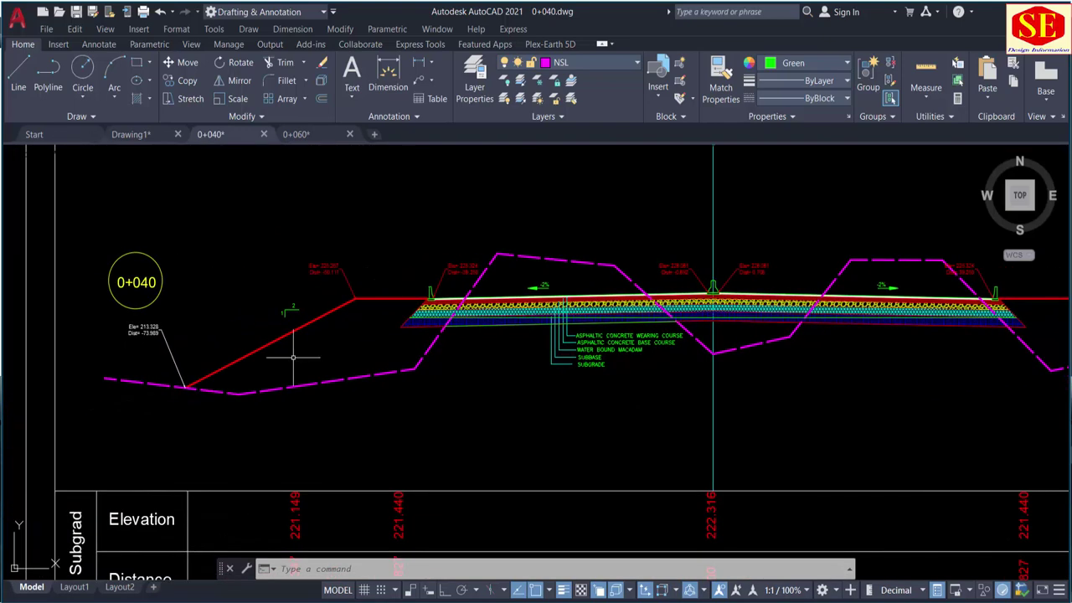
scroll(433, 342, "up", 2)
scroll(436, 340, "up", 4)
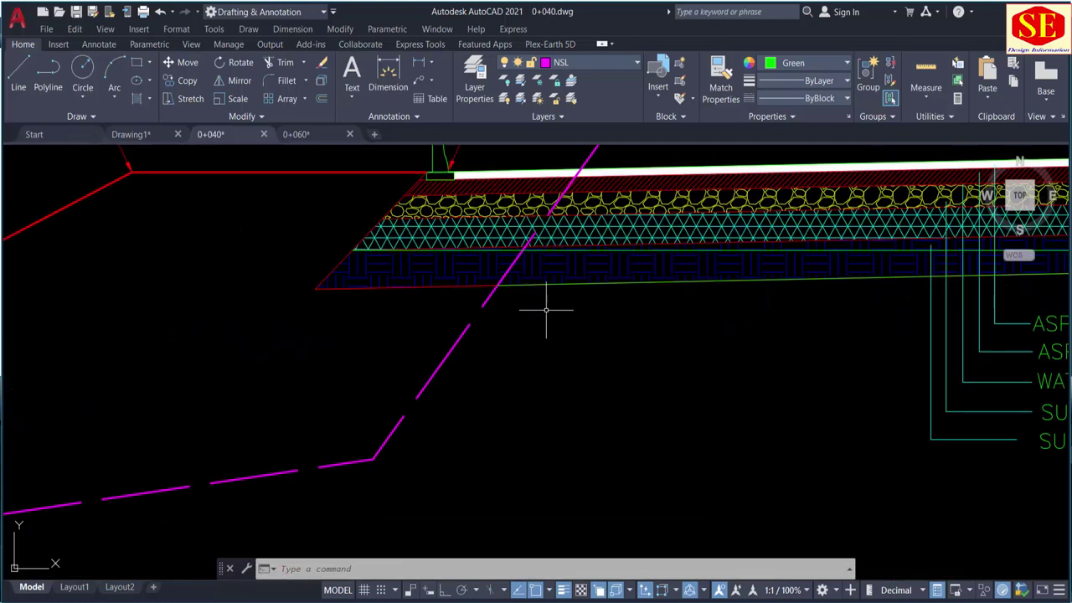
left_click(549, 286)
Erase the selected green polyline under the left pavement
type("e")
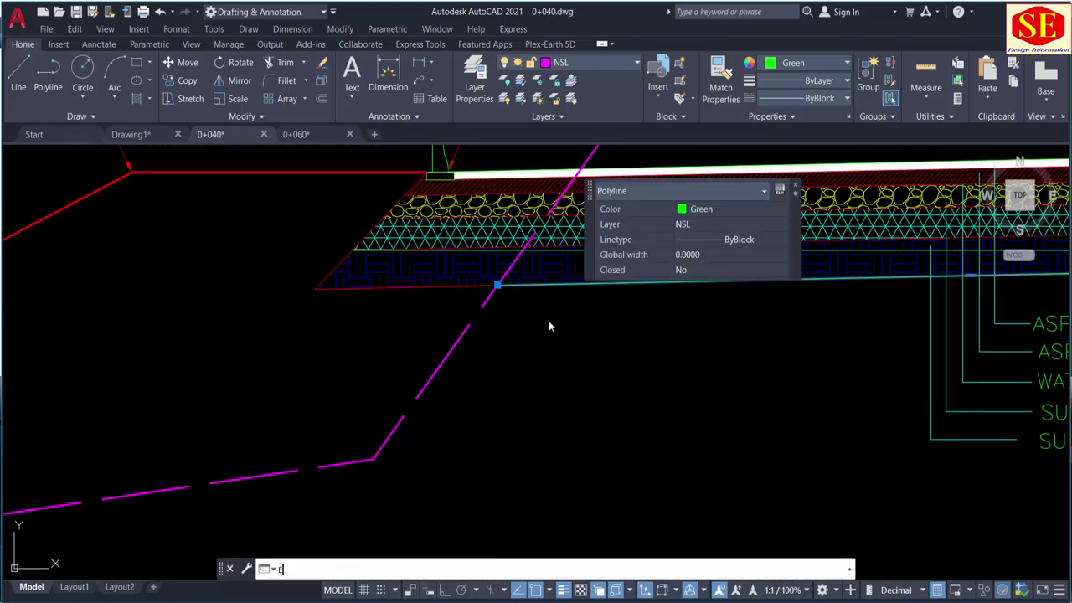
key("Return")
scroll(550, 306, "down", 4)
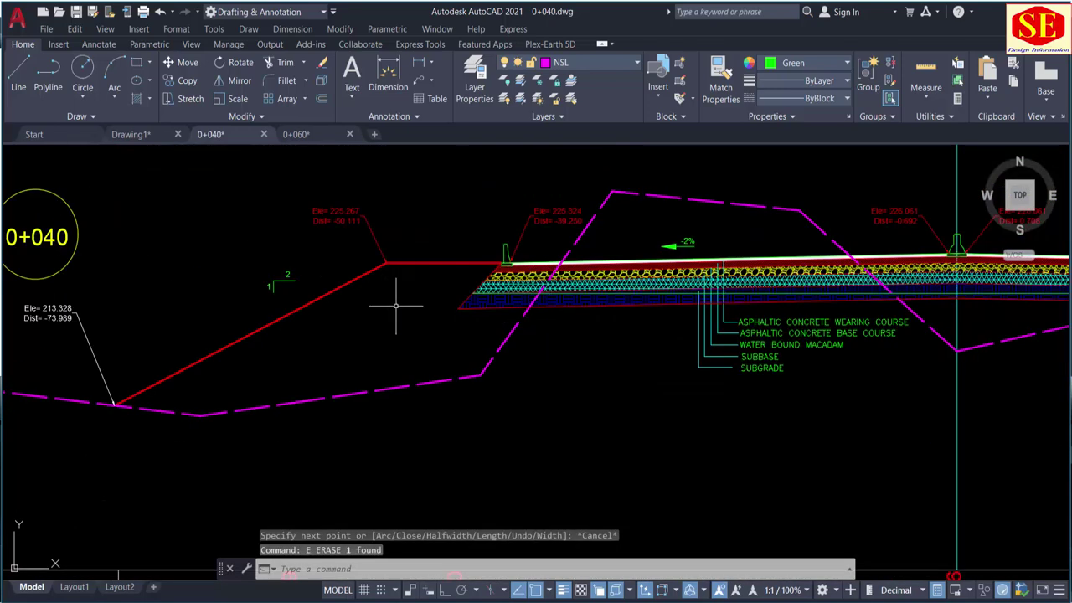
scroll(500, 314, "up", 2)
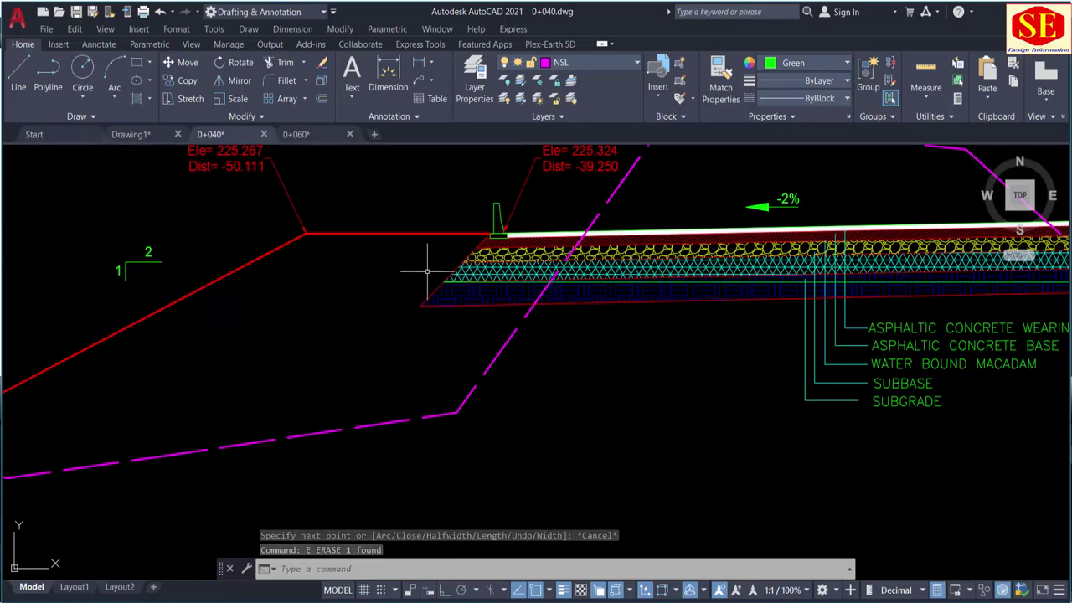
scroll(426, 275, "up", 2)
Trim the lower pavement line and the lower hatch boundary at the pavement edge
type("tr")
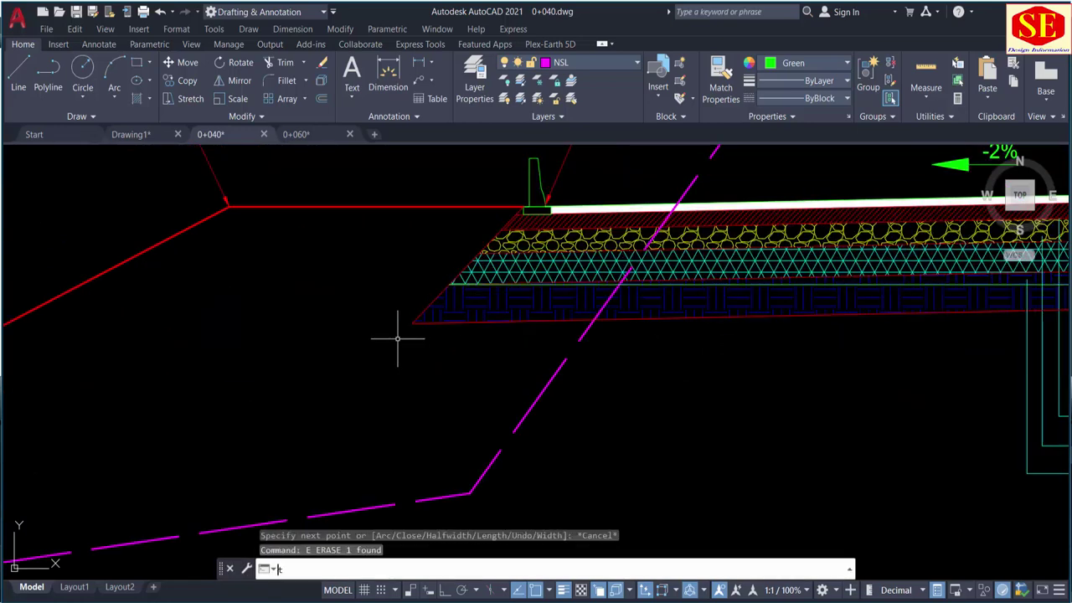
key("Return")
left_click(553, 319)
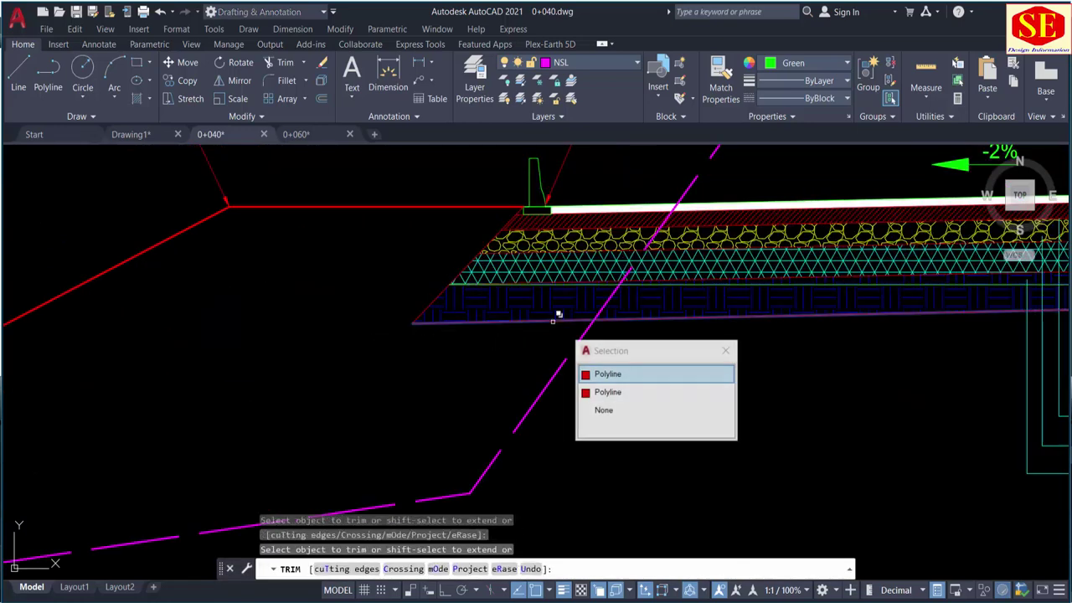
left_click(620, 375)
left_click(576, 348)
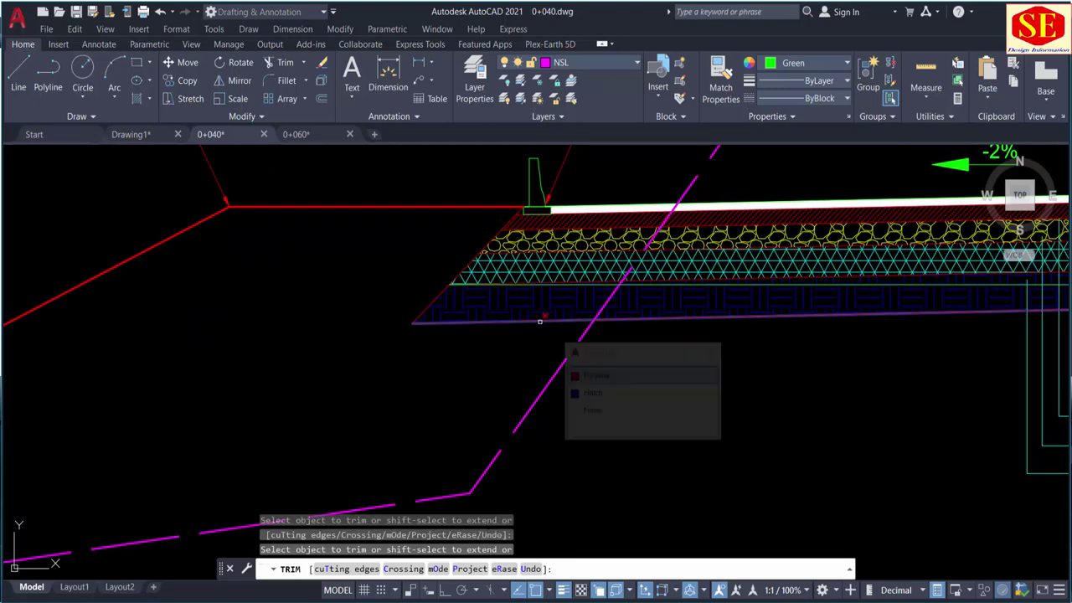
key("Escape")
key("Escape")
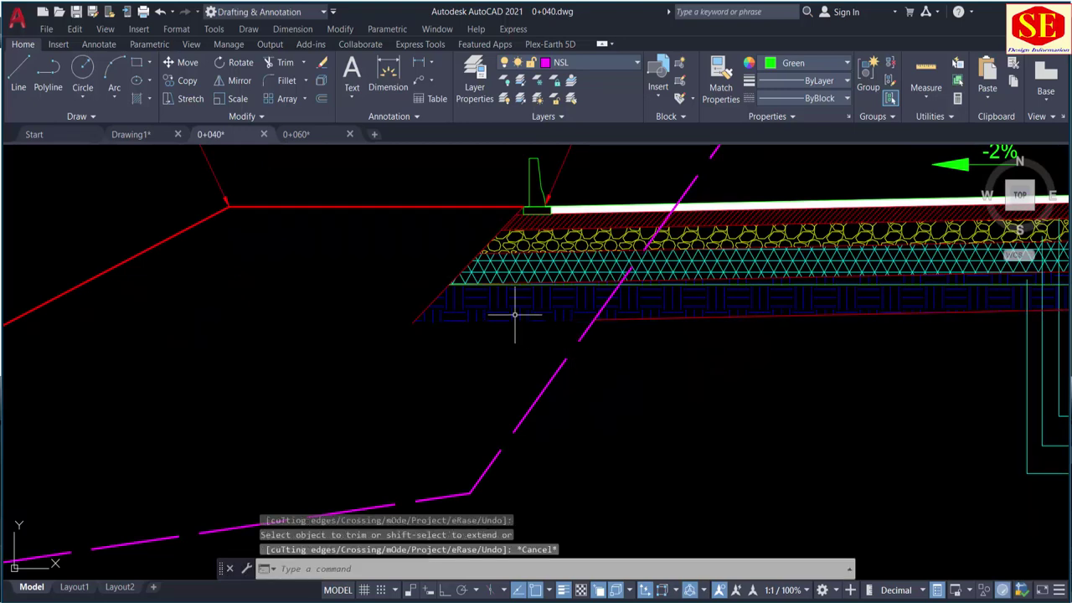
Erase the blue EARTH subgrade hatch and trim off the thin red diagonal line
left_click(514, 312)
left_click(483, 321)
type("e")
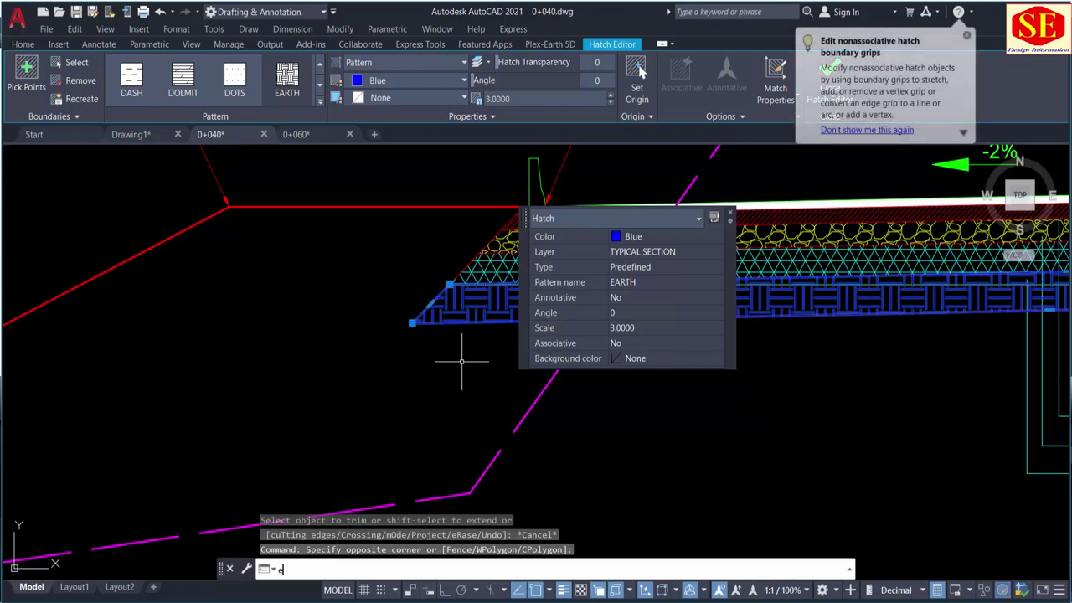
key("Return")
type("tr")
key("Return")
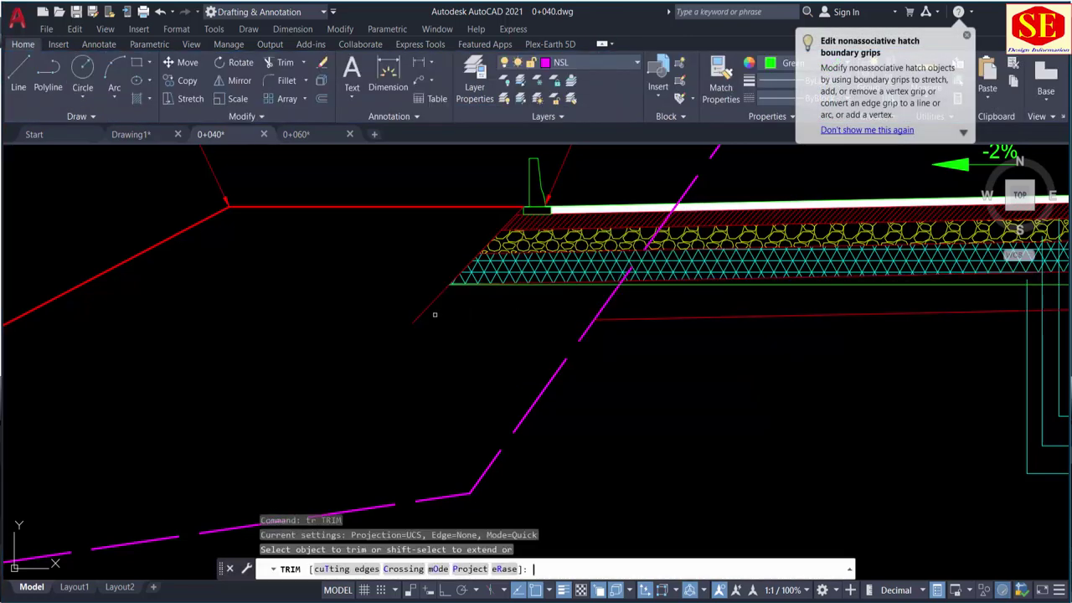
left_click(432, 303)
key("Escape")
Run BO with Pick Points inside the left fill area to create its closed boundary polyline
scroll(443, 298, "down", 3)
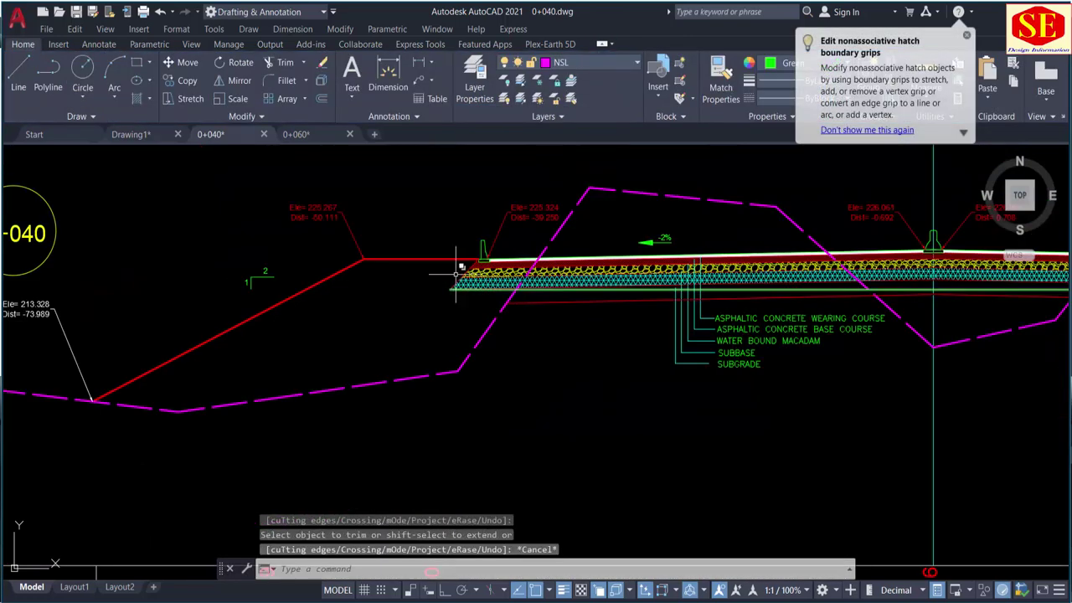
scroll(462, 262, "up", 2)
middle_click_drag(287, 263, 582, 196)
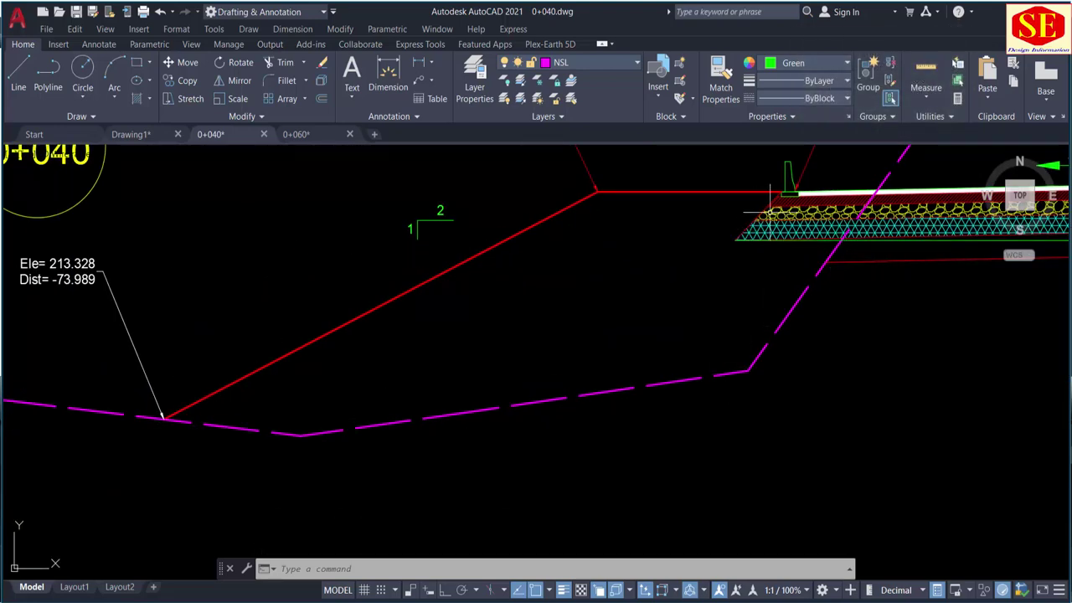
middle_click_drag(800, 253, 769, 285)
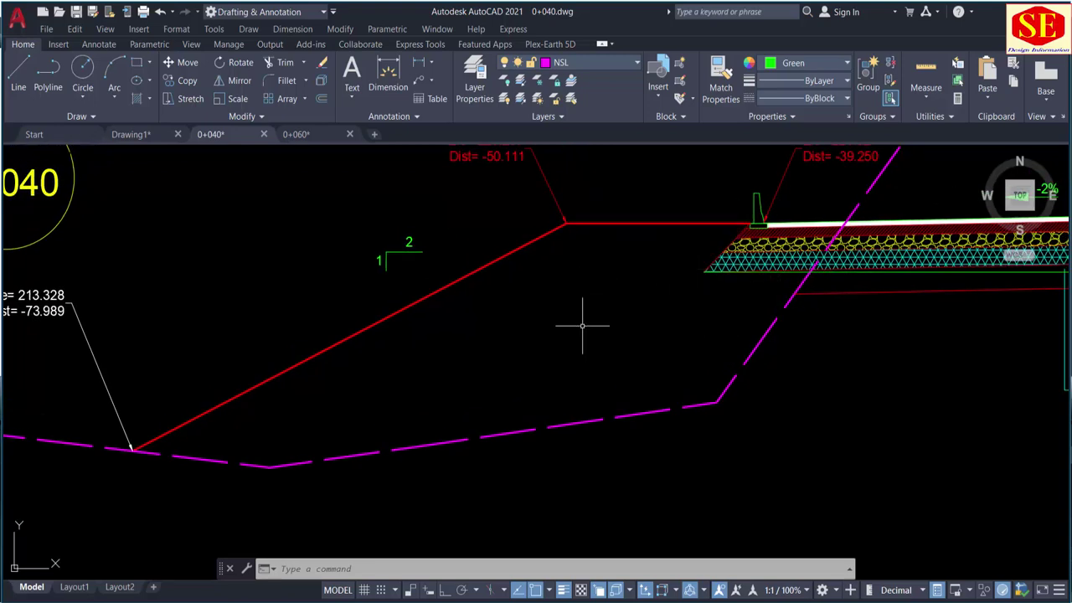
scroll(582, 325, "down", 2)
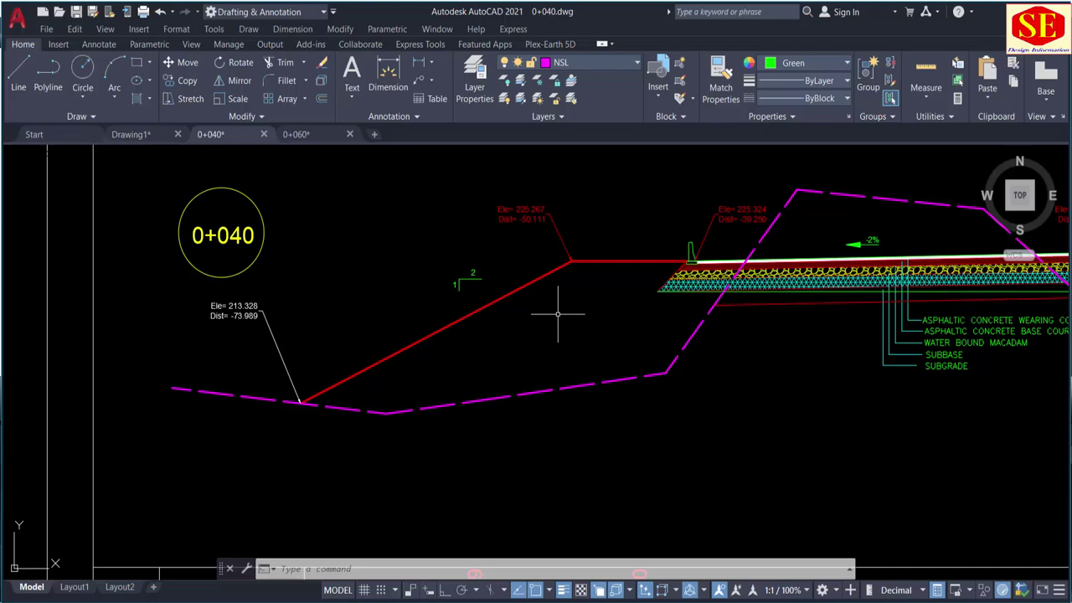
middle_click_drag(558, 314, 527, 278)
type("B")
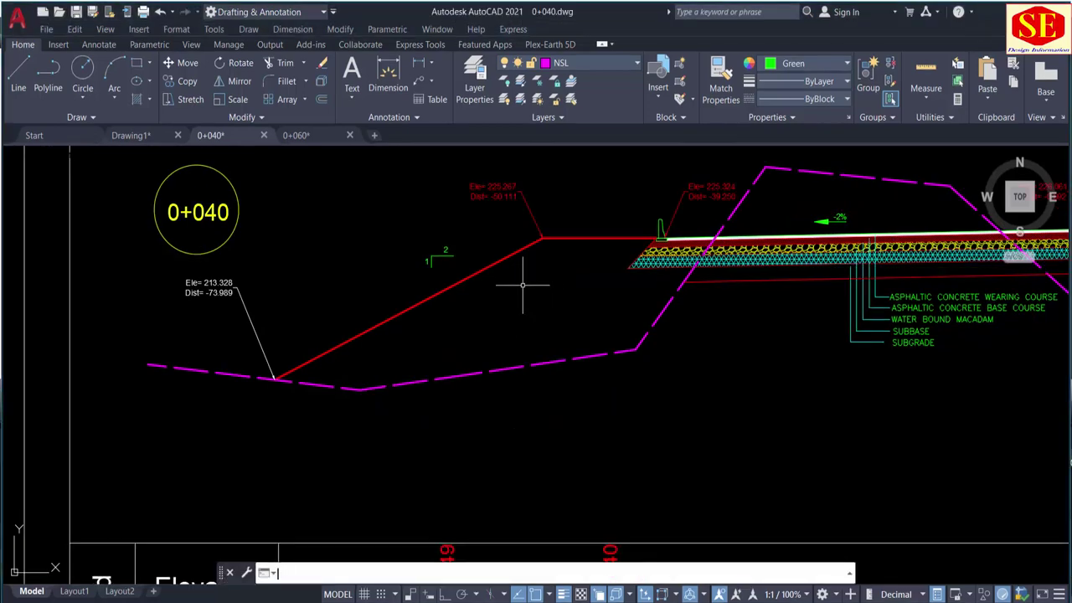
type("O")
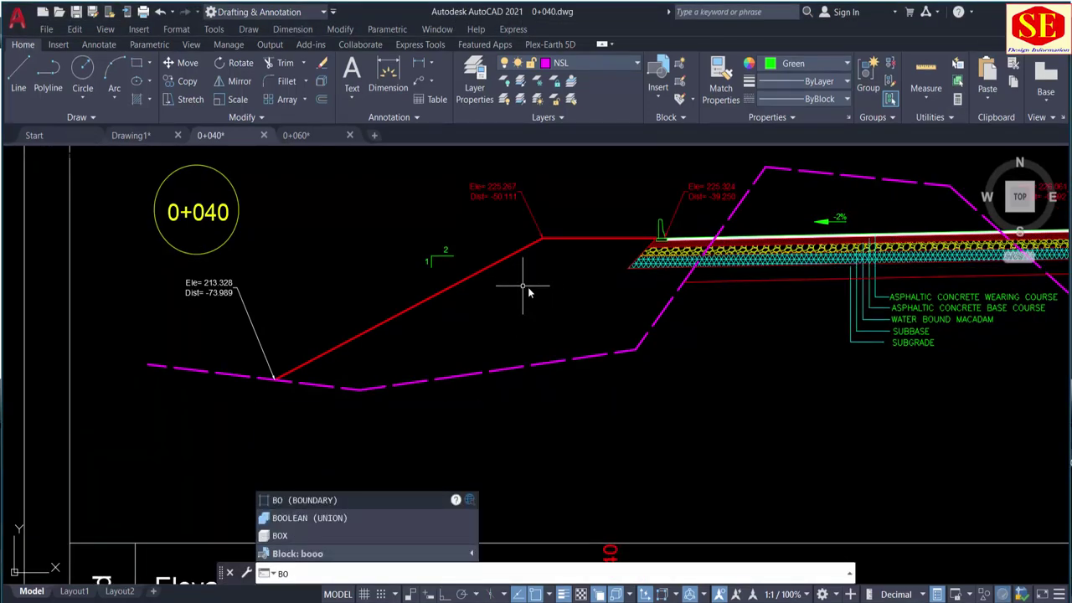
key("Return")
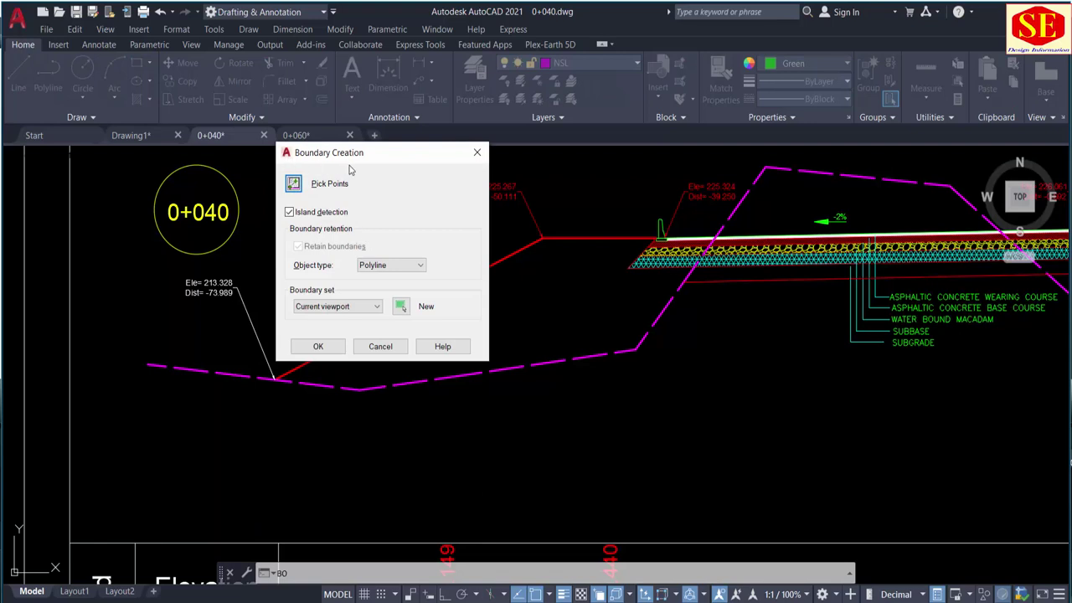
left_click(294, 186)
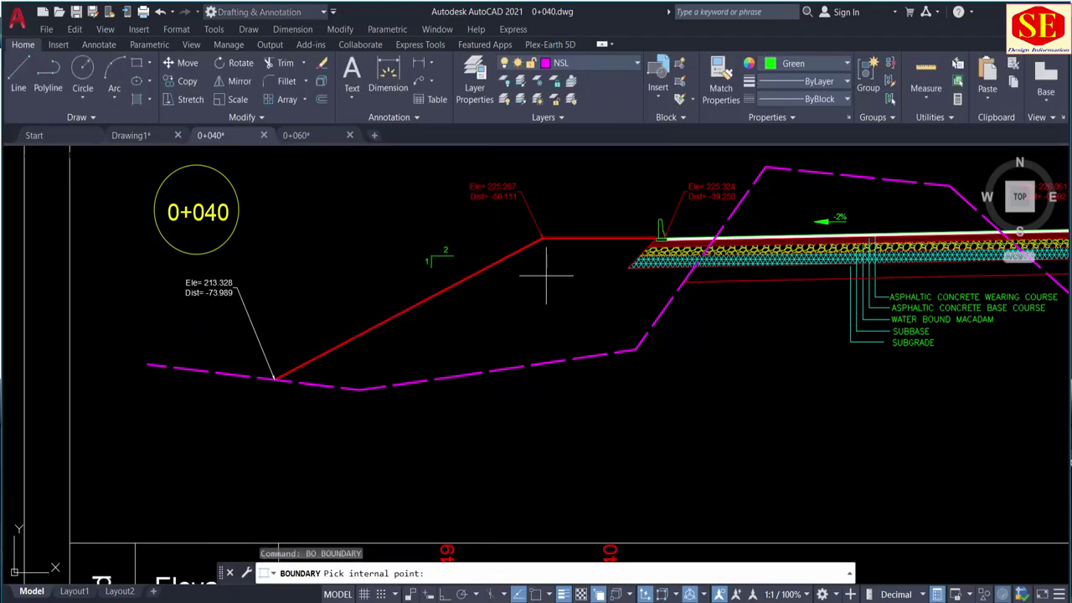
left_click(550, 282)
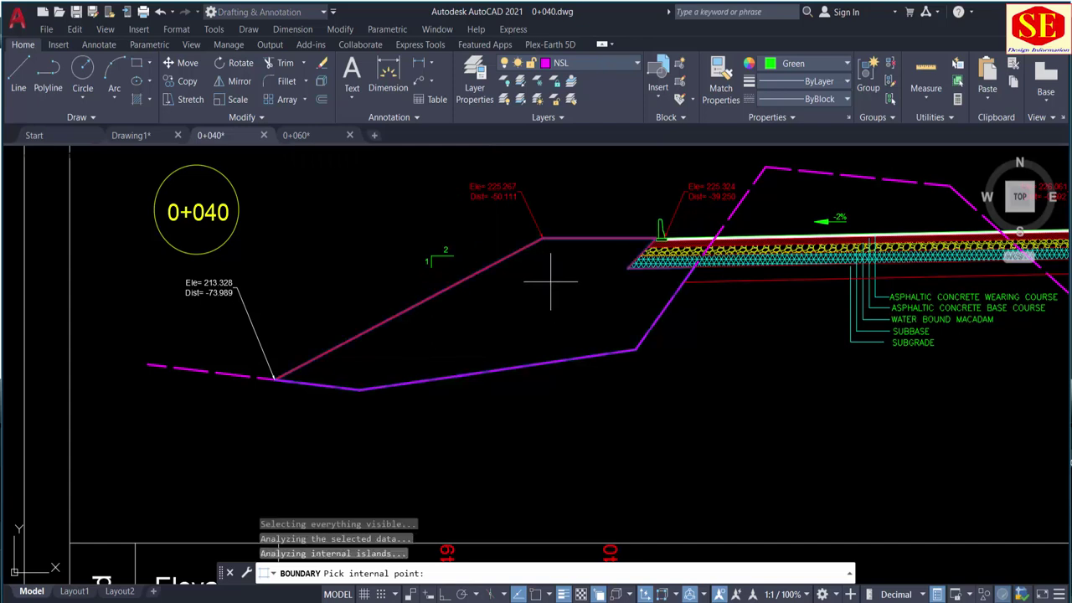
key("Return")
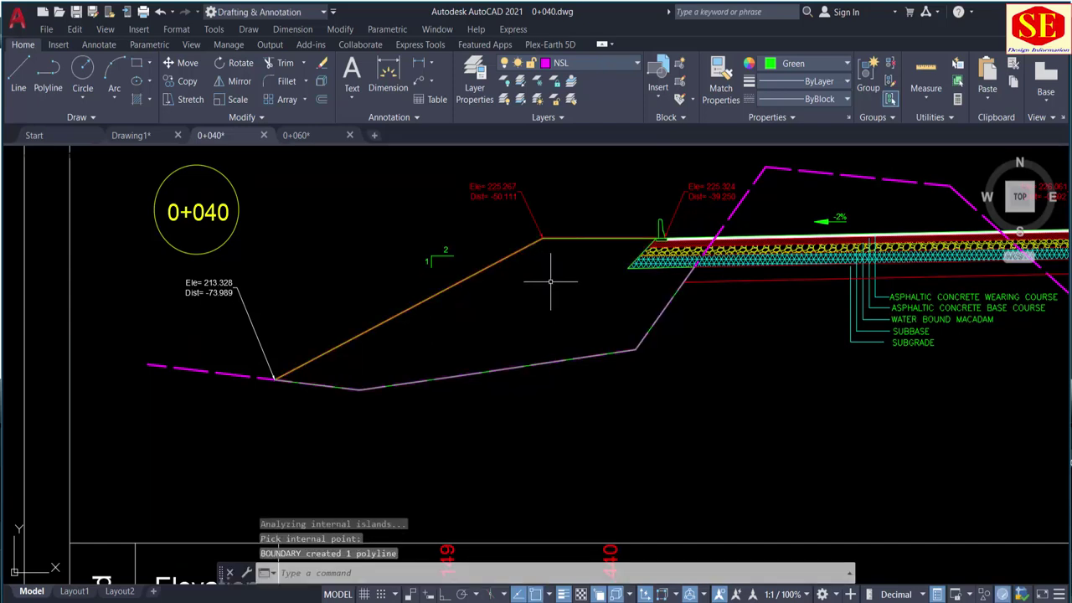
Move the new fill boundary polyline out to the left of the cross section
type("M")
key("Return")
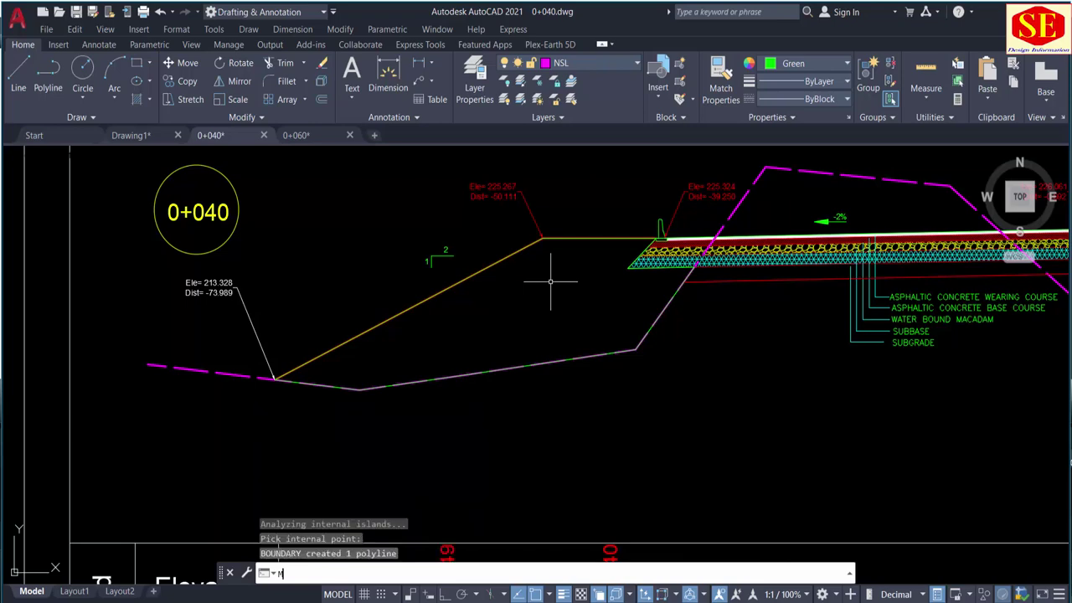
left_click(562, 241)
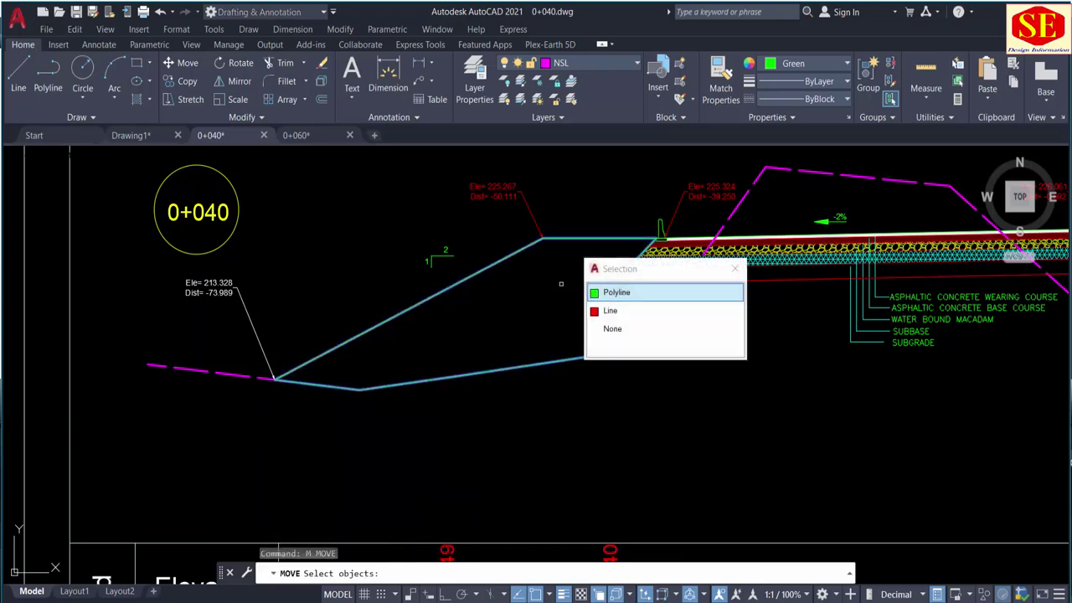
left_click(611, 295)
key("Return")
left_click(587, 280)
scroll(586, 279, "down", 3)
scroll(586, 280, "down", 3)
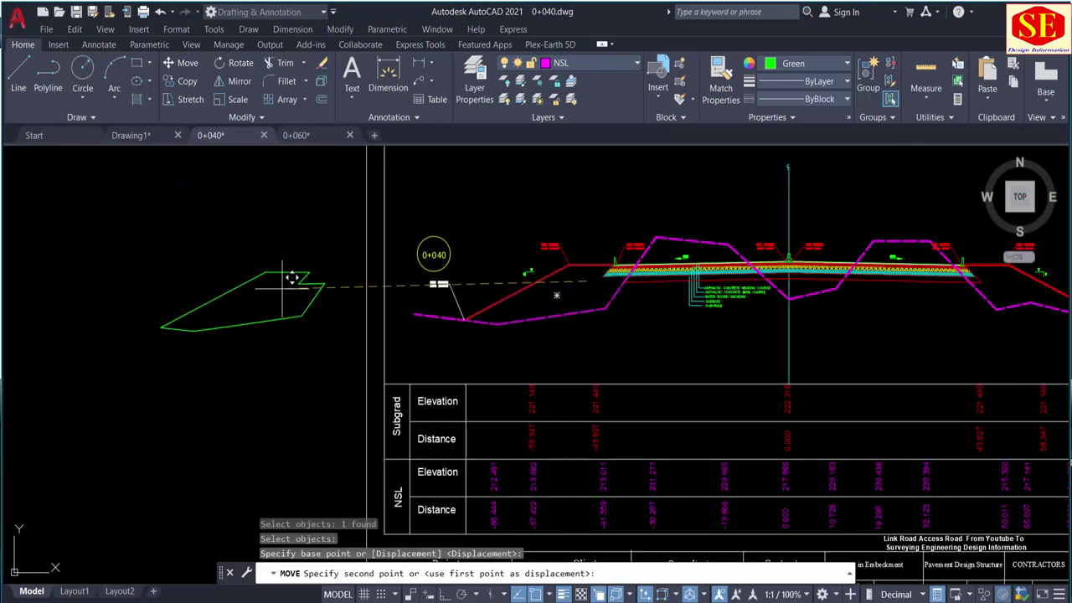
left_click(243, 263)
Zoom out so the moved fill outline and the 0+040 section are both visible
middle_click_drag(371, 292, 584, 278)
scroll(802, 274, "up", 2)
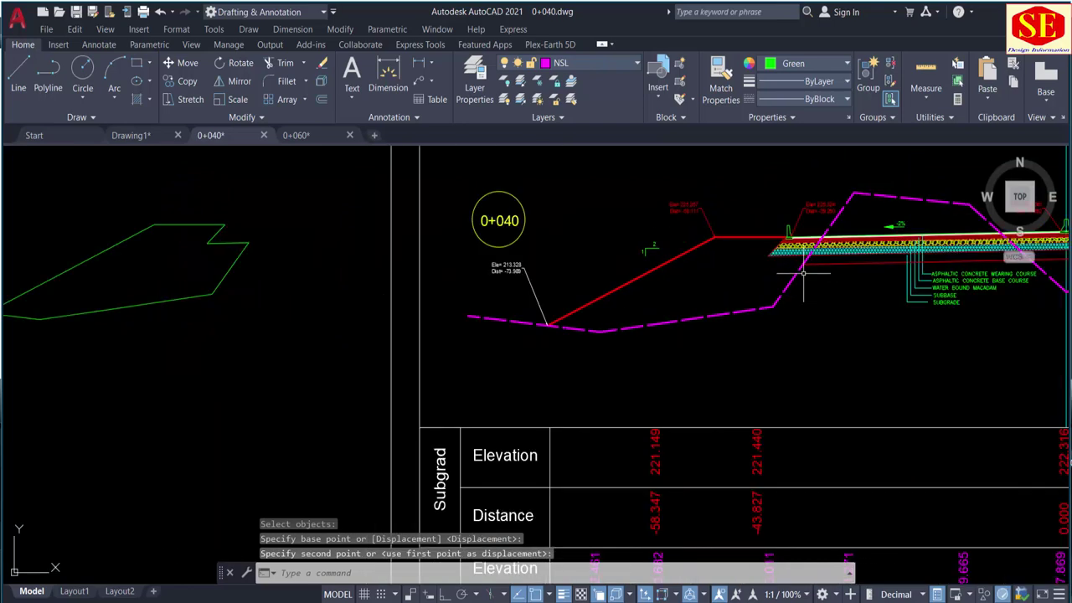
scroll(802, 274, "up", 2)
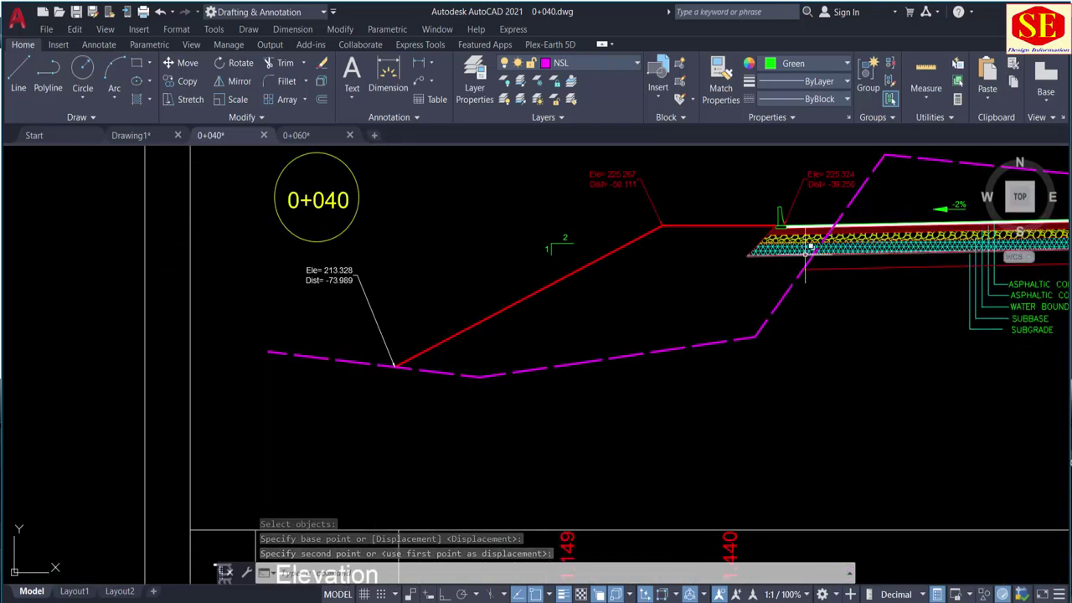
scroll(653, 282, "down", 2)
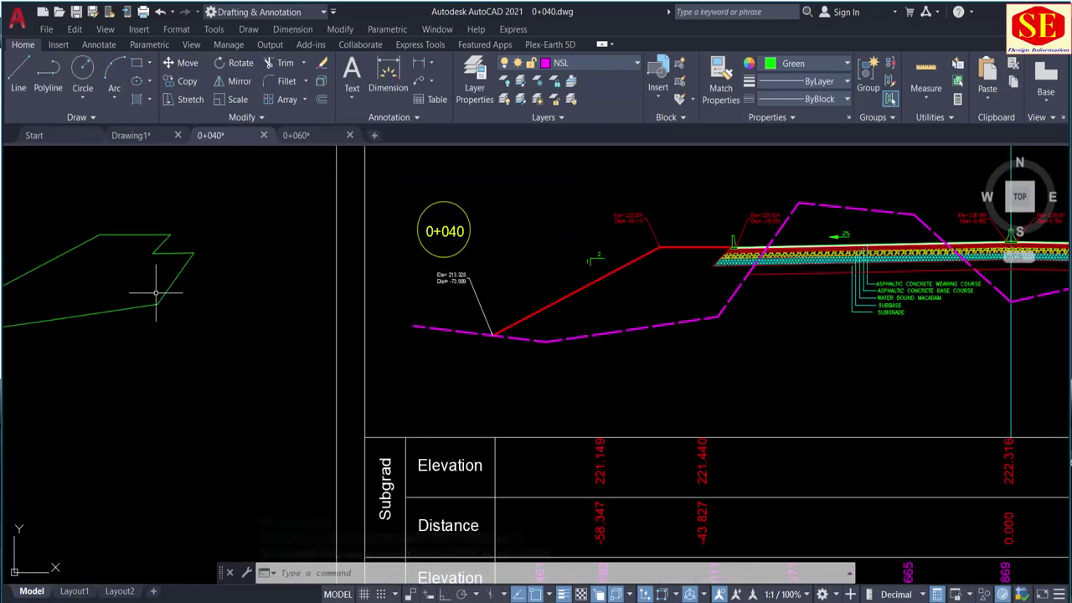
middle_click_drag(156, 293, 284, 290)
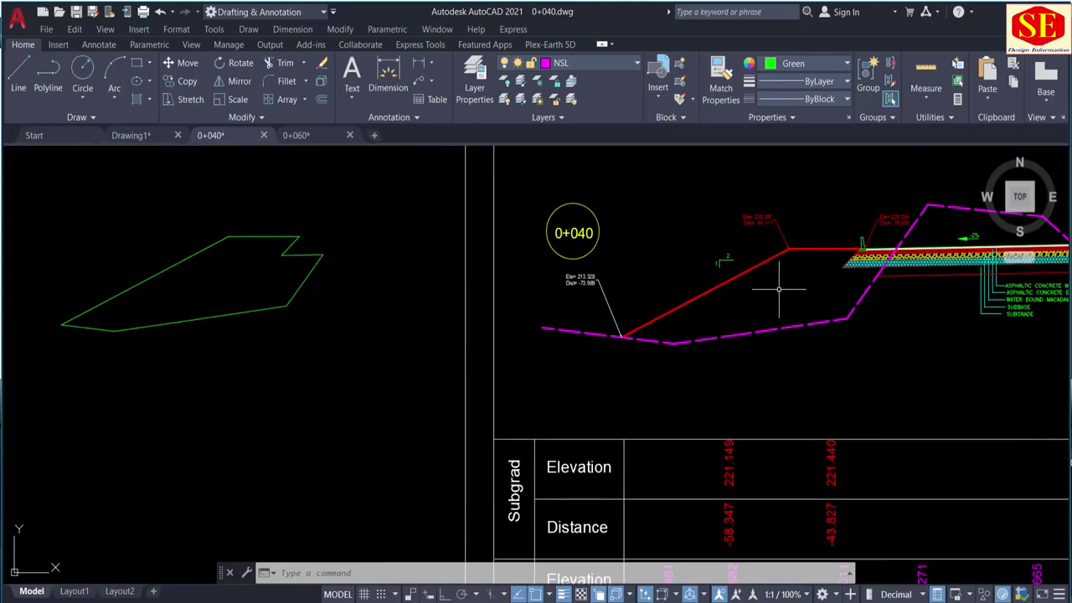
scroll(873, 264, "up", 3)
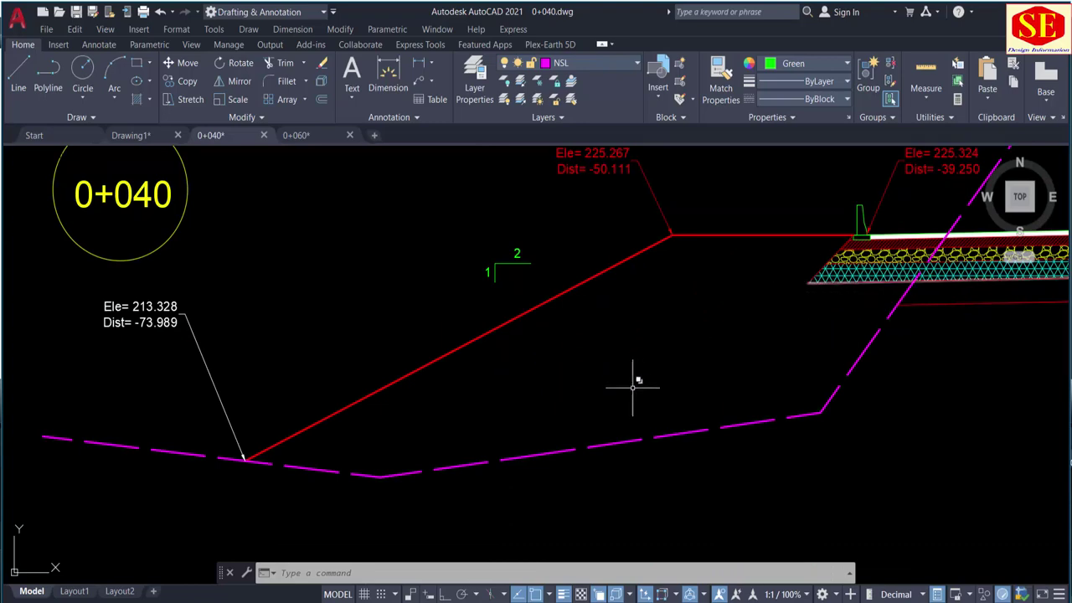
scroll(767, 293, "down", 2)
scroll(767, 293, "down", 2)
Measure the green fill outline's area as an object with AA (243.5469)
middle_click_drag(275, 352, 505, 361)
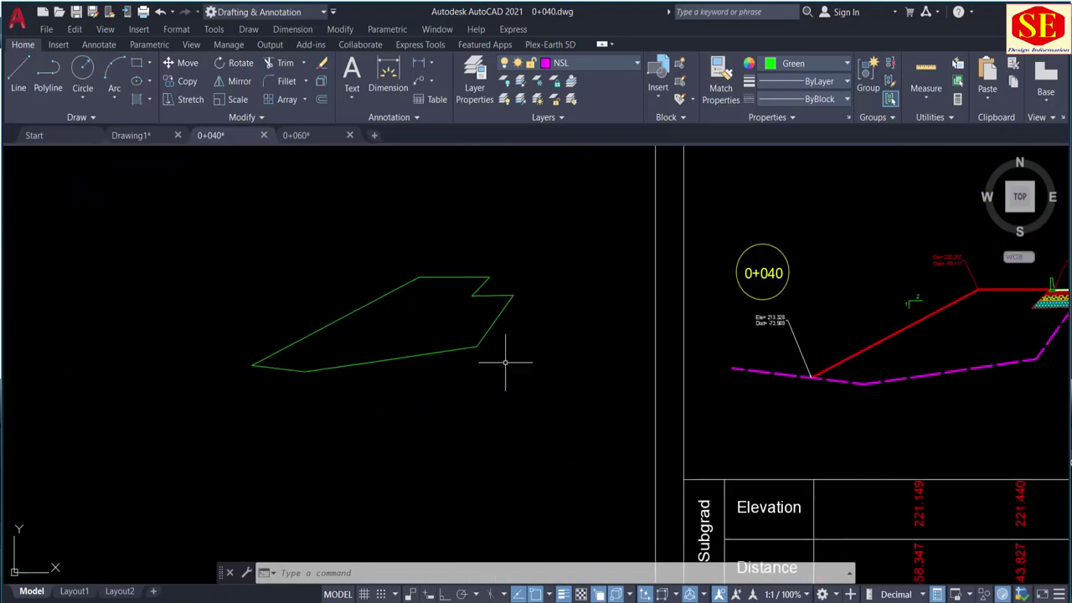
type("aa")
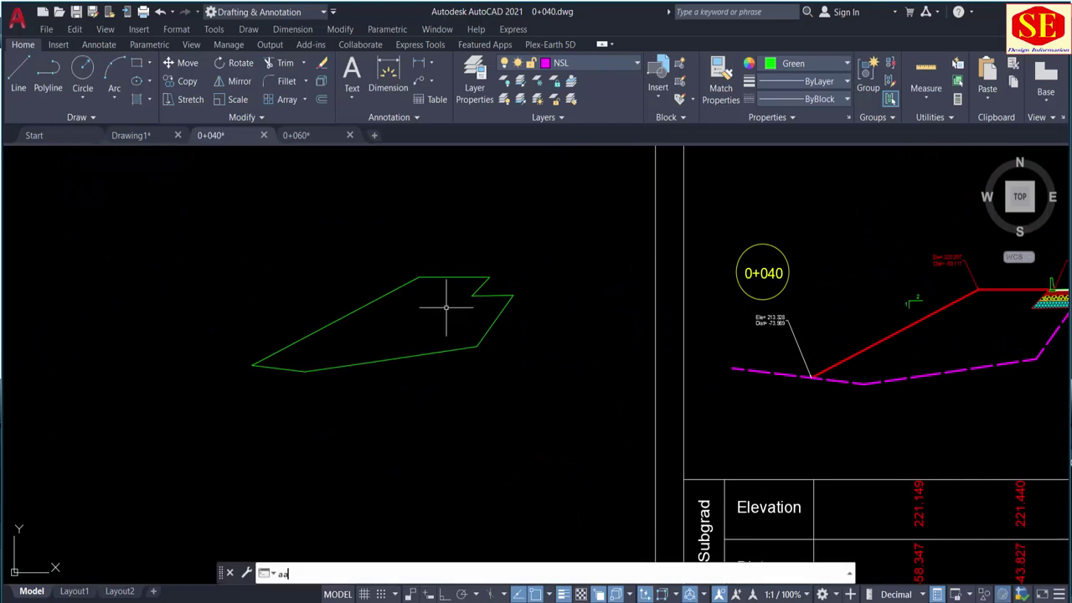
key("Return")
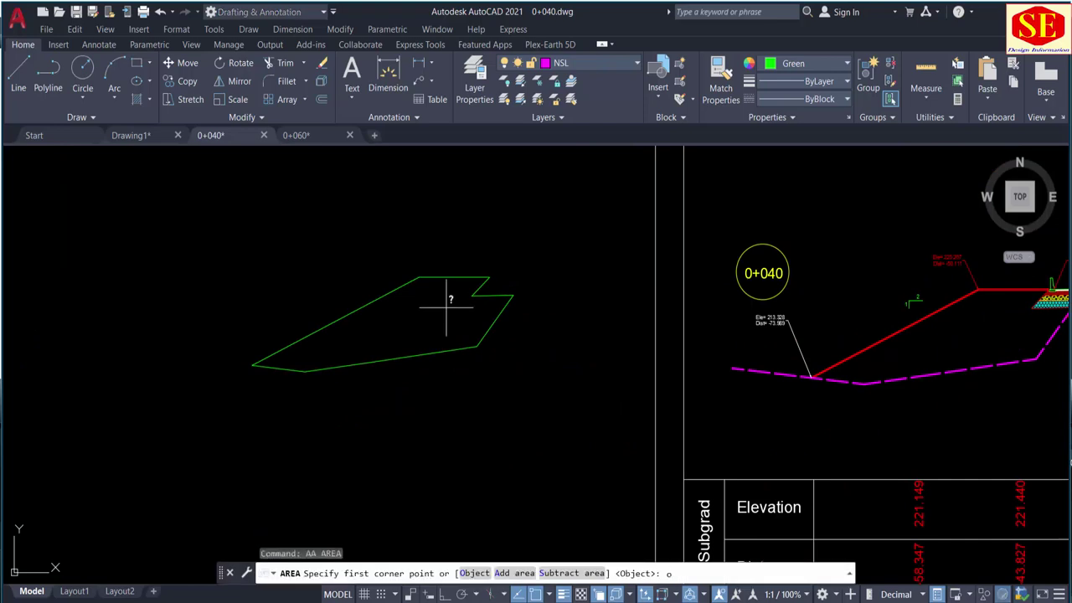
key("Return")
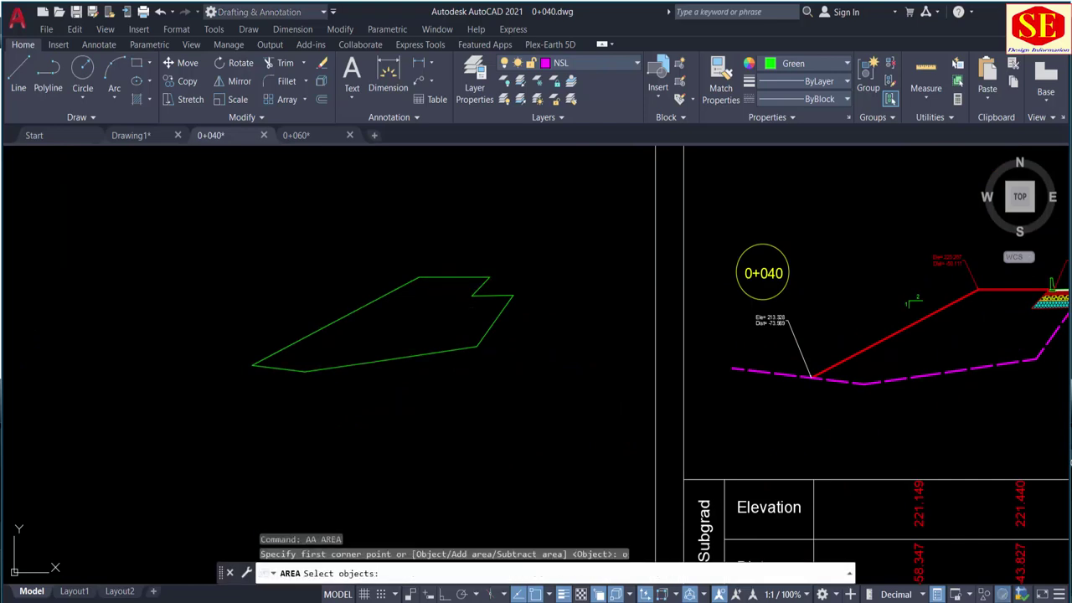
left_click(436, 278)
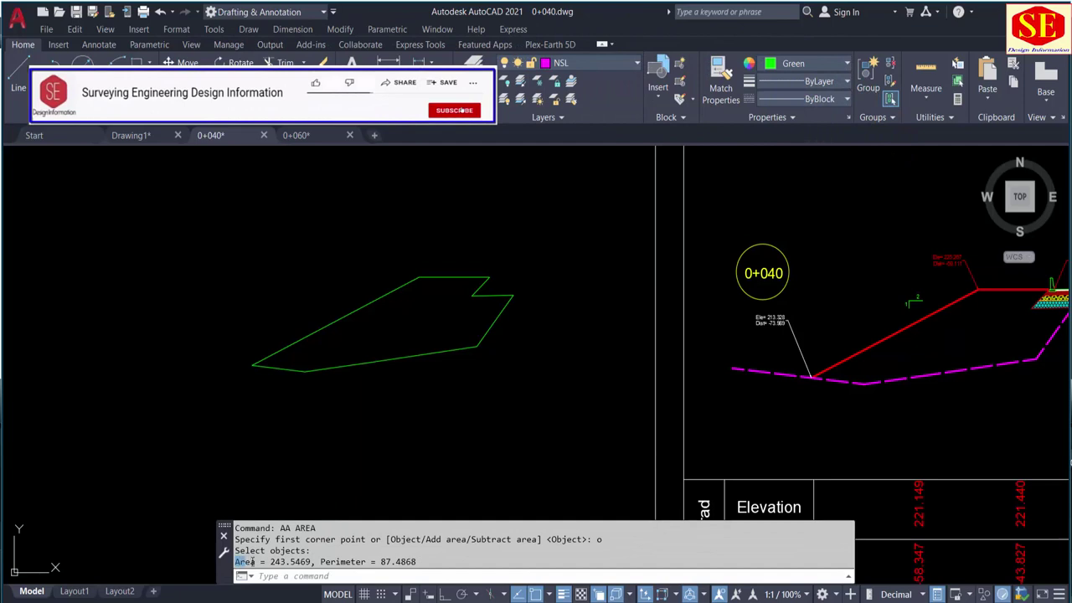
Paste the 'Area = 243.5469' result as a label inside the green outline
right_click(303, 554)
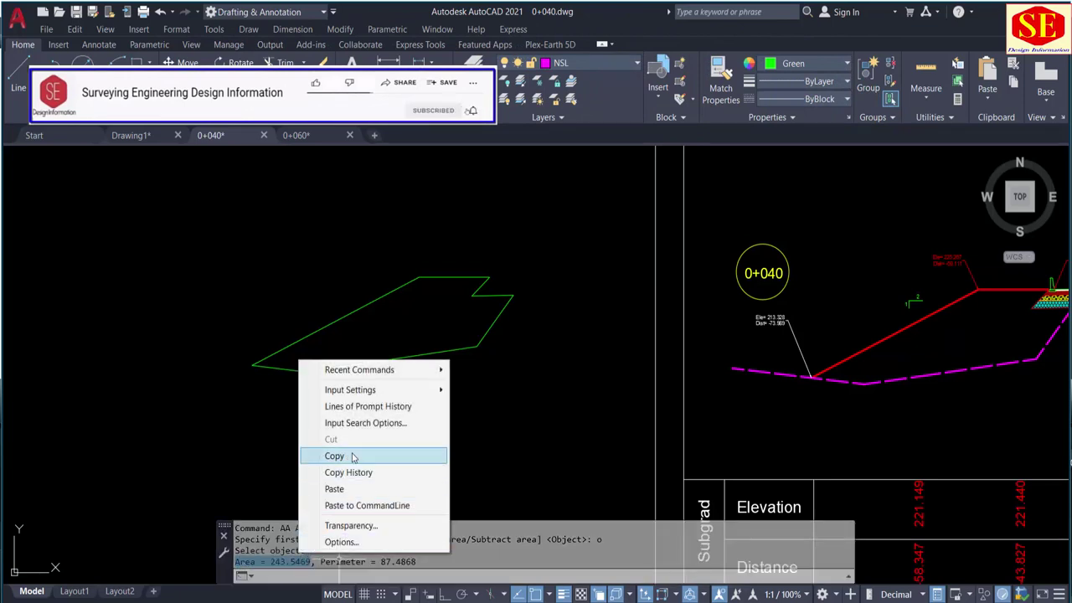
left_click(429, 305)
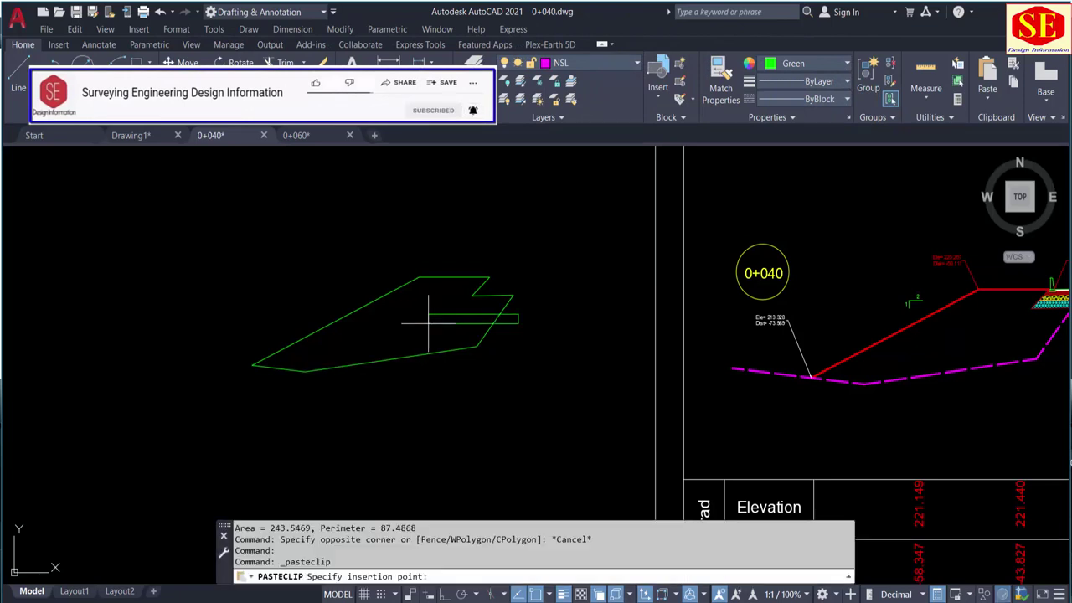
type("Area = 243.5469")
left_click(372, 320)
key("Escape")
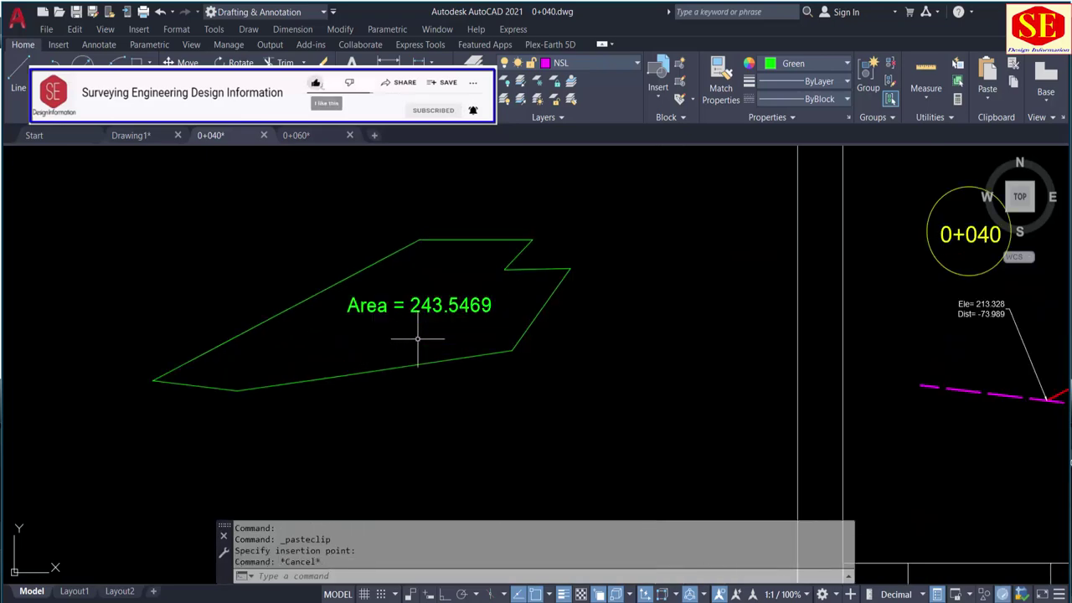
middle_click_drag(748, 389, 711, 376)
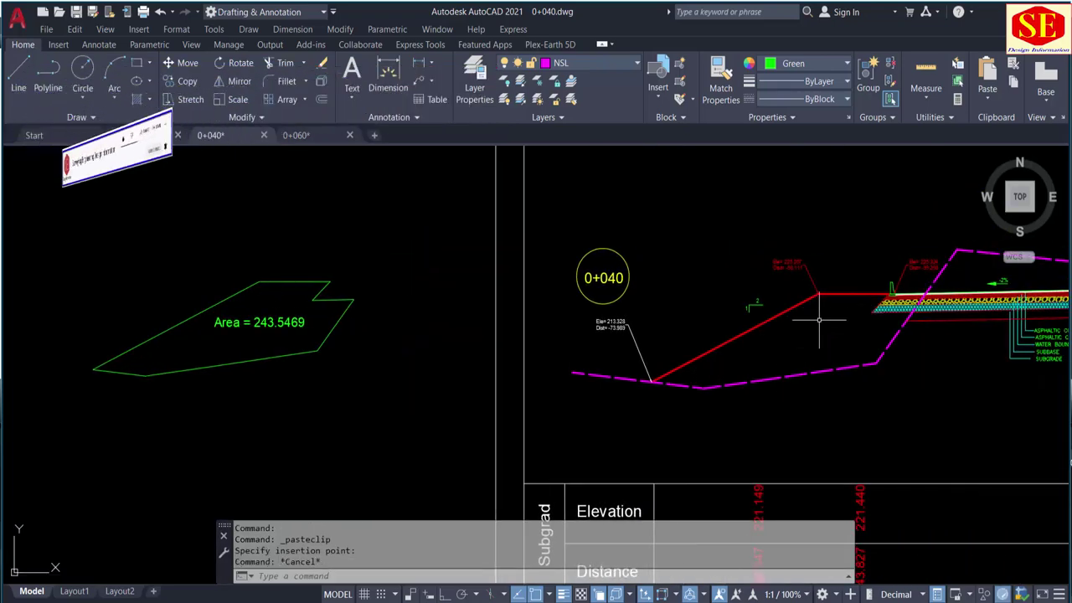
middle_click_drag(821, 310, 603, 321)
type("H")
key("Return")
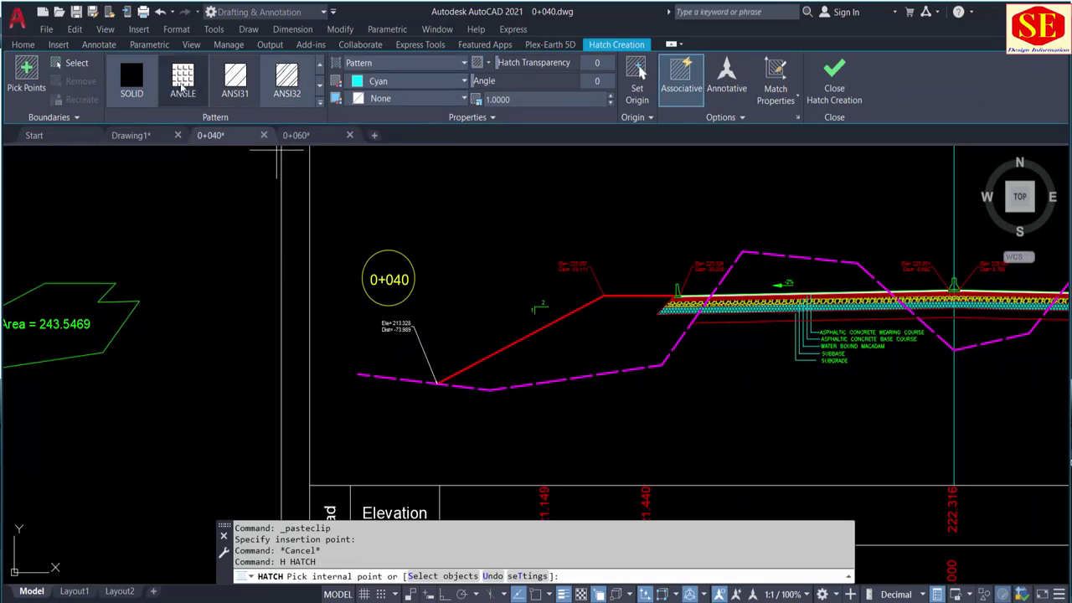
Hatch the fill region between the red and magenta lines with the cyan ANSI34 pattern
left_click(320, 103)
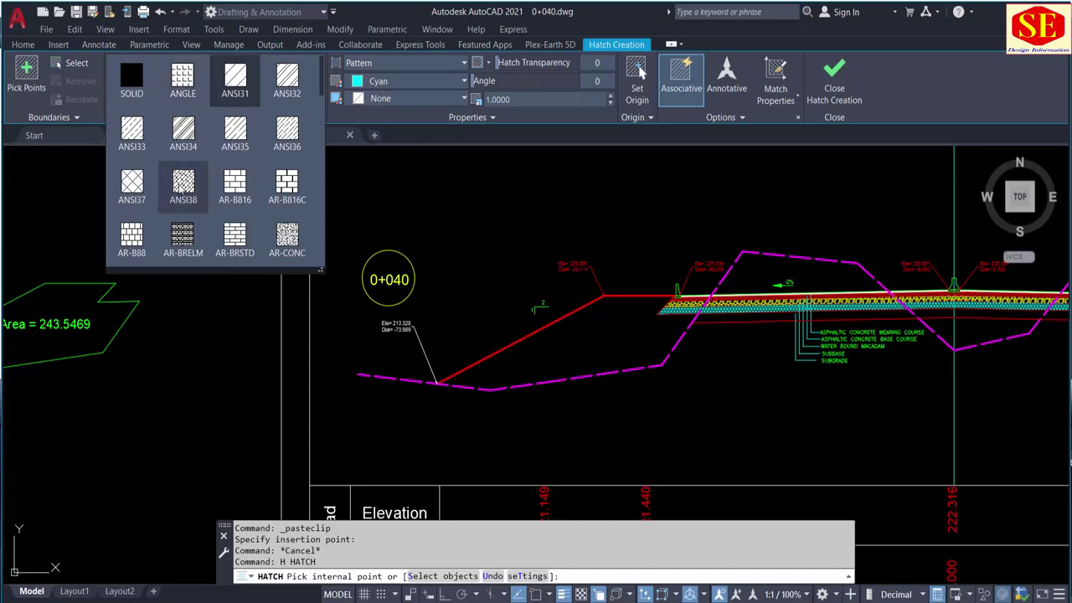
left_click(184, 130)
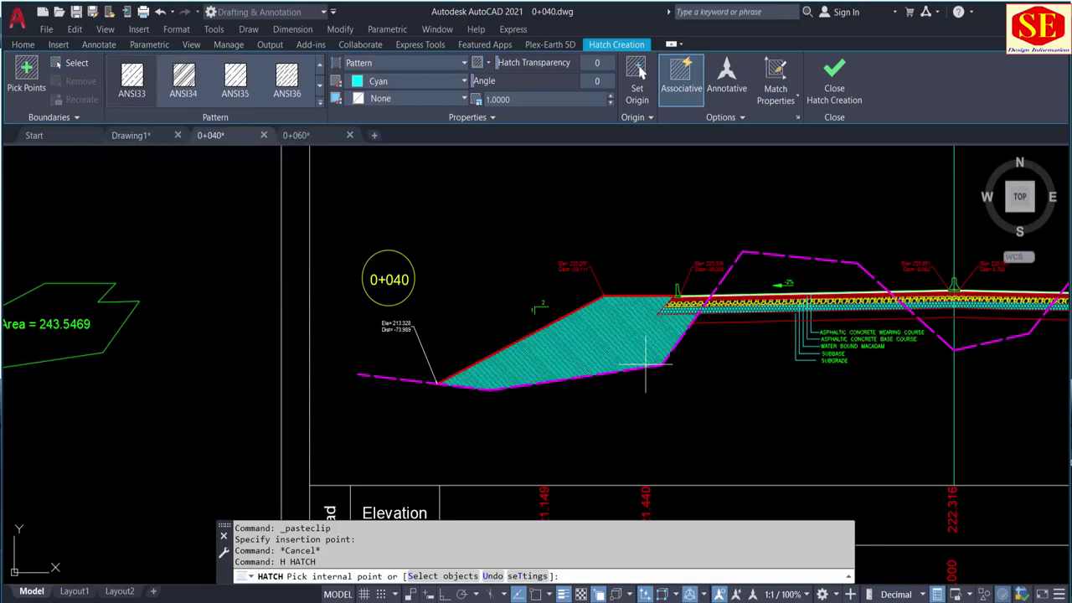
left_click(620, 337)
right_click(624, 339)
left_click(653, 350)
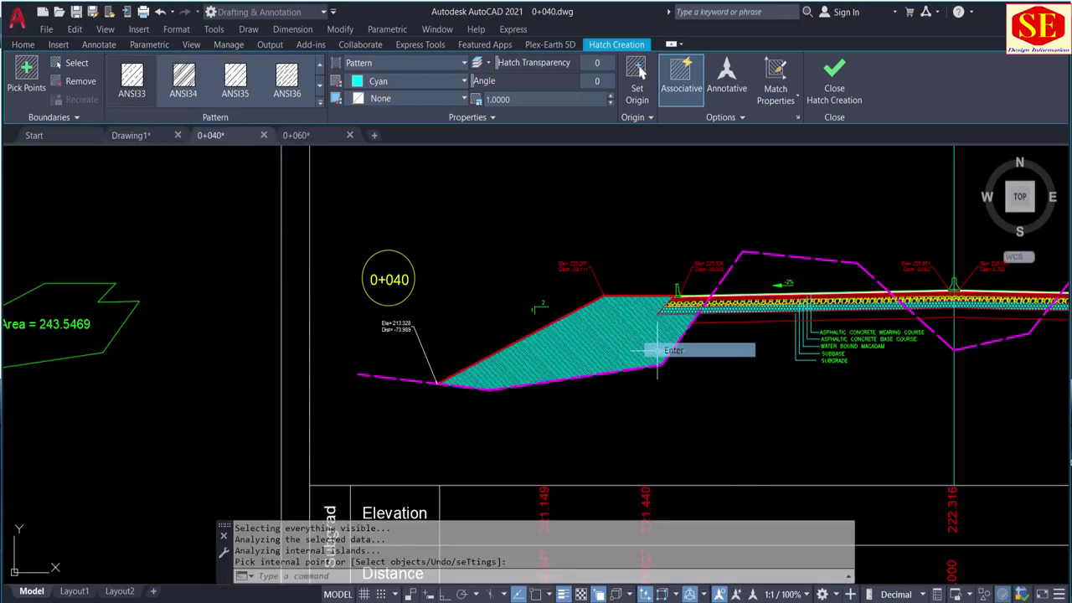
key("Escape")
scroll(603, 334, "down", 2)
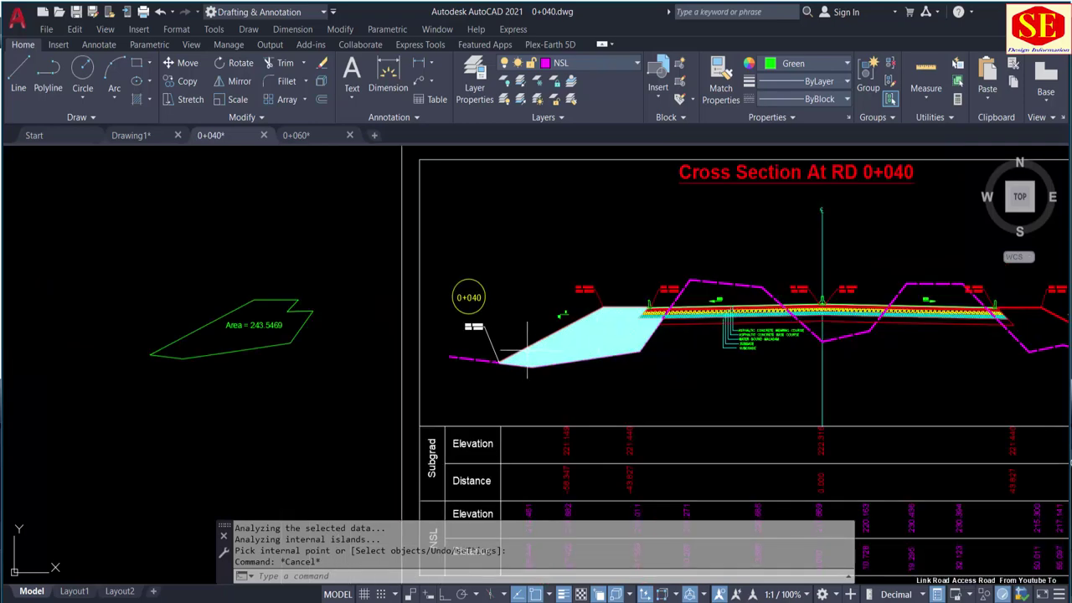
scroll(214, 339, "up", 2)
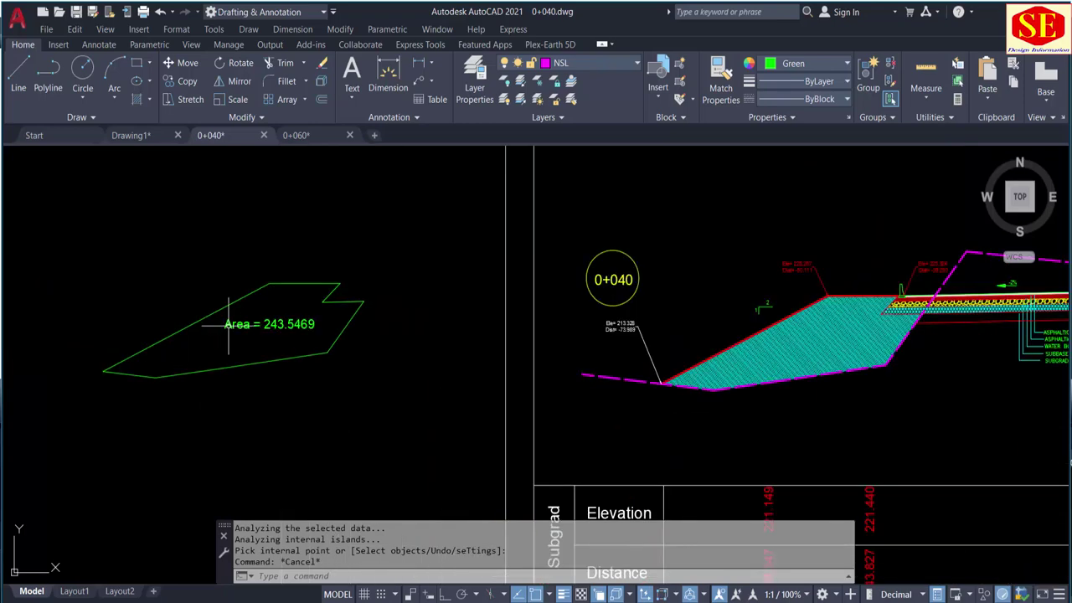
scroll(252, 339, "up", 3)
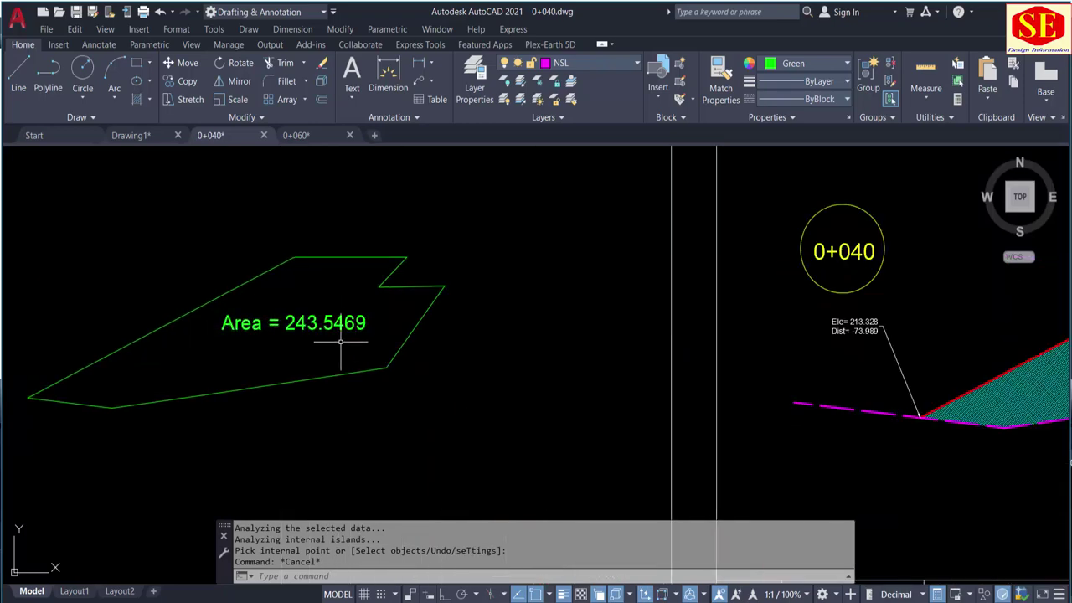
scroll(345, 349, "down", 1)
middle_click_drag(877, 401, 690, 400)
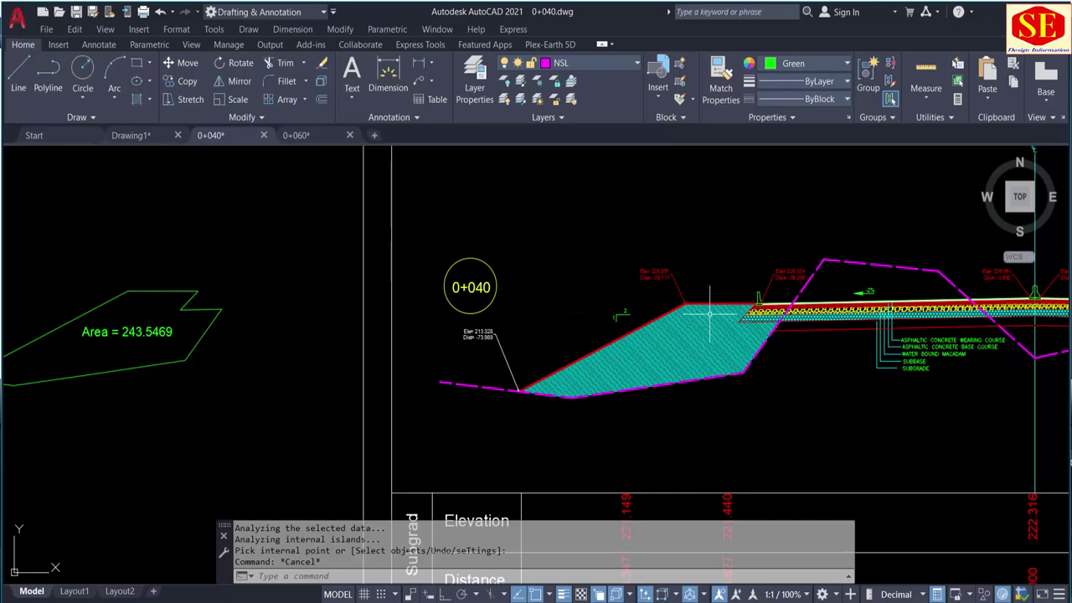
middle_click_drag(100, 332, 257, 310)
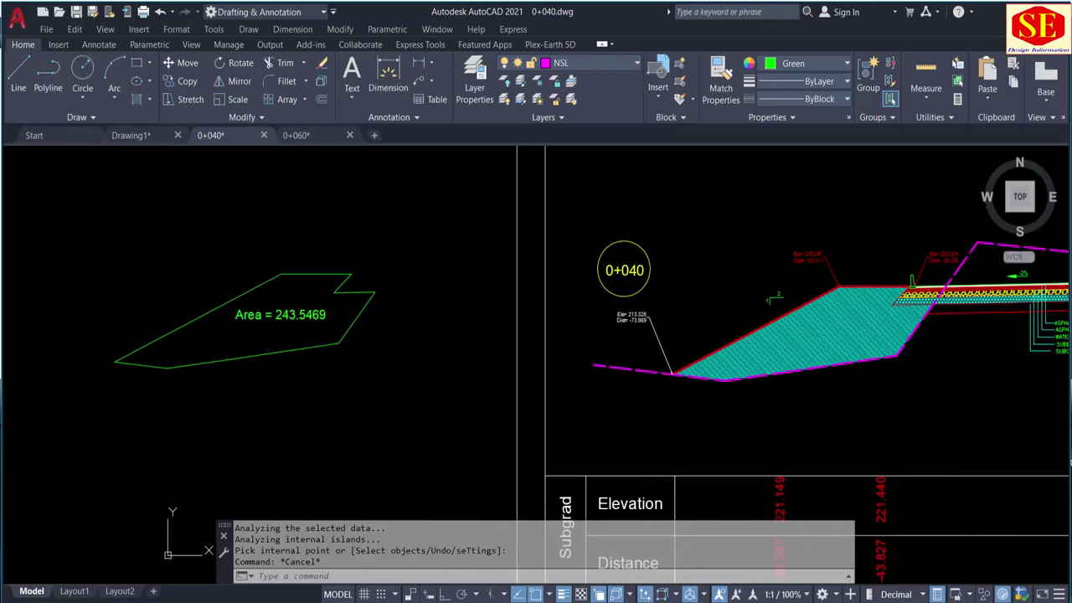
middle_click_drag(706, 311, 220, 311)
scroll(578, 266, "up", 2)
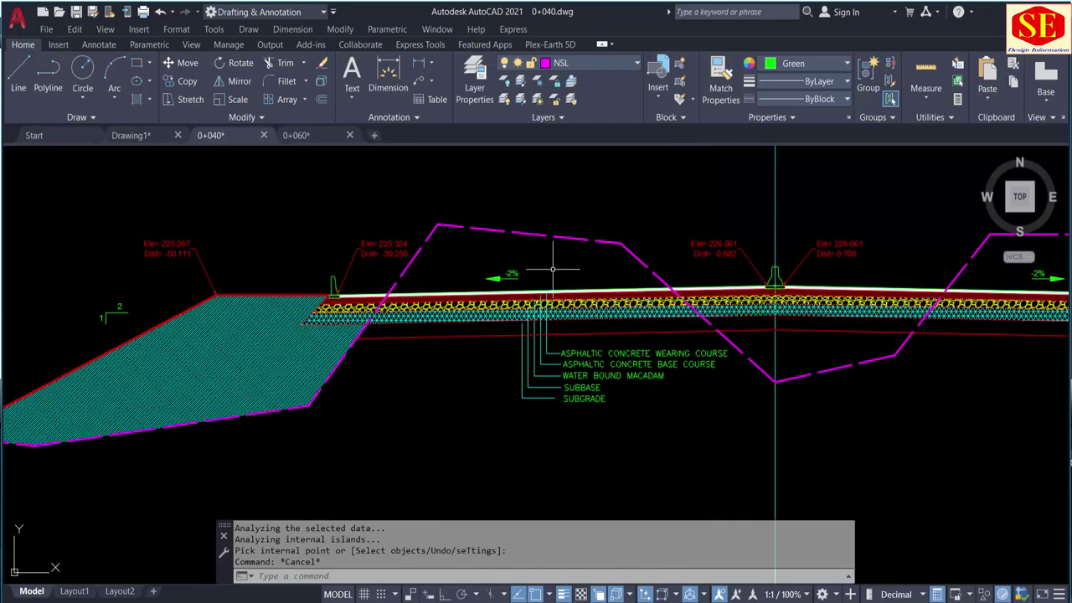
scroll(553, 270, "up", 2)
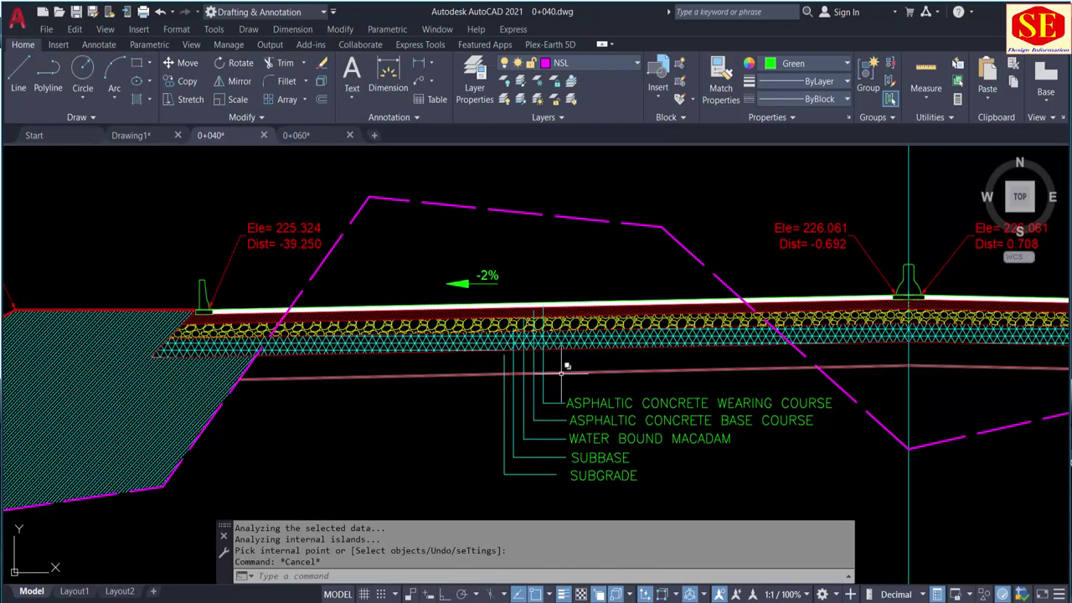
left_click(745, 366)
key("Escape")
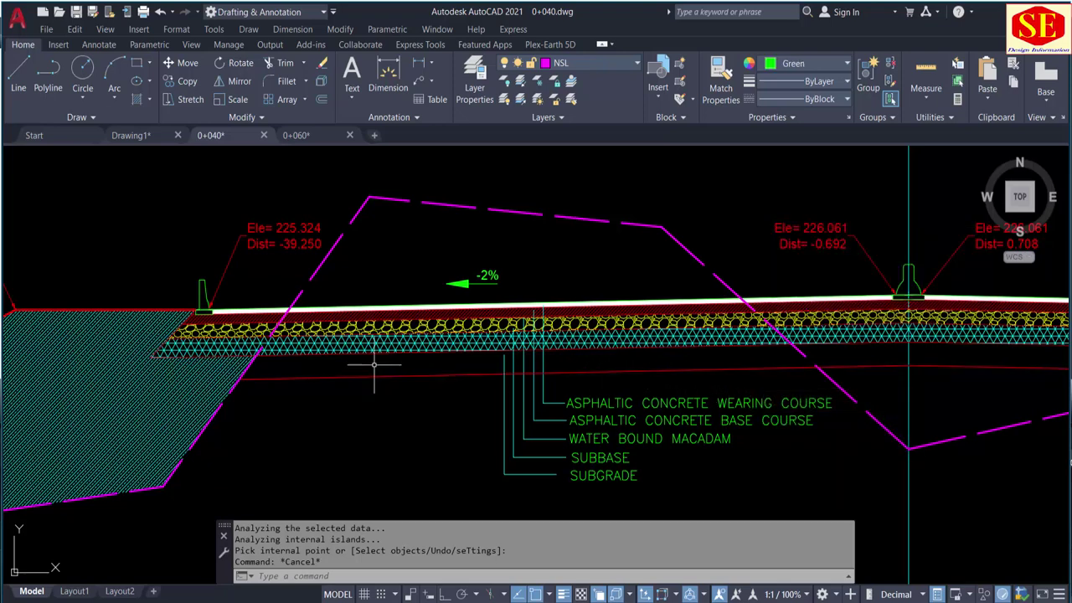
middle_click_drag(224, 365, 460, 339)
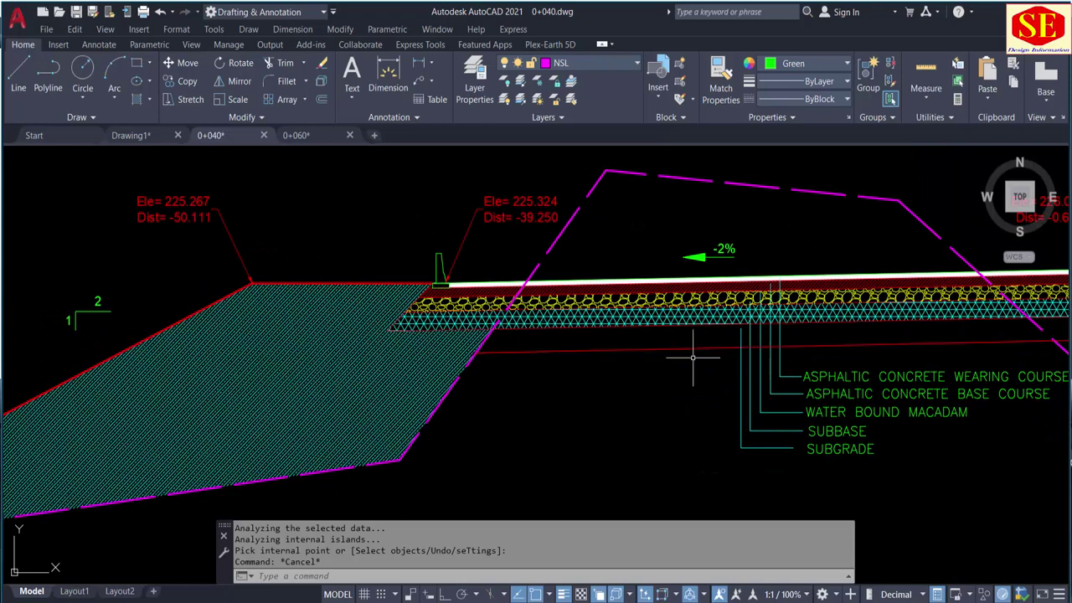
middle_click_drag(754, 355, 634, 368)
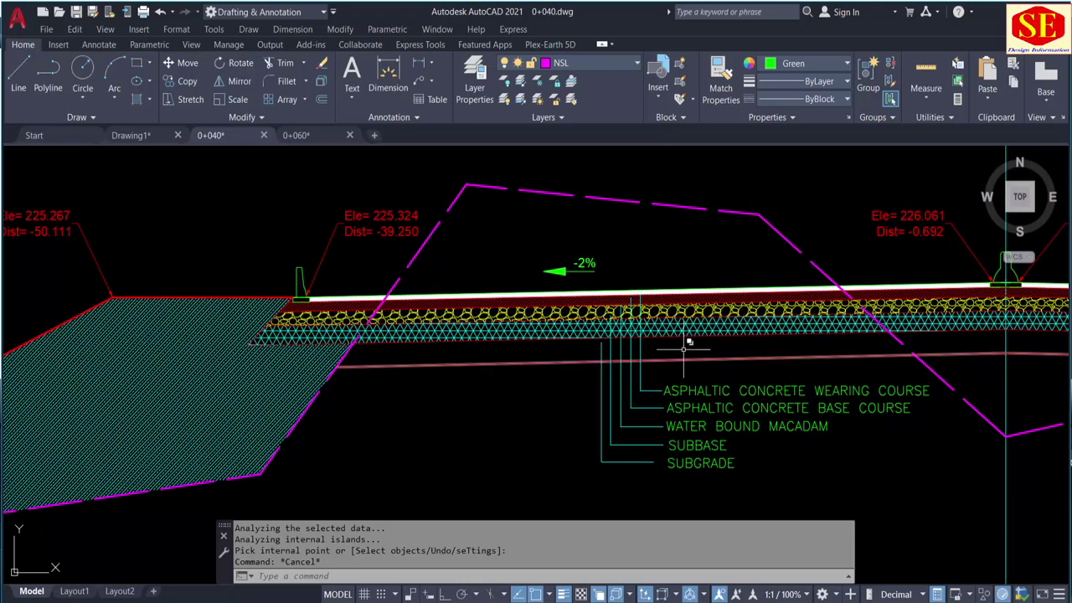
Trim the cyan hatch strip inside the cut with TR and a fence
type("tr")
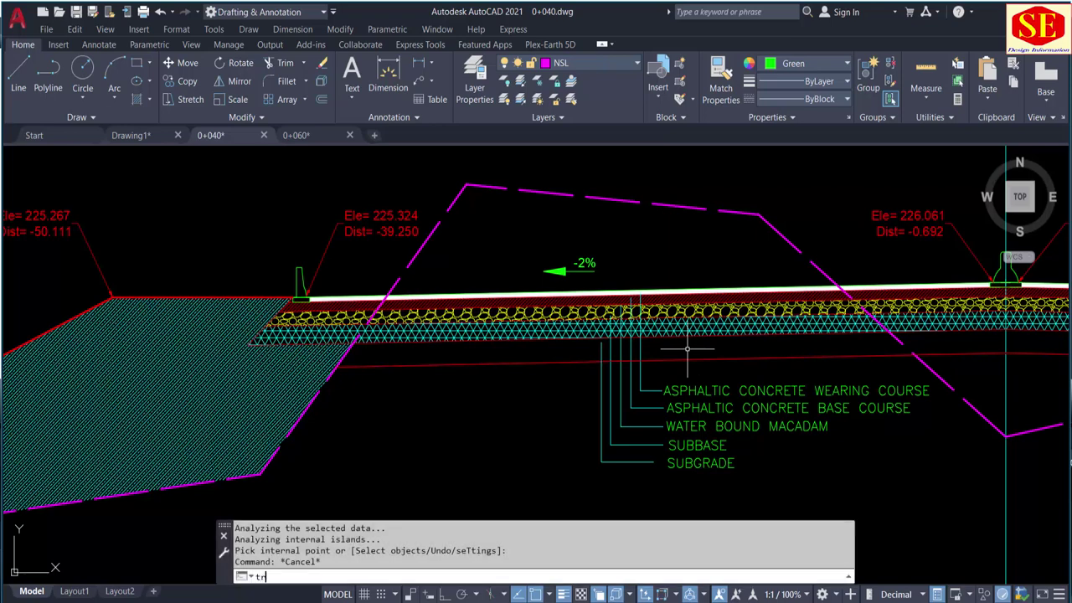
key("Return")
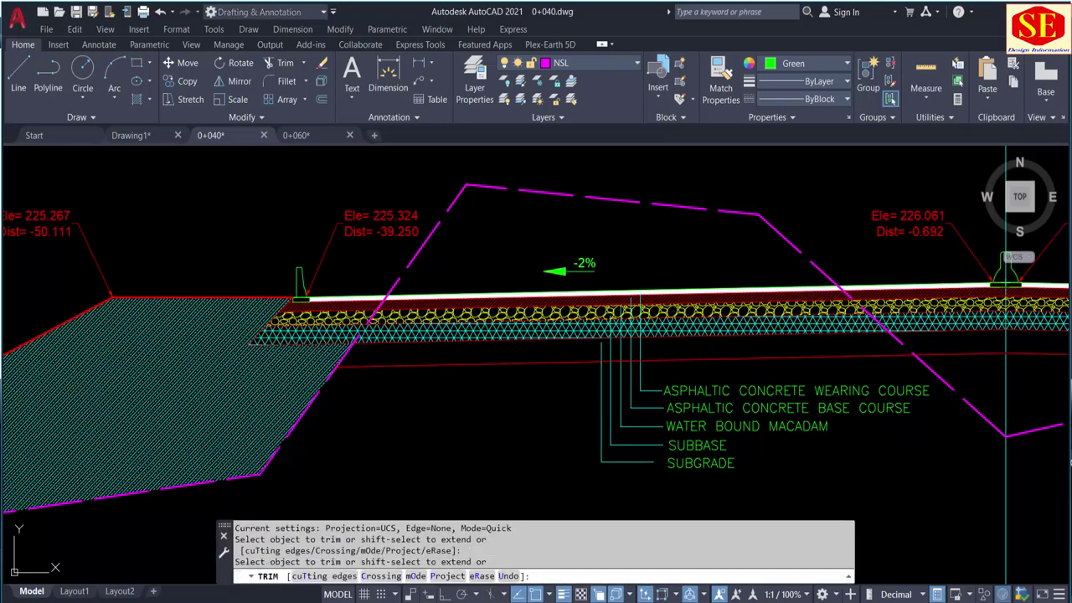
left_click(757, 296)
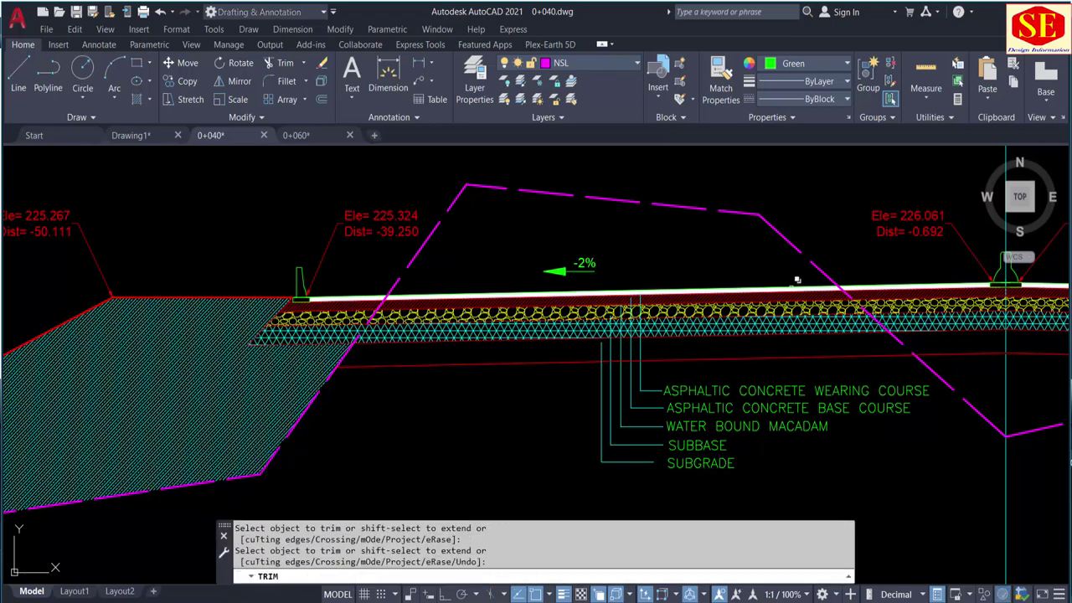
left_click(797, 283)
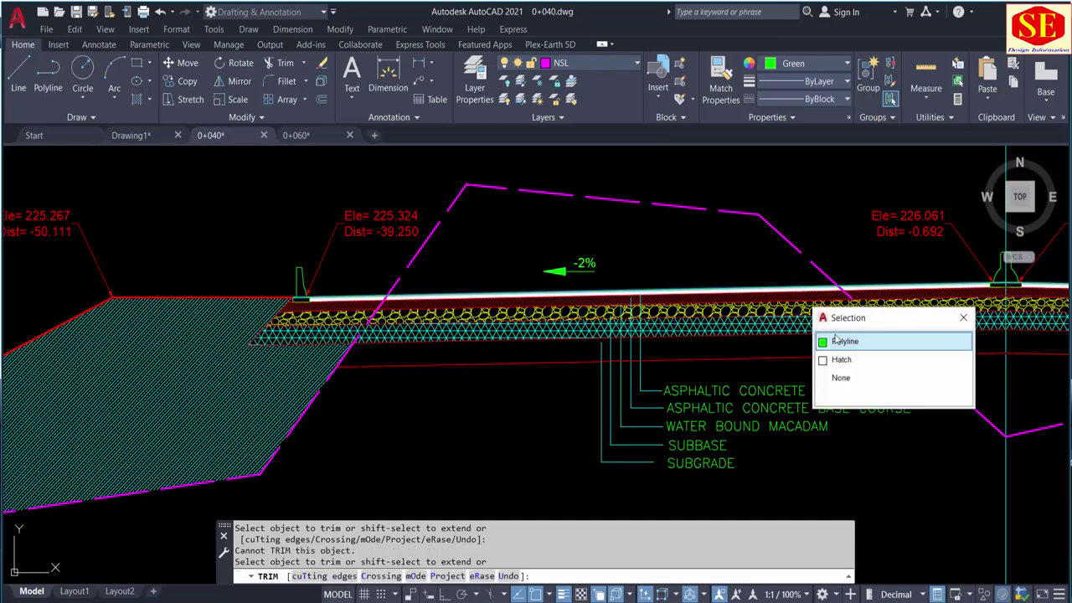
left_click(837, 338)
left_click(808, 270)
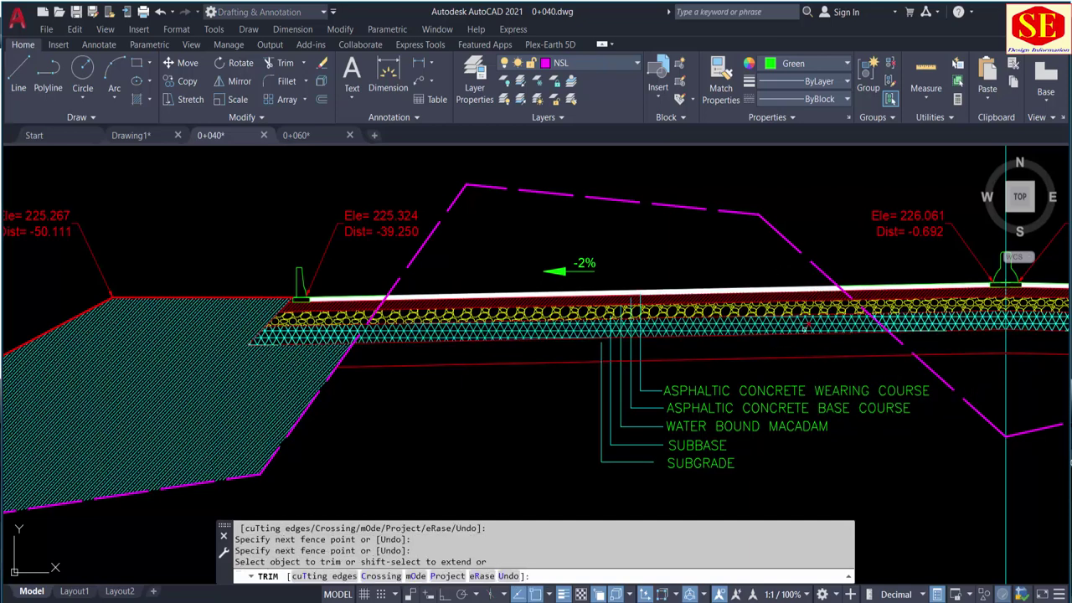
left_click(774, 349)
left_click(799, 335)
key("Return")
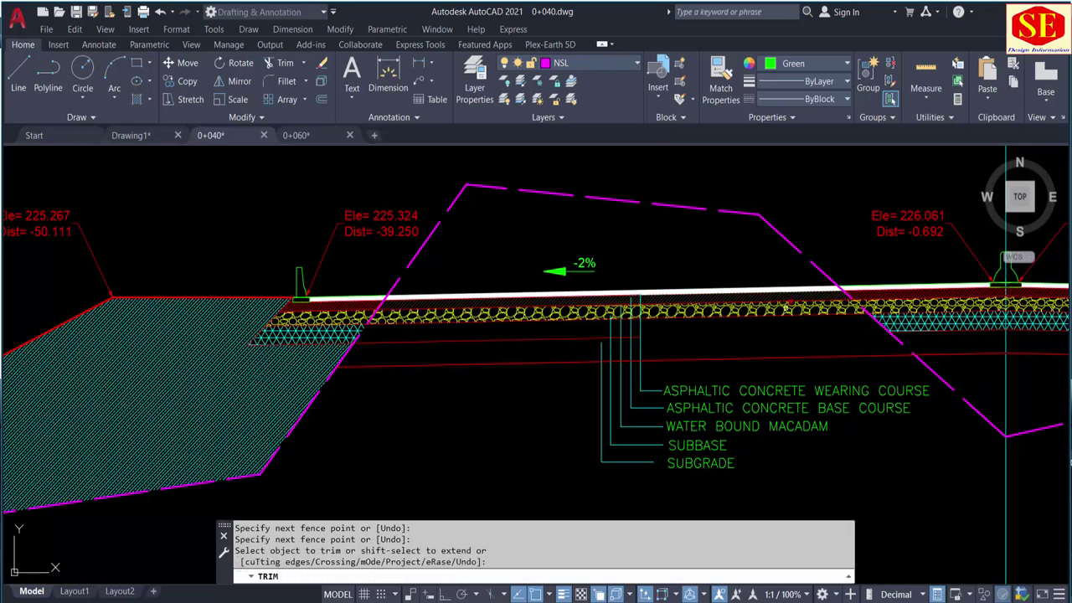
Trim the yellow aggregate, dark macadam and wearing-course pieces inside the cut
left_click(788, 303)
left_click(783, 311)
left_click(782, 310)
left_click(779, 311)
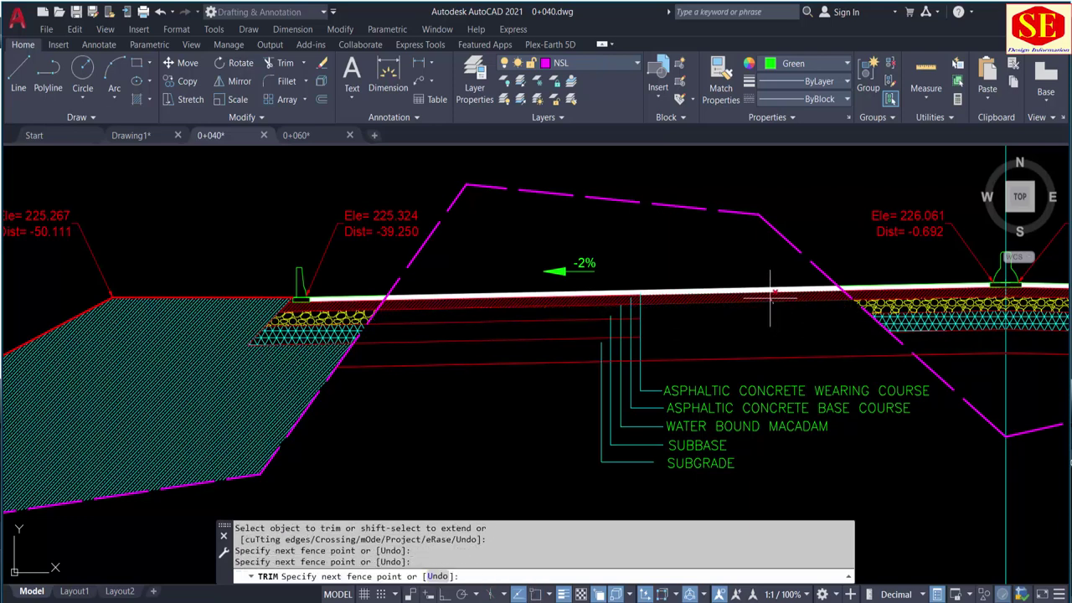
left_click(763, 288)
key("Return")
left_click(767, 296)
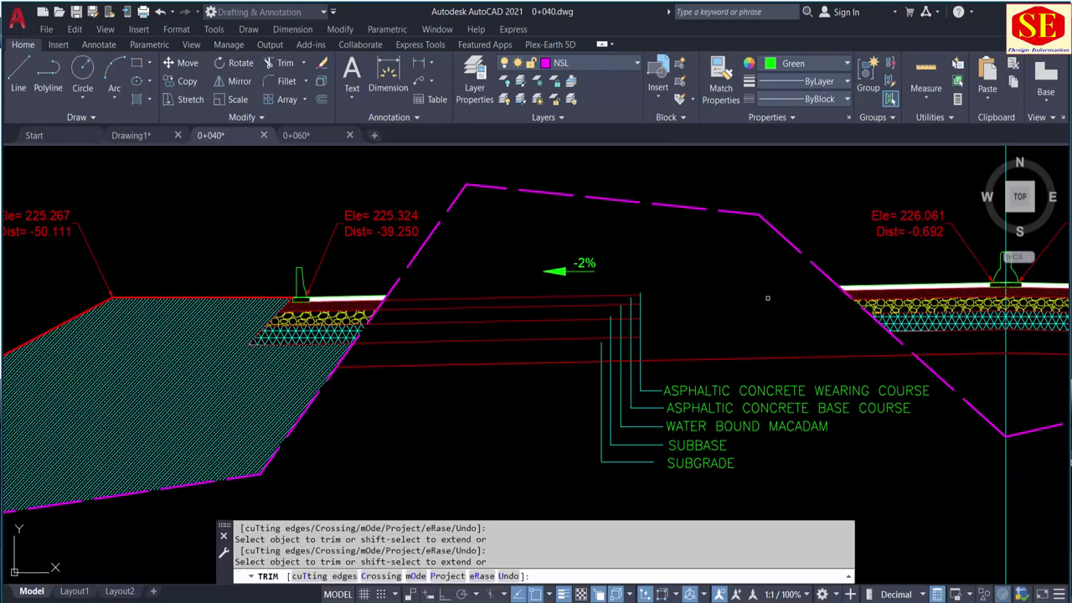
Fence-trim the red layer lines crossing the cut
left_click(487, 276)
left_click(463, 351)
key("Return")
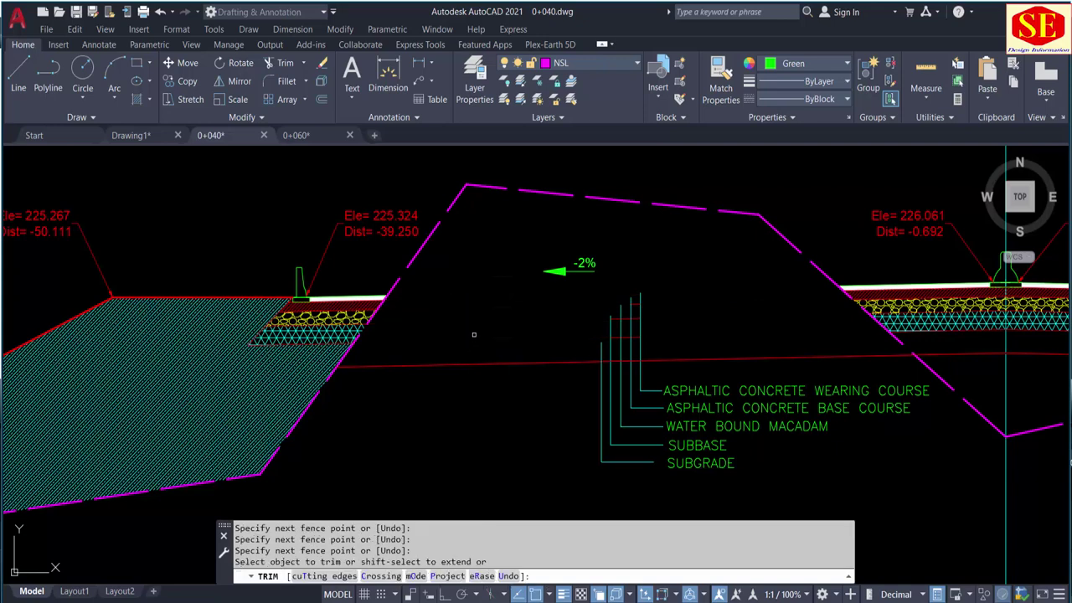
key("Escape")
scroll(482, 325, "down", 2)
Move the layer legend block lower in the section
type("m")
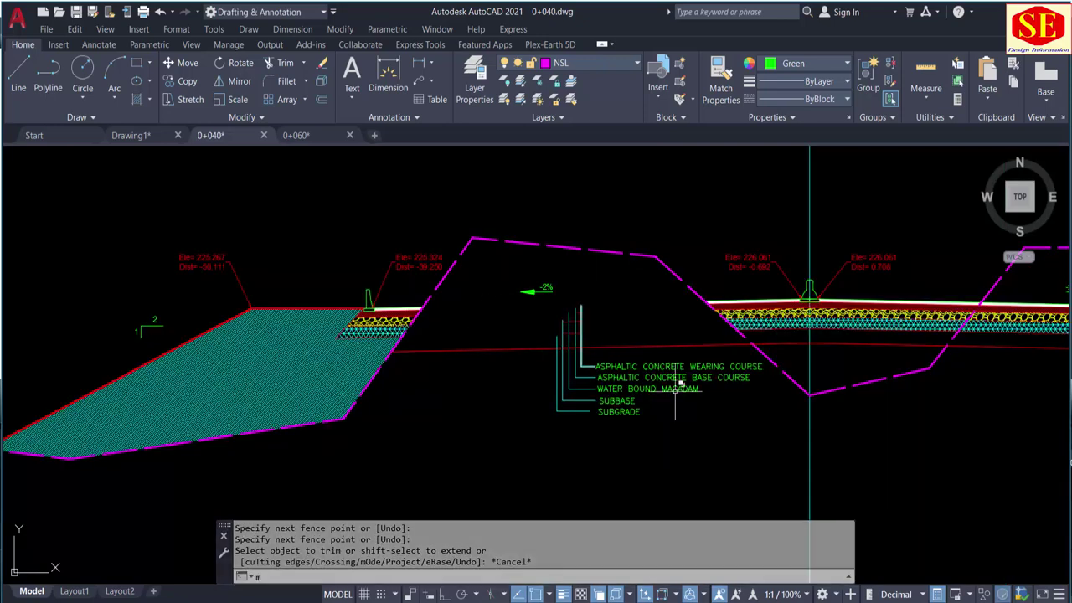
key("Return")
left_click(738, 346)
left_click(528, 457)
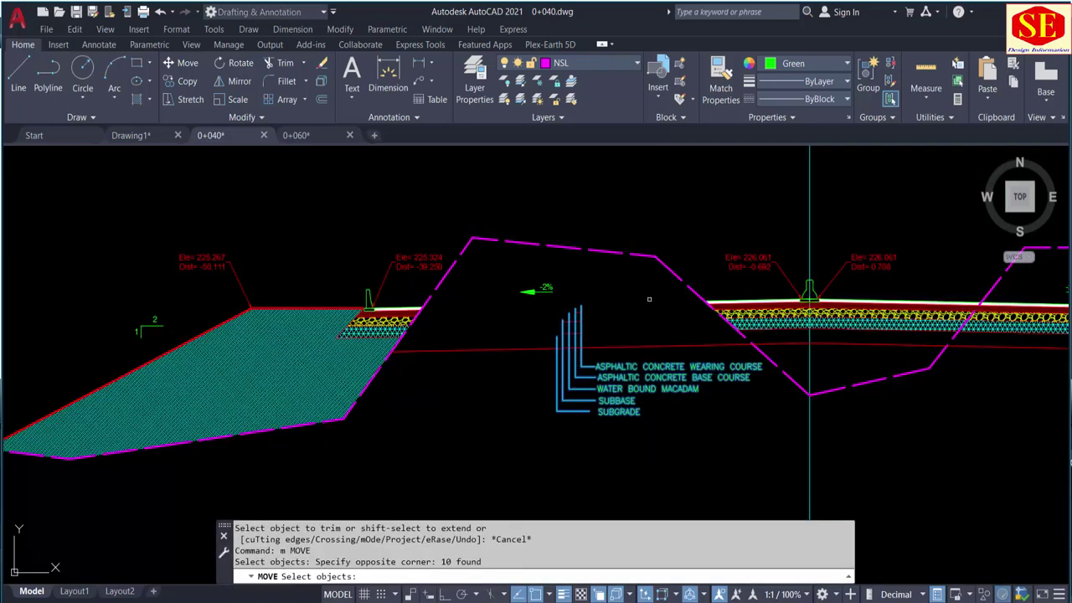
key("Return")
left_click(645, 278)
left_click(642, 410)
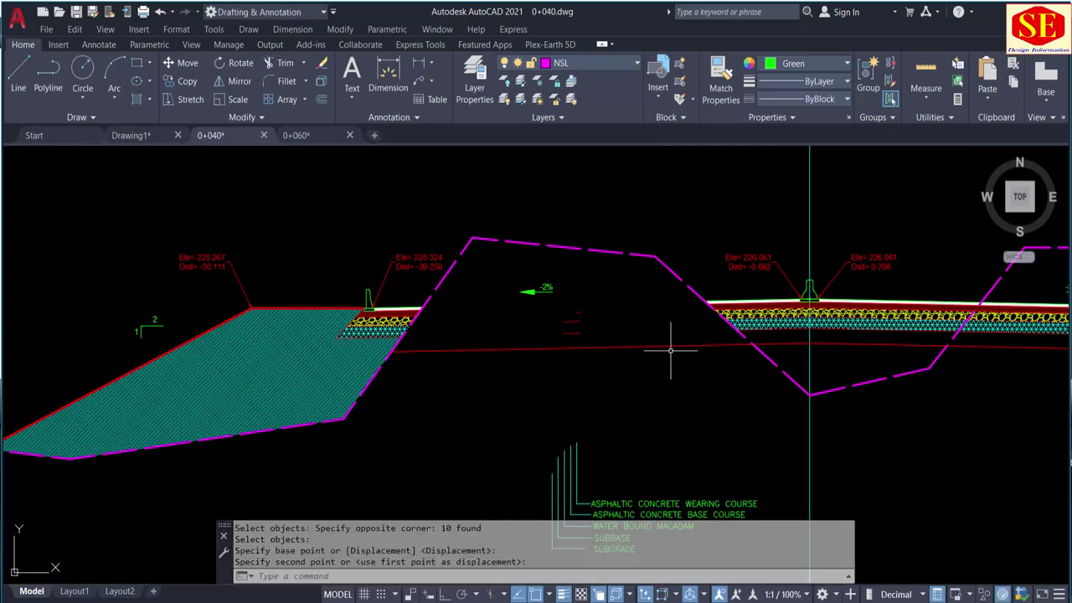
scroll(670, 353, "up", 2)
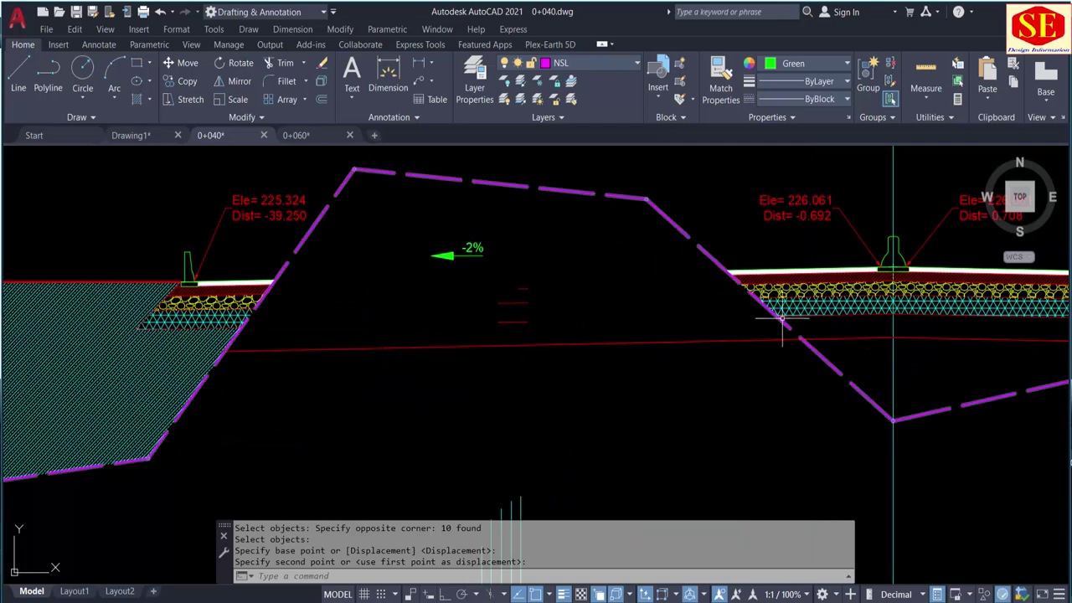
Erase the three small red marks and the -2% slope arrow with its label
left_click(585, 283)
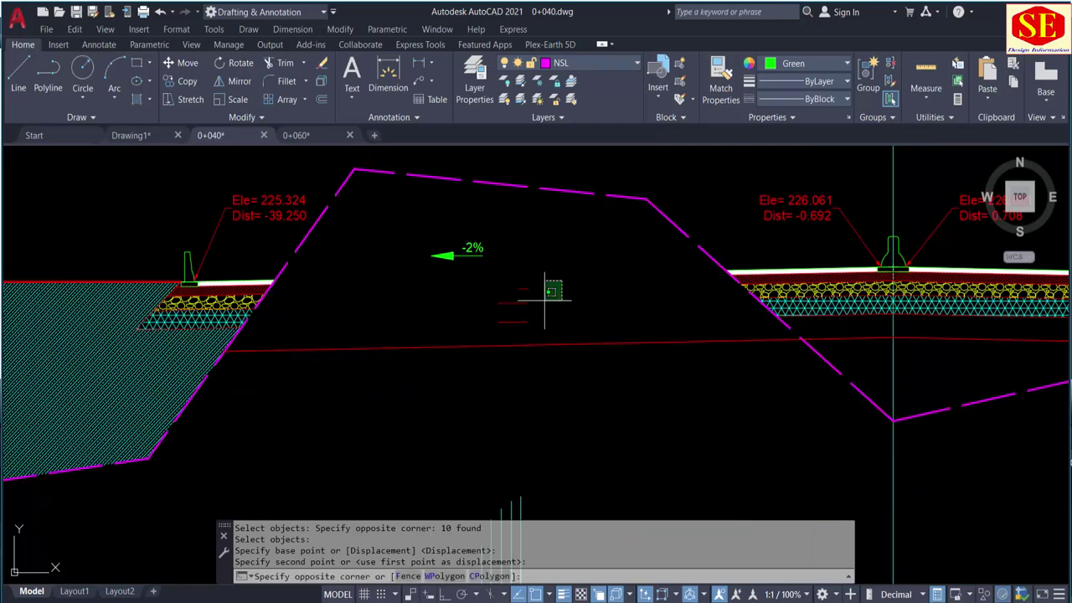
left_click(484, 332)
type("e")
key("Return")
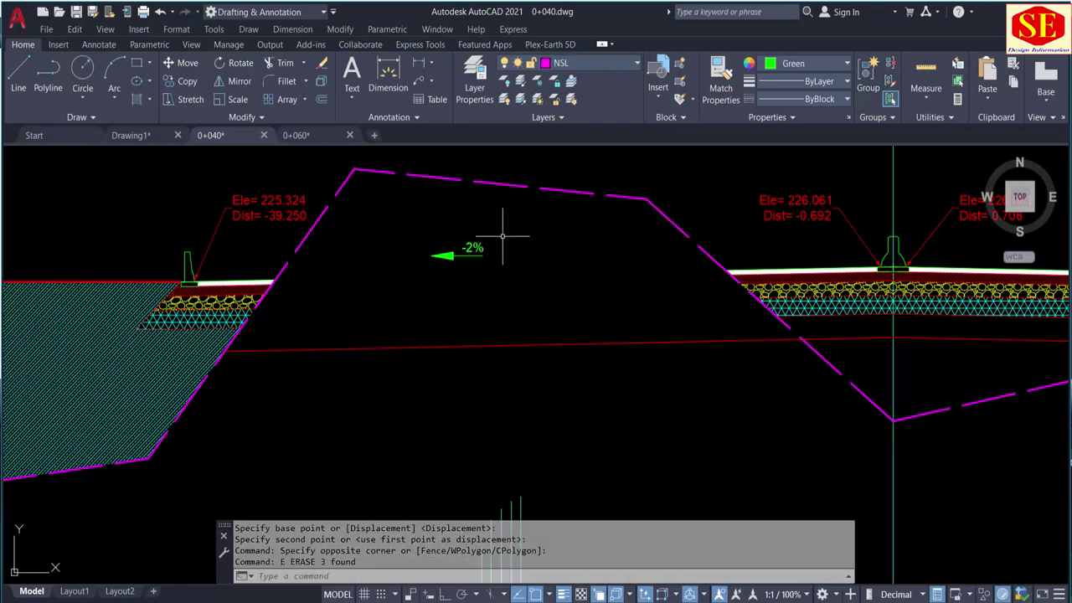
left_click(502, 237)
left_click(407, 280)
type("e")
key("Return")
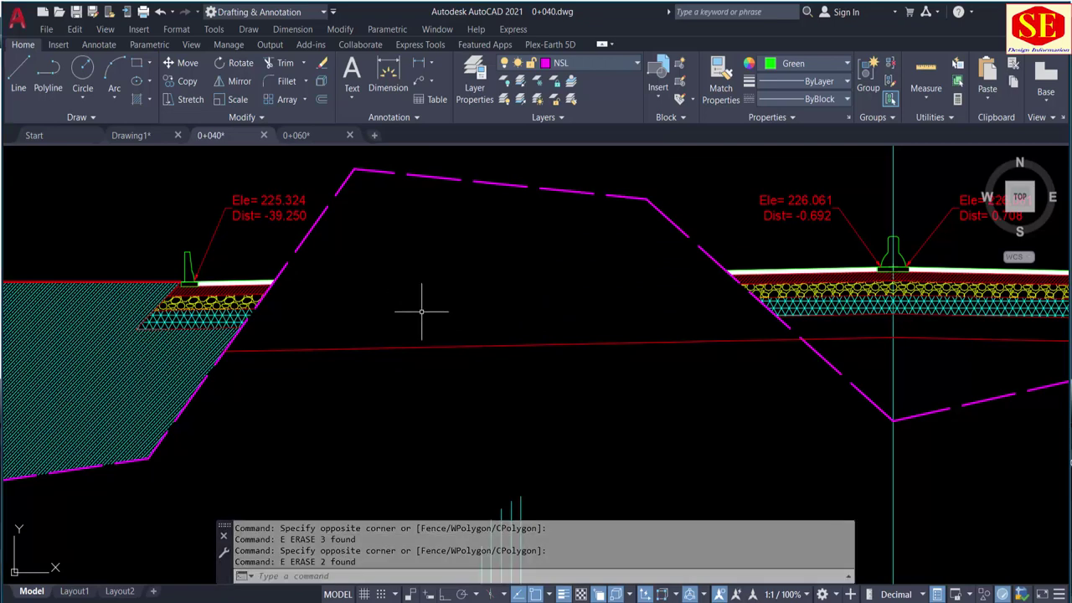
Pan the view to recentre the cross section
scroll(516, 218, "down", 2)
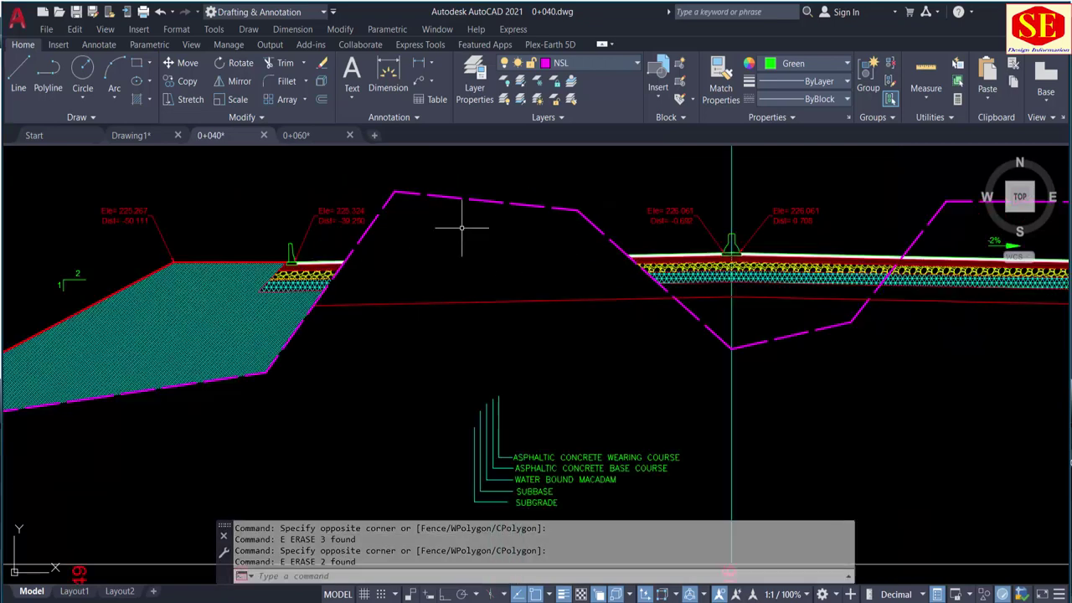
scroll(455, 227, "down", 2)
scroll(340, 264, "up", 3)
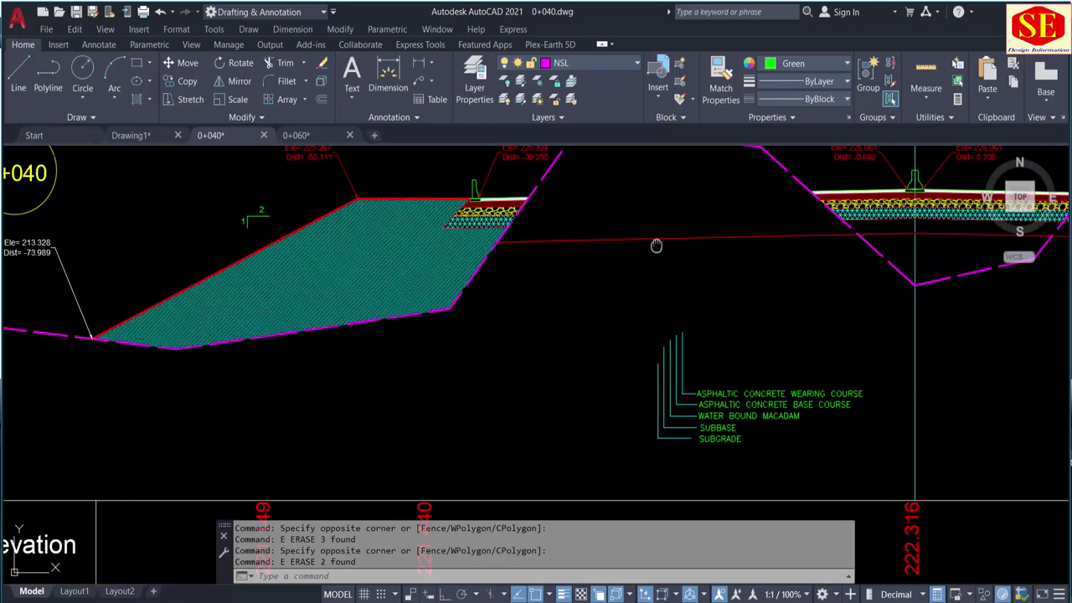
middle_click_drag(657, 246, 494, 383)
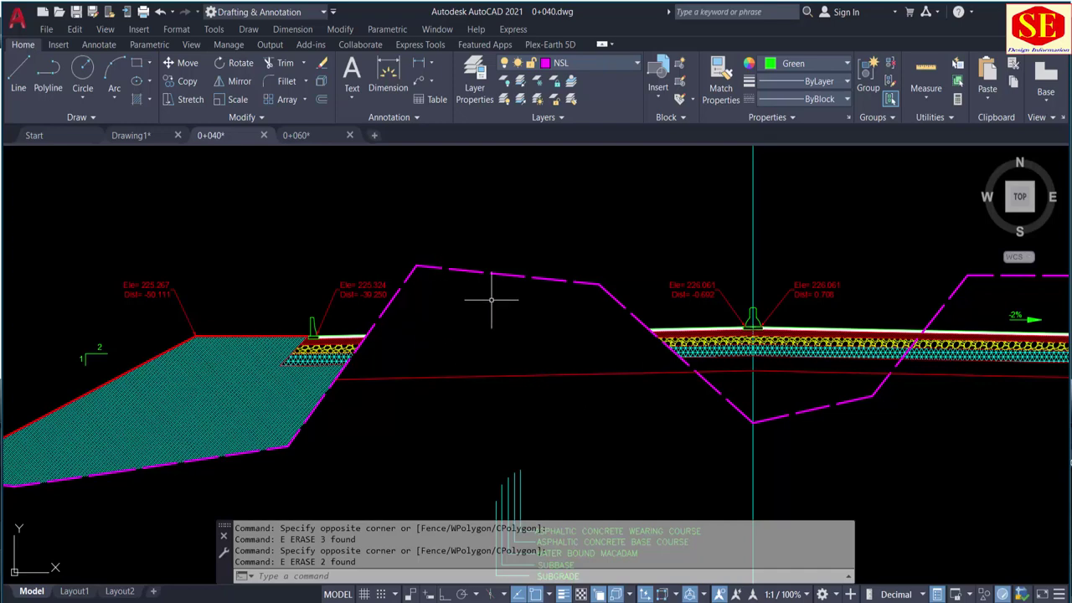
left_click(242, 576)
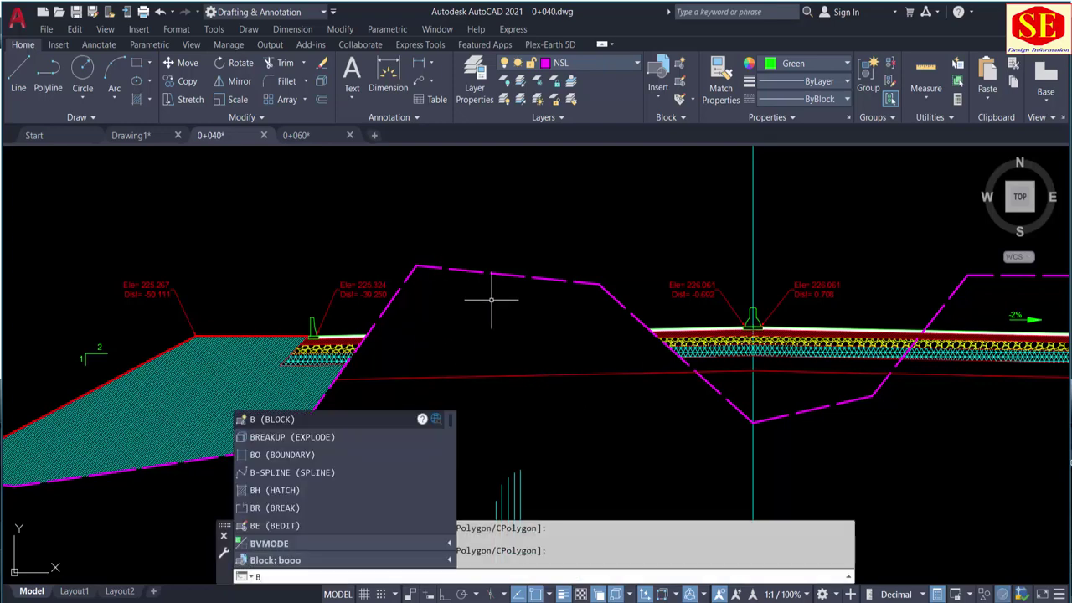
With cyan as the current colour, create a boundary polyline around the cut area
left_click(795, 69)
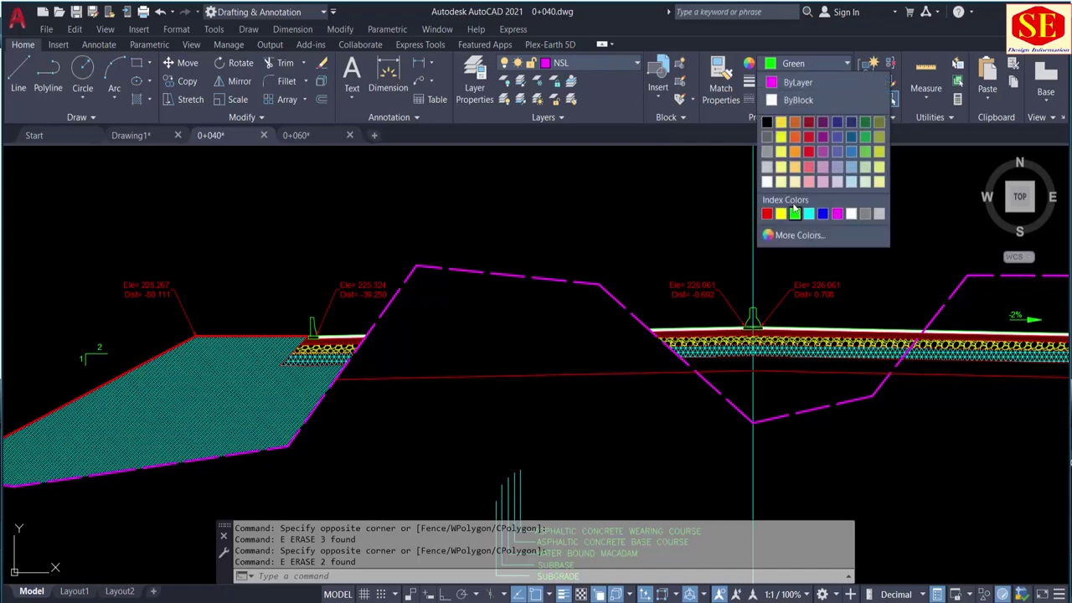
left_click(808, 215)
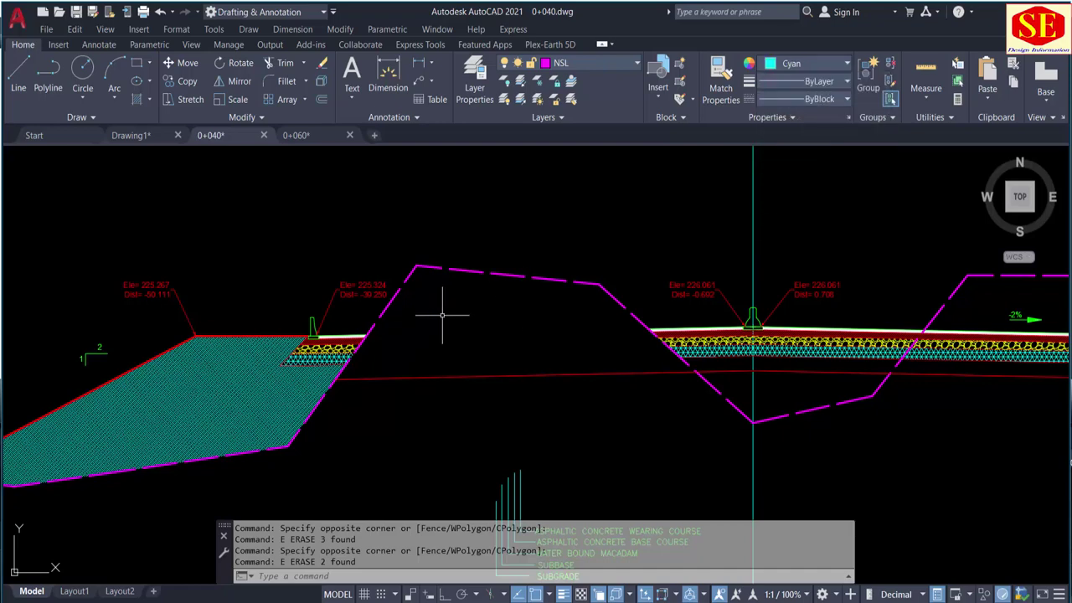
type("bo")
key("Return")
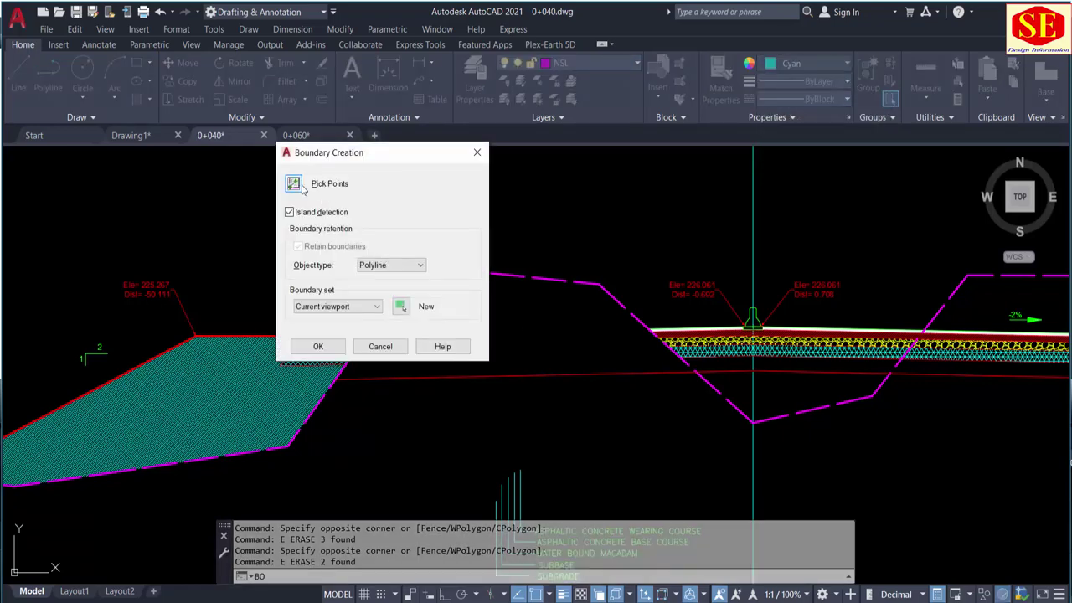
left_click(308, 189)
left_click(493, 326)
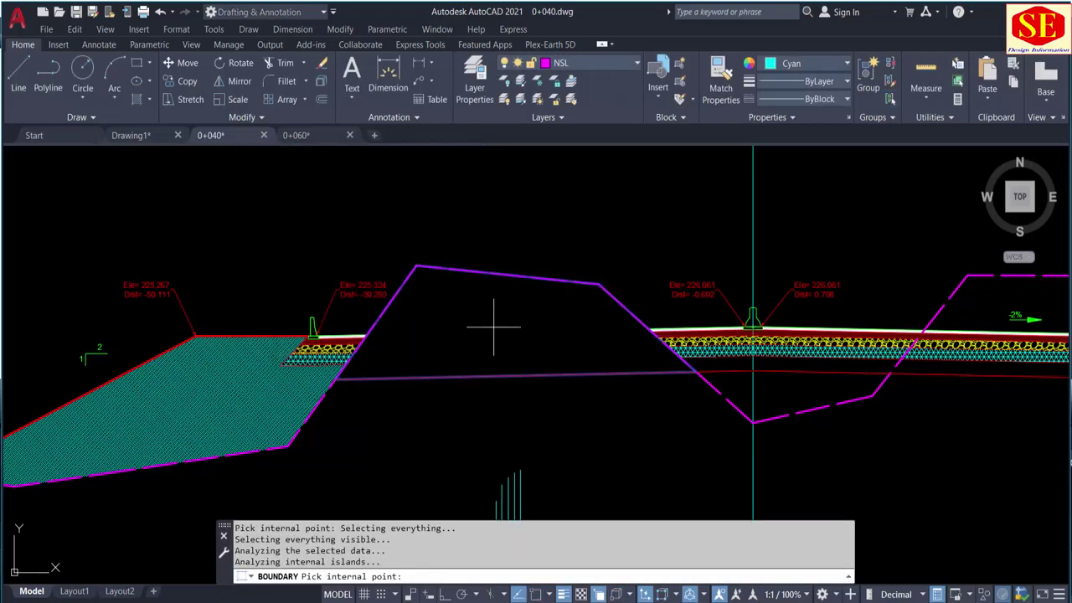
key("Return")
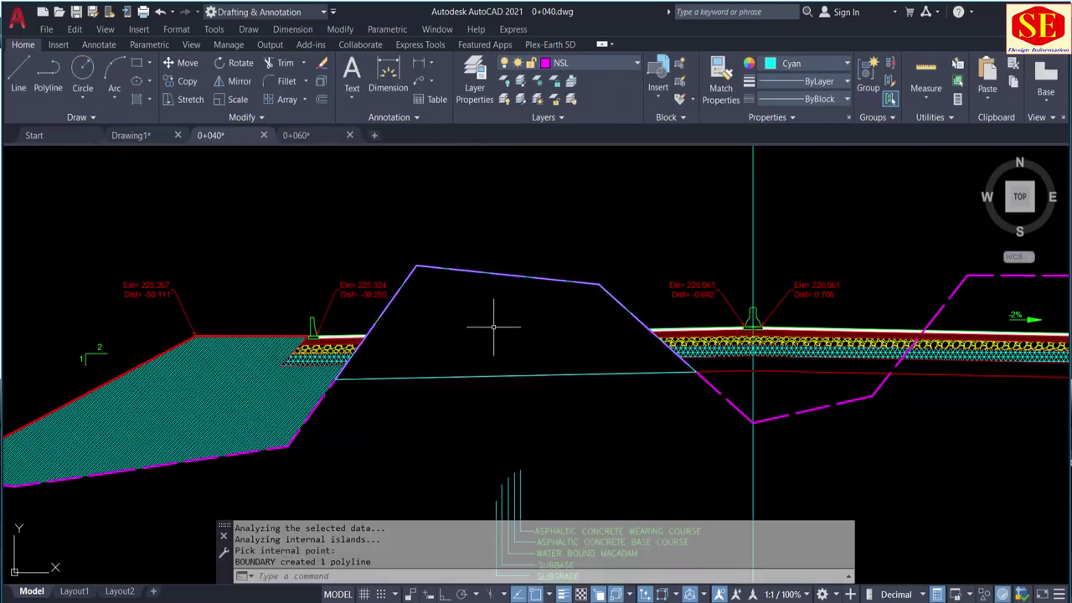
Move the new cut-area boundary out of the title sheet
type("m")
key("Return")
left_click(507, 377)
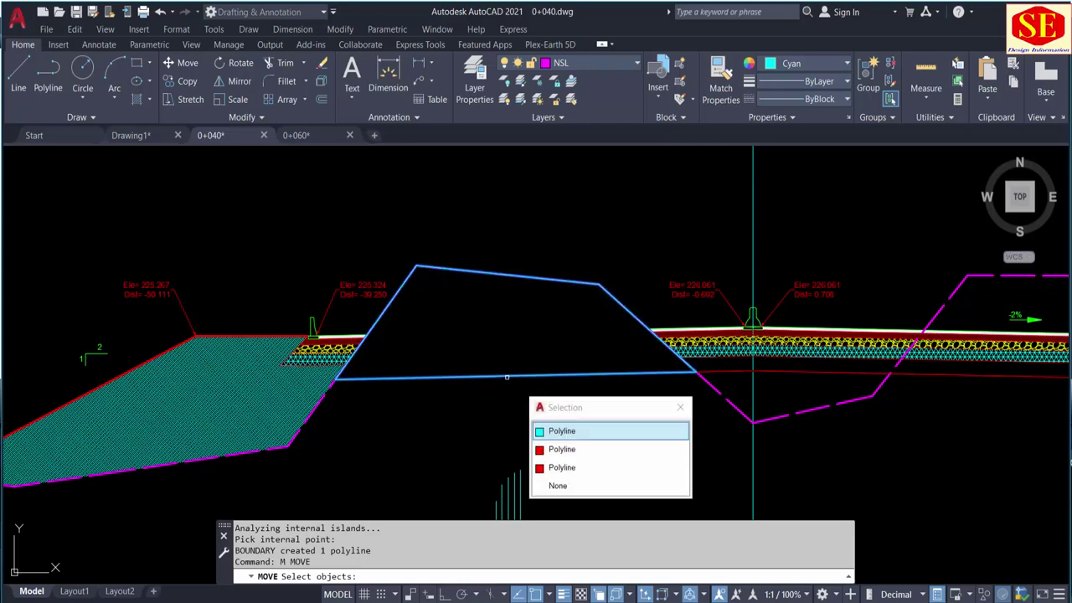
left_click(607, 429)
key("Return")
scroll(624, 437, "down", 5)
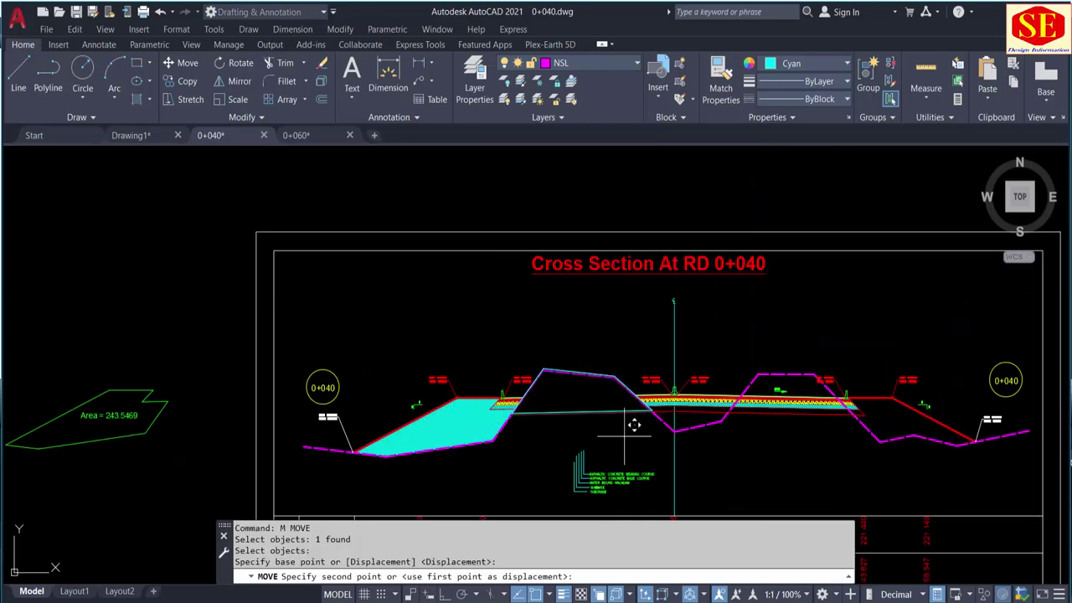
left_click(634, 426)
mouse_move(247, 279)
middle_mouse_down()
mouse_move(454, 360)
mouse_move(491, 318)
middle_mouse_up()
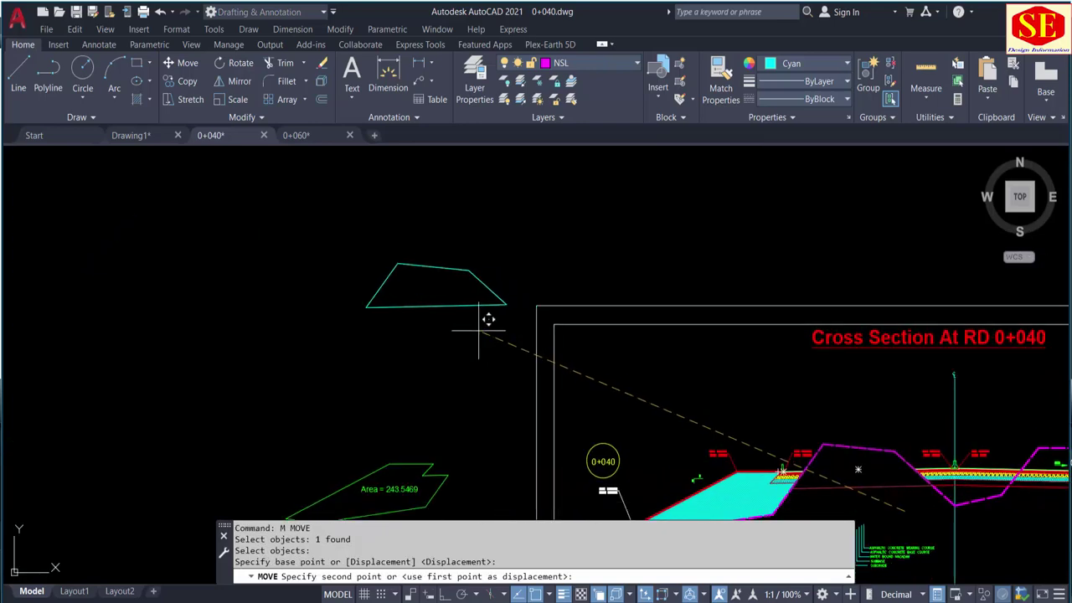
key("Escape")
scroll(414, 395, "down", 2)
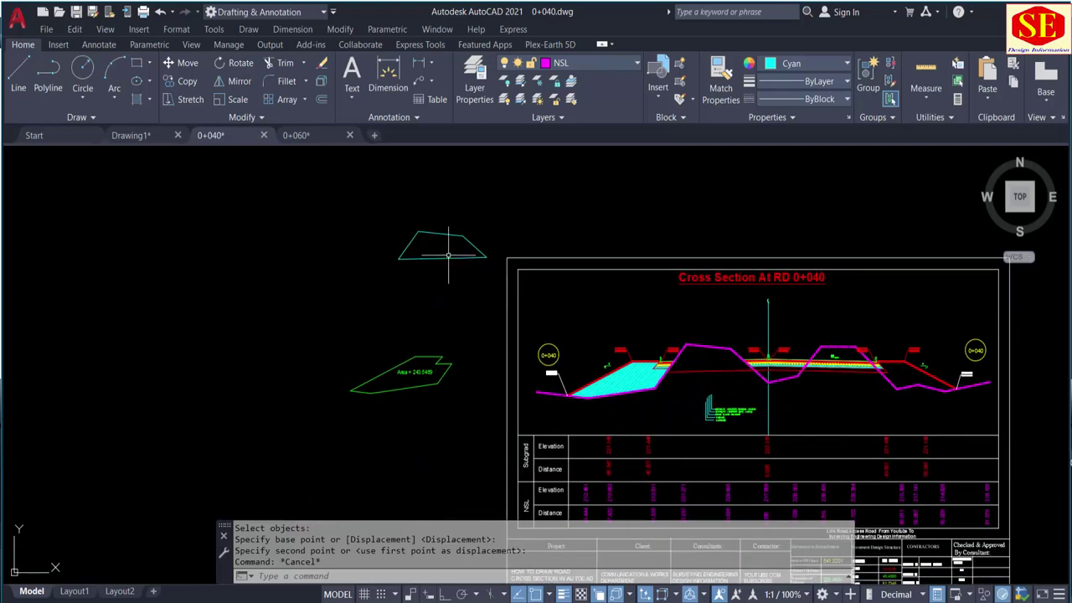
scroll(430, 242, "up", 2)
scroll(432, 236, "up", 4)
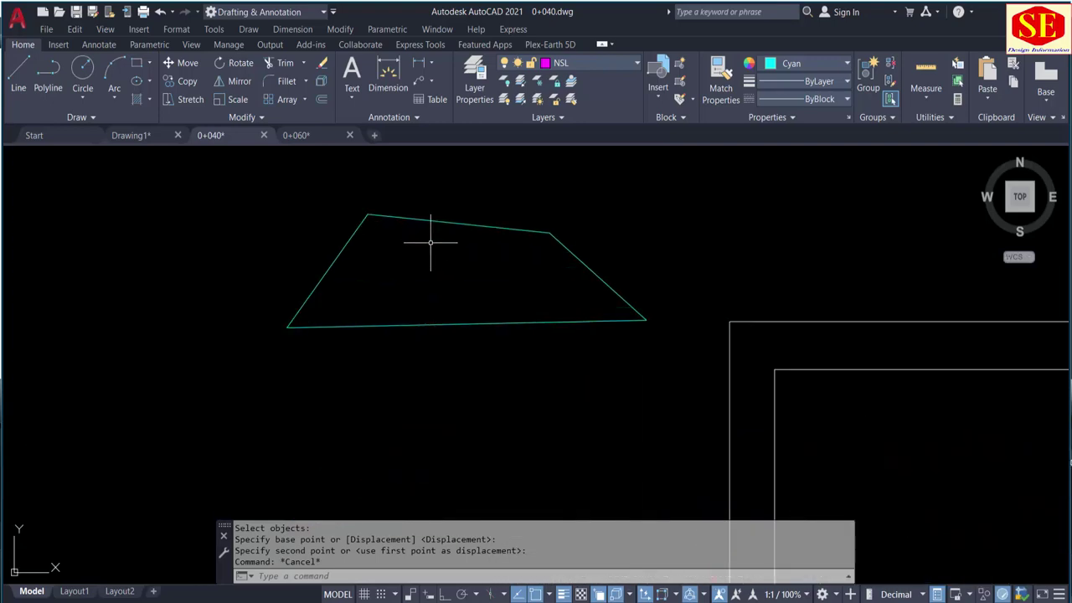
Measure the cyan cut outline with AA (Area = 209.2382) and copy the result
type("aa")
key("Return")
key("Return")
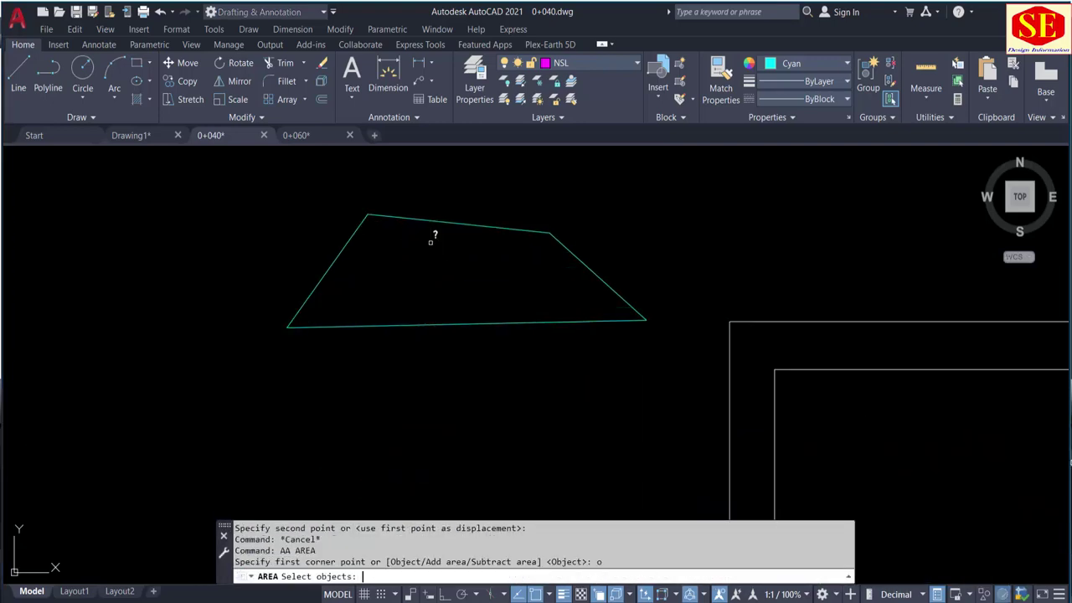
left_click(429, 218)
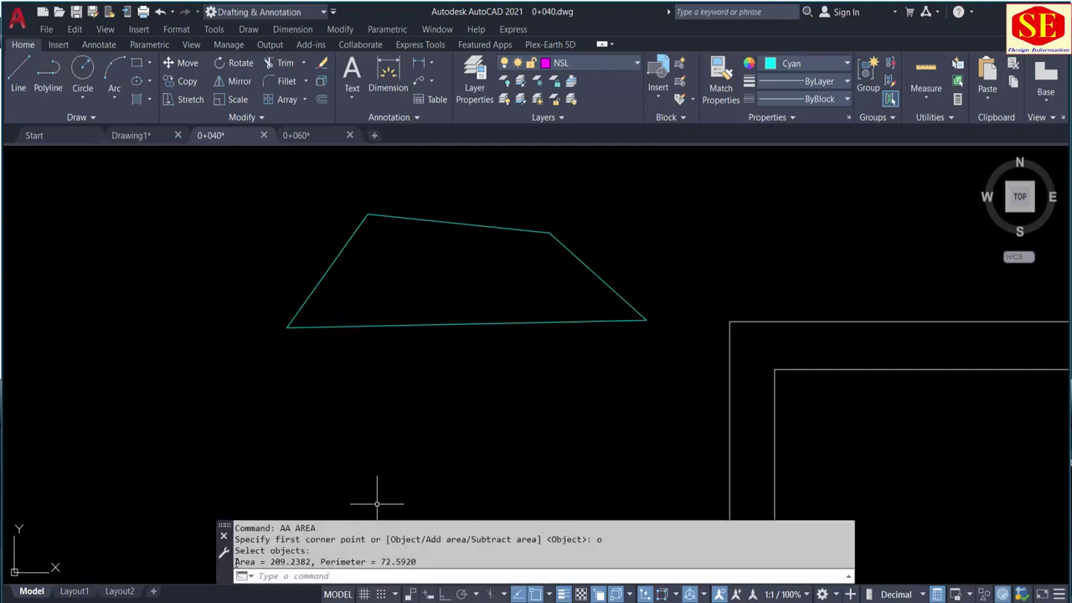
left_click_drag(236, 562, 297, 559)
right_click(299, 563)
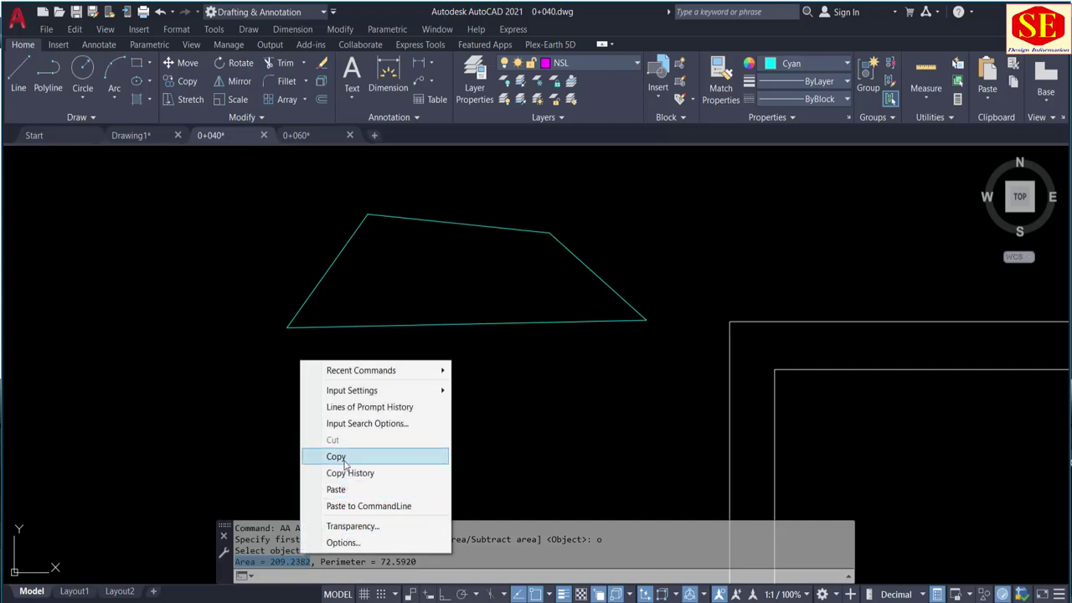
left_click(339, 455)
Paste the Area = 209.2382 text as a label inside the cut outline
key("ctrl+v")
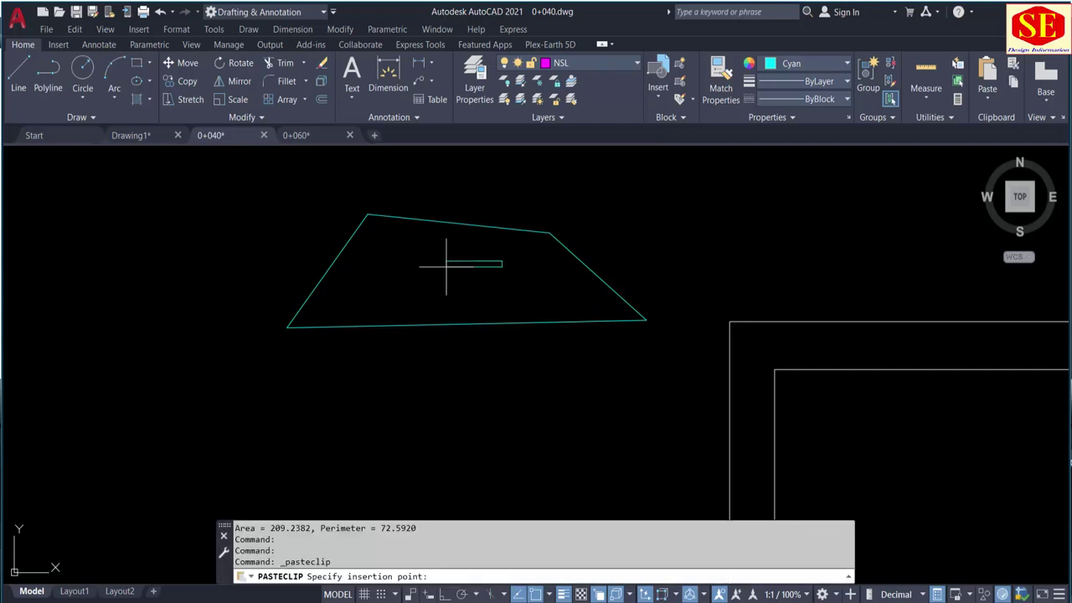
left_click(426, 260)
key("Escape")
scroll(457, 279, "down", 2)
scroll(456, 279, "up", 2)
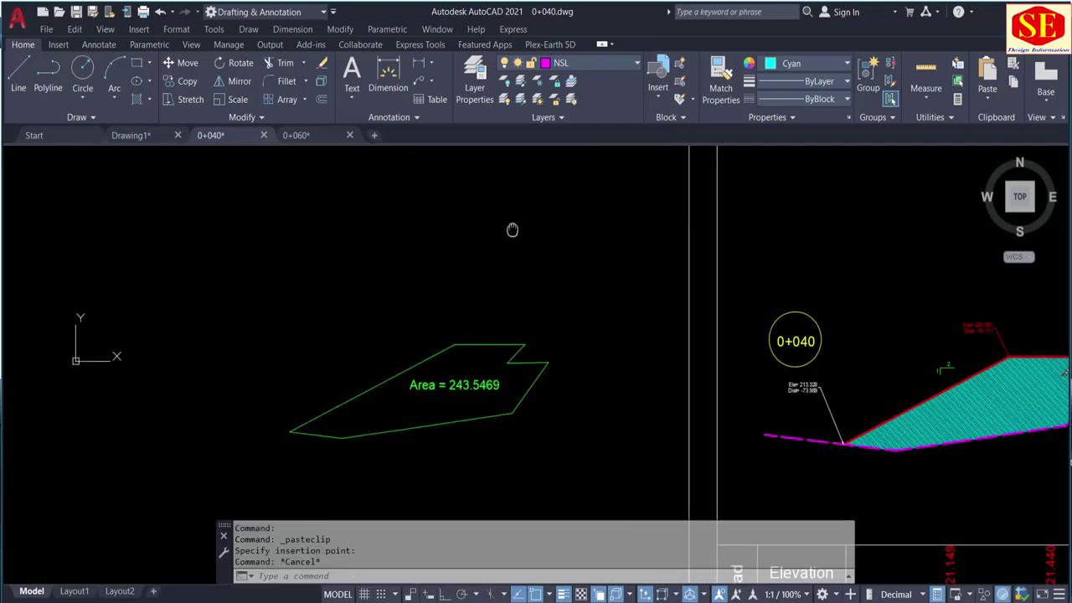
scroll(502, 251, "up", 2)
left_click(444, 372)
Prefix the Area = 243.5469 label with 'Fill'
double_click(399, 376)
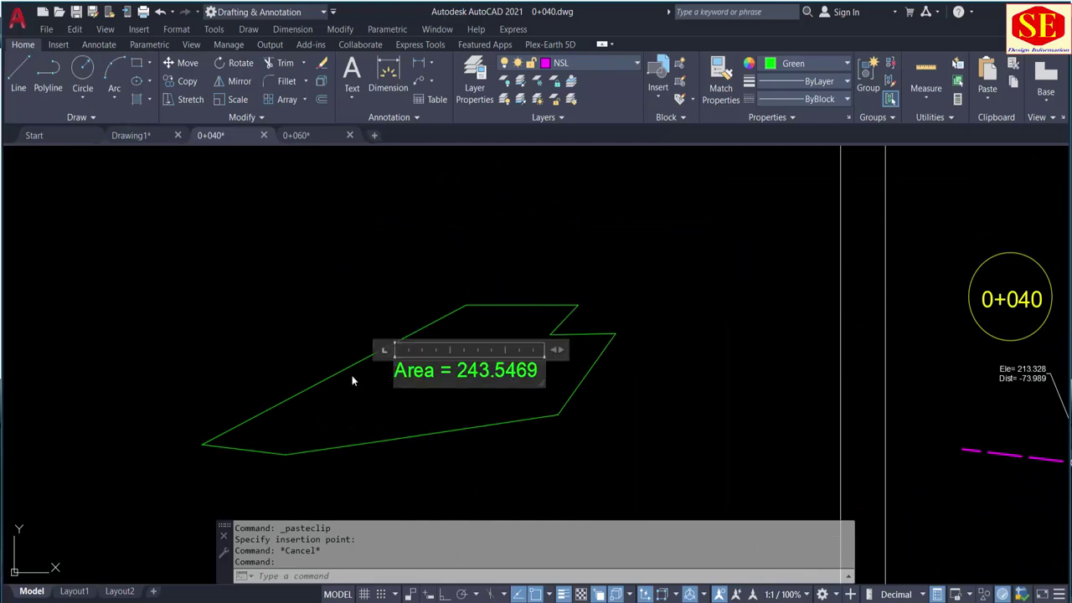
key("Escape")
double_click(400, 376)
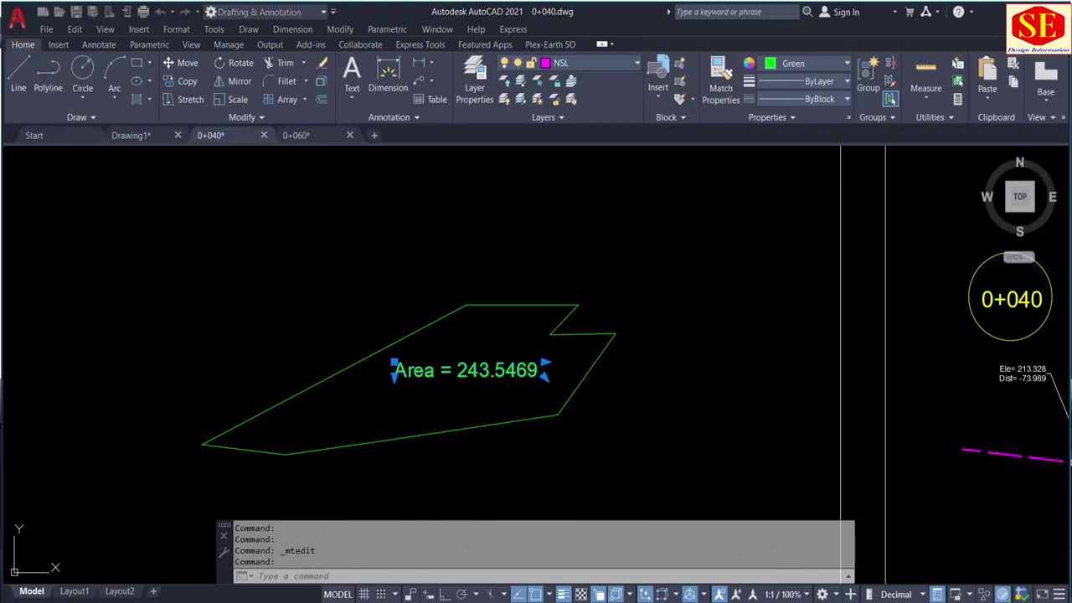
type("Fi")
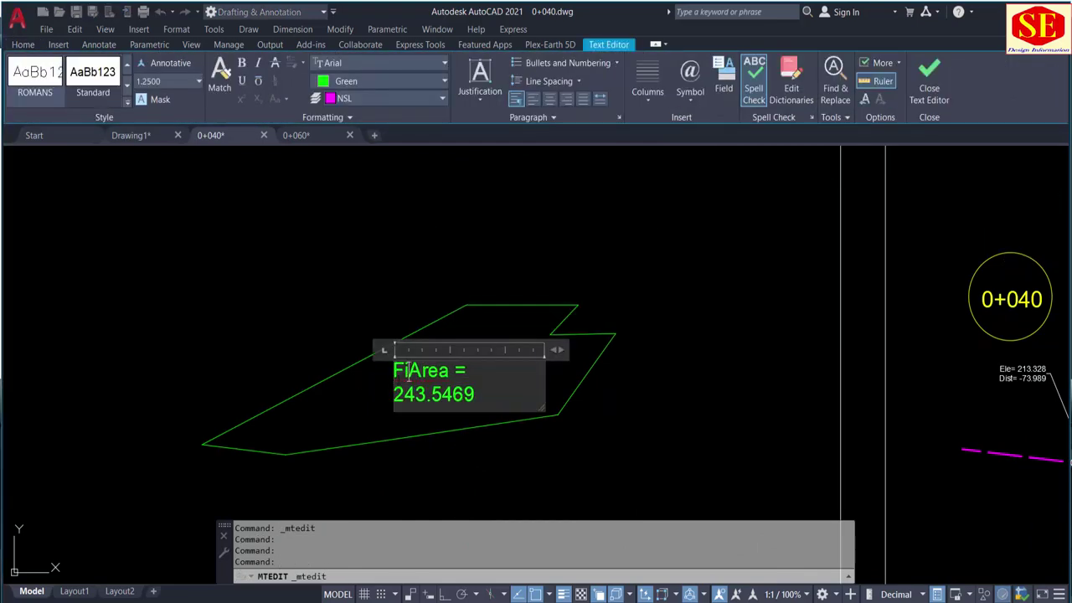
type("ll")
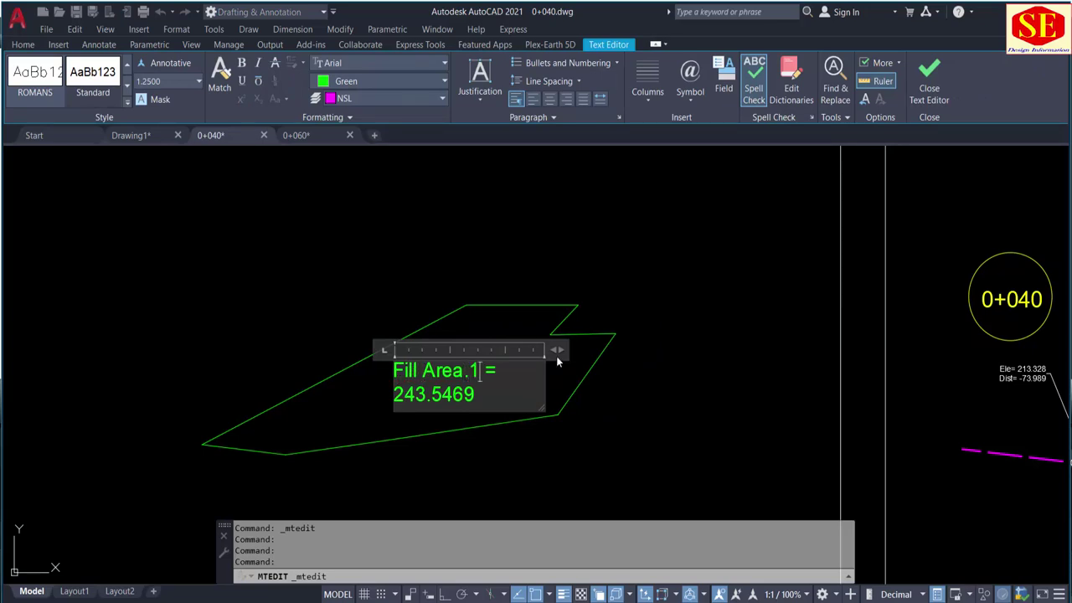
left_click(433, 439)
scroll(435, 444, "down", 4)
scroll(486, 167, "up", 5)
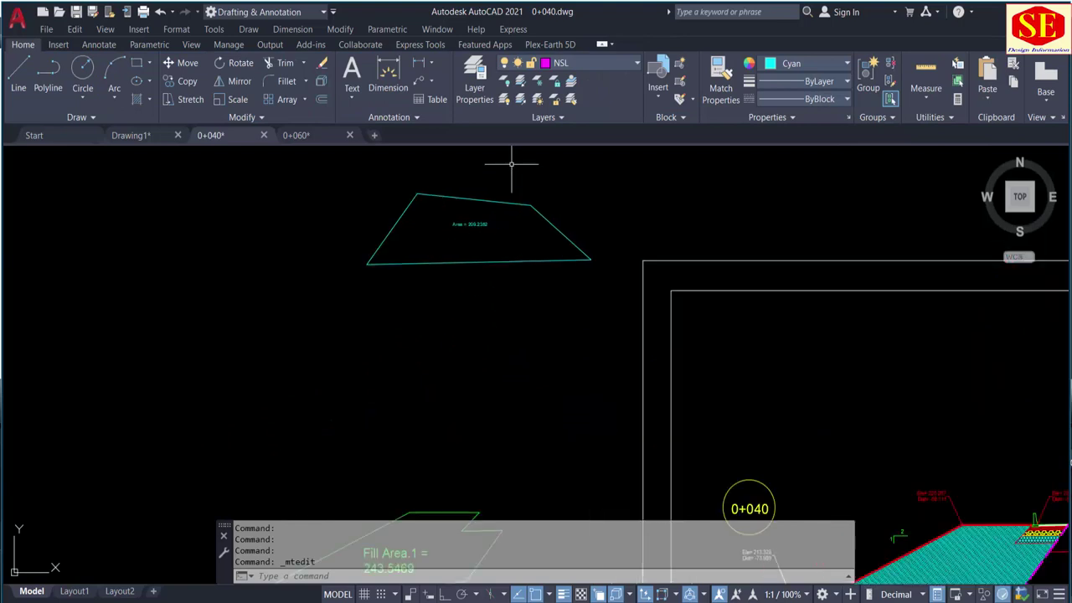
scroll(511, 162, "up", 4)
Edit the 209.2382 area label to begin with 'Ct area'
double_click(415, 316)
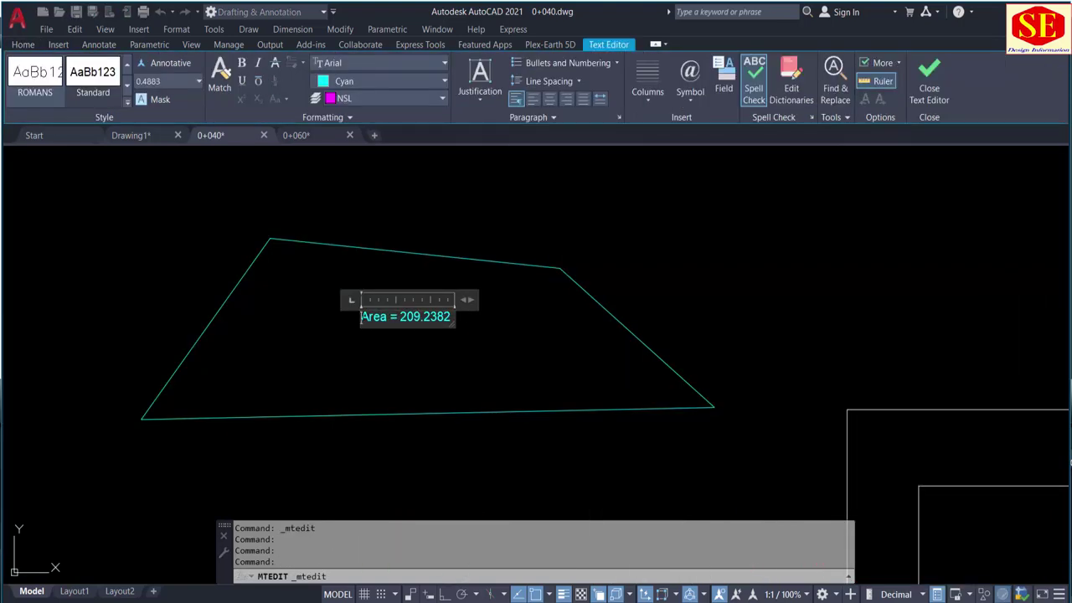
type("CU")
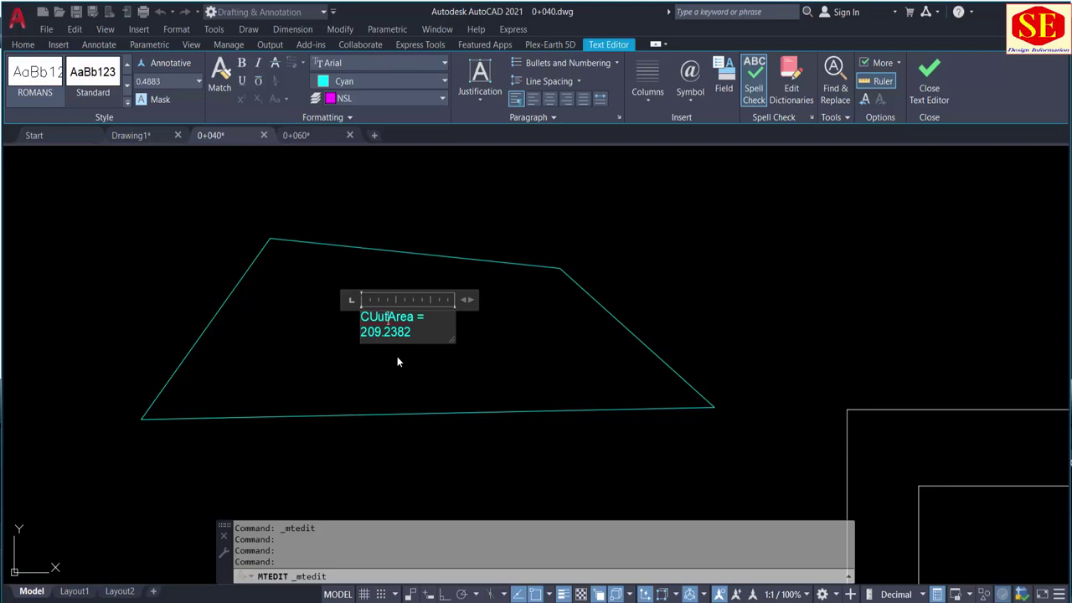
type("u")
key("BackSpace")
key("BackSpace")
type("f")
key("BackSpace")
type("t area")
left_click(429, 322)
Close the label editor and zoom back onto the cross-section sheet
left_click(464, 350)
scroll(360, 293, "down", 3)
scroll(377, 295, "down", 2)
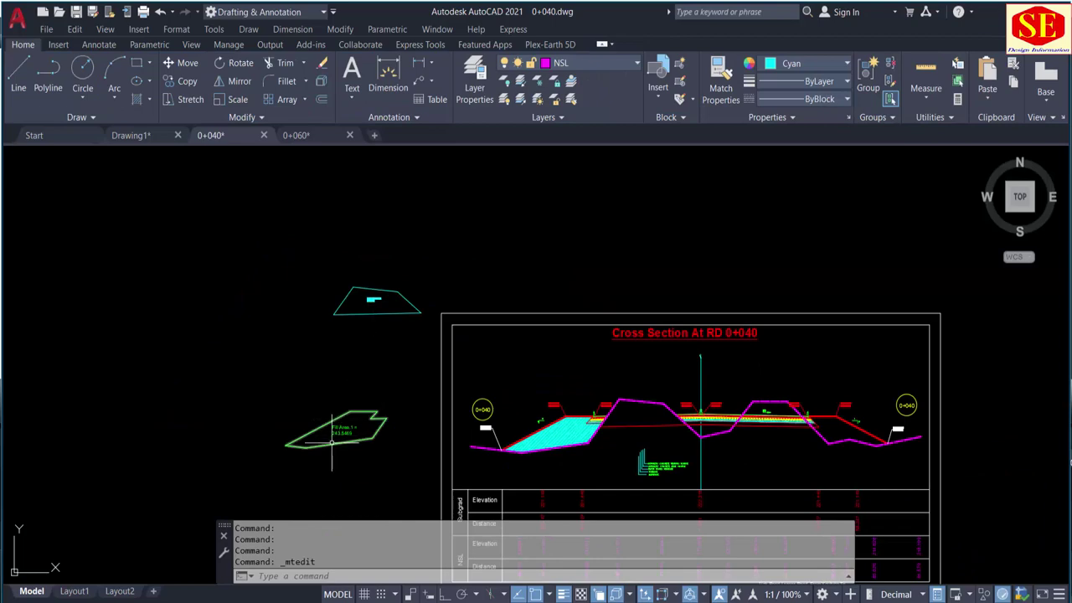
scroll(332, 444, "up", 2)
mouse_move(866, 387)
middle_mouse_down()
mouse_move(572, 357)
mouse_move(371, 290)
middle_mouse_up()
scroll(434, 322, "up", 1)
scroll(454, 333, "up", 1)
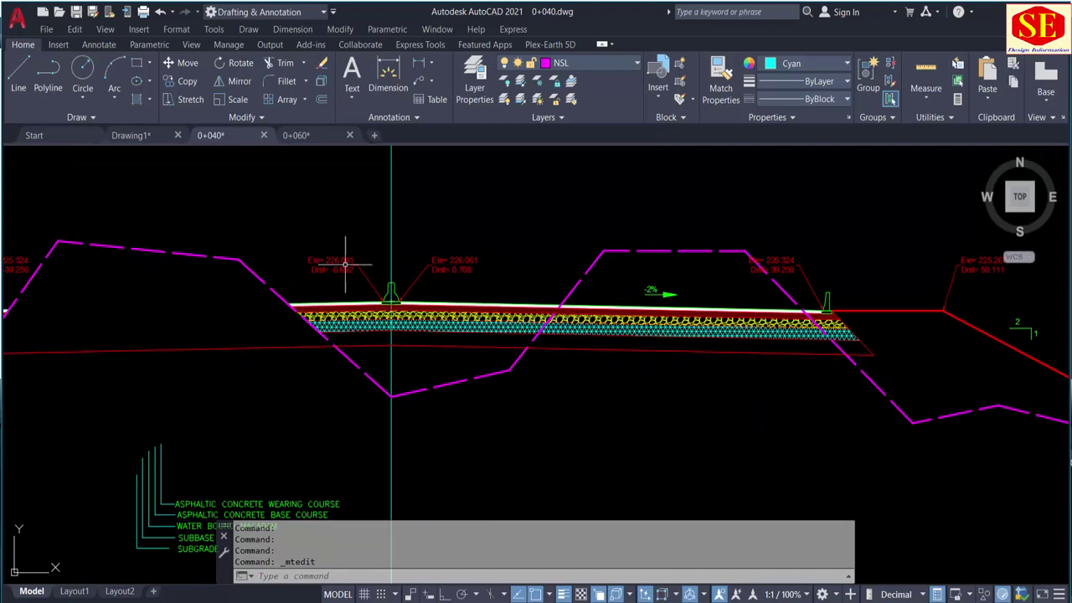
scroll(393, 350, "up", 2)
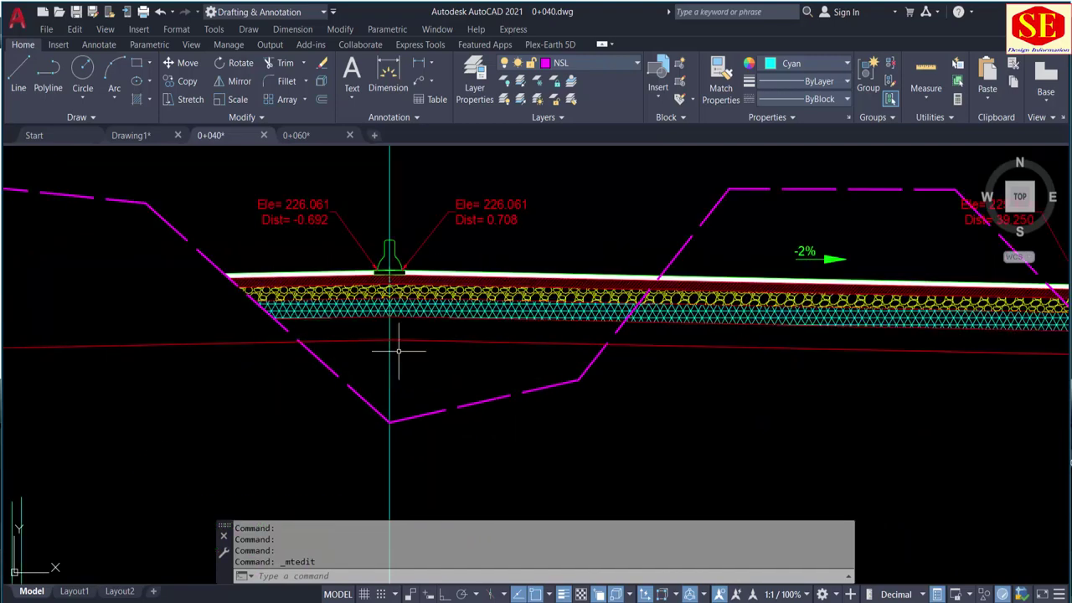
Trim away the two red line pieces crossing the trench between the side slopes
type("tr")
key("space")
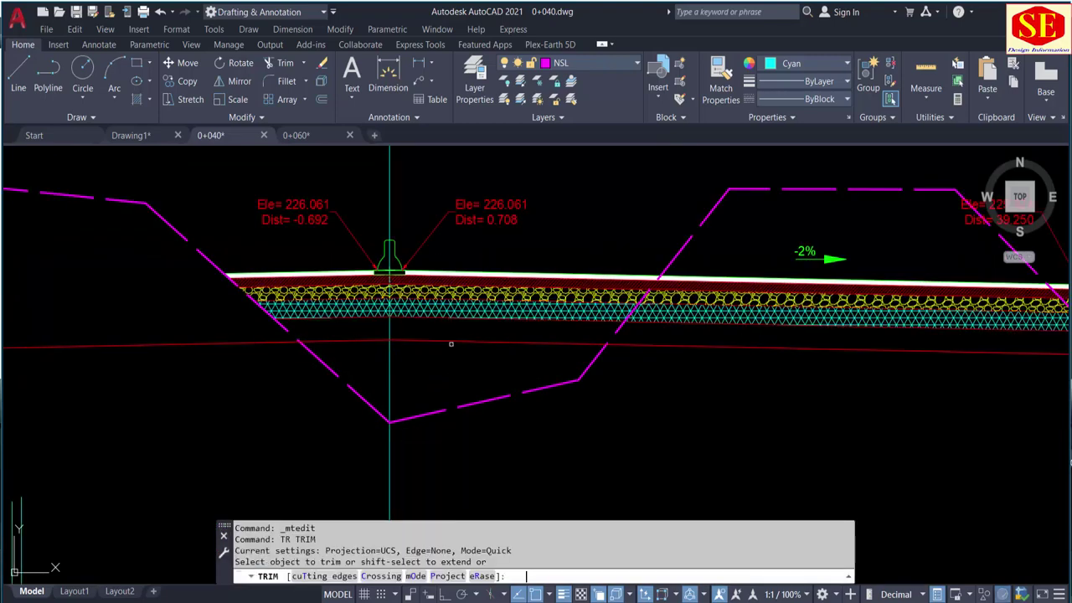
left_click(511, 343)
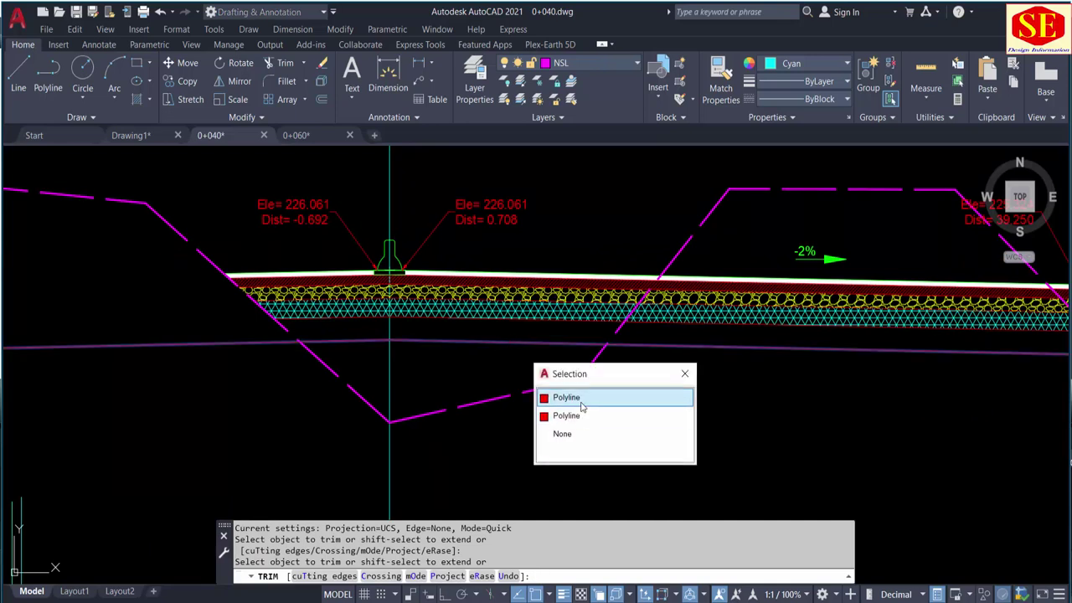
left_click(577, 401)
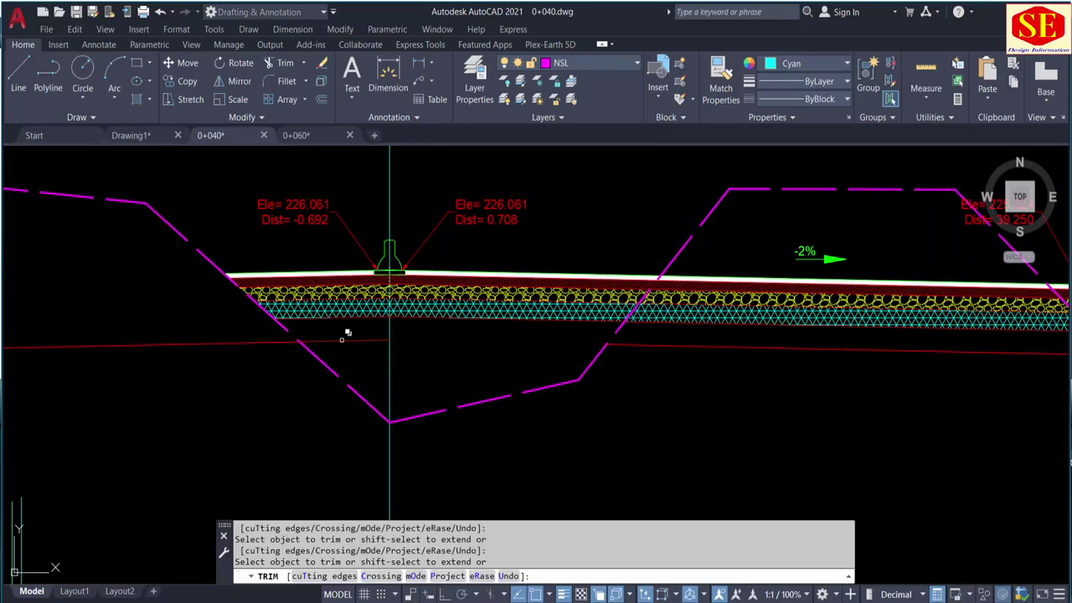
left_click(349, 344)
left_click(391, 394)
key("Escape")
scroll(390, 339, "down", 3)
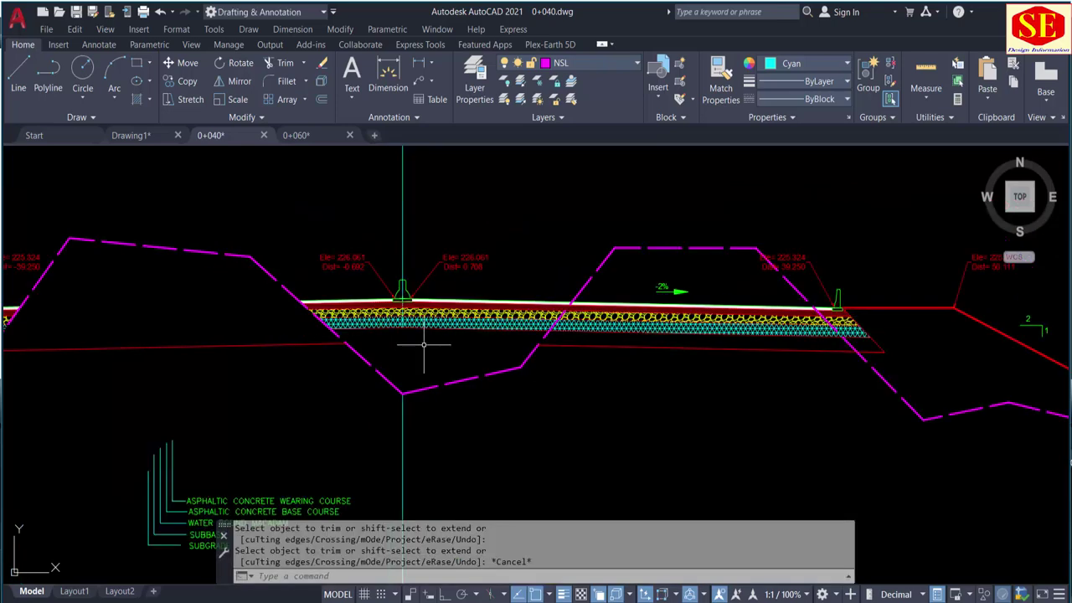
scroll(502, 339, "up", 2)
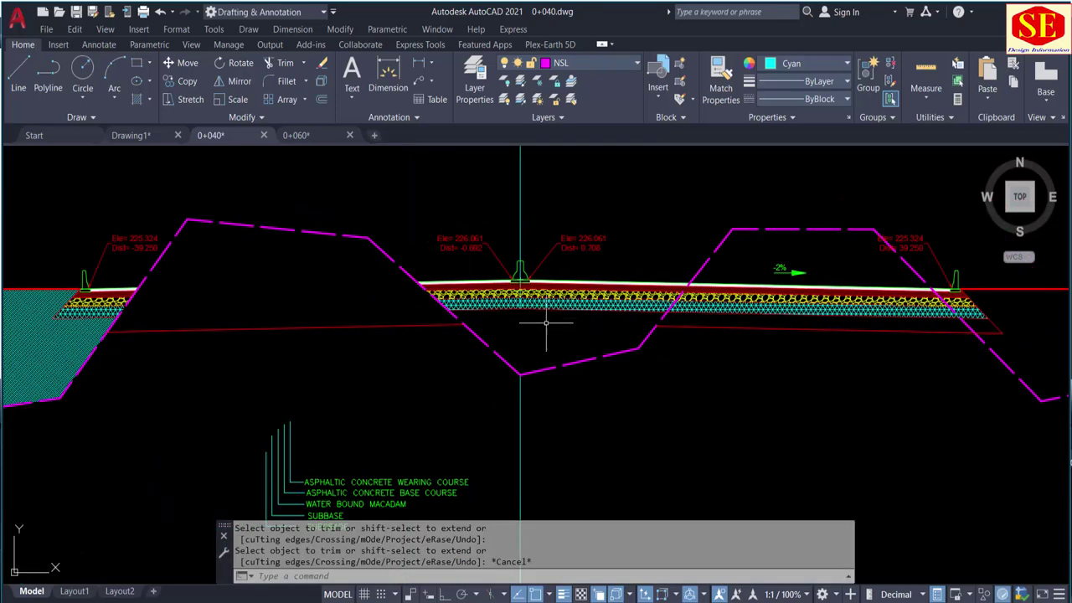
scroll(515, 318, "up", 2)
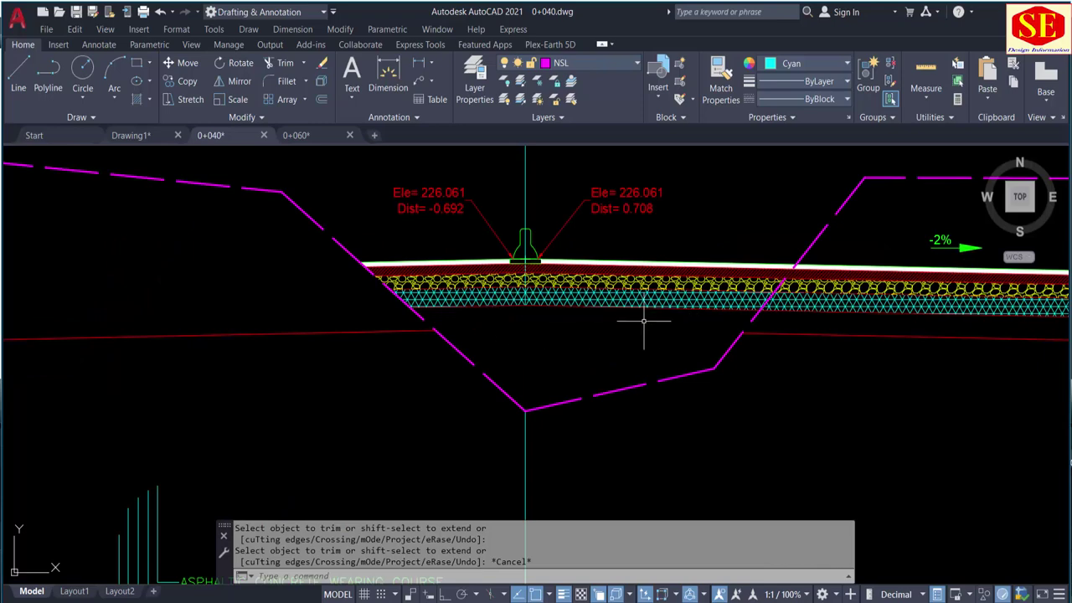
Make Green the current colour and create a boundary outline inside the trench region
left_click(810, 71)
left_click(805, 213)
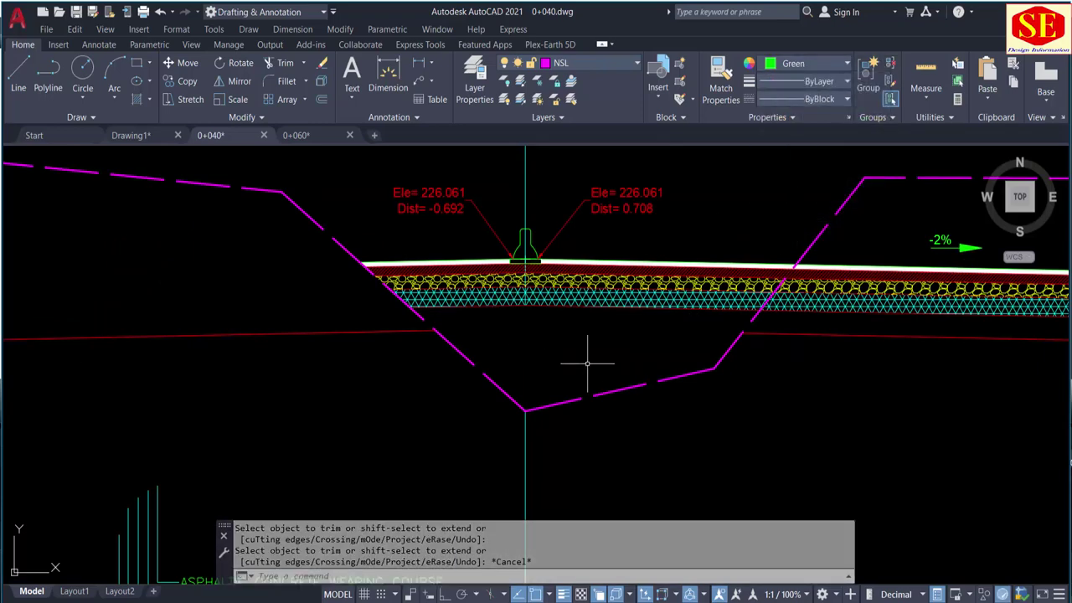
type("bo")
key("Return")
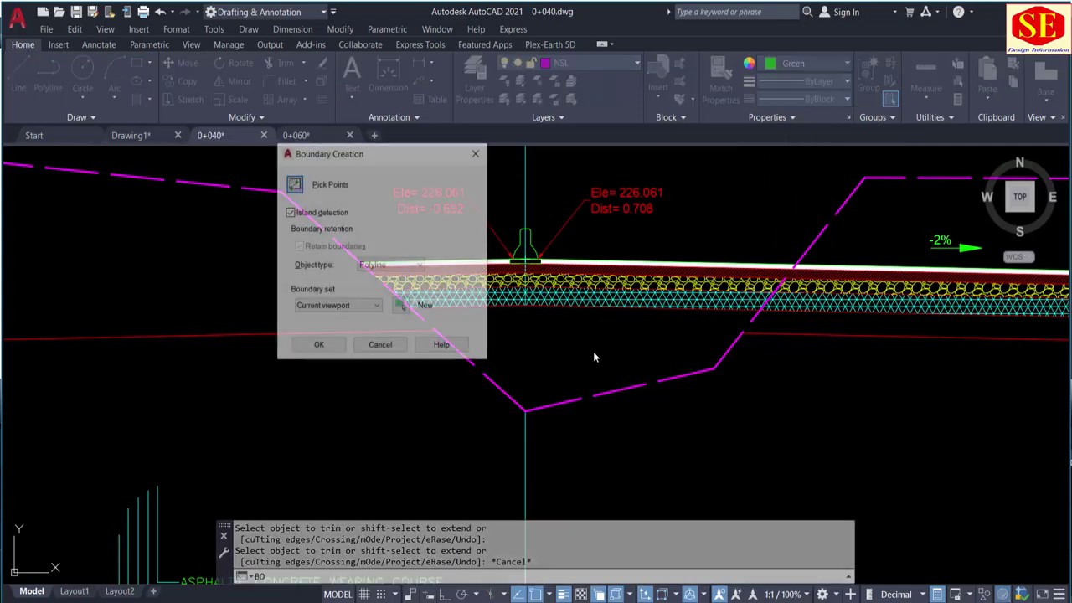
left_click(294, 184)
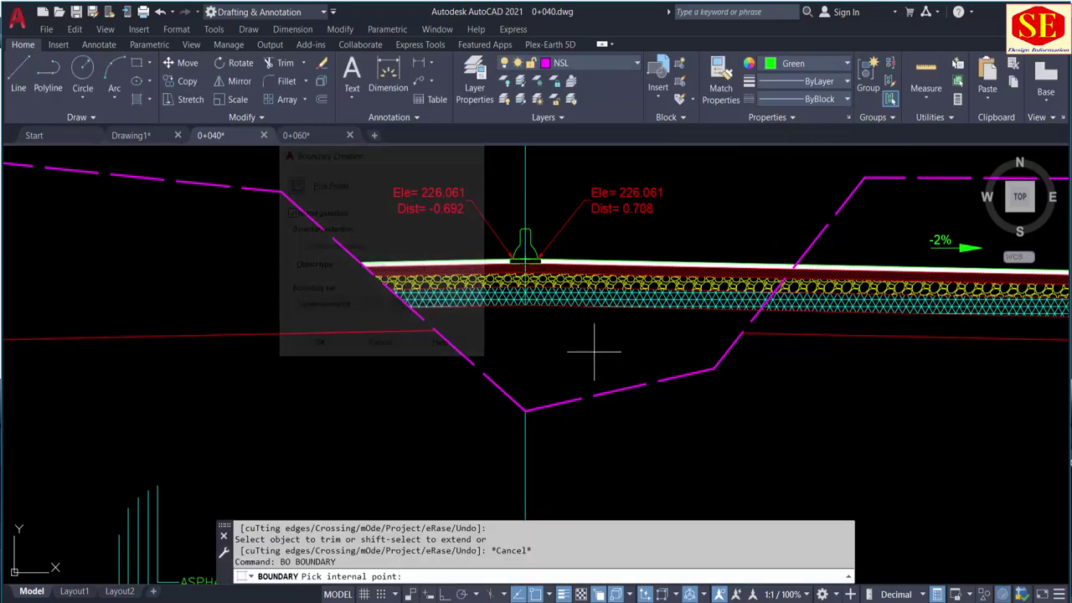
left_click(533, 331)
key("Return")
Move the new trench outline below the Fill Area.1 = 243.5469 shape
type("m")
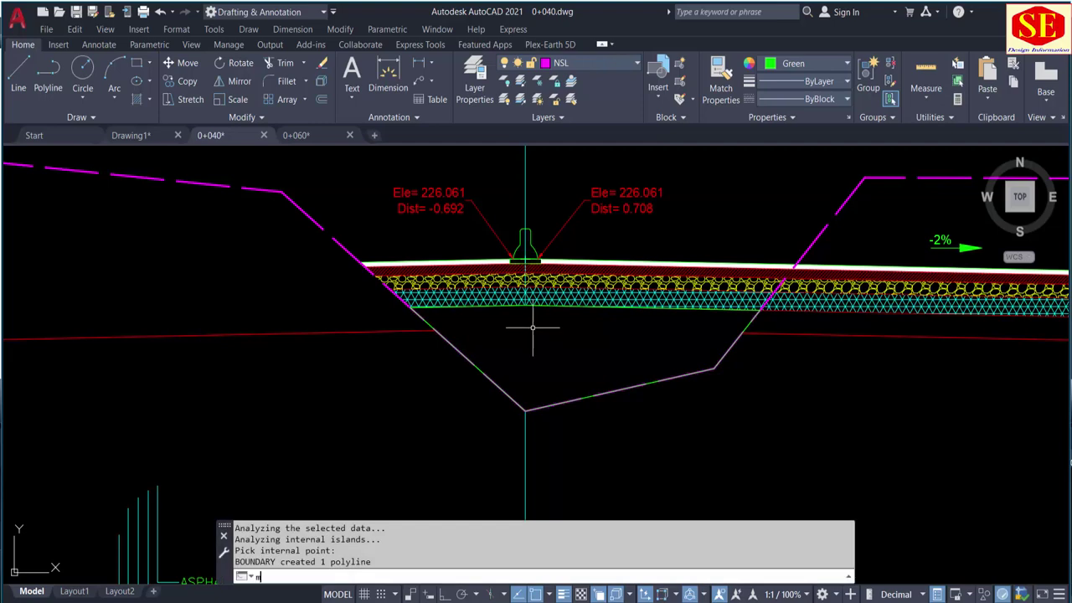
key("Return")
left_click(543, 331)
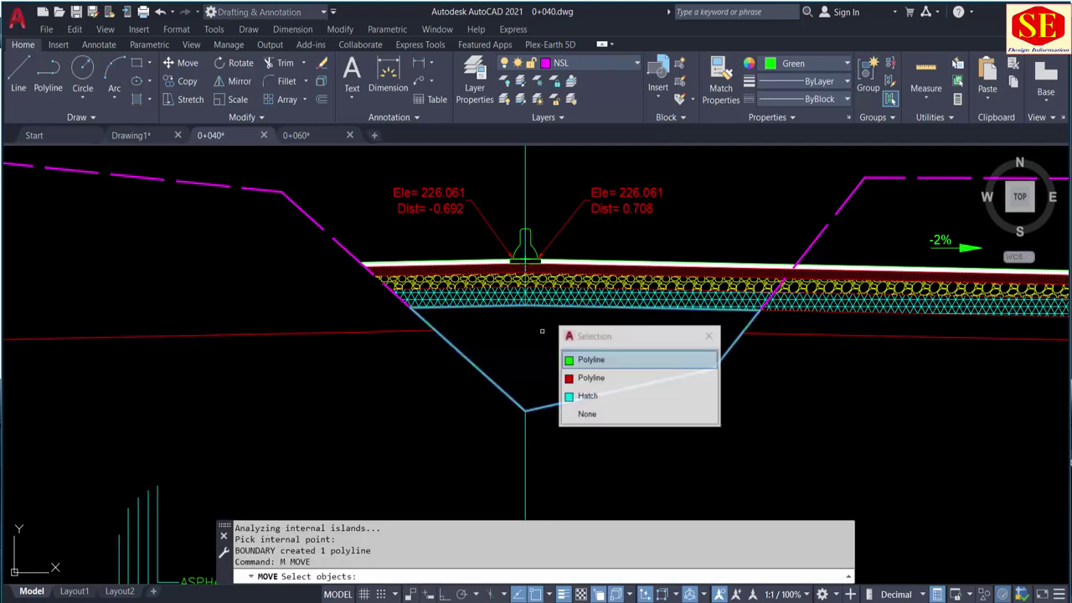
left_click(580, 360)
key("Return")
left_click(586, 343)
scroll(560, 352, "down", 5)
scroll(559, 351, "down", 2)
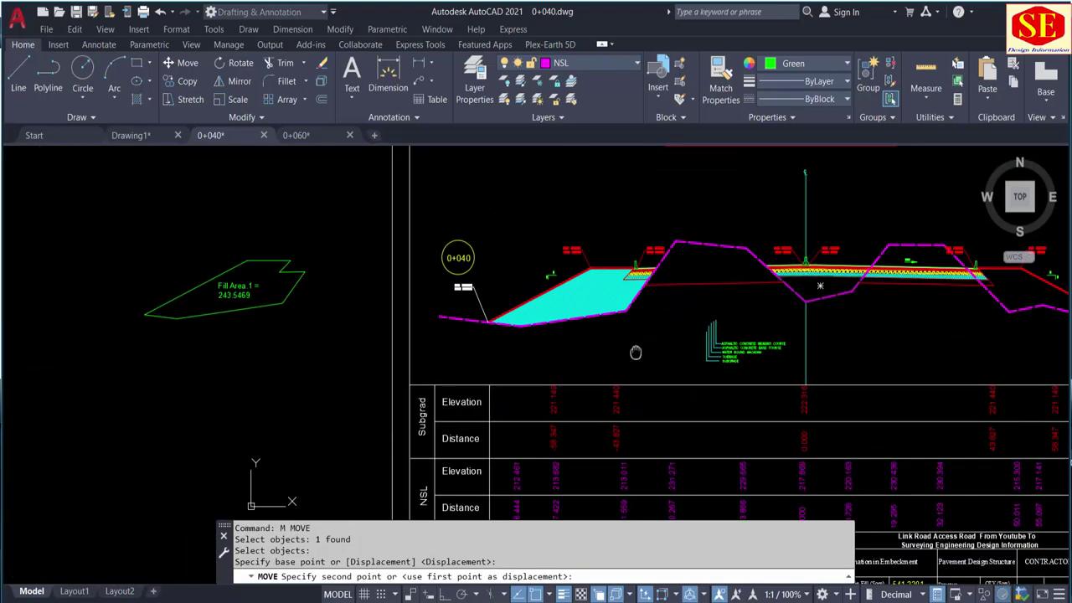
scroll(346, 376, "up", 3)
scroll(323, 335, "up", 2)
left_click(318, 339)
Measure the trench outline's area with AREA's Object option
key("Escape")
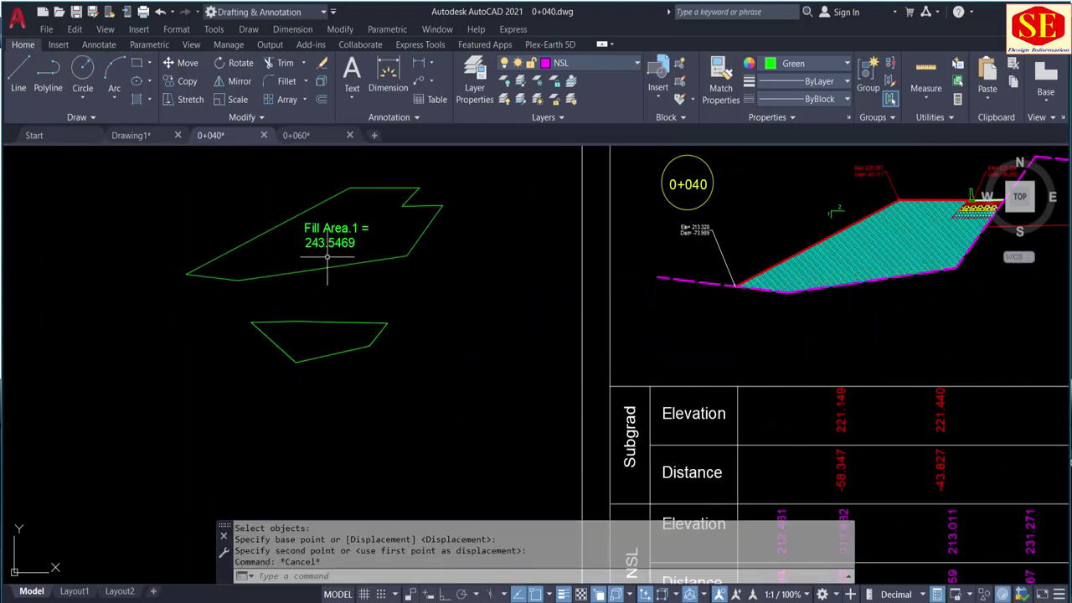
type("aa")
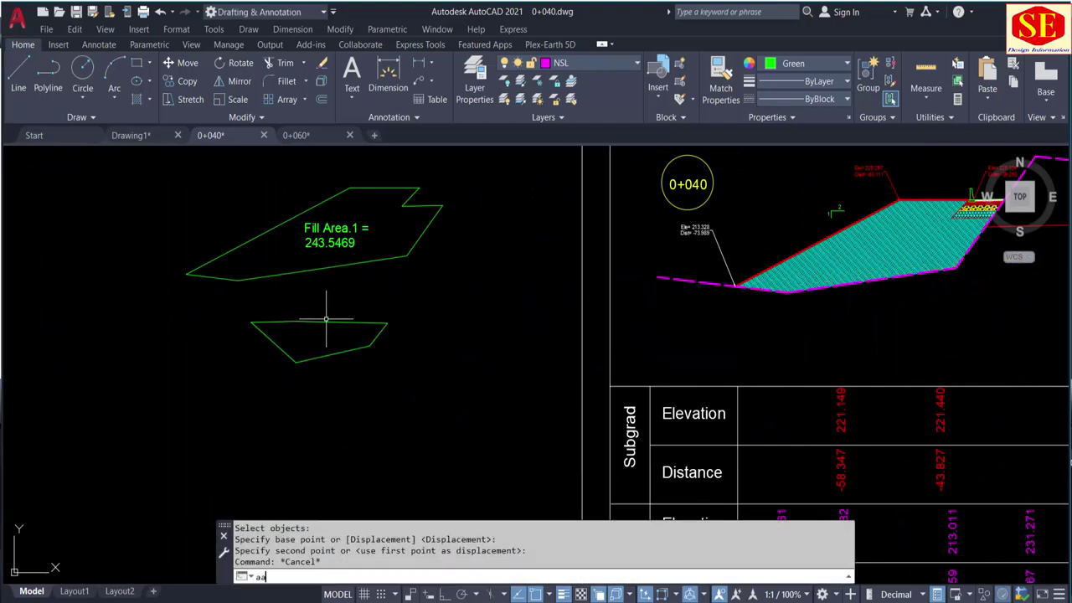
key("Return")
type("o")
key("Return")
left_click(325, 321)
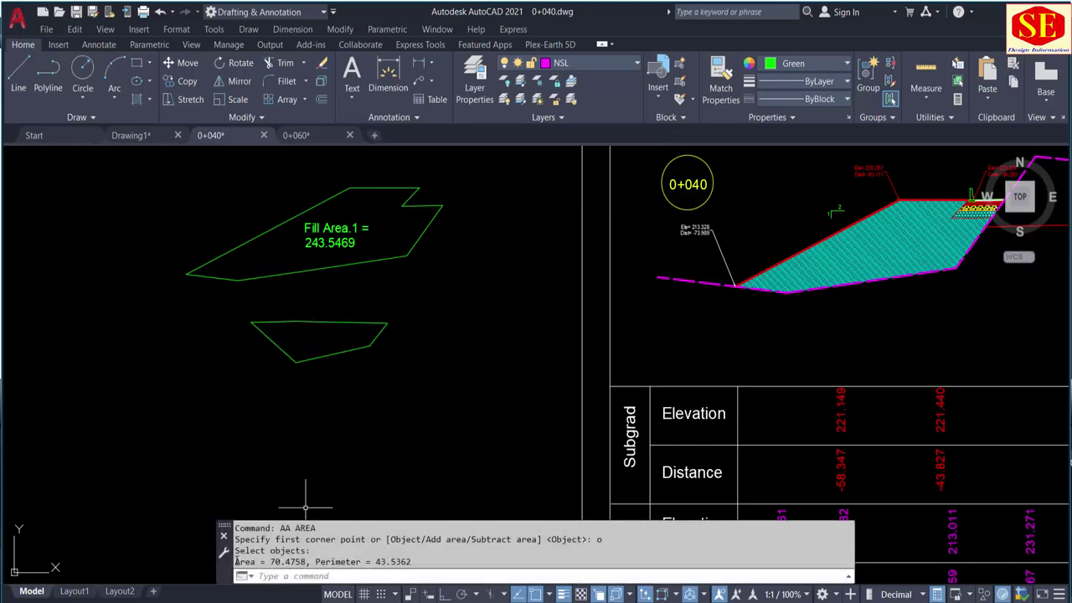
Paste the 'Area = 70.475' result as a label inside the trench outline and open it for editing
right_click(295, 562)
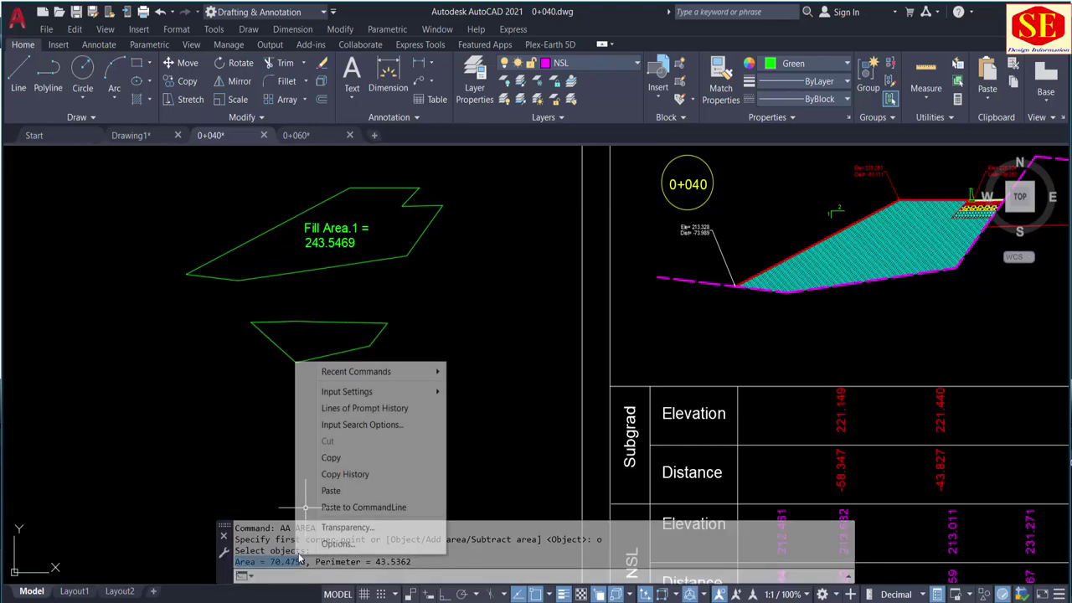
left_click(330, 455)
scroll(338, 347, "up", 2)
key("ctrl+v")
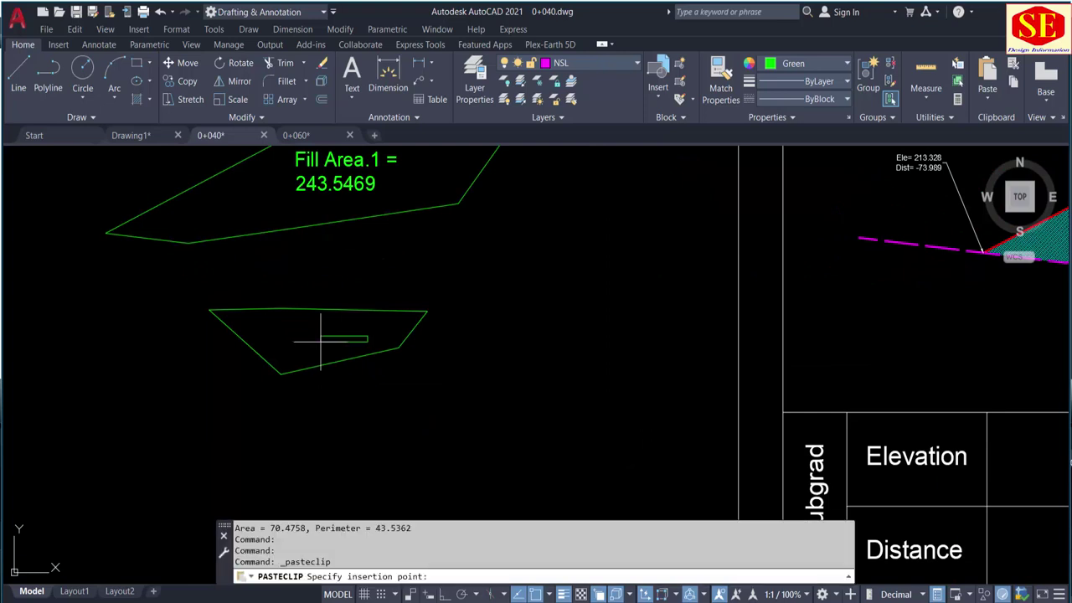
left_click(299, 338)
scroll(299, 337, "up", 3)
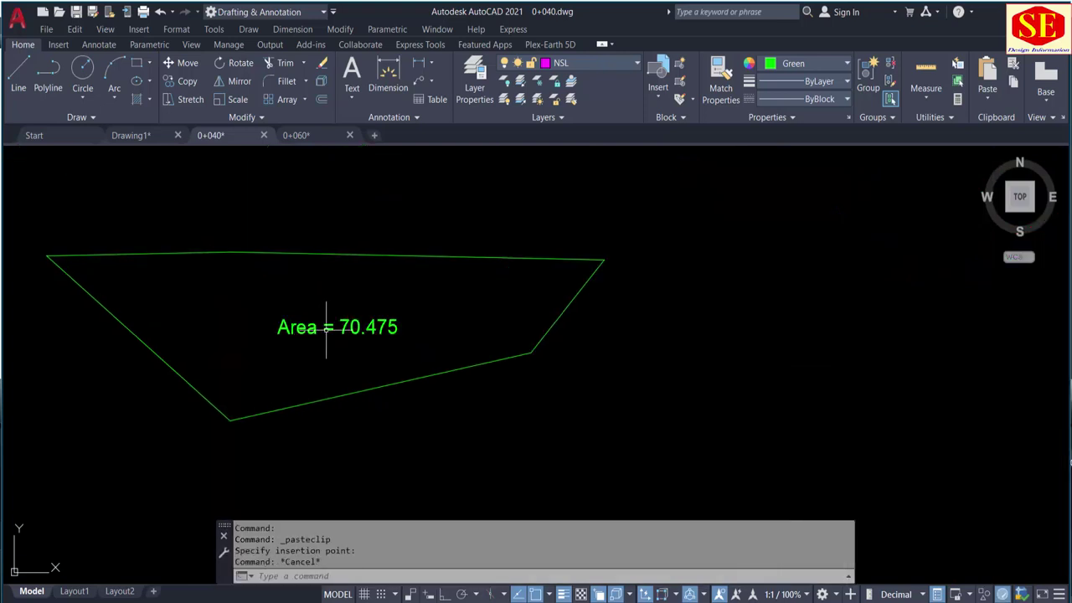
double_click(306, 328)
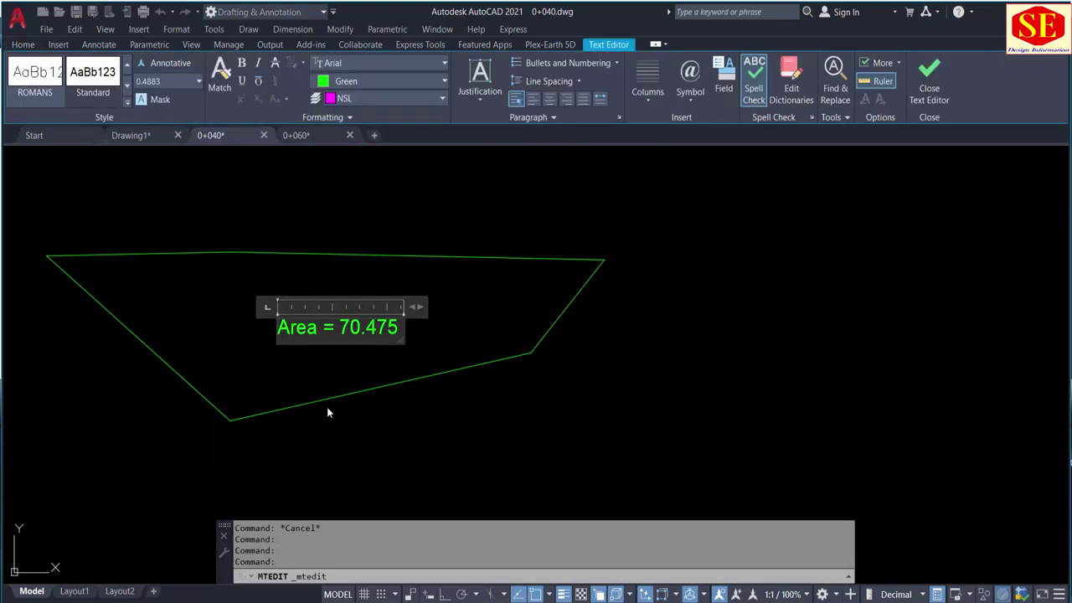
Edit the trench label to read 'Fill Area .2= 70.475' and close the editor
type("Fill A")
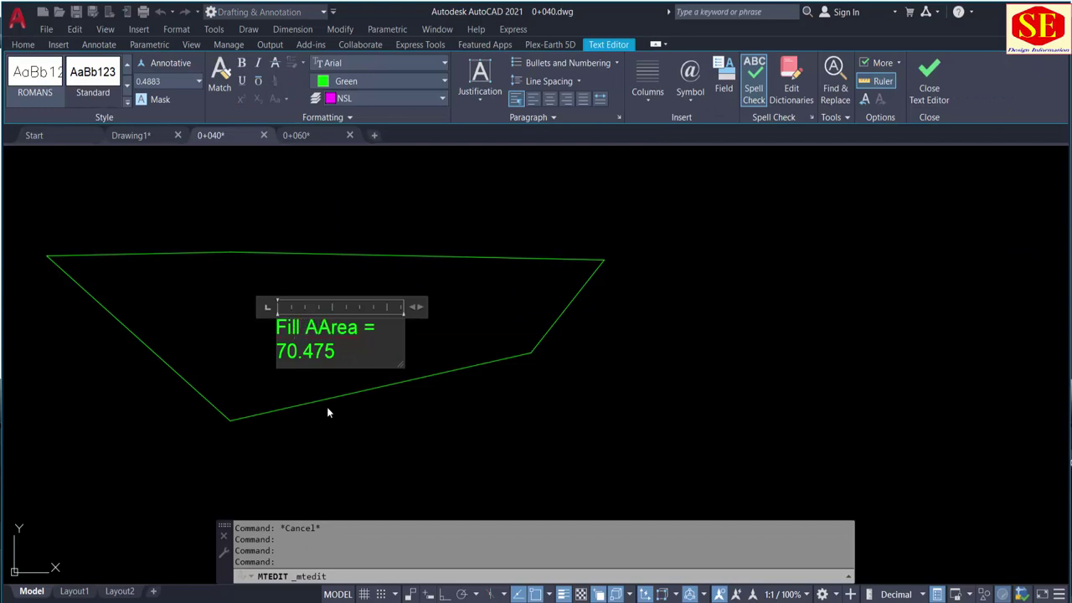
type("rea")
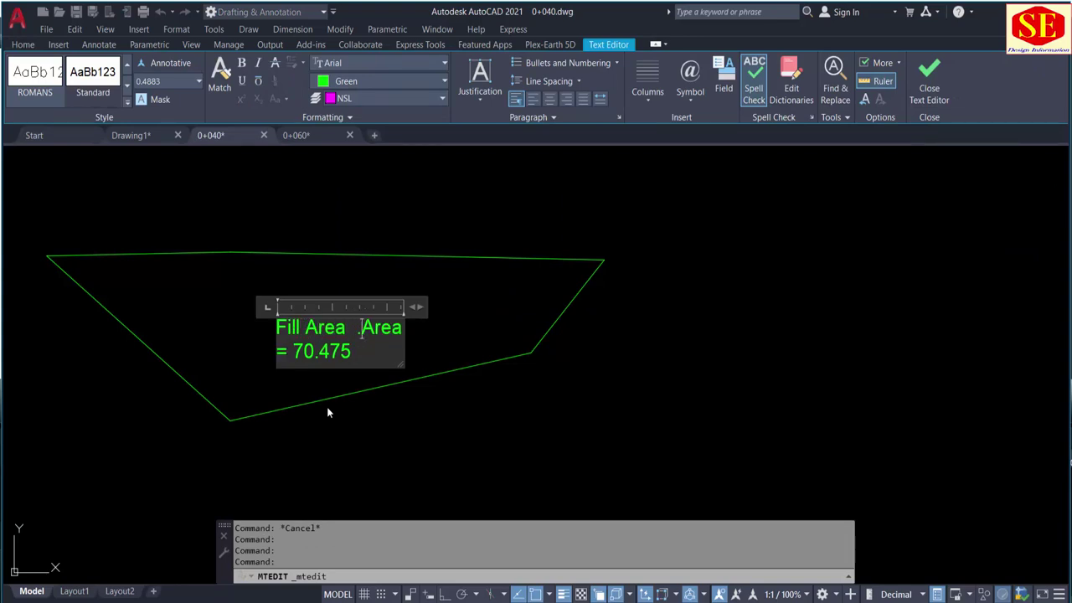
type("   .2")
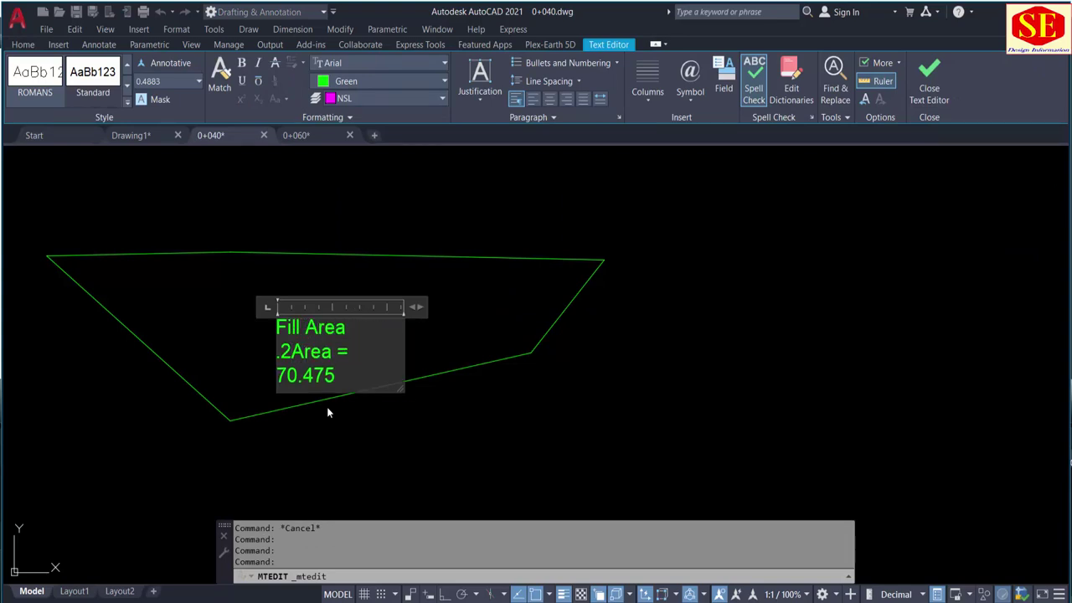
key("BackSpace")
key("BackSpace")
key("BackSpace")
key("BackSpace")
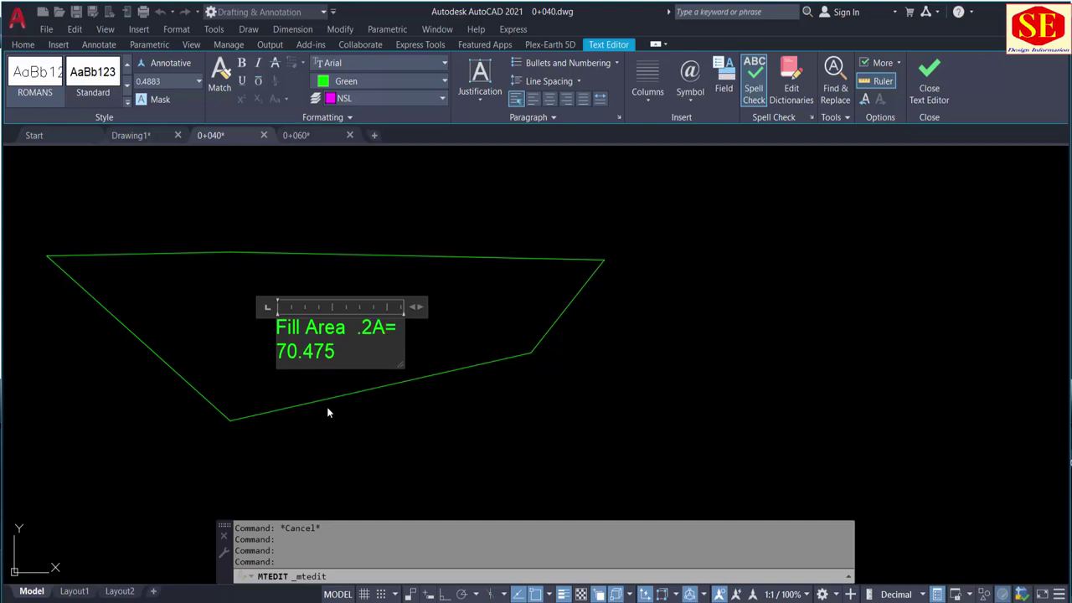
key("BackSpace")
key("BackSpace")
key("BackSpace")
type("2")
left_click(407, 351)
scroll(407, 352, "down", 4)
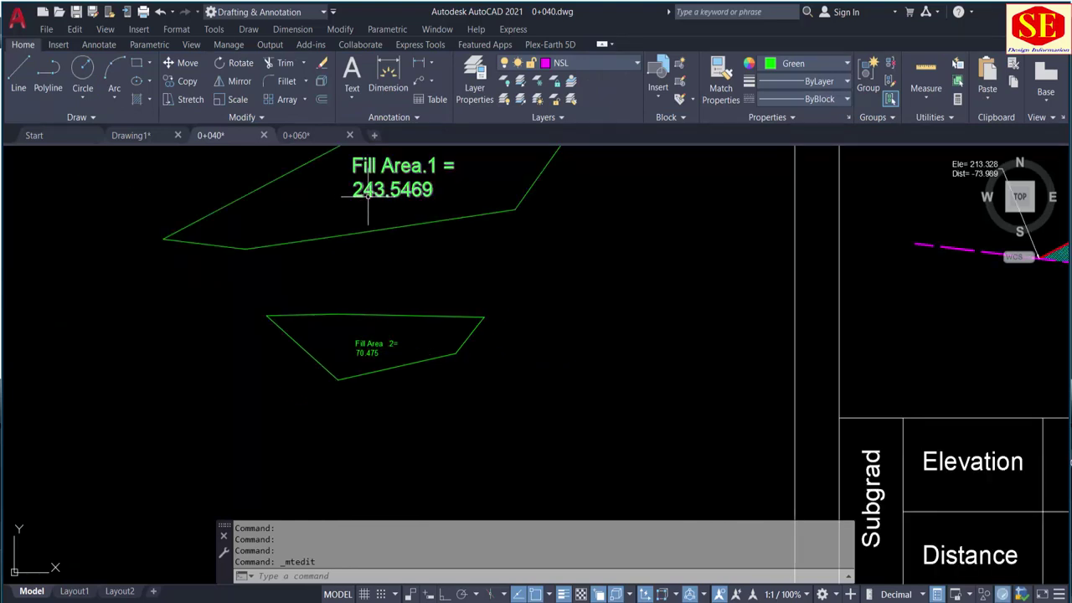
scroll(360, 362, "up", 4)
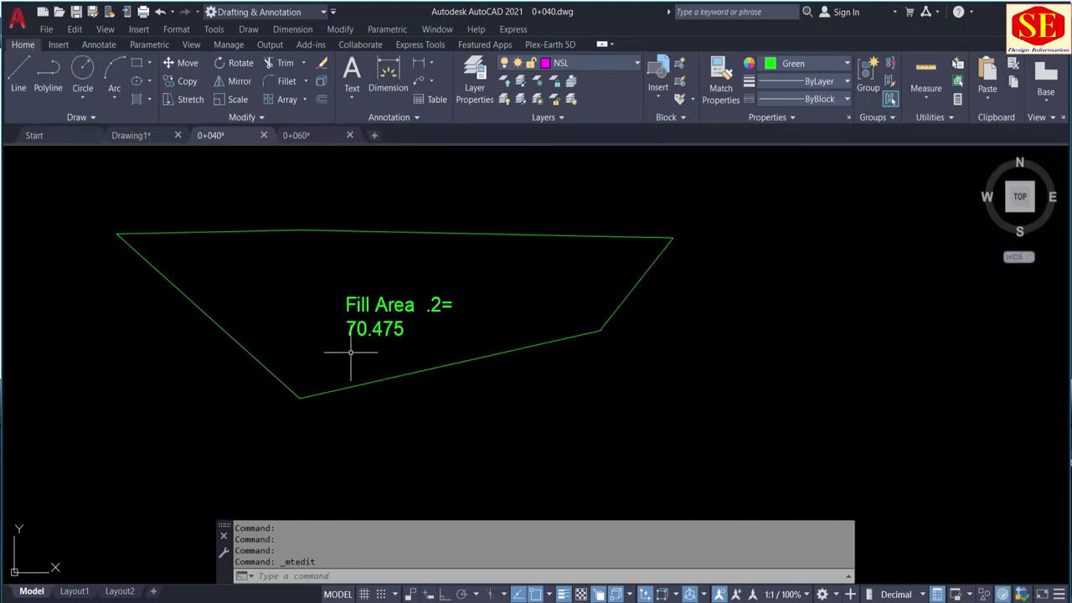
scroll(352, 349, "down", 5)
scroll(360, 349, "up", 3)
Hatch the central cut region beneath the pavement in cyan ANSI34, matching the left fill
scroll(365, 350, "down", 4)
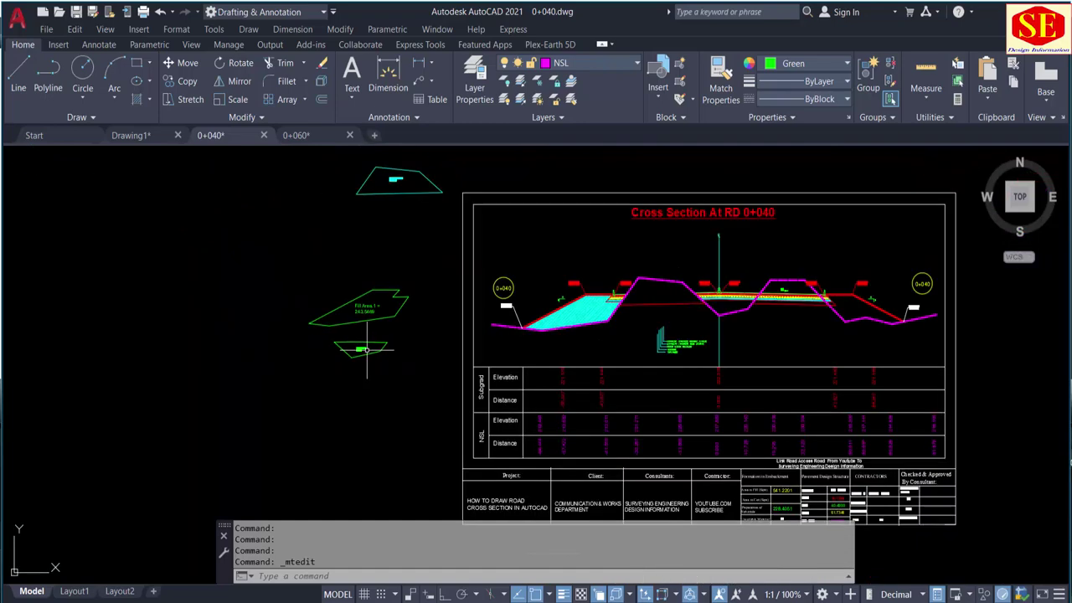
scroll(391, 160, "up", 5)
scroll(406, 276, "up", 4)
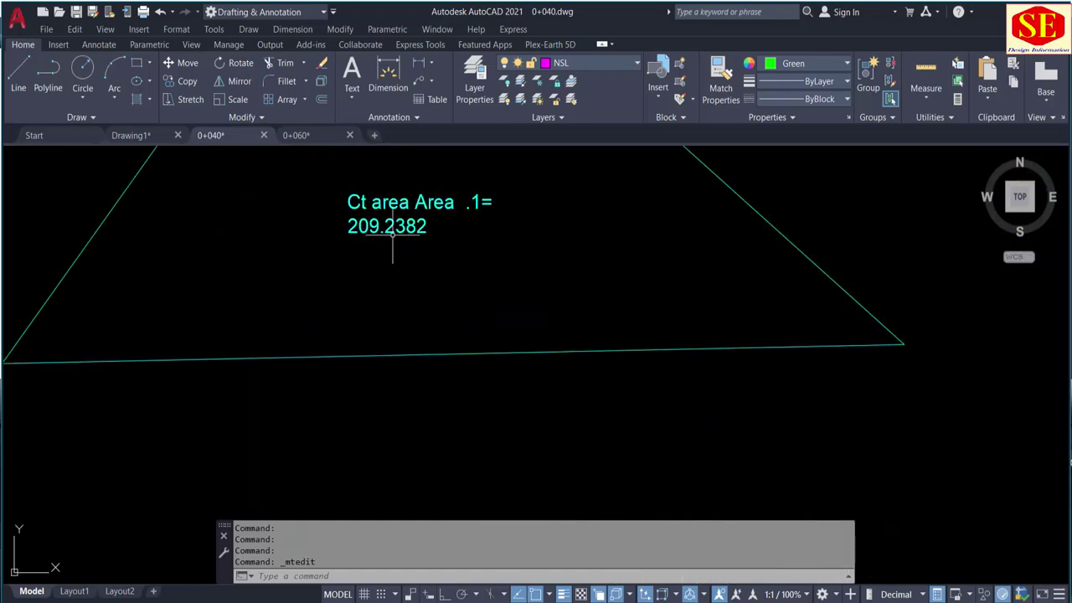
scroll(379, 260, "down", 3)
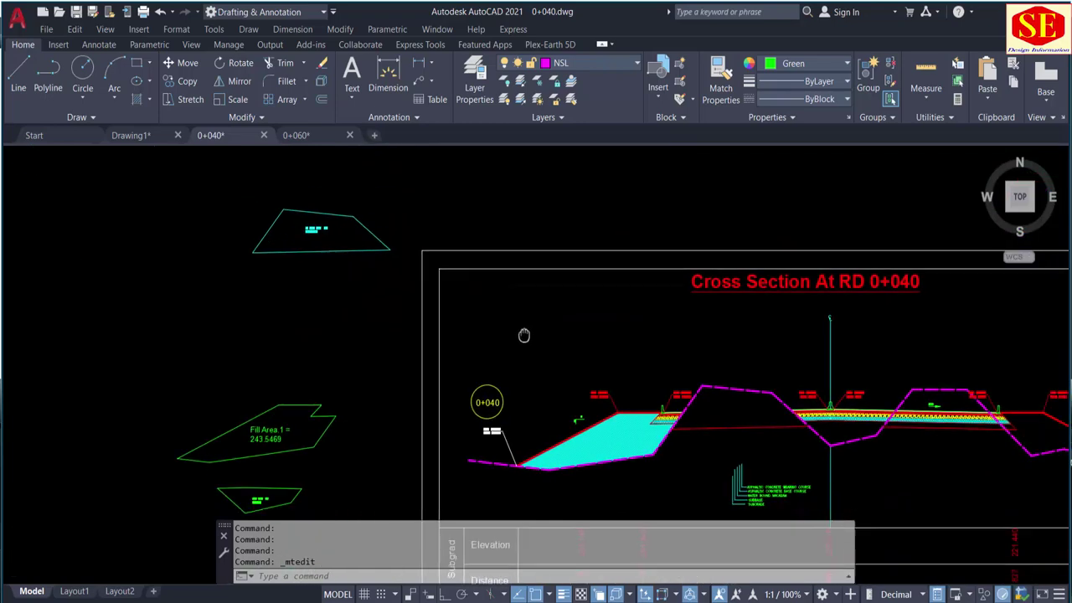
scroll(522, 335, "up", 1)
scroll(658, 438, "up", 3)
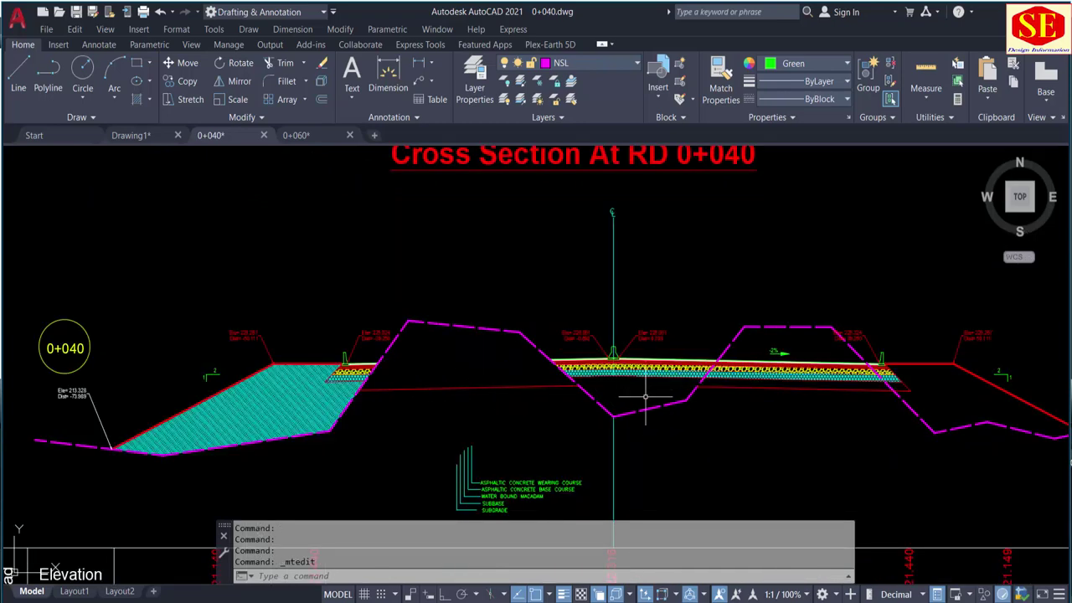
type("h")
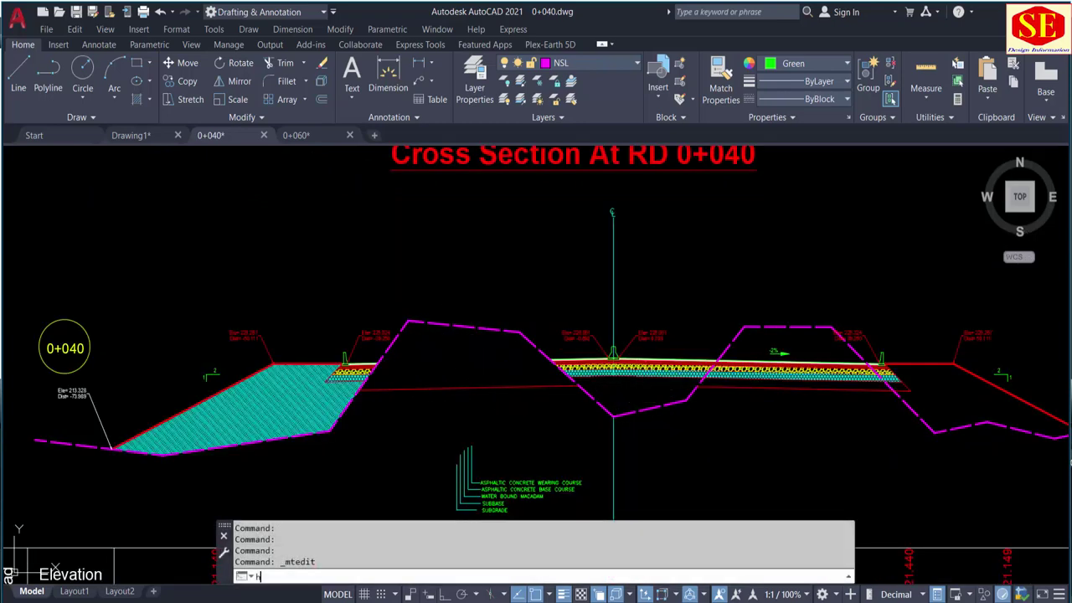
key("Return")
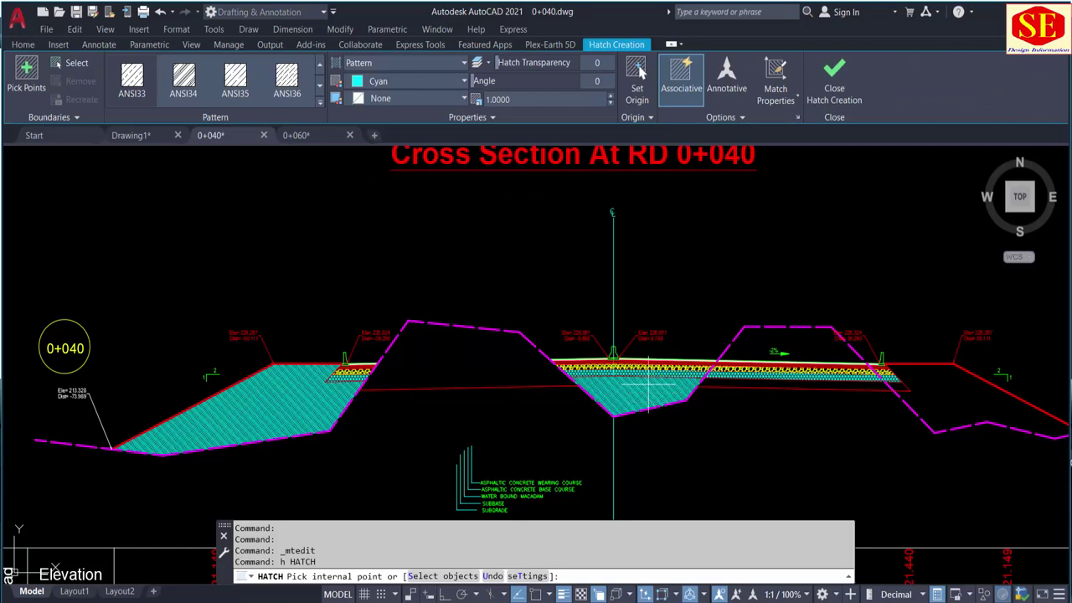
left_click(648, 386)
right_click(649, 387)
left_click(670, 391)
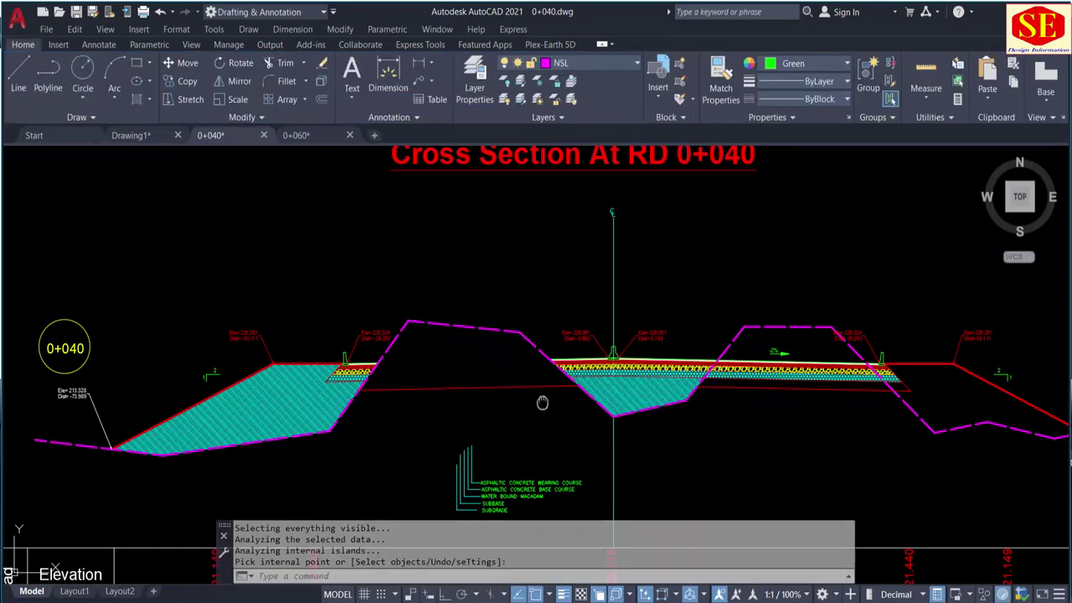
middle_click_drag(546, 400, 351, 402)
scroll(659, 327, "up", 2)
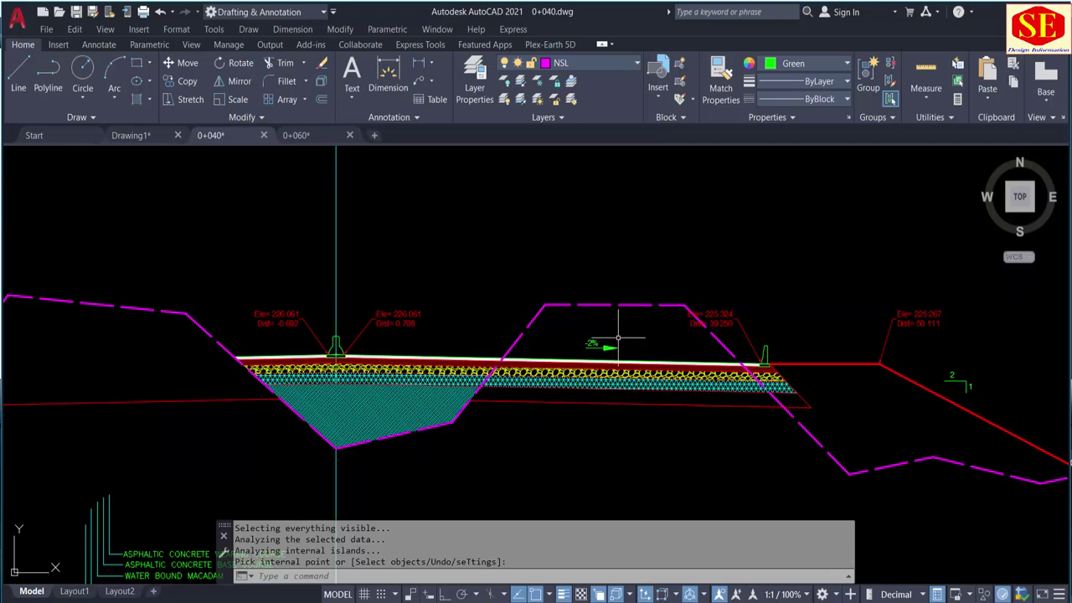
scroll(615, 335, "up", 2)
scroll(625, 343, "down", 1)
Trim the pavement hatches and road surface line crossing the right-hand hill
type("t")
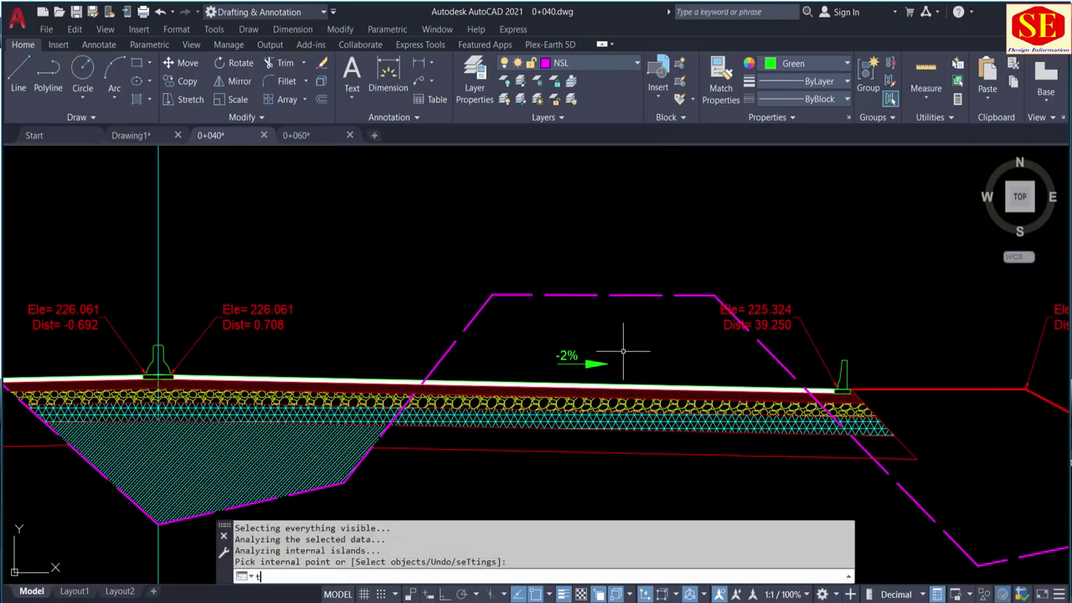
key("Return")
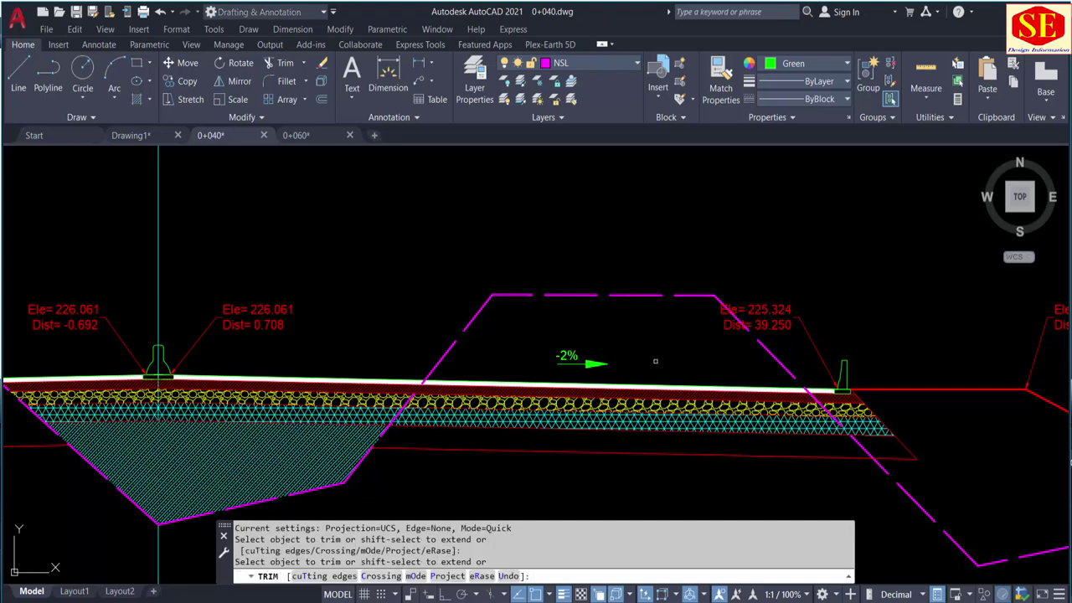
mouse_move(706, 371)
left_mouse_down()
mouse_move(677, 429)
mouse_move(713, 362)
left_mouse_up()
left_click(737, 487)
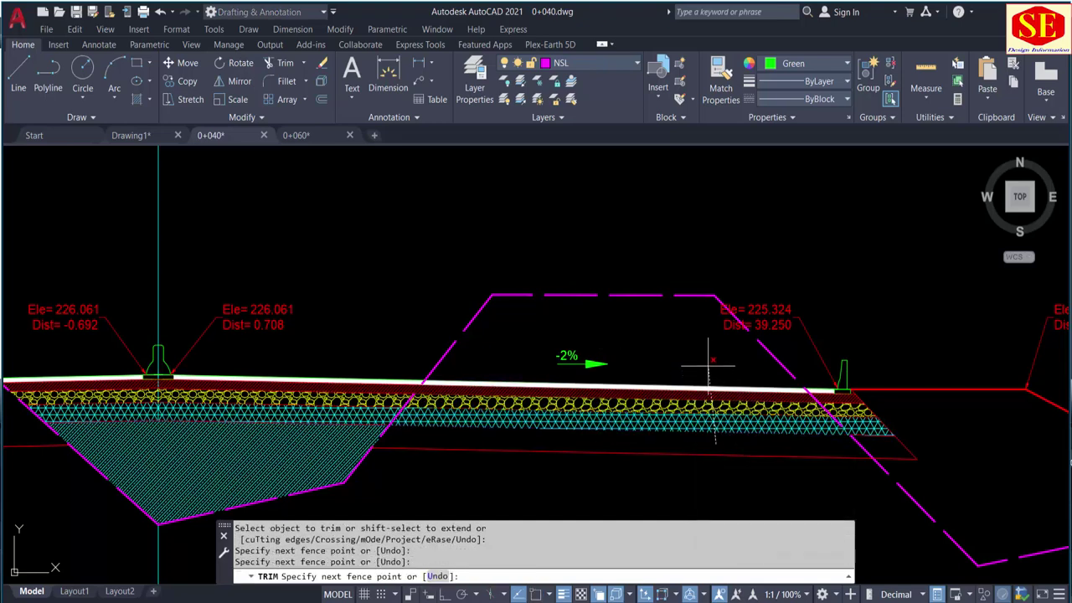
key("Return")
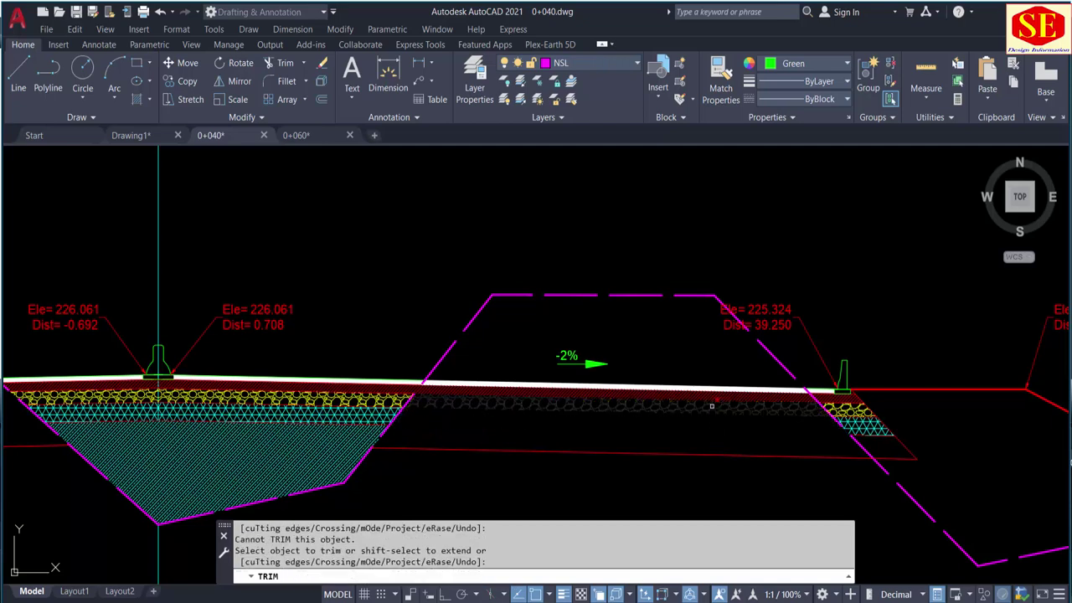
left_click(712, 400)
left_click(713, 399)
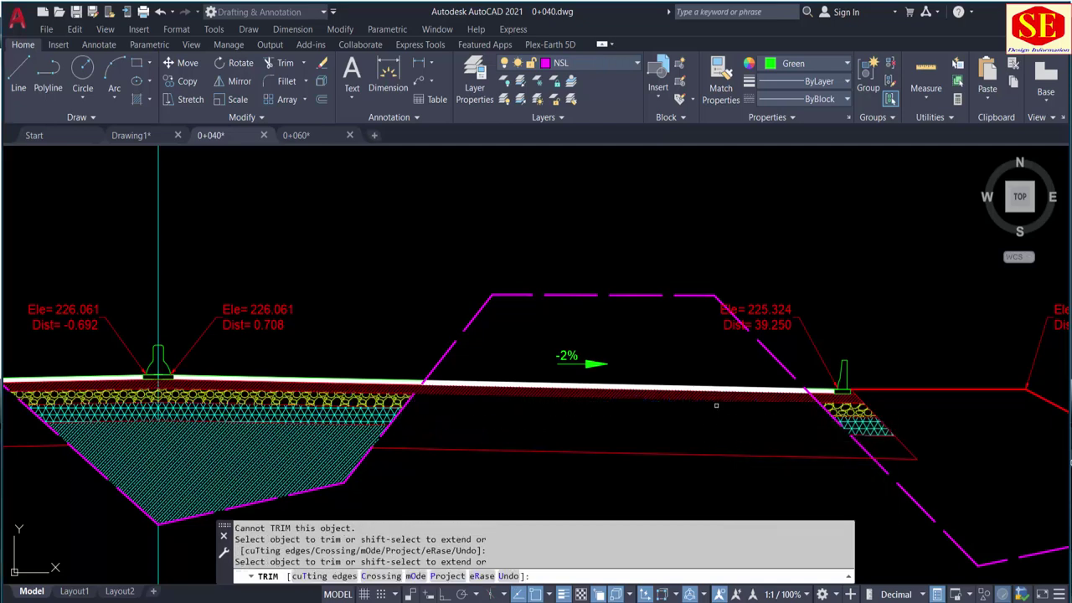
left_click_drag(696, 371, 673, 410)
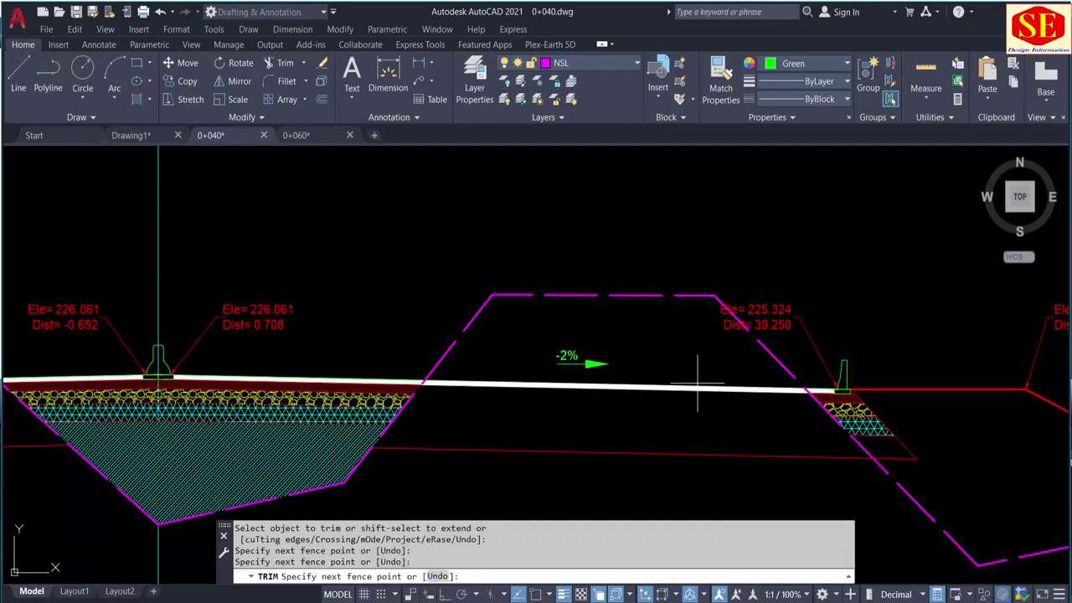
left_click(660, 385)
key("Return")
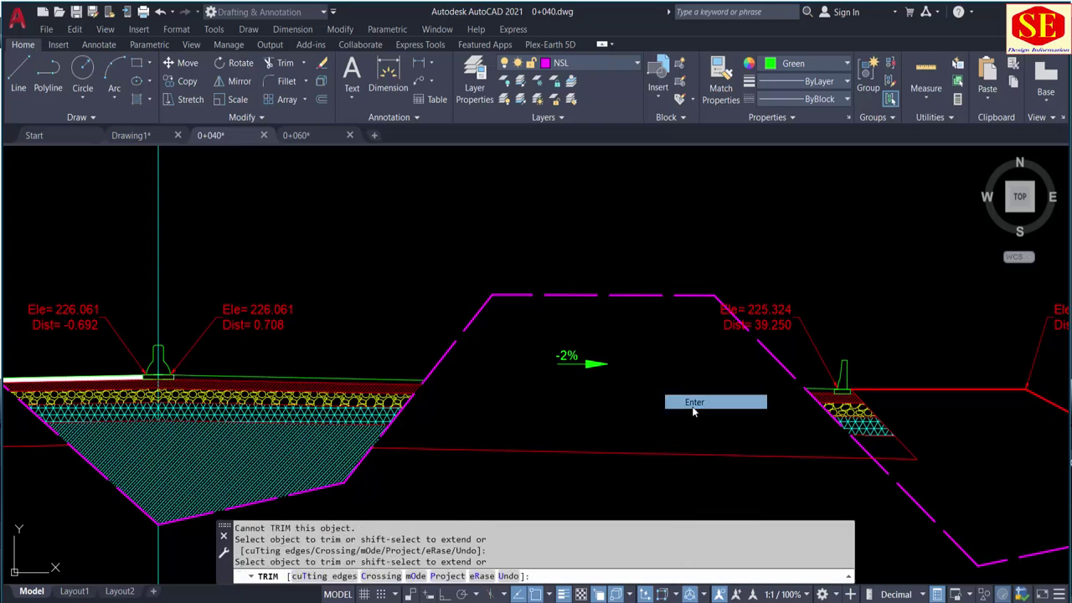
Erase the -2% slope label and its arrow
middle_click_drag(550, 472, 563, 414)
scroll(564, 415, "down", 2)
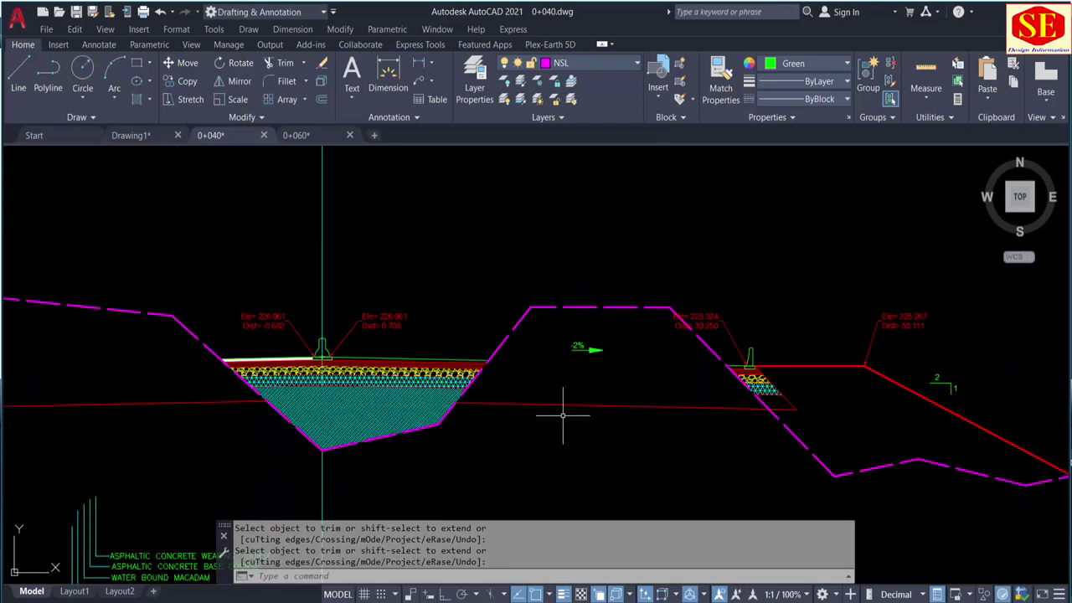
scroll(394, 393, "up", 2)
middle_click_drag(640, 385, 426, 366)
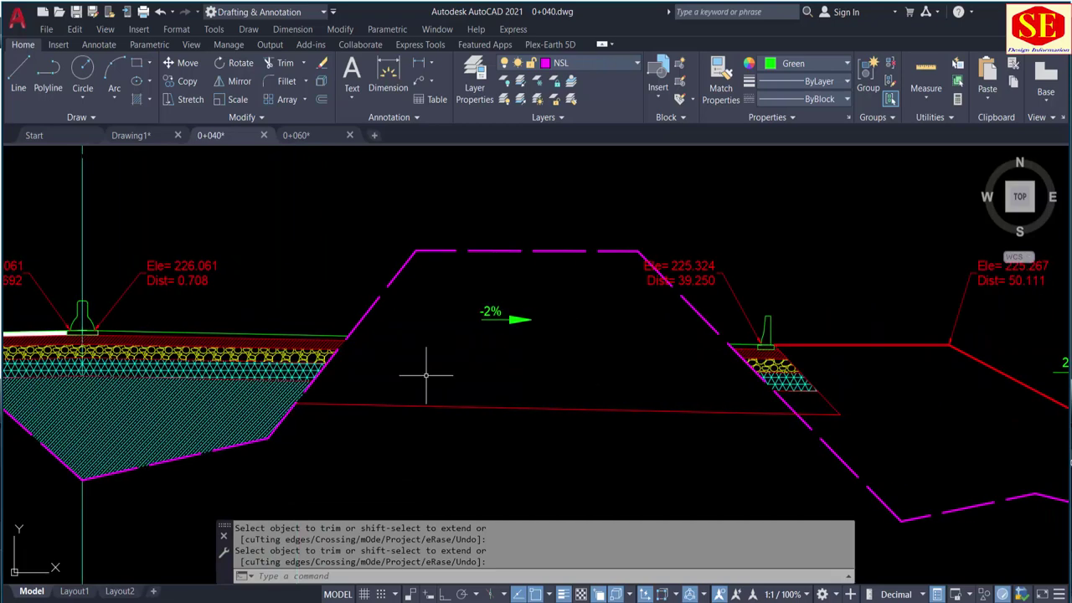
left_click(545, 289)
left_click(450, 355)
type("e")
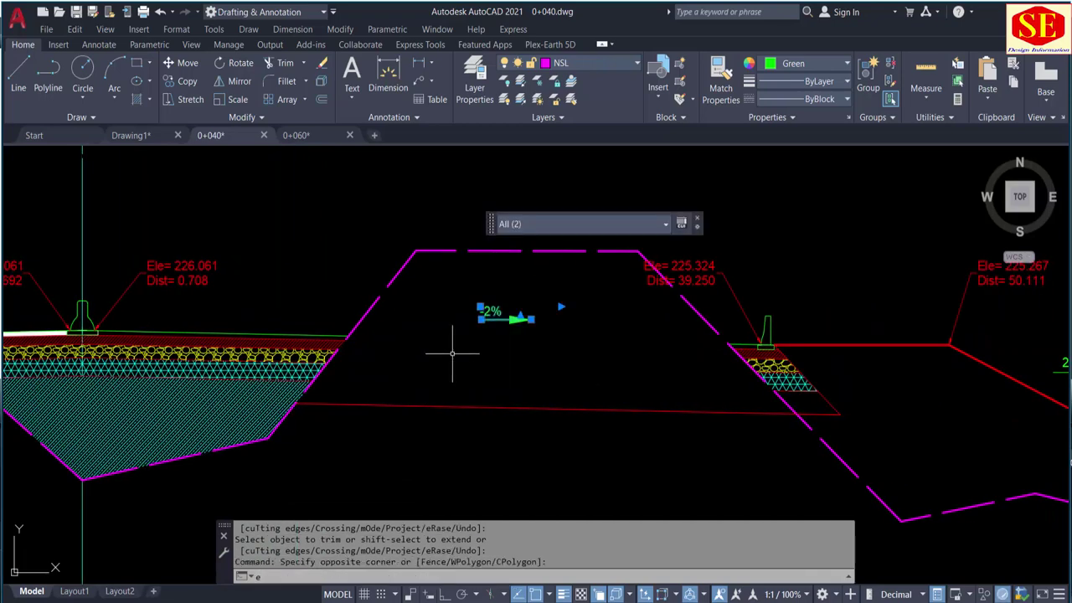
key("Return")
left_click(794, 65)
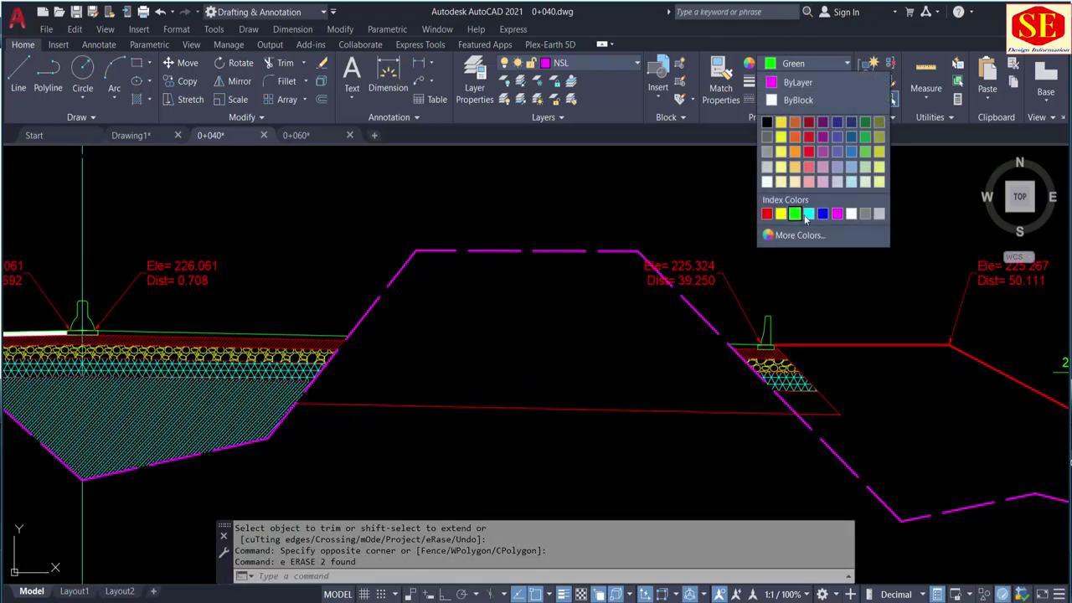
Make cyan the current colour and create a boundary outline of the hill cut region
left_click(809, 215)
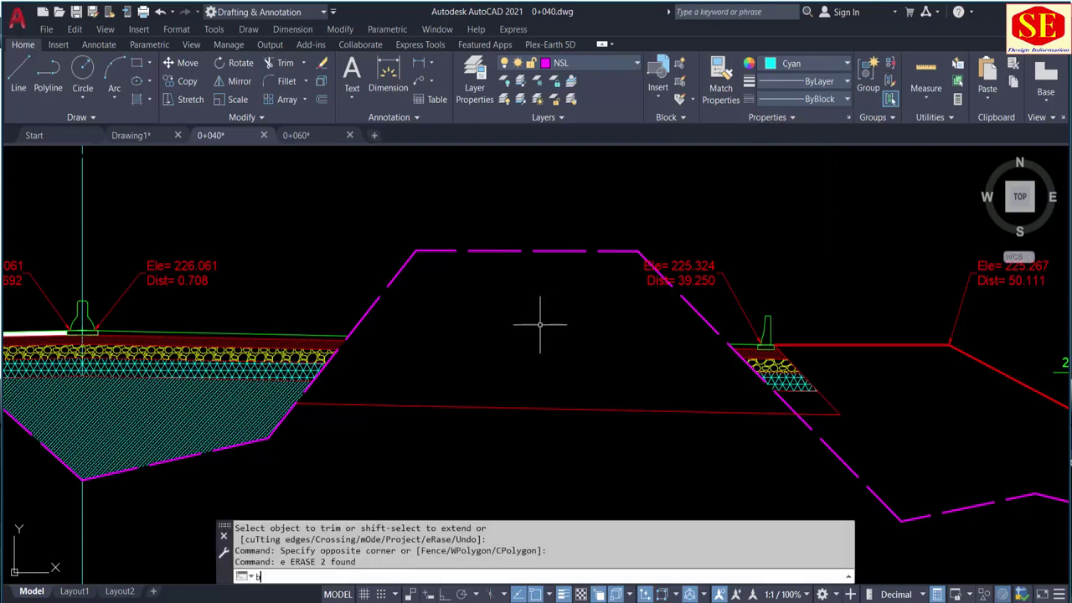
type("bo")
key("Return")
left_click(297, 190)
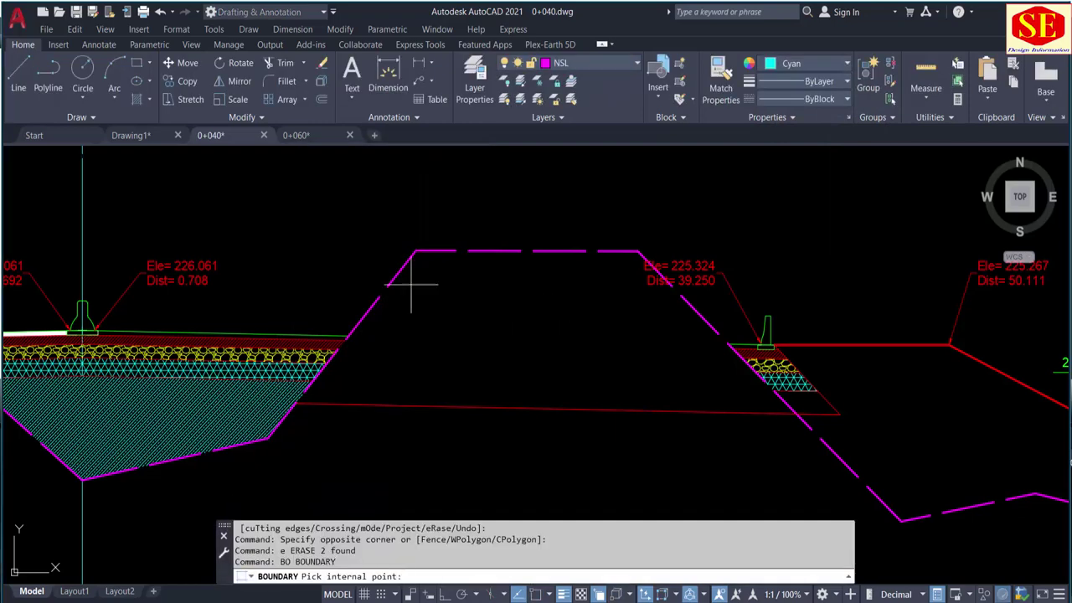
left_click(458, 317)
key("Return")
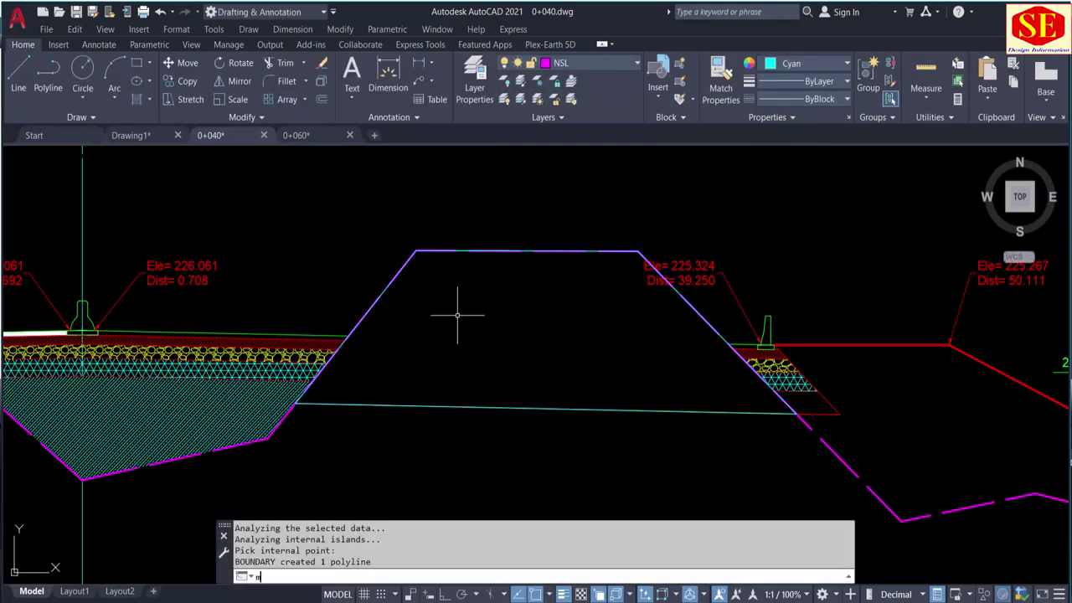
Move the new hill outline off the sheet, above the 209.2382 cut-area polygon
type("m")
key("Return")
left_click(458, 407)
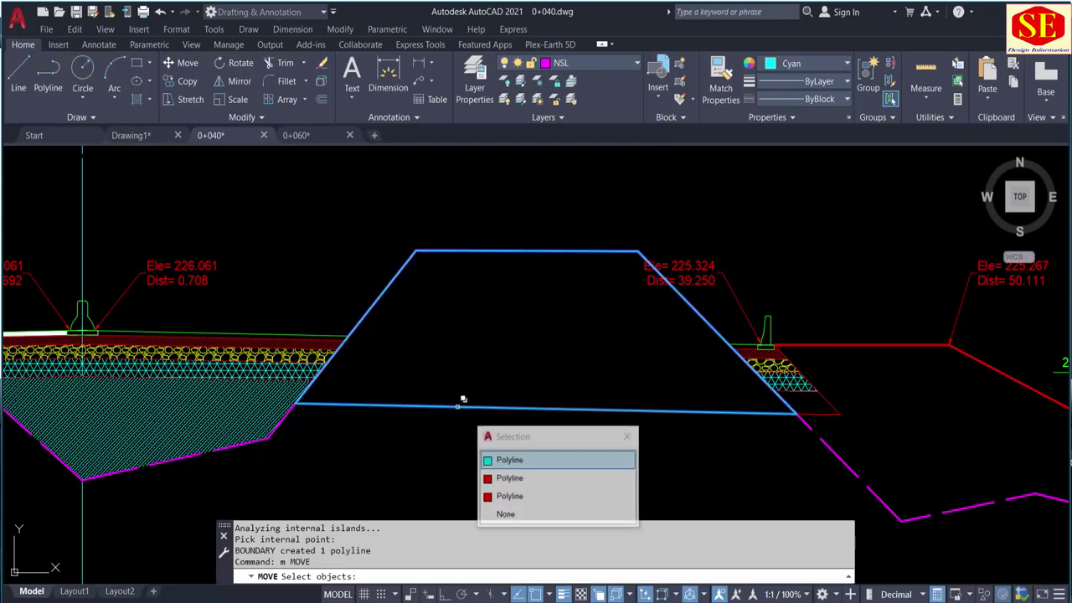
left_click(515, 461)
key("Return")
scroll(551, 381, "down", 5)
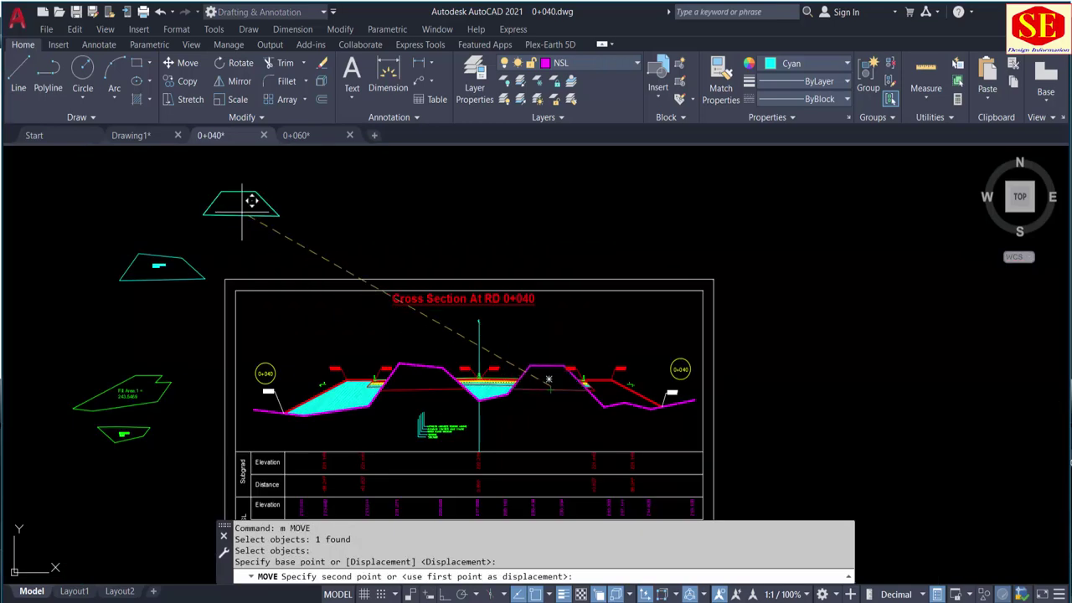
scroll(191, 203, "up", 2)
key("Escape")
middle_click_drag(186, 225, 427, 241)
scroll(427, 240, "up", 2)
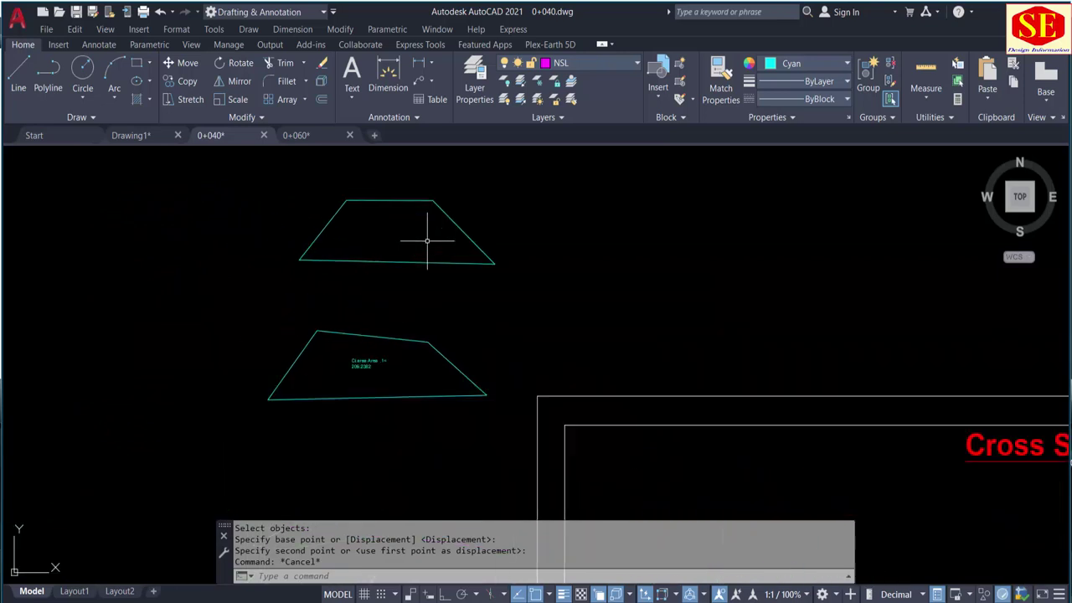
scroll(427, 241, "up", 2)
key("Return")
type("o")
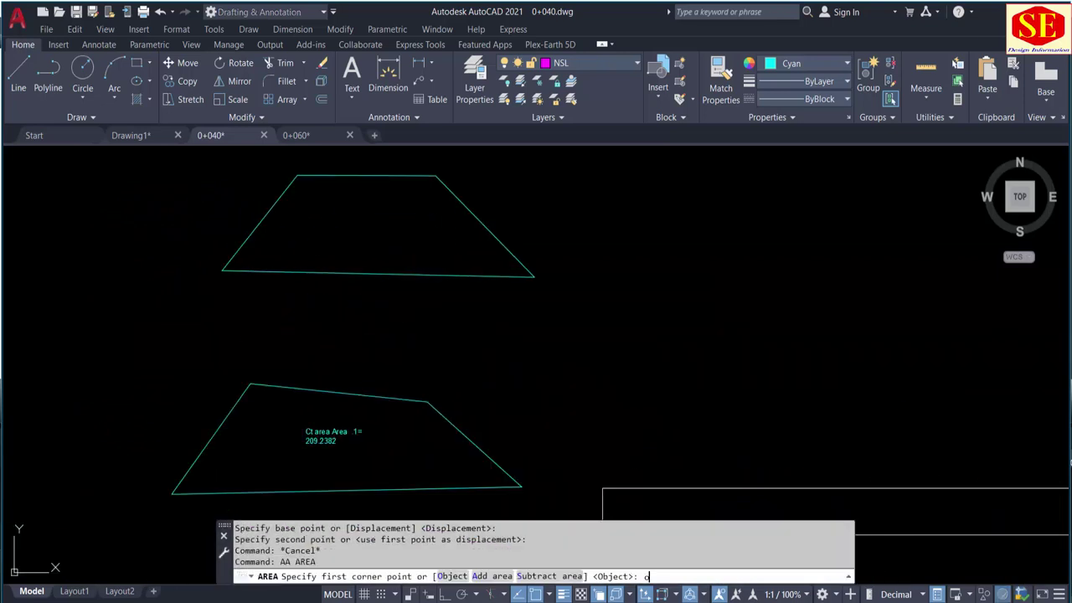
Measure the upper cut polygon's area and paste the 180.1669 result inside it
key("Return")
left_click(397, 177)
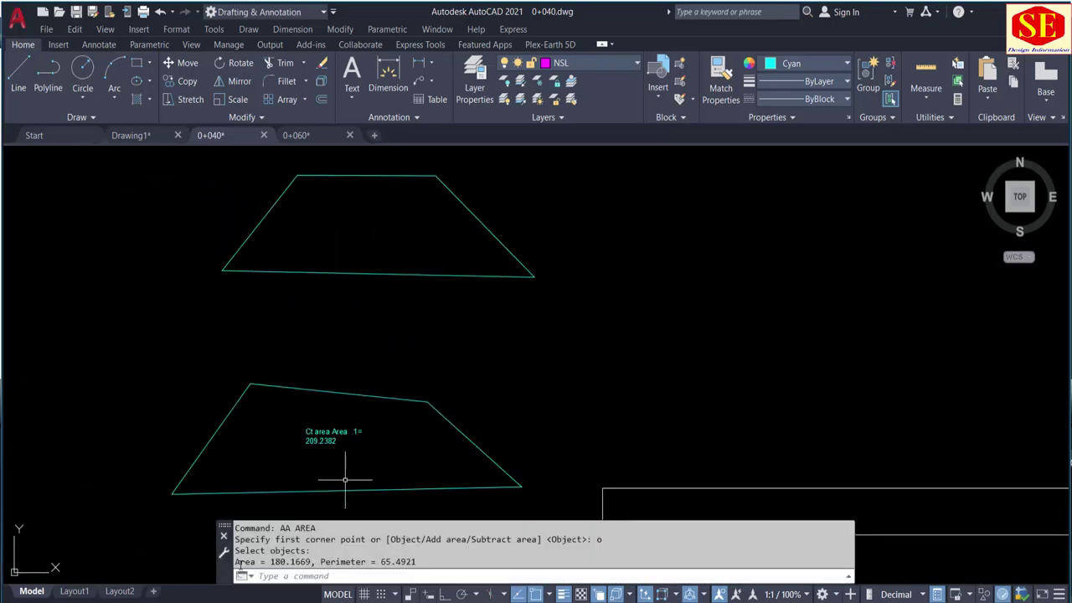
right_click(307, 562)
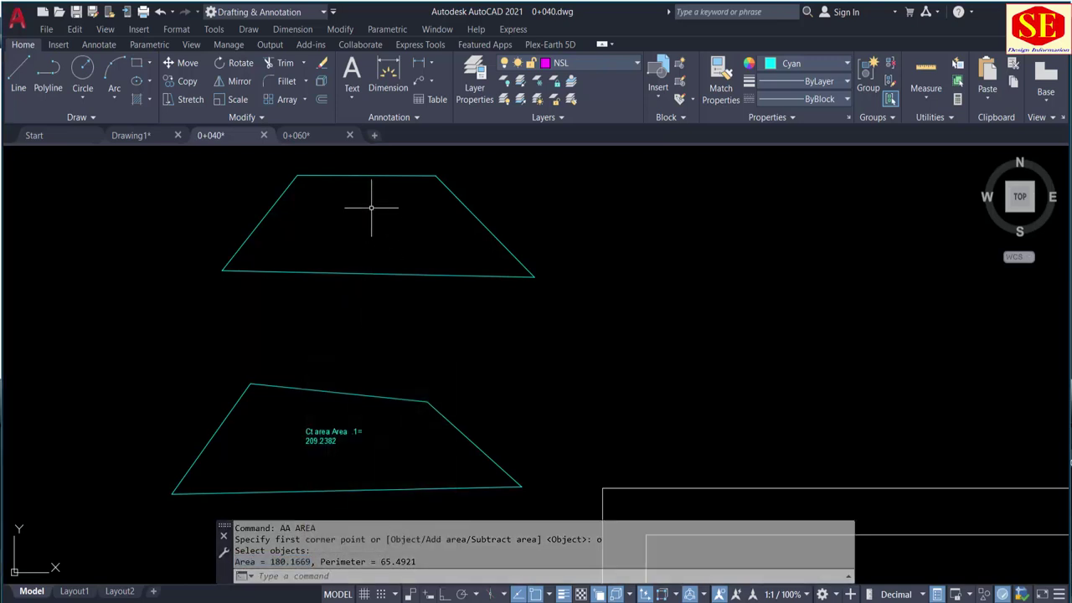
type("Area = 180.1669")
scroll(371, 207, "up", 2)
left_click(365, 212)
key("Escape")
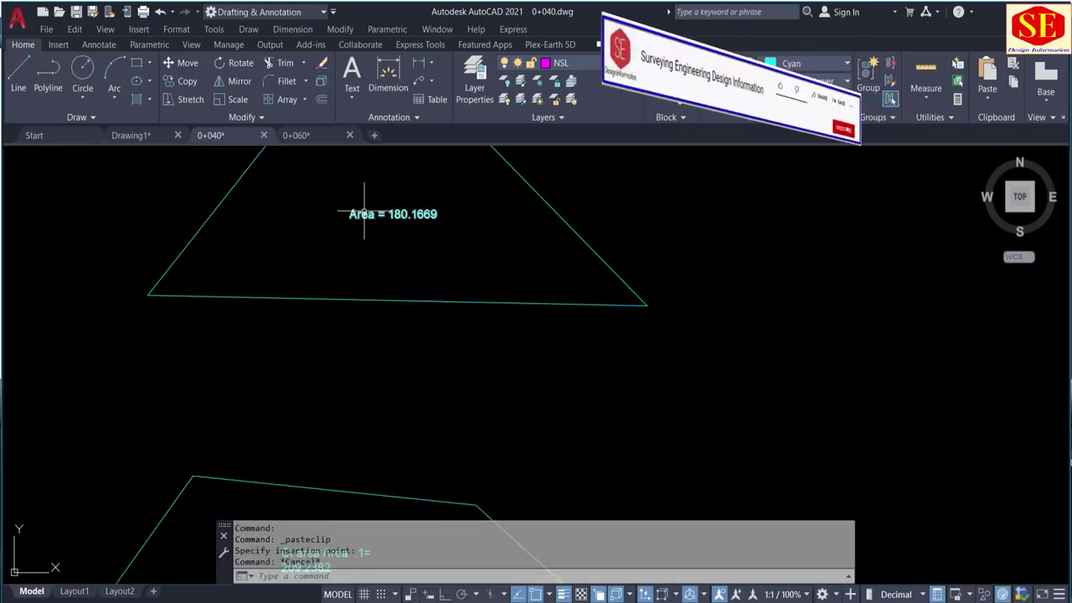
Edit the label to read 'Cut Area .2 = 180.1669'
double_click(364, 212)
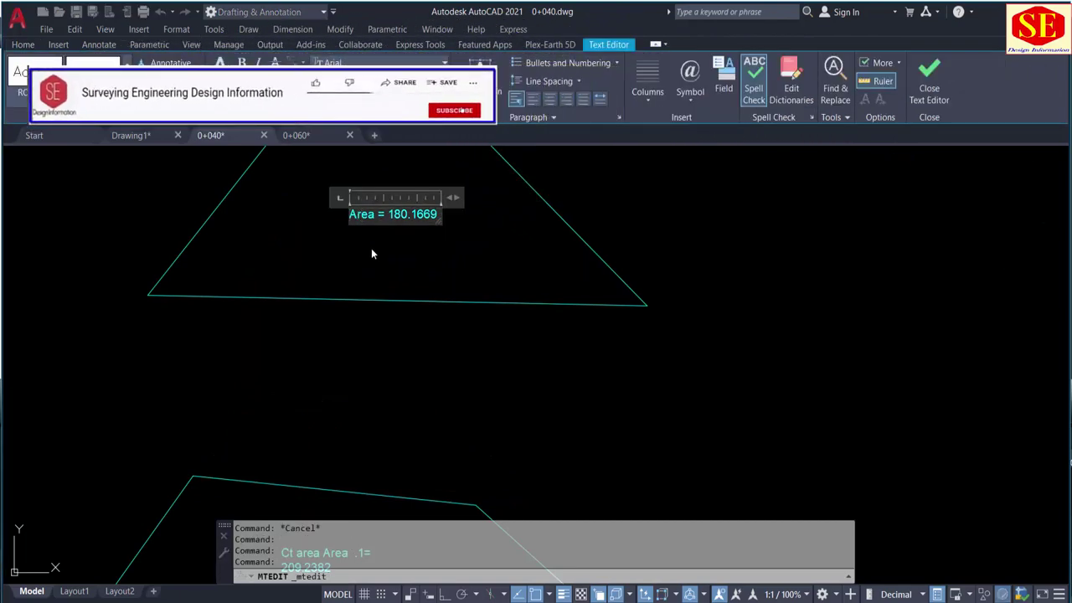
type("Cu")
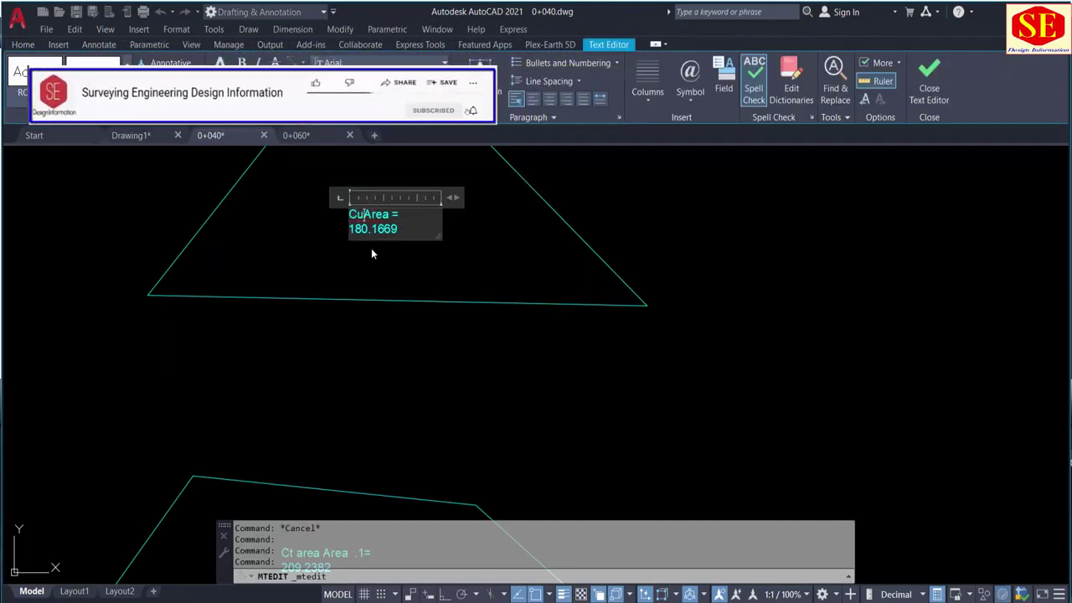
type("t")
left_click(419, 240)
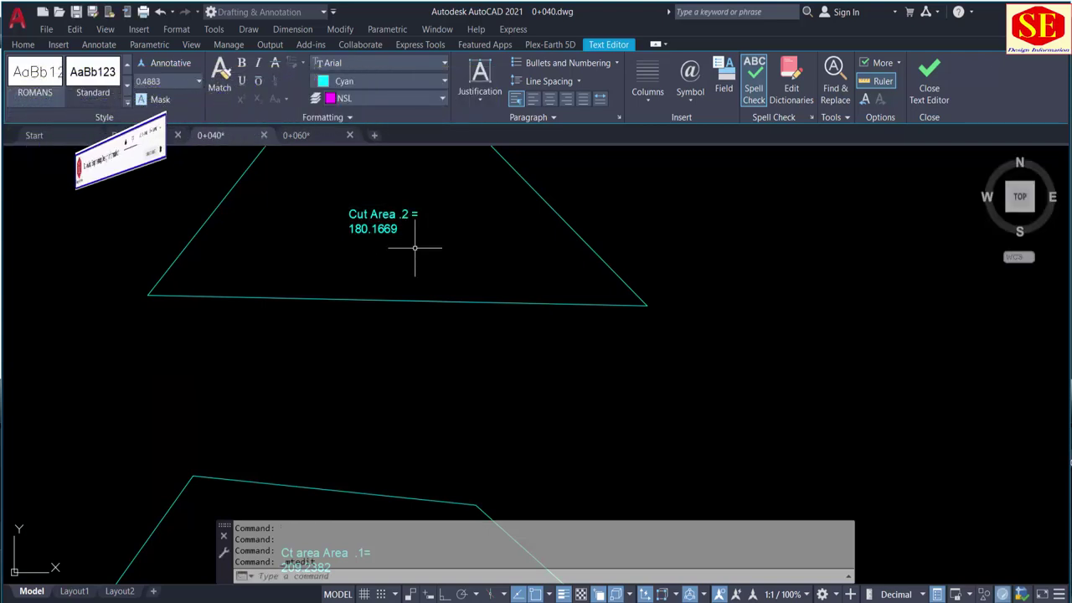
scroll(414, 243, "down", 3)
scroll(414, 244, "down", 2)
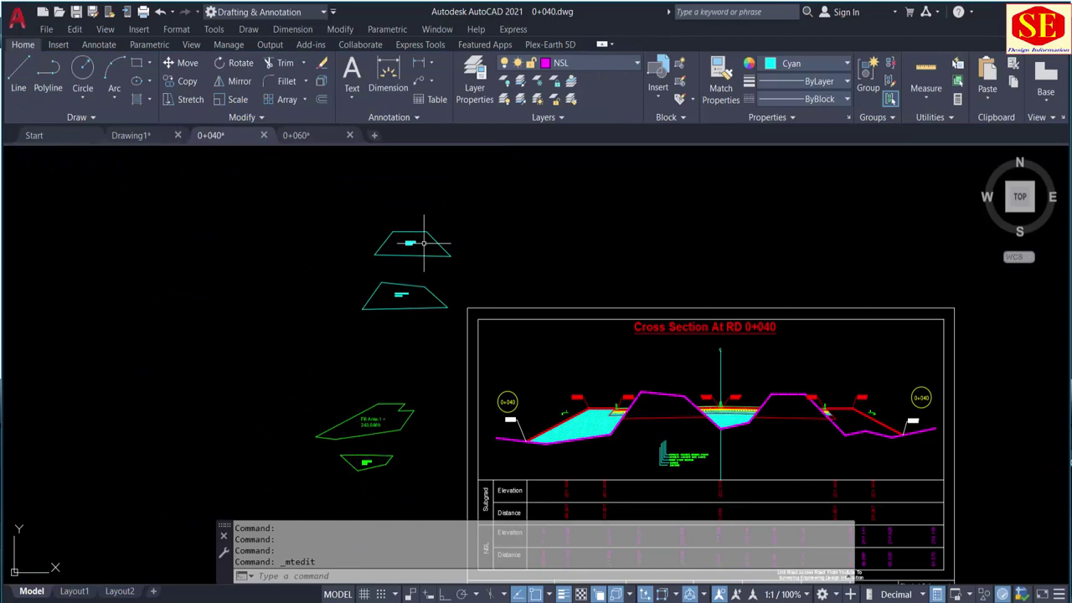
Trim the red line overhanging past the right dashed ground line
middle_click_drag(423, 243, 136, 174)
scroll(442, 358, "up", 6)
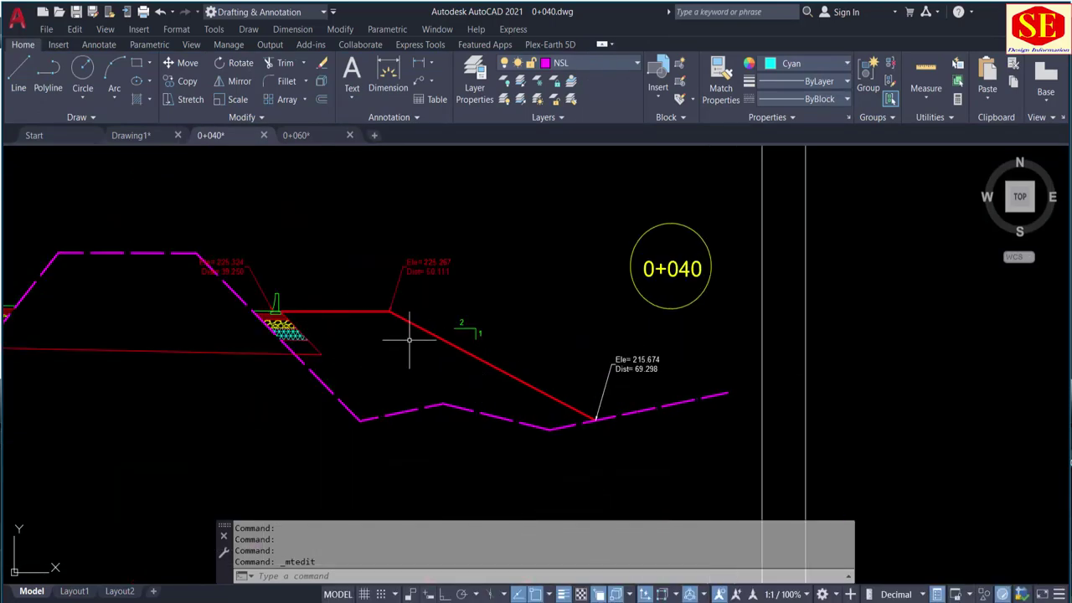
scroll(455, 376, "up", 1)
scroll(364, 311, "up", 1)
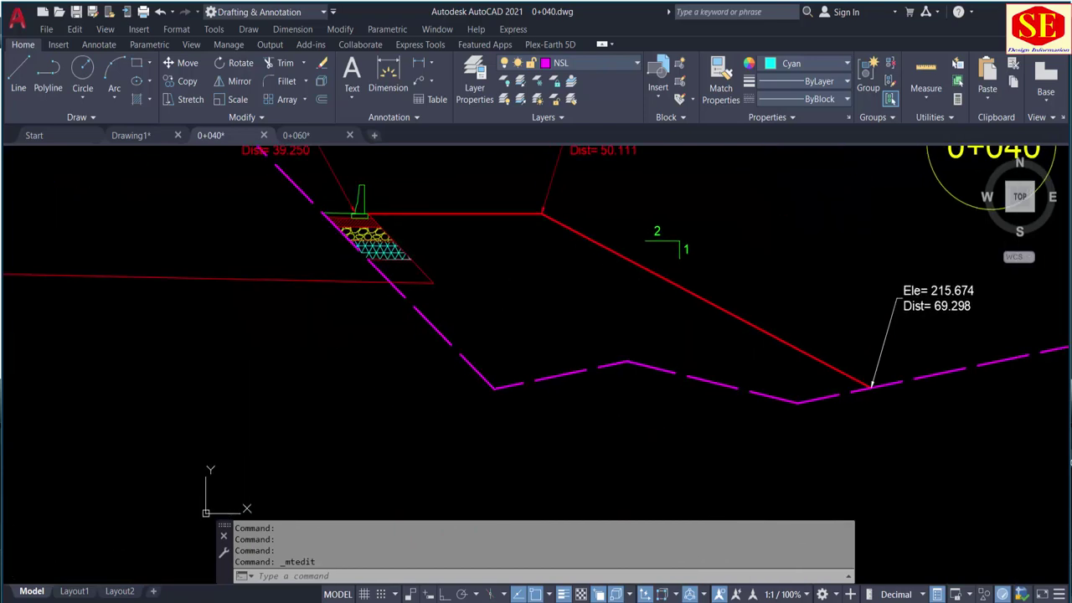
type("tr")
key("Return")
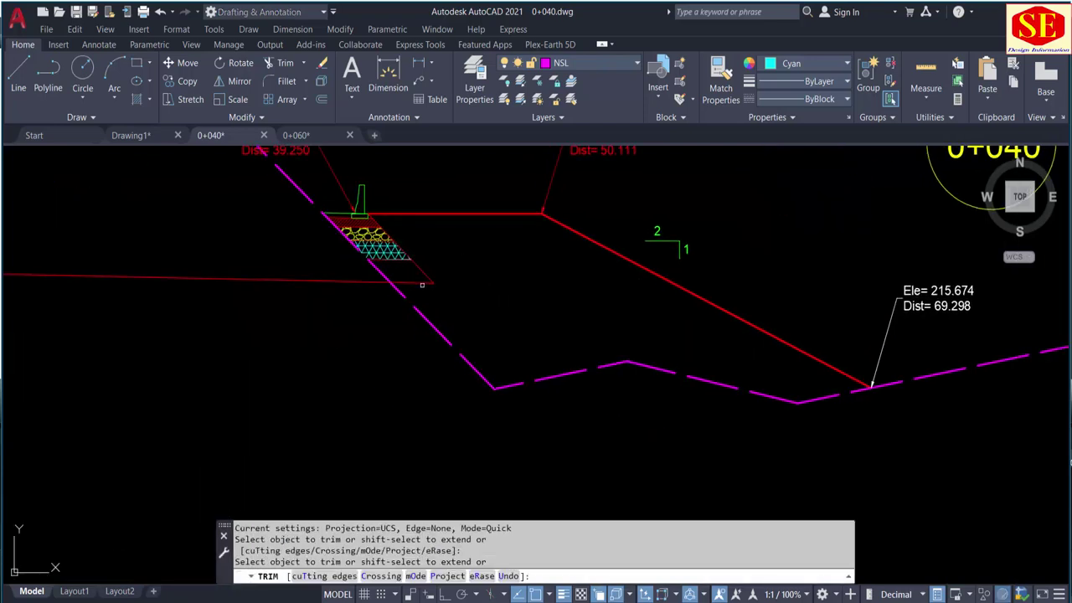
left_click_drag(422, 285, 423, 279)
key("Escape")
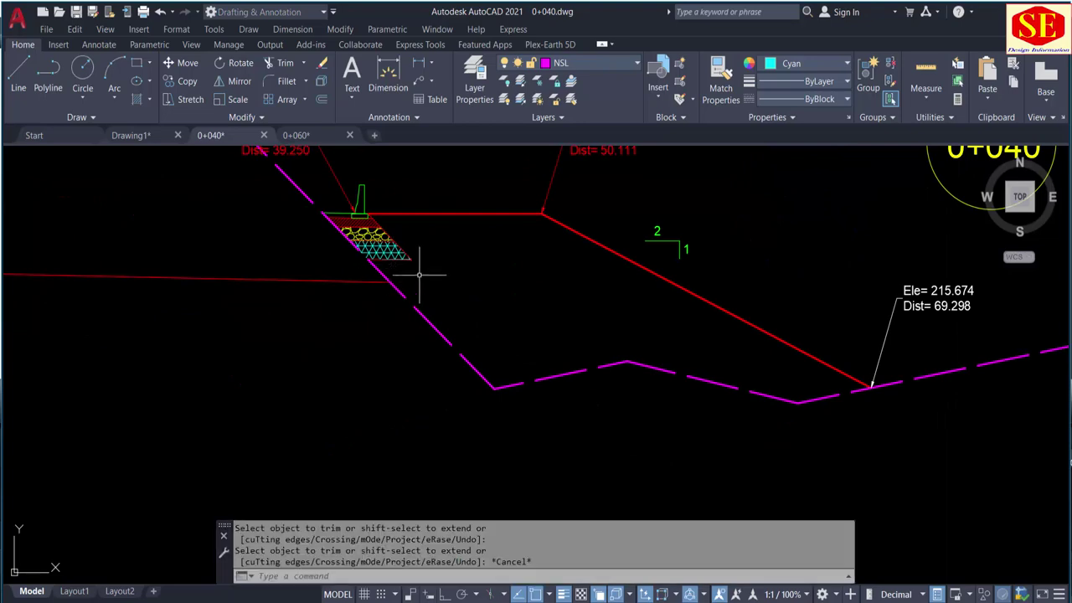
scroll(419, 270, "down", 1)
scroll(423, 270, "down", 1)
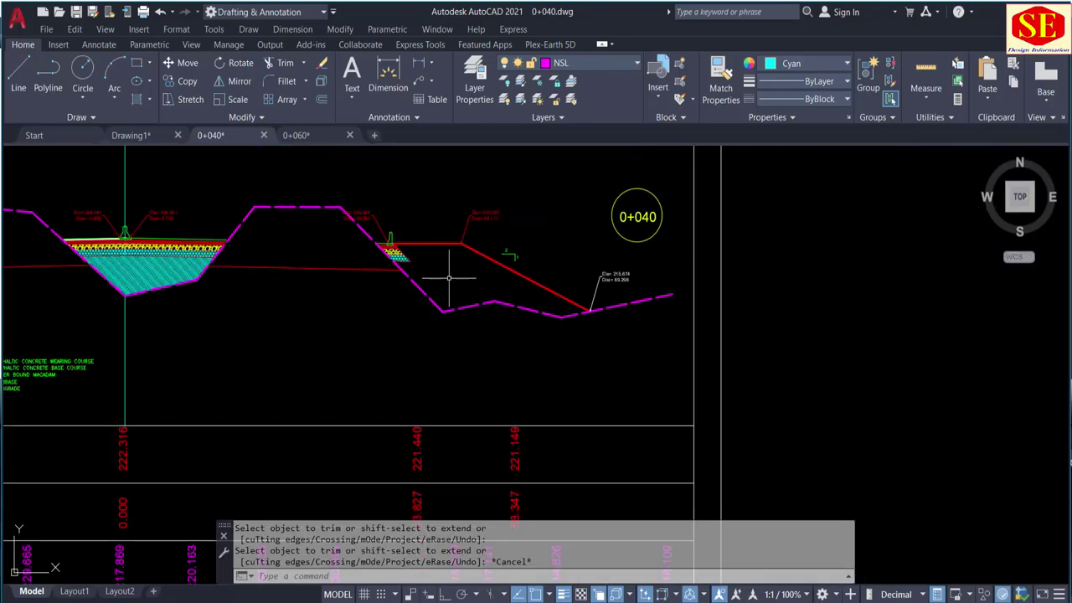
scroll(447, 268, "up", 1)
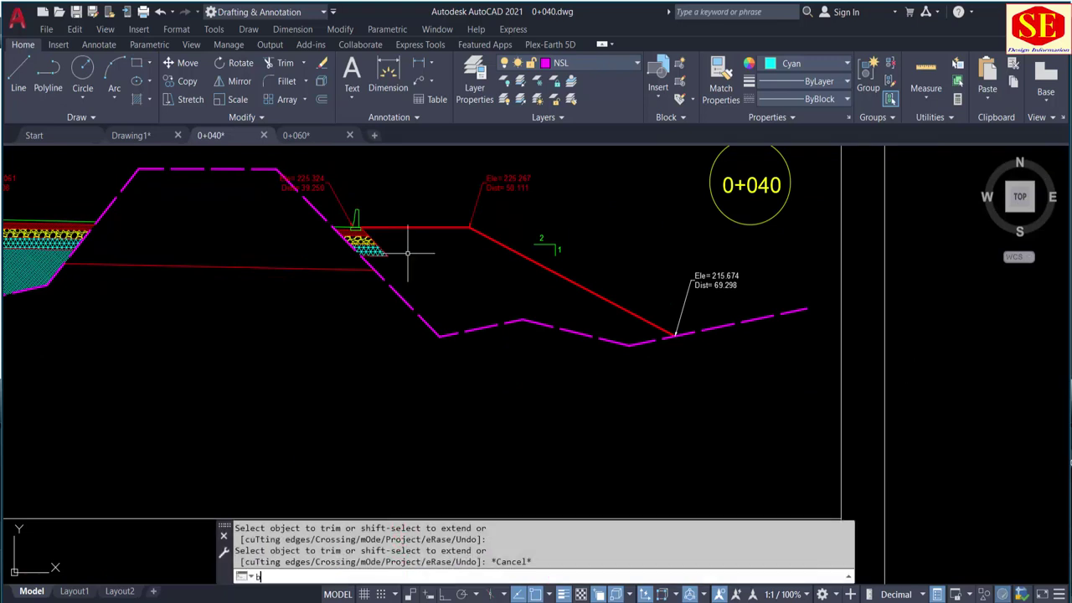
Set the current drawing colour to Green
left_click(792, 64)
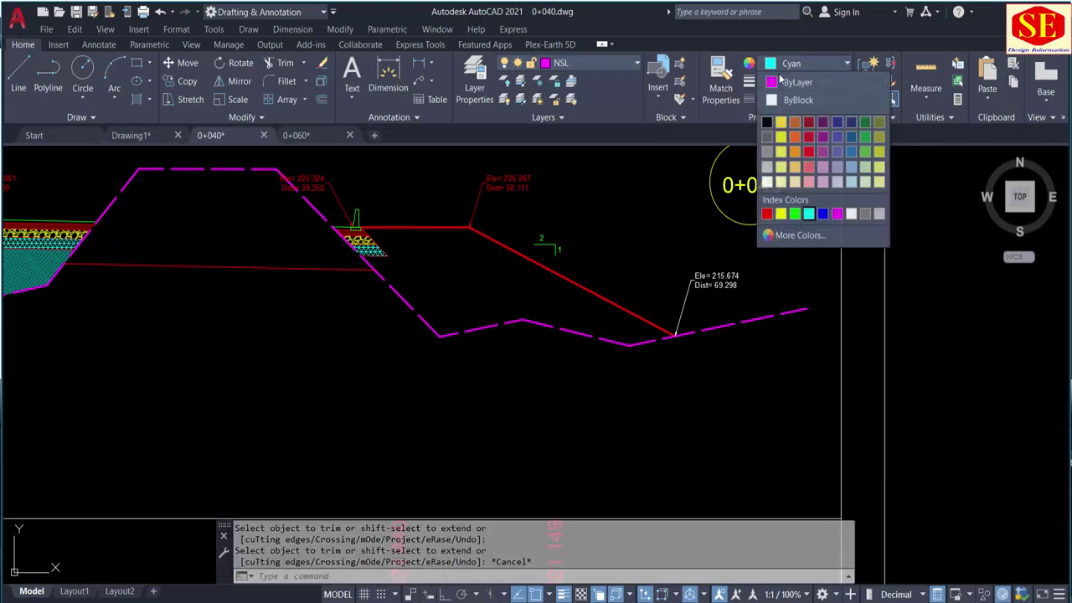
left_click(794, 218)
type("l")
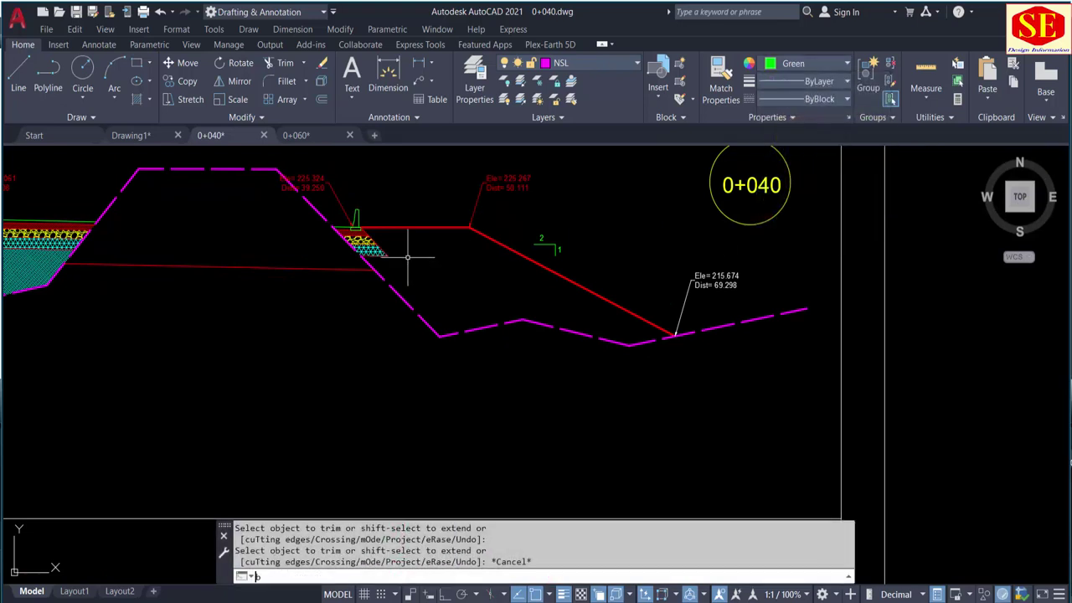
type("o")
key("Return")
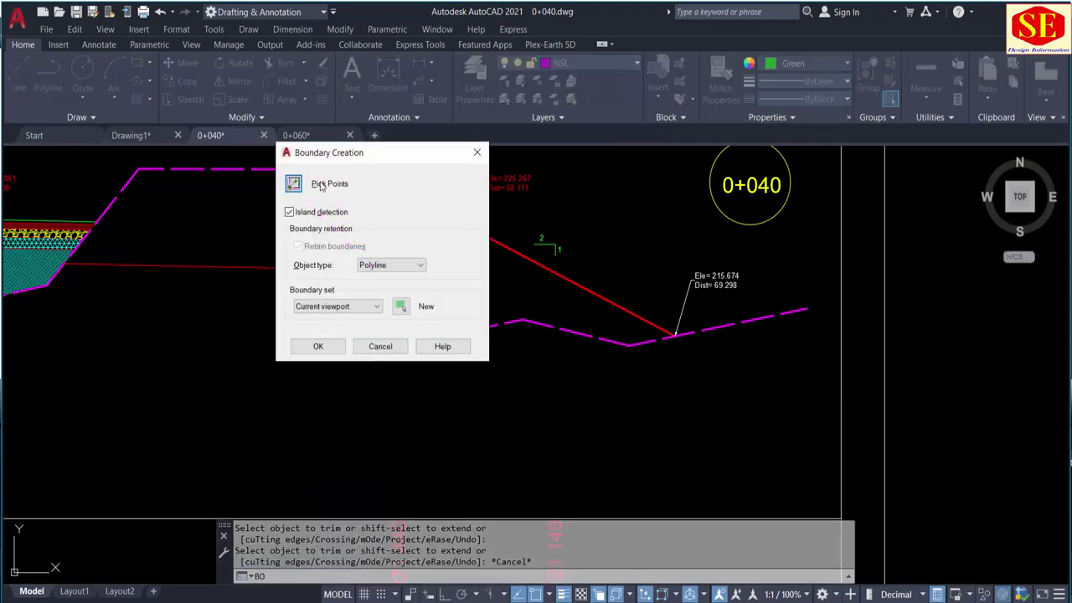
Create a boundary outline of the fill region below the right red slope
left_click(295, 185)
left_click(467, 282)
key("Return")
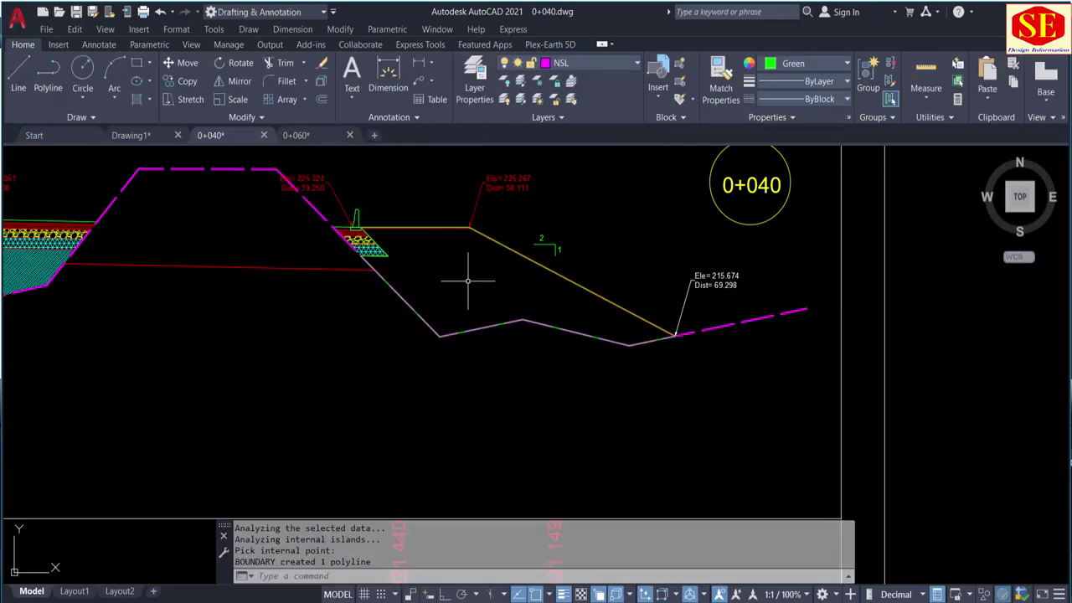
Move the new outline off-sheet below the Fill Area 2 polygon
type("m")
key("Return")
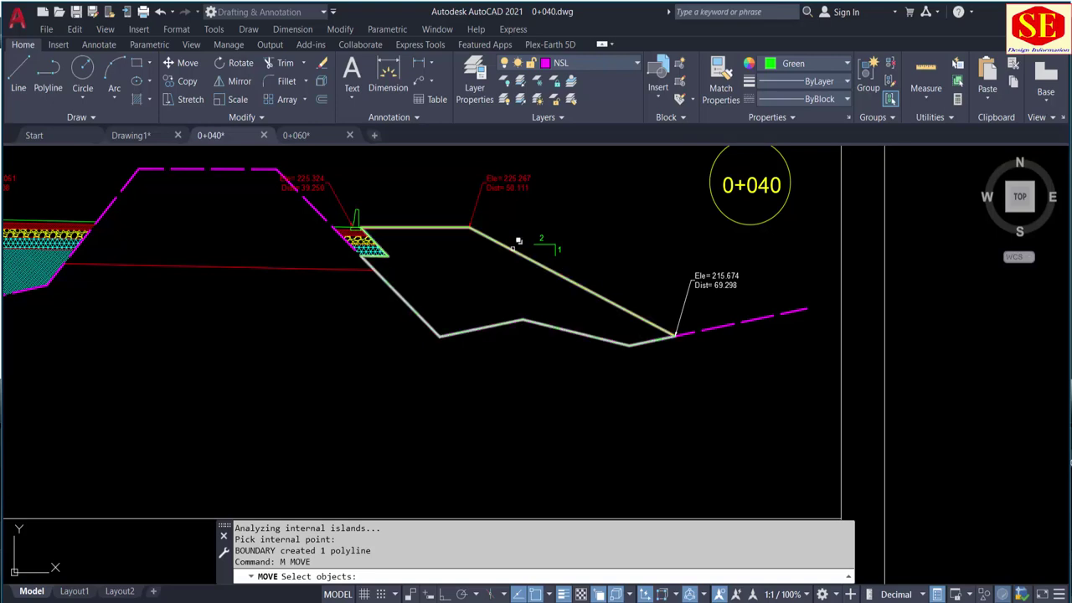
left_click(520, 250)
left_click(545, 302)
key("Return")
left_click(468, 318)
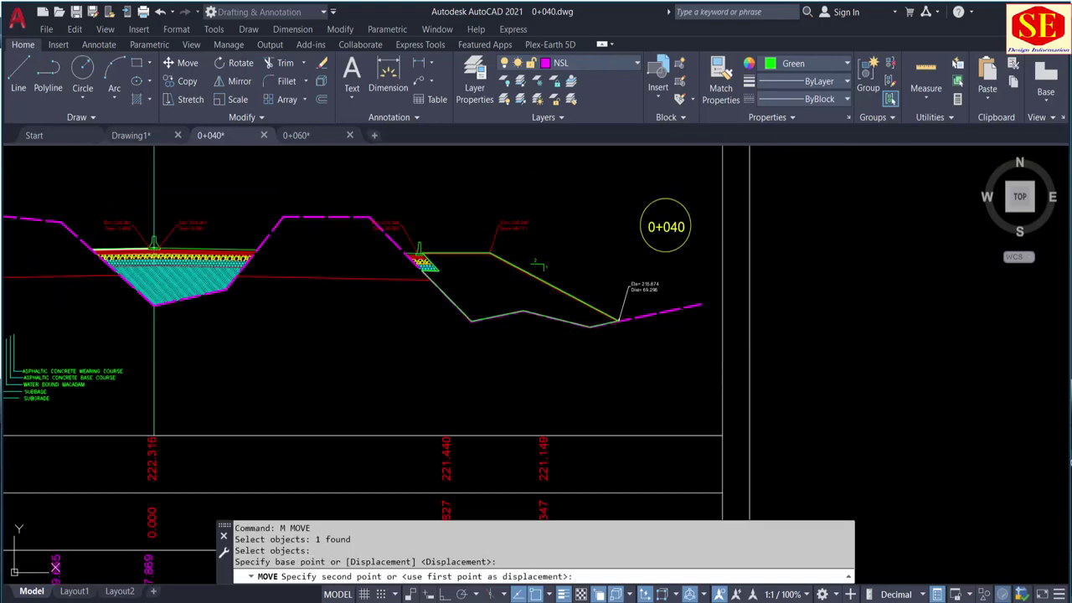
scroll(192, 352, "down", 5)
scroll(193, 351, "up", 2)
scroll(235, 299, "up", 2)
key("Escape")
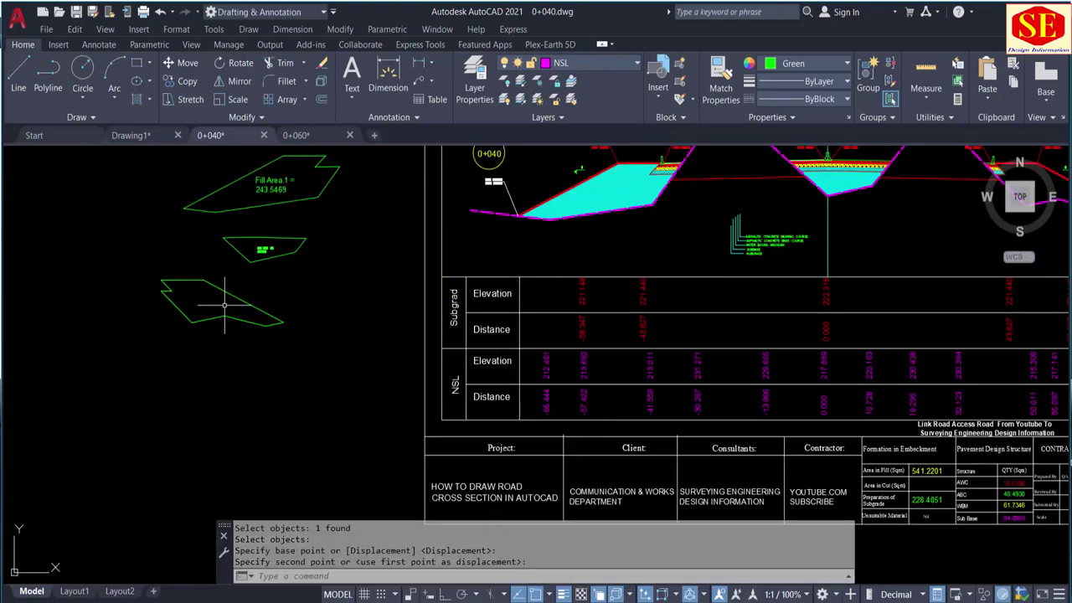
scroll(262, 314, "down", 2)
scroll(318, 220, "up", 4)
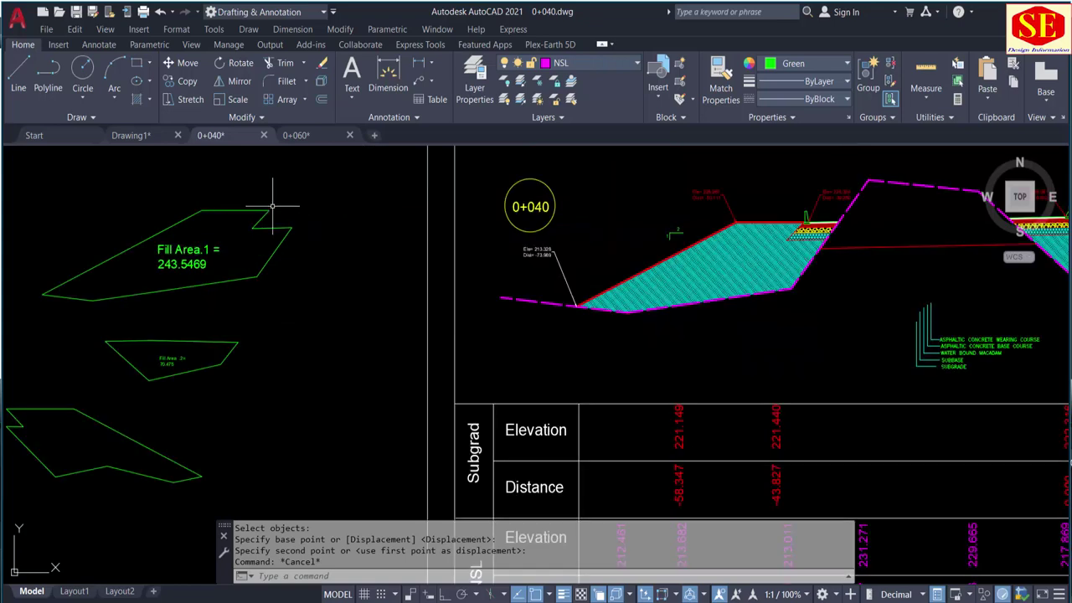
scroll(290, 222, "down", 2)
scroll(617, 219, "up", 4)
scroll(612, 239, "down", 4)
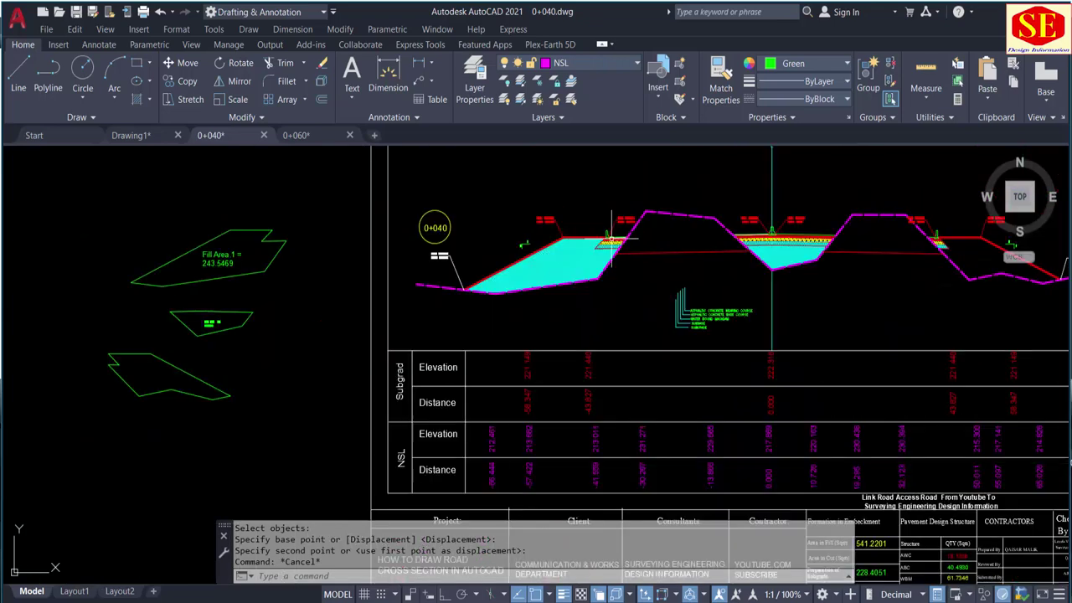
scroll(121, 368, "up", 4)
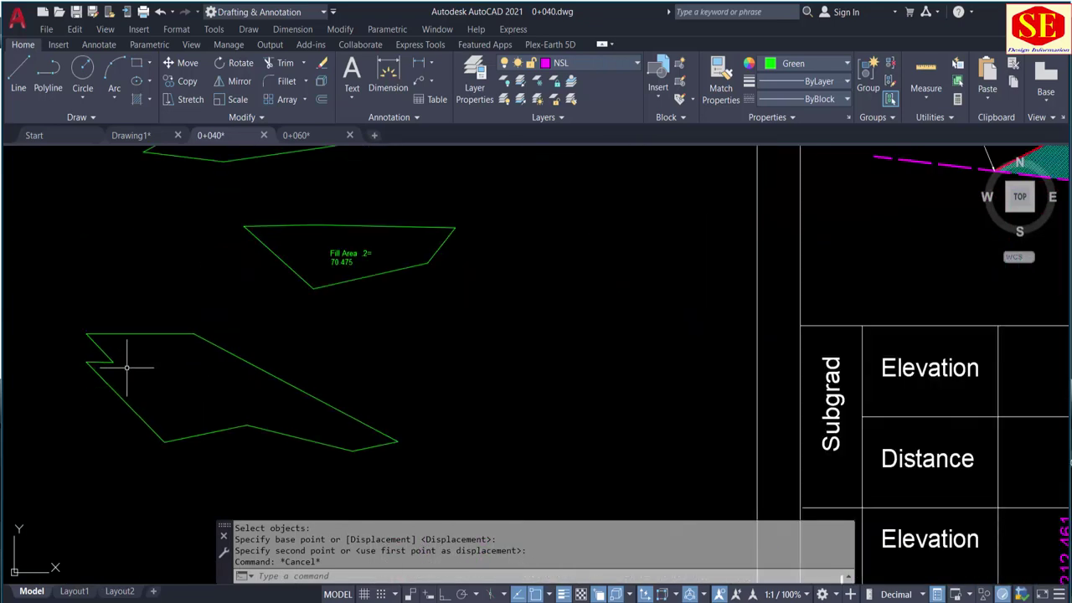
middle_click_drag(125, 366, 437, 322)
Measure the third fill polygon's area with the AA command's Object option
type("aa")
key("Return")
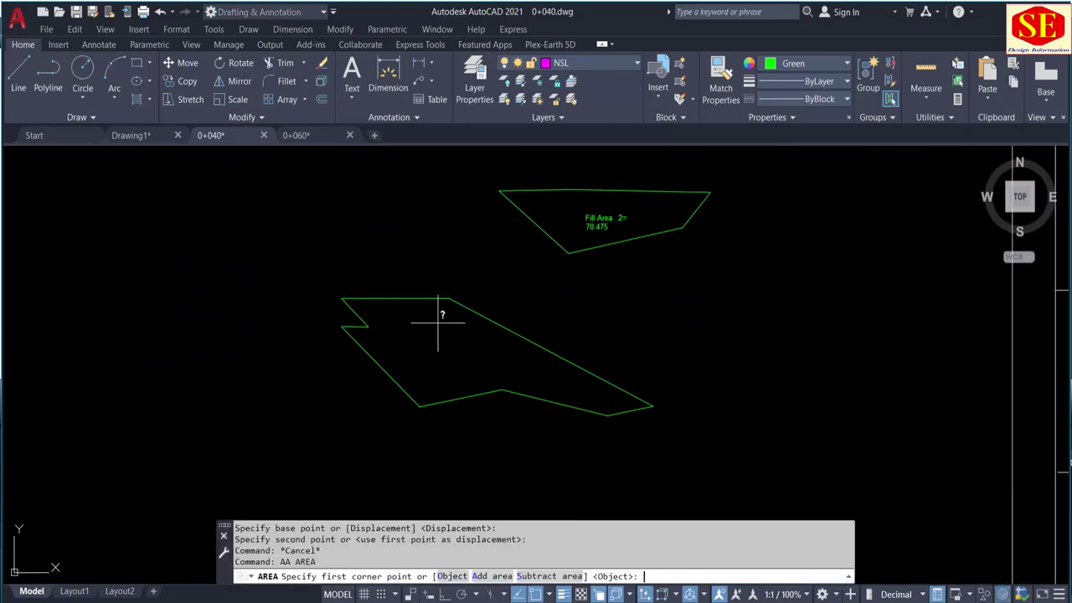
type("o")
key("Return")
left_click(403, 297)
key("Return")
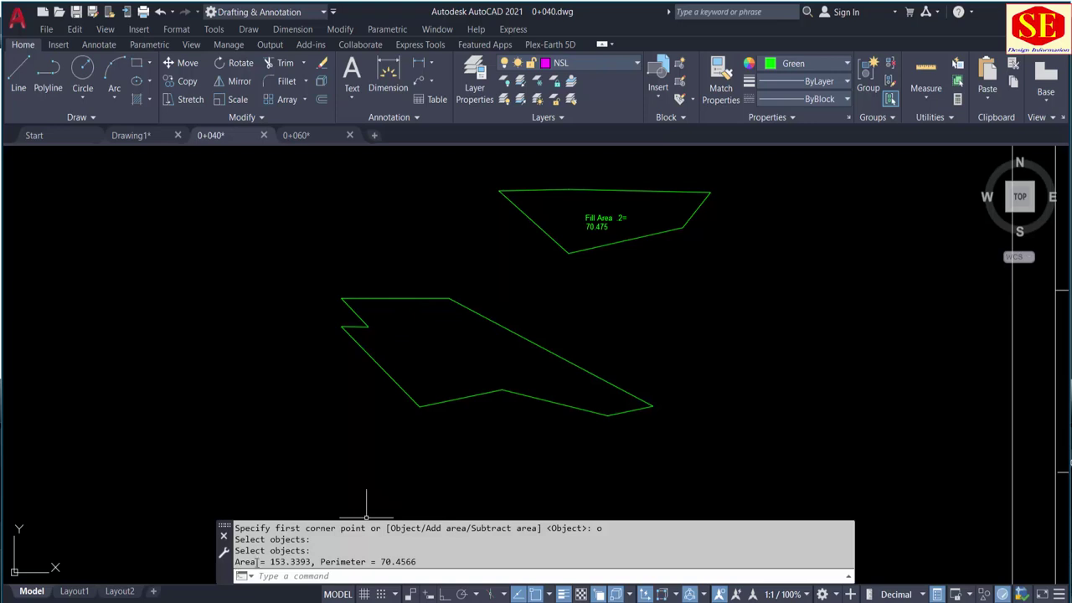
Copy the measured area 153.339 from the command line and paste it inside the polygon
mouse_move(312, 551)
left_mouse_down()
mouse_move(299, 554)
mouse_move(300, 569)
left_mouse_up()
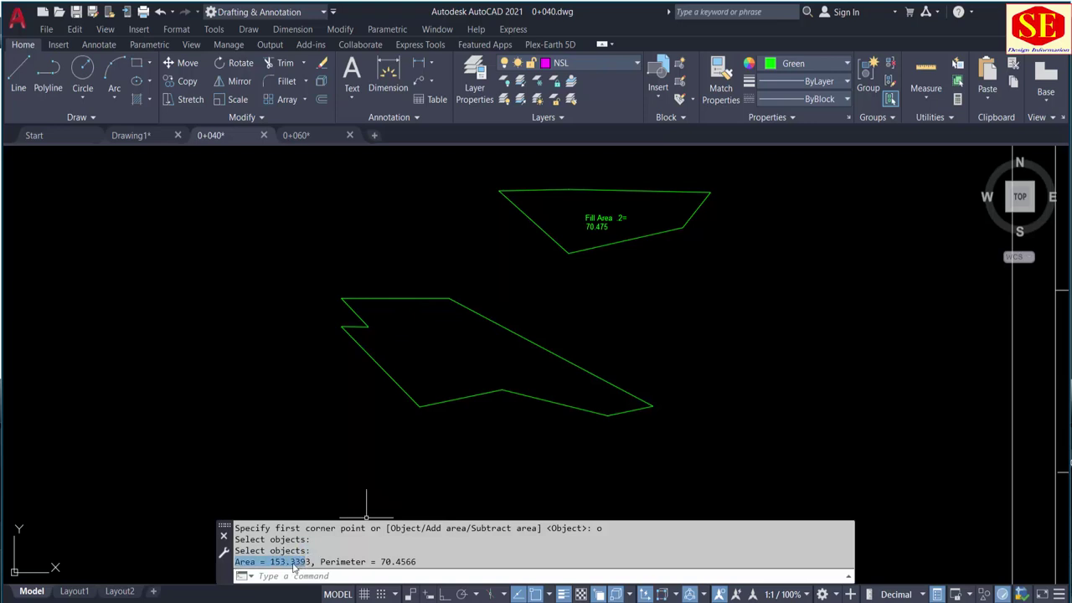
right_click(296, 569)
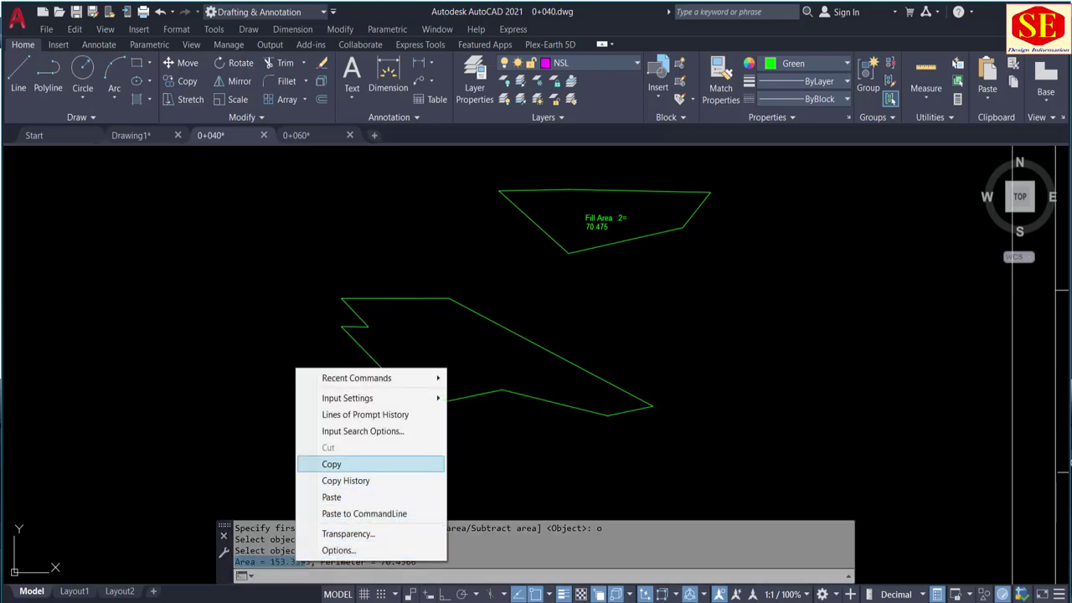
left_click(345, 463)
key("ctrl+v")
left_click(454, 347)
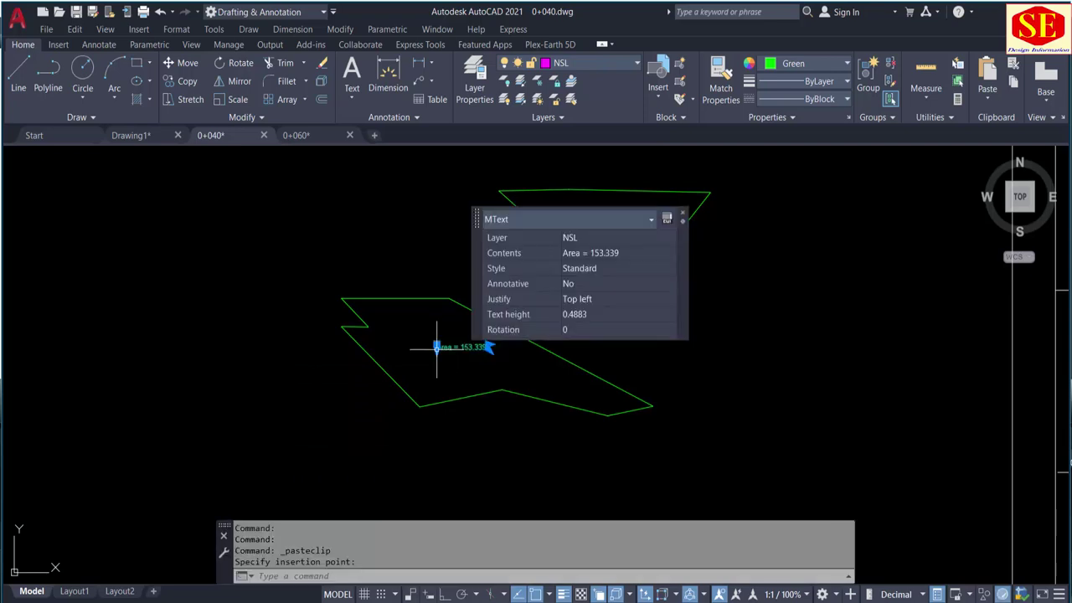
key("Escape")
Edit the pasted text to read 'Fill Area .3 = 153.339'
scroll(456, 346, "up", 4)
double_click(396, 344)
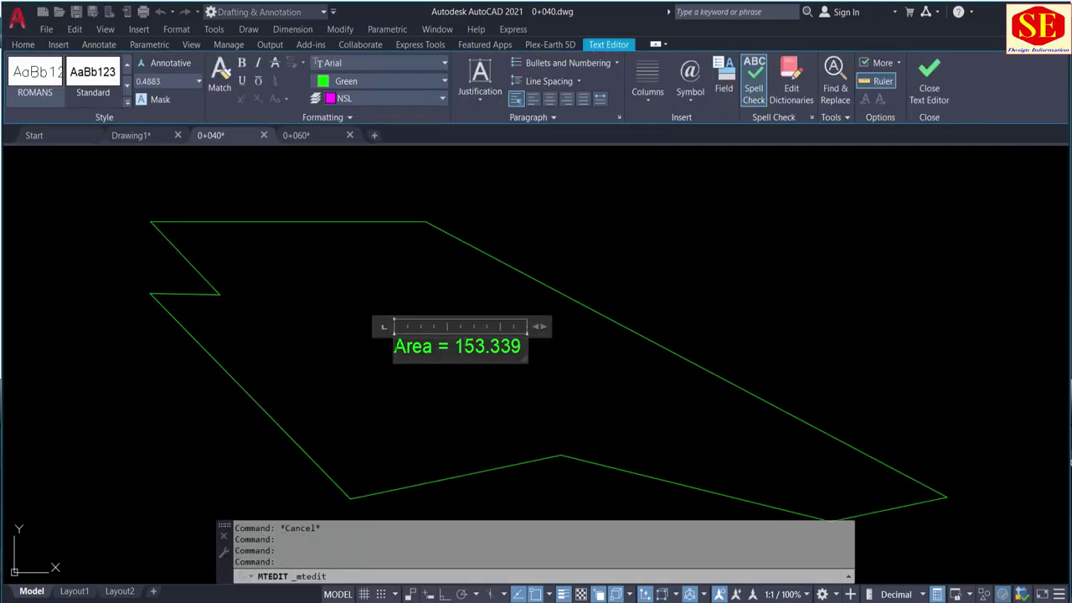
type("Fill")
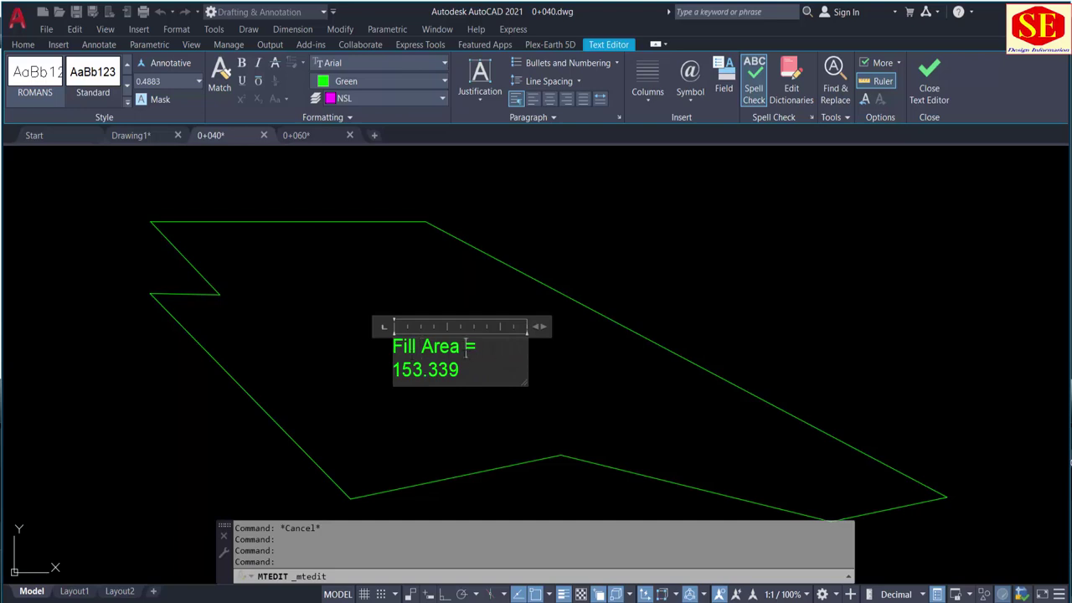
left_click(587, 411)
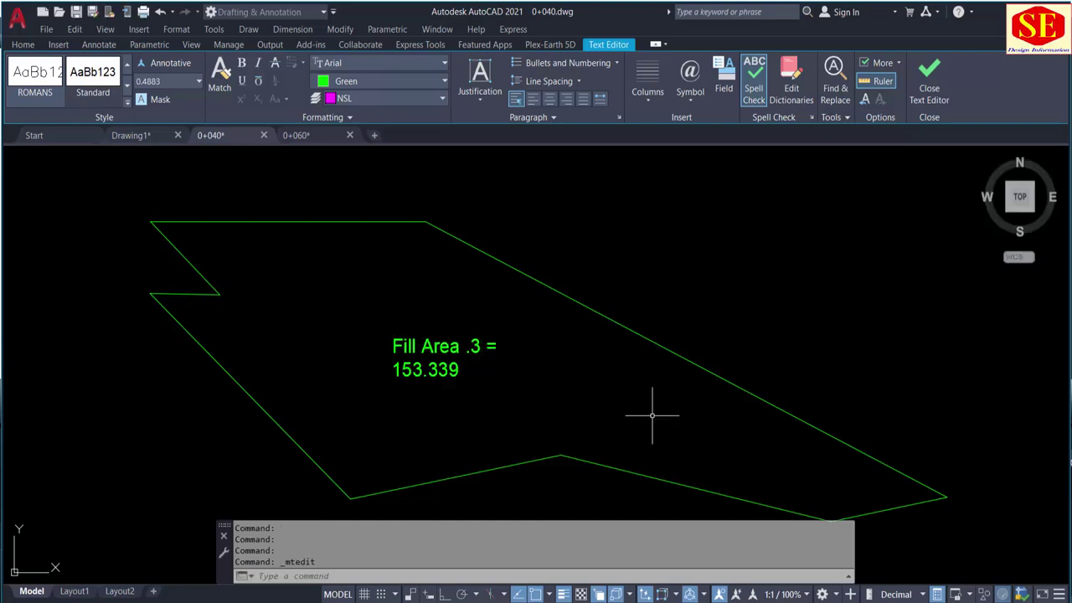
scroll(514, 363, "down", 3)
scroll(514, 364, "down", 2)
middle_click_drag(541, 316, 447, 428)
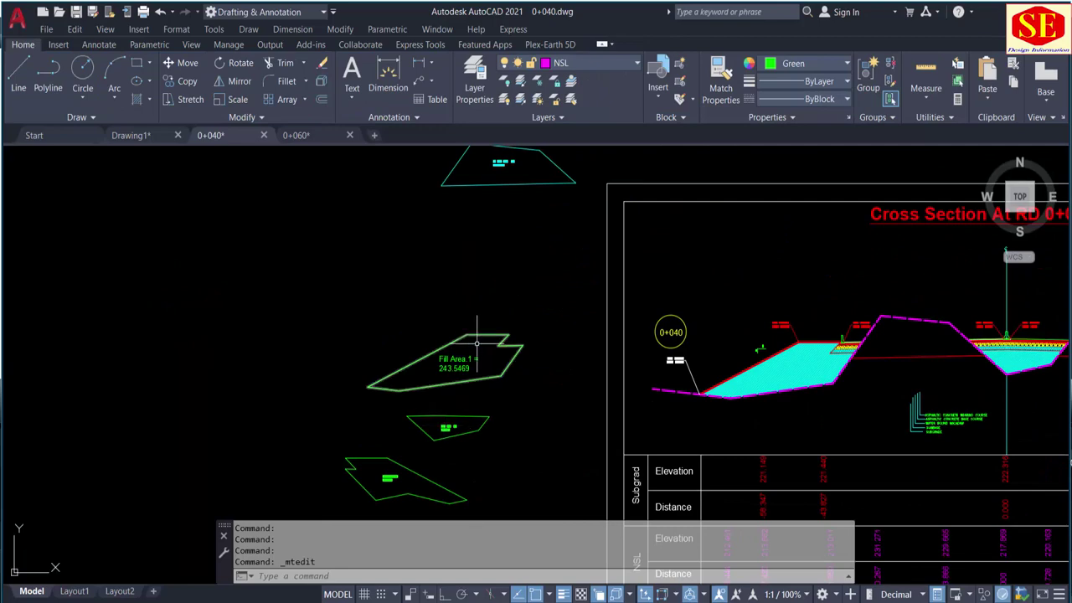
Hatch the right-hand fill region beneath the red slope using the H command
mouse_move(778, 405)
middle_mouse_down()
mouse_move(602, 386)
mouse_move(587, 359)
middle_mouse_up()
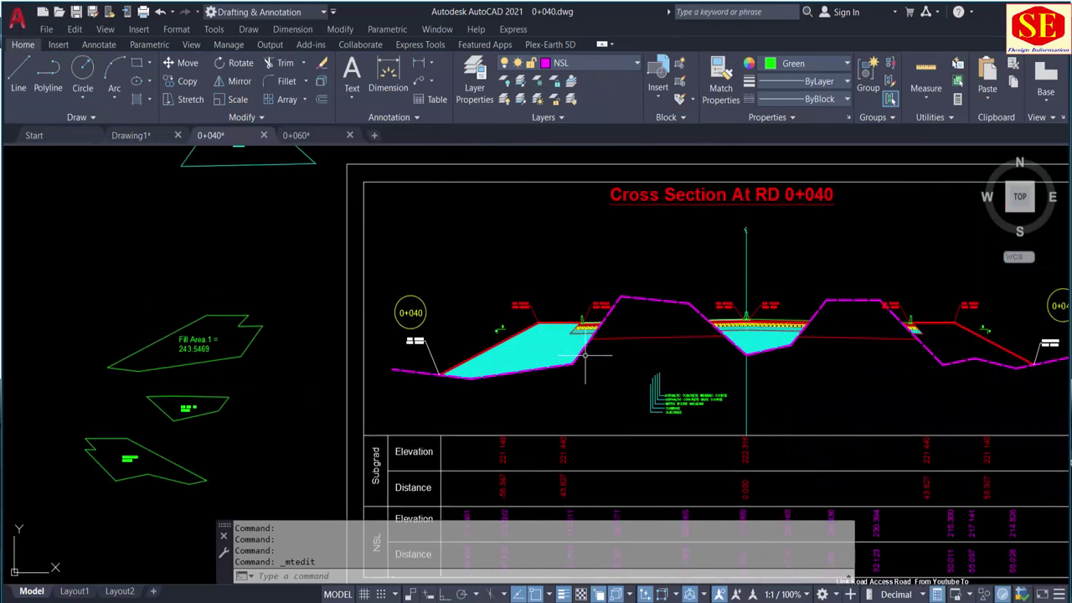
middle_click_drag(905, 335, 656, 349)
scroll(717, 346, "up", 4)
type("h")
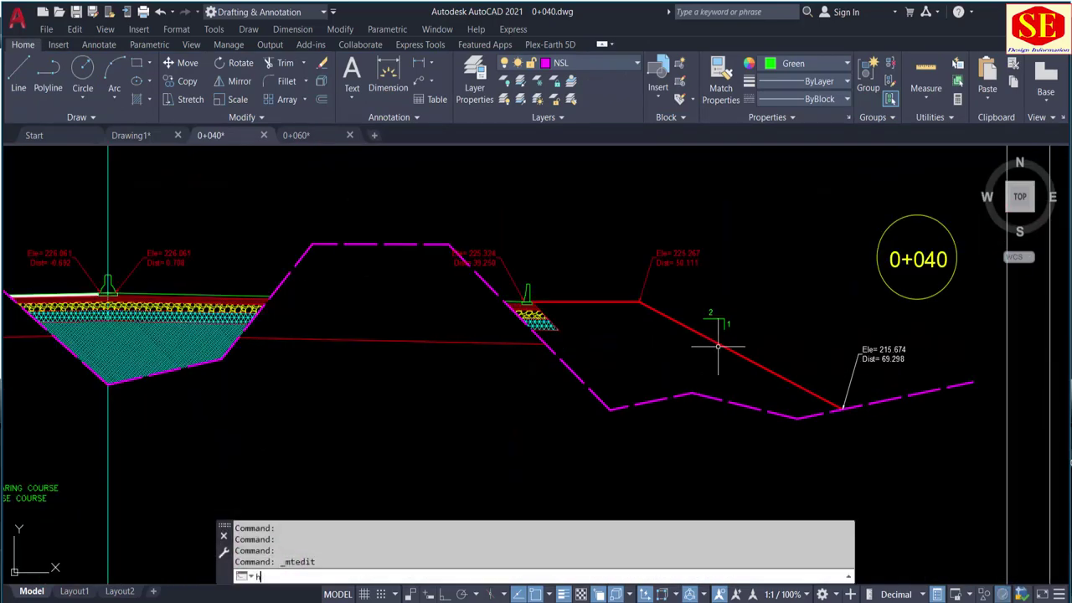
key("Return")
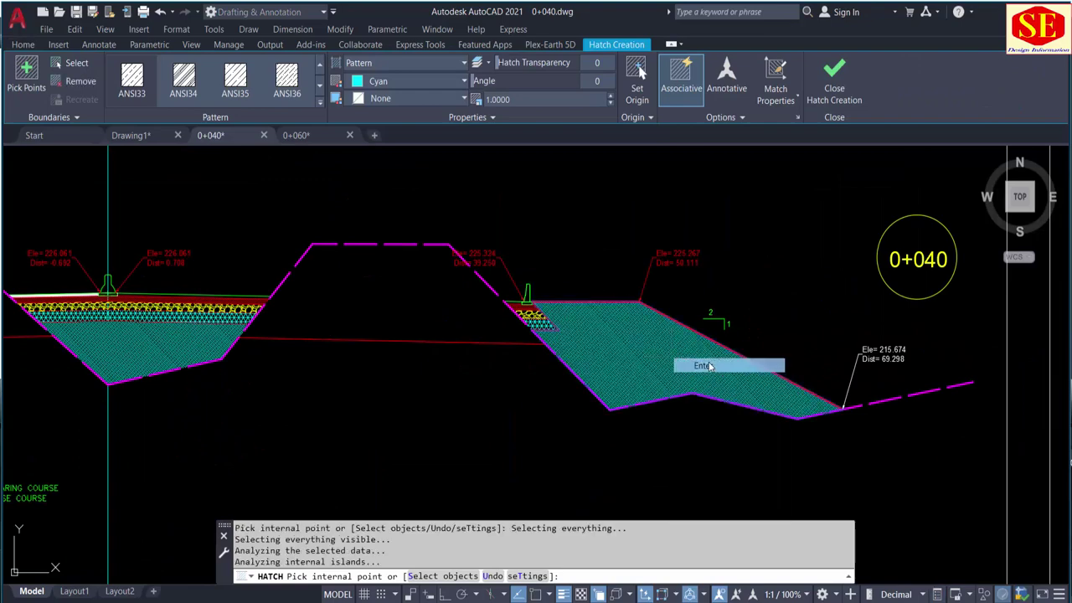
left_click(674, 360)
key("Return")
Pan and zoom back out to show the whole cross-section sheet and the left outlines
scroll(762, 323, "down", 2)
middle_click_drag(134, 327, 353, 327)
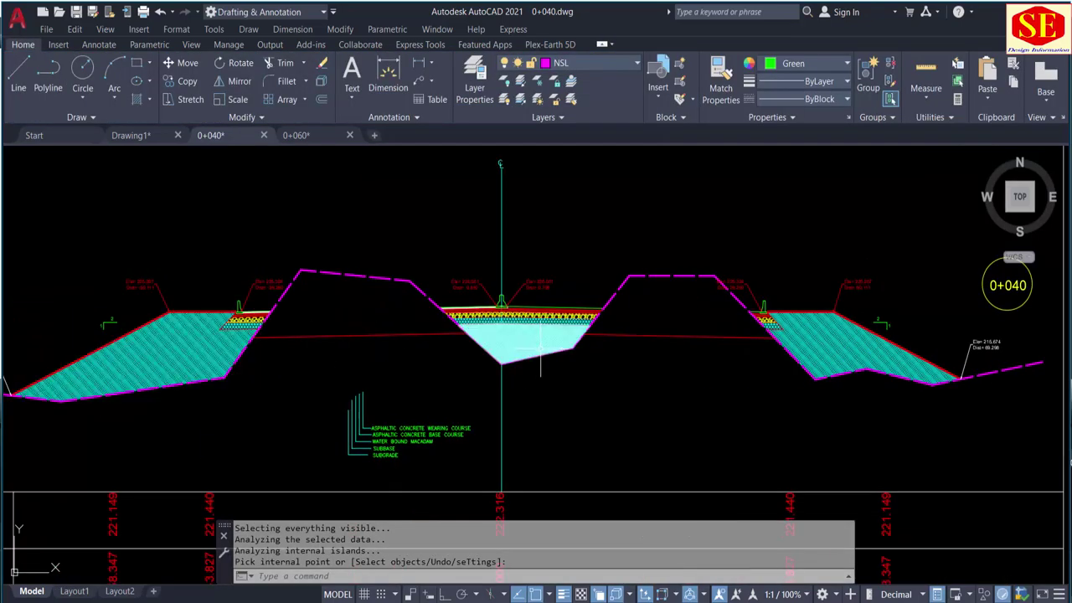
middle_click_drag(832, 357, 860, 366)
scroll(860, 365, "down", 1)
scroll(431, 335, "up", 2)
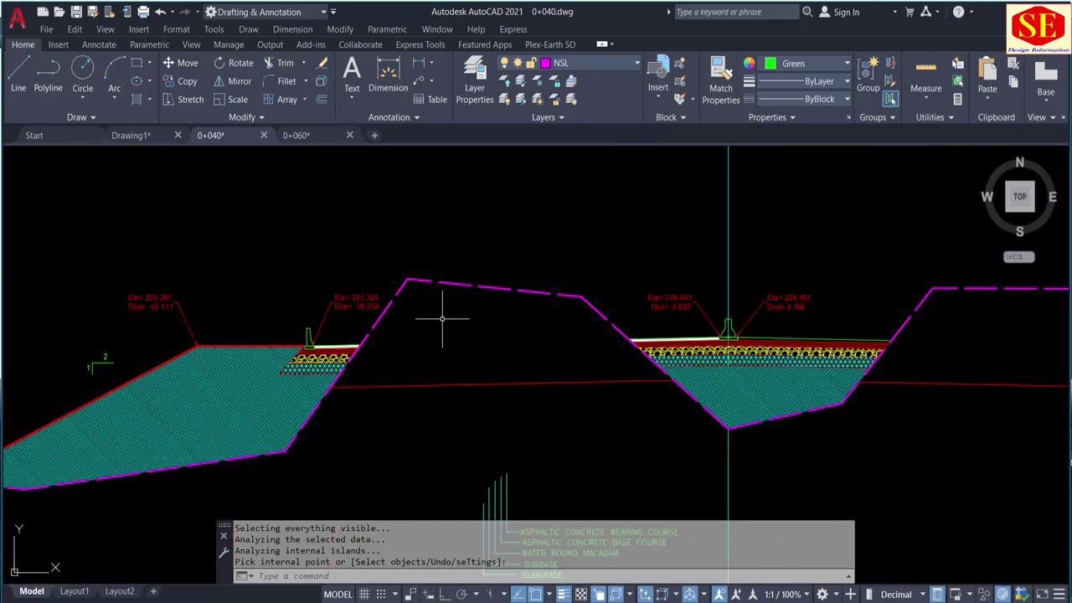
scroll(943, 310, "down", 1)
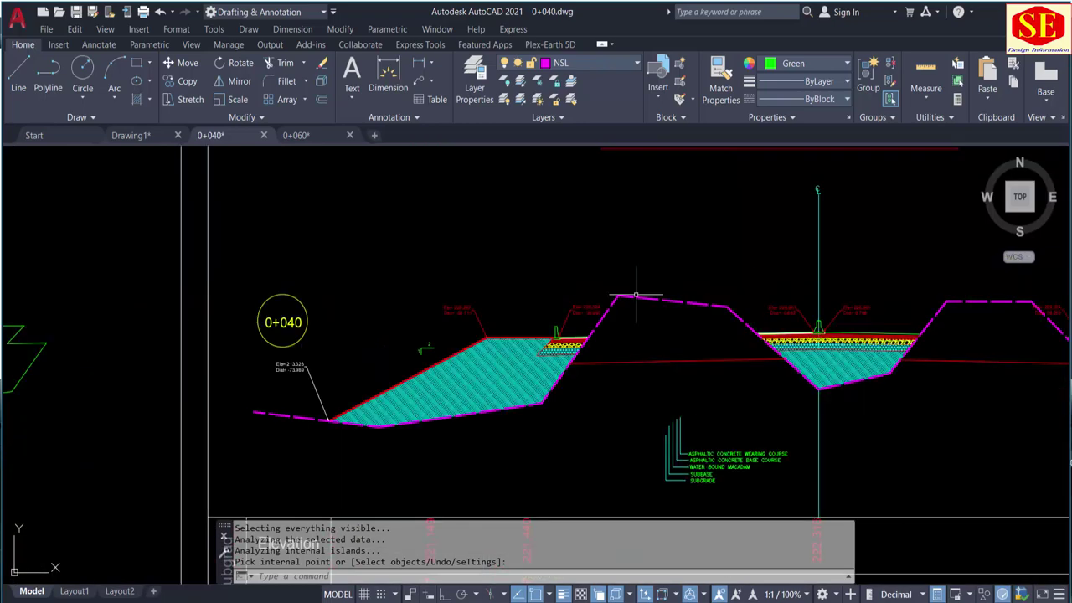
scroll(885, 306, "down", 1)
middle_click_drag(1063, 354, 754, 360)
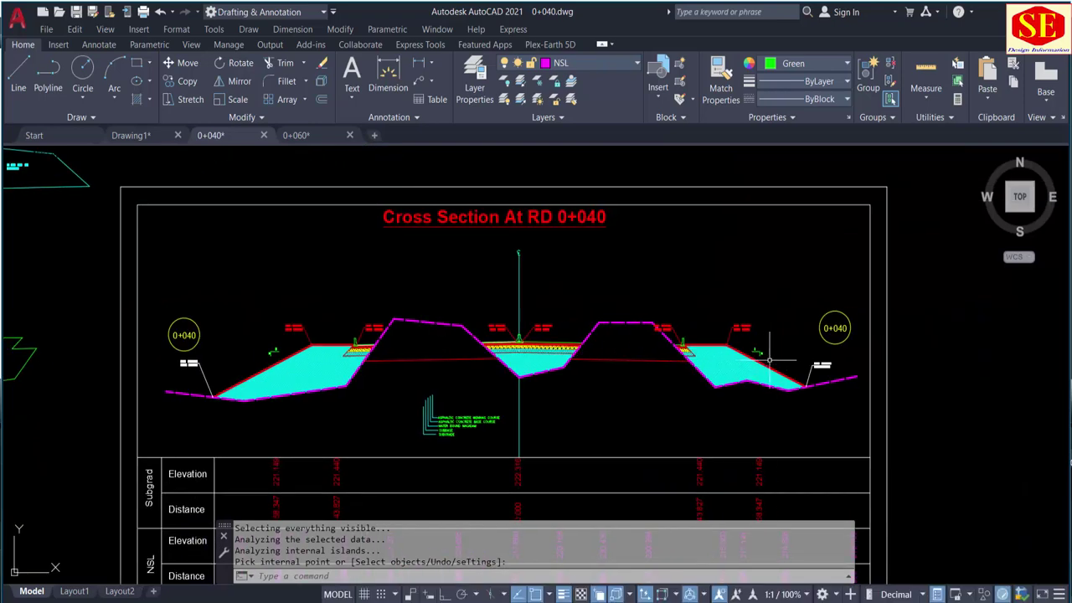
middle_click_drag(318, 352, 792, 383)
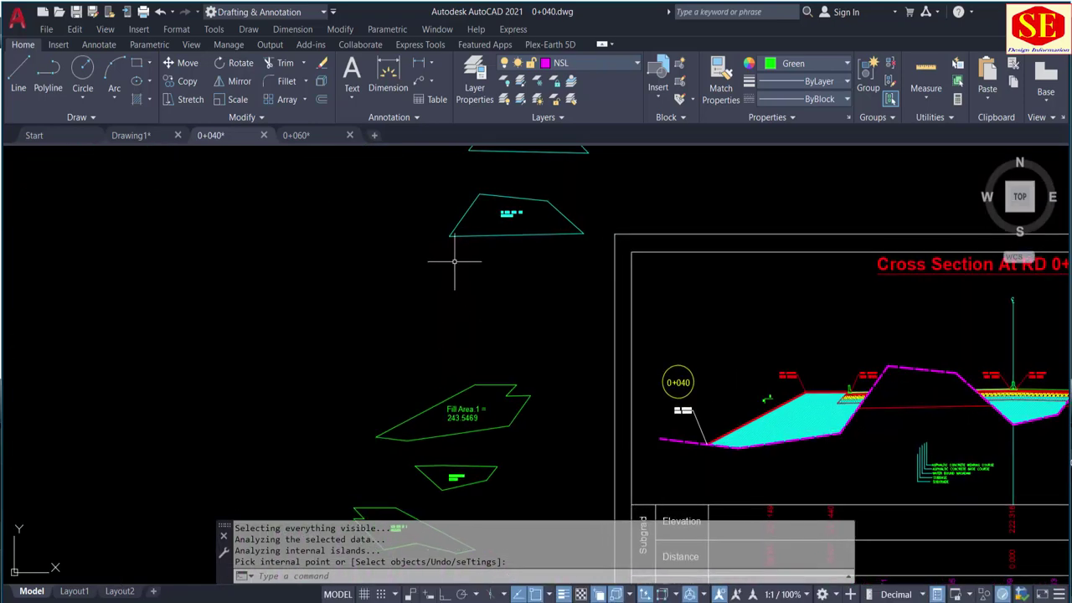
Bring the three labelled fill areas into view and launch Windows Calculator
mouse_move(435, 246)
middle_mouse_down()
mouse_move(451, 364)
mouse_move(511, 297)
middle_mouse_up()
scroll(505, 210, "up", 2)
scroll(519, 262, "down", 1)
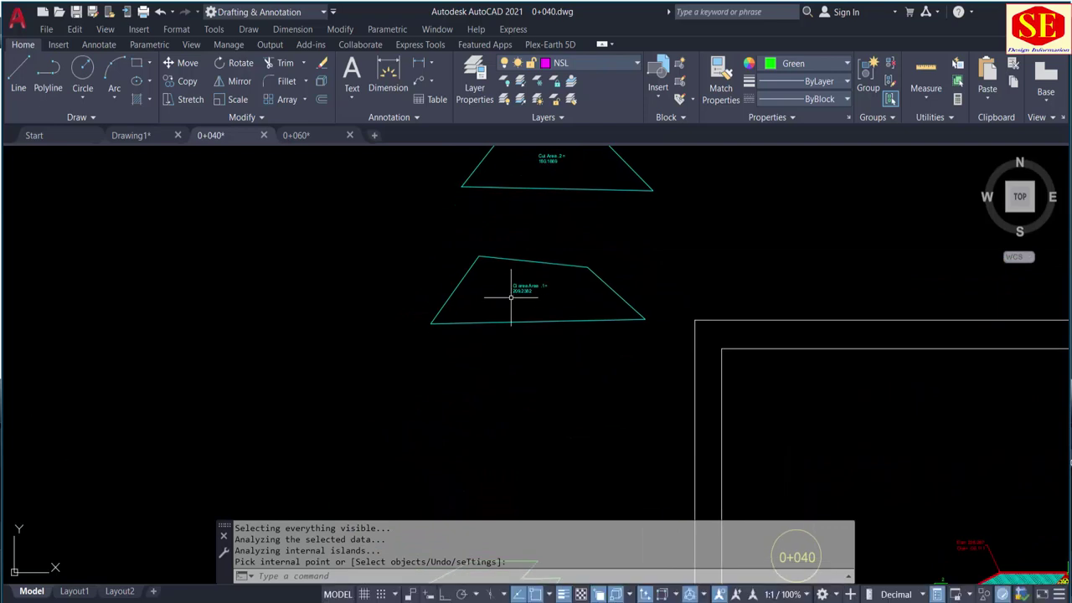
scroll(511, 296, "down", 2)
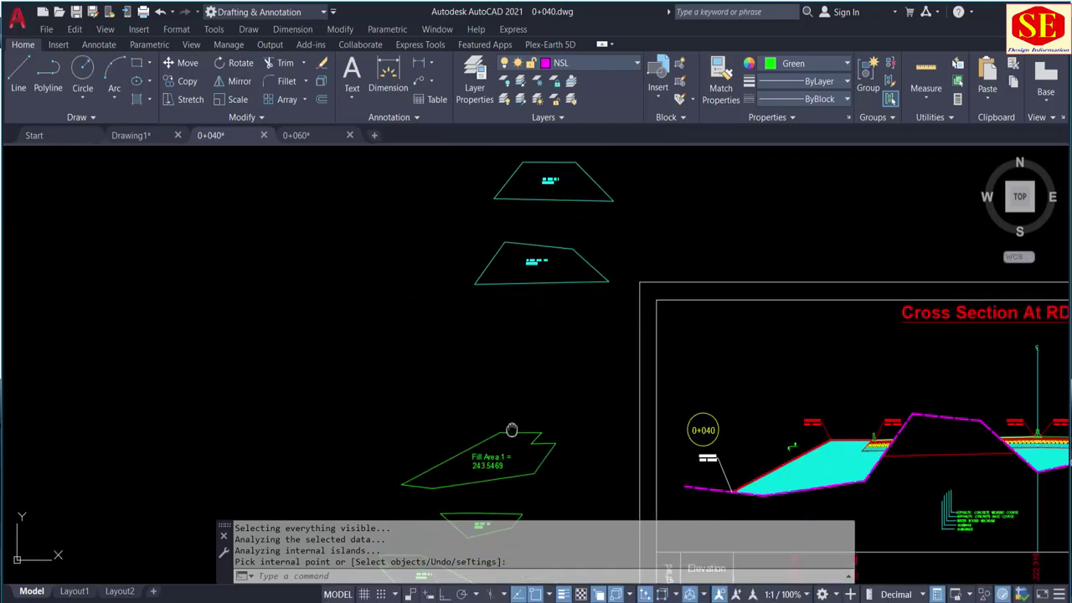
scroll(555, 283, "up", 1)
scroll(514, 368, "up", 2)
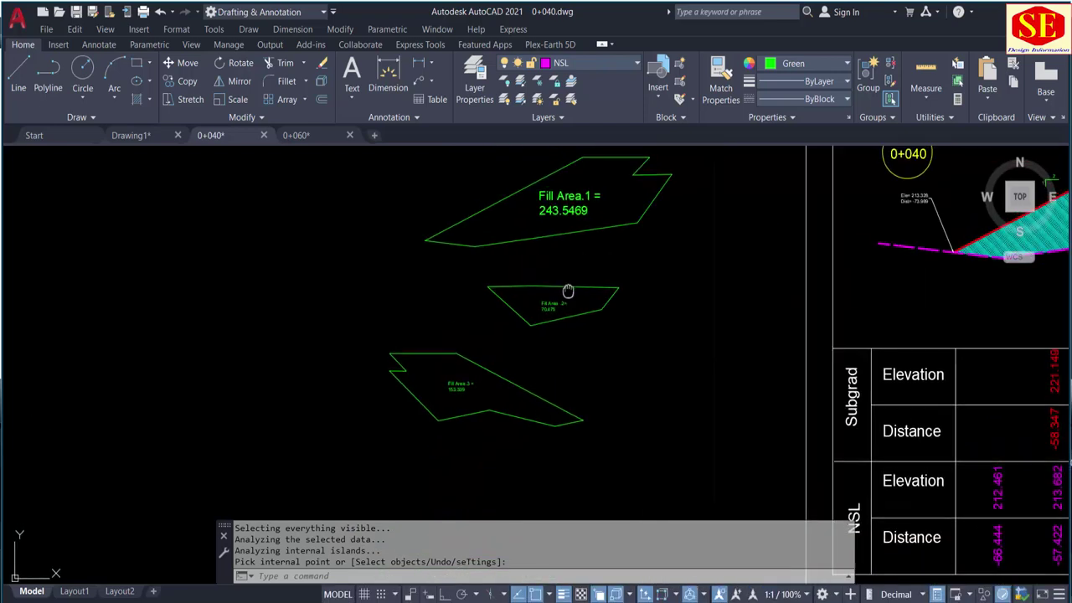
scroll(553, 268, "up", 1)
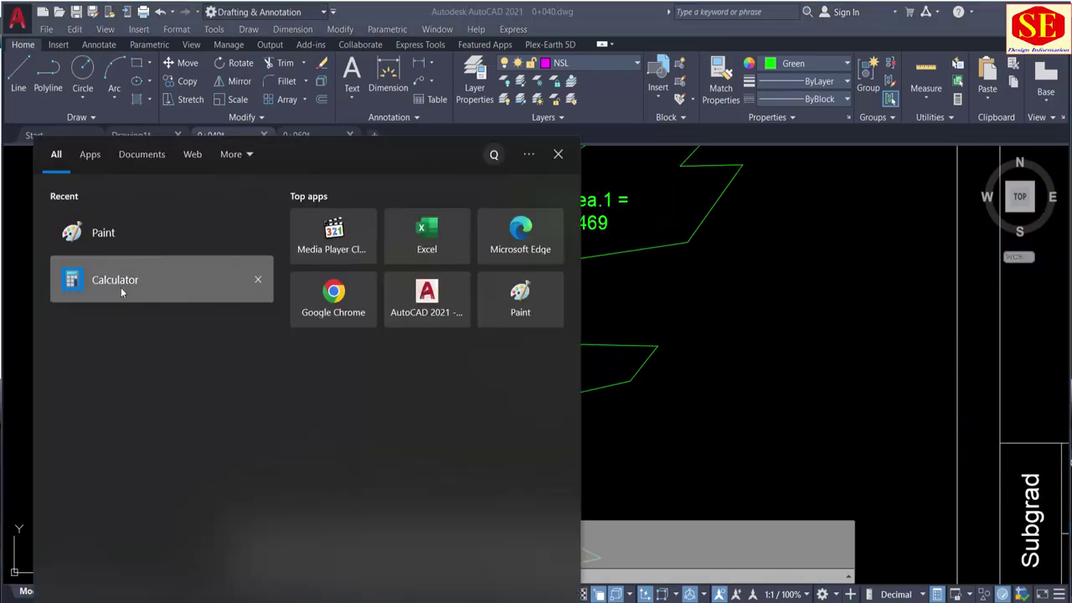
left_click(121, 289)
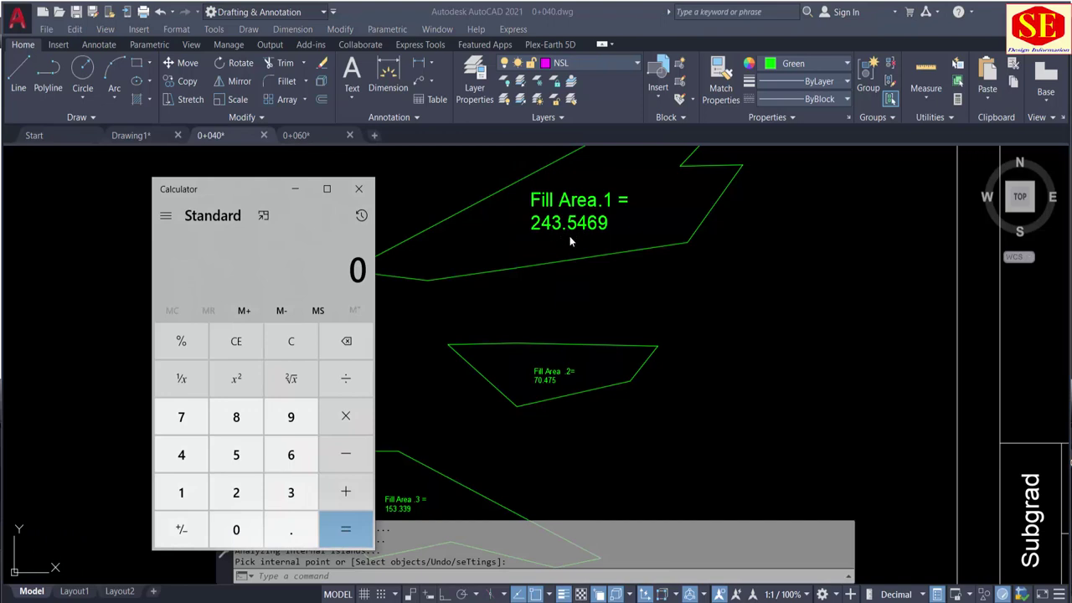
Sum the fill areas 243.5469 + 74.475 + 153.339 in Calculator to get 471.3609
type("2")
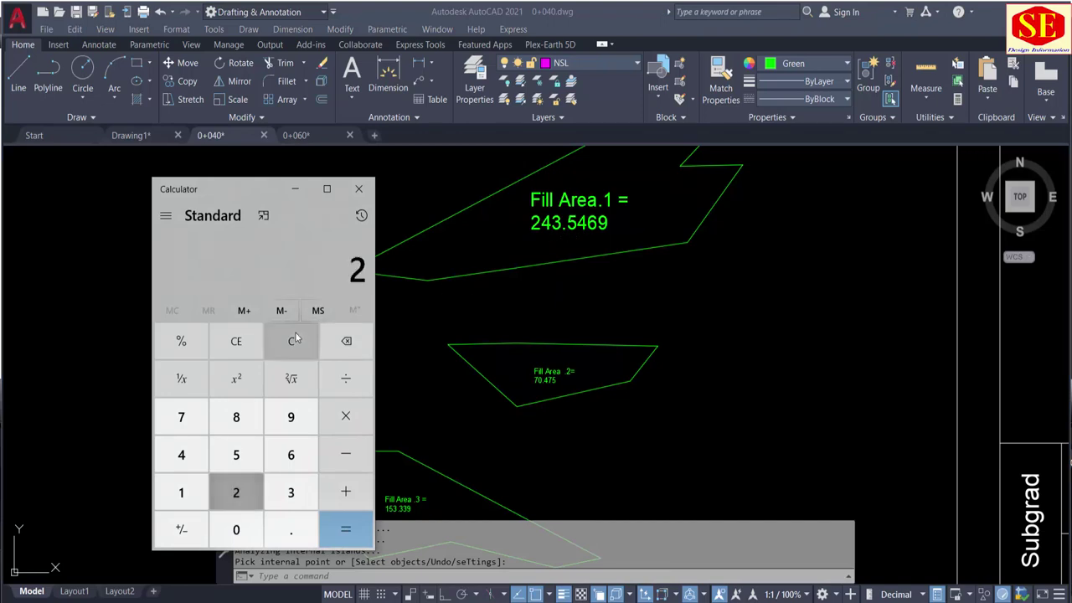
type("43.")
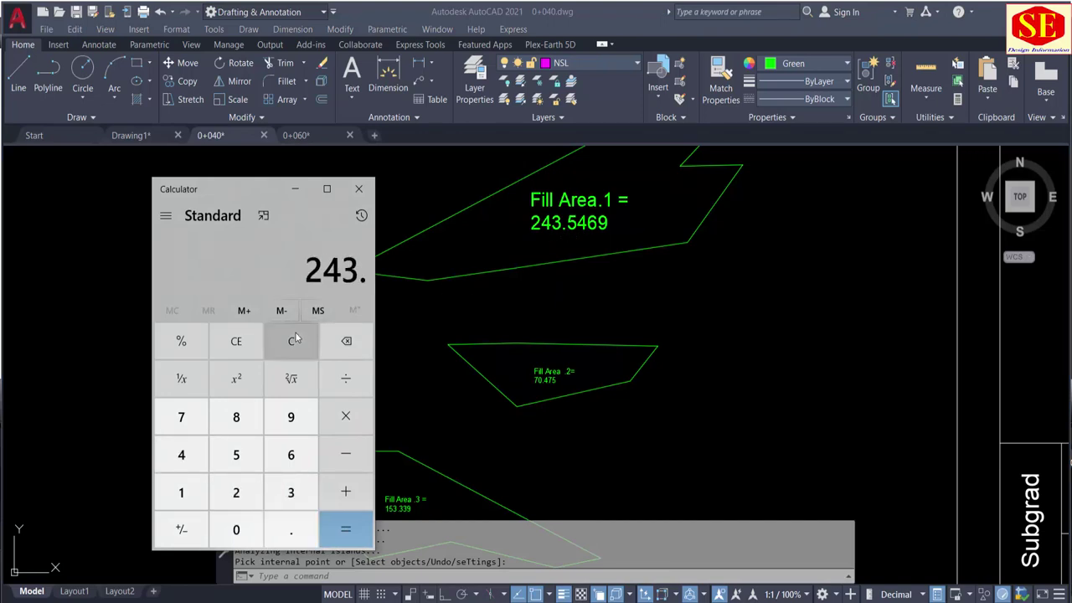
type("5469")
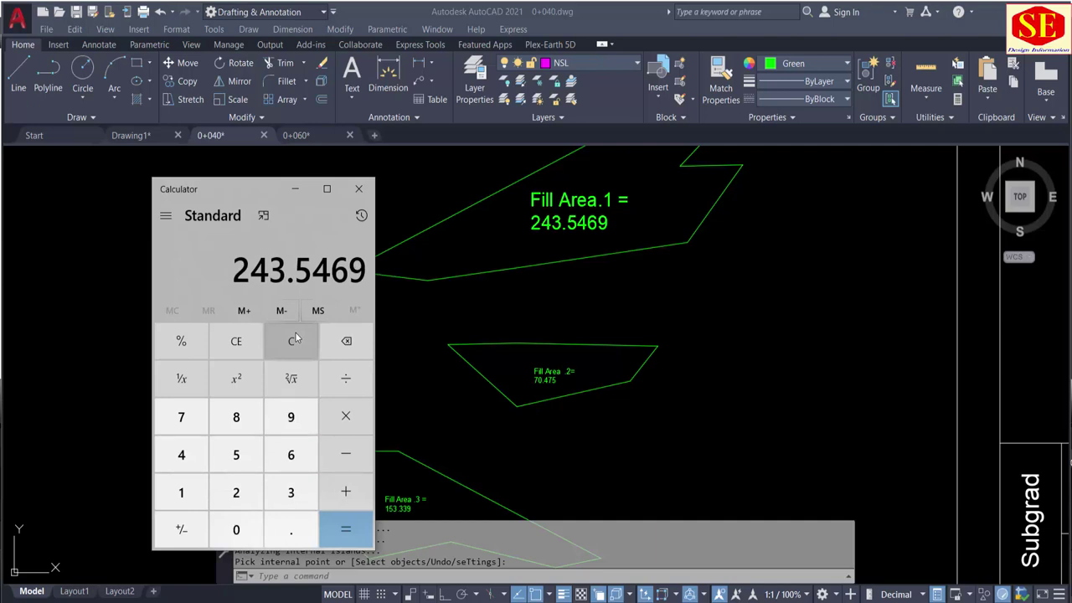
scroll(546, 373, "up", 4)
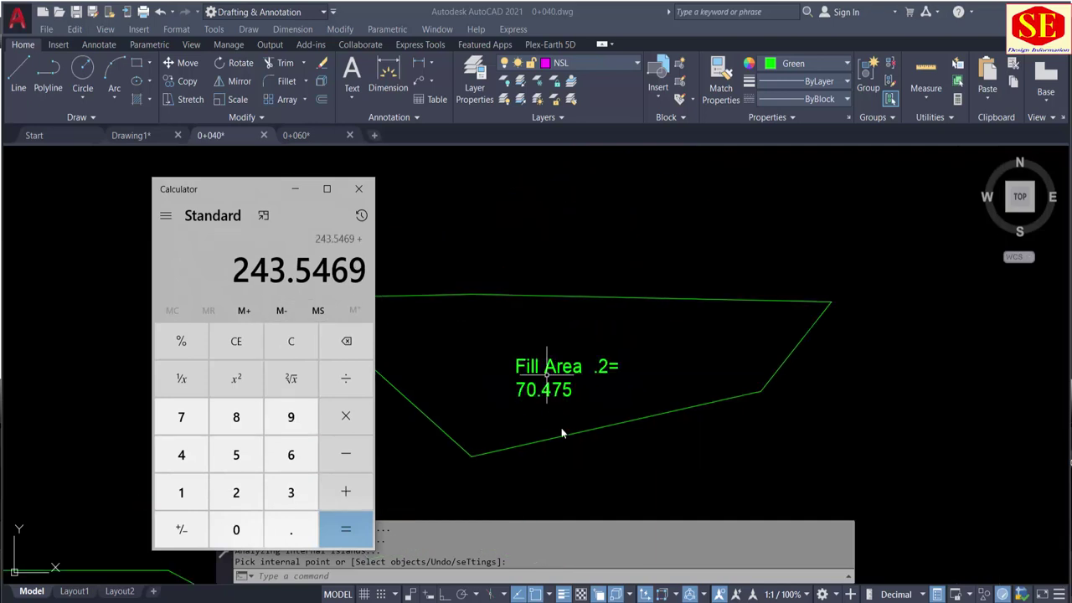
type("74.47")
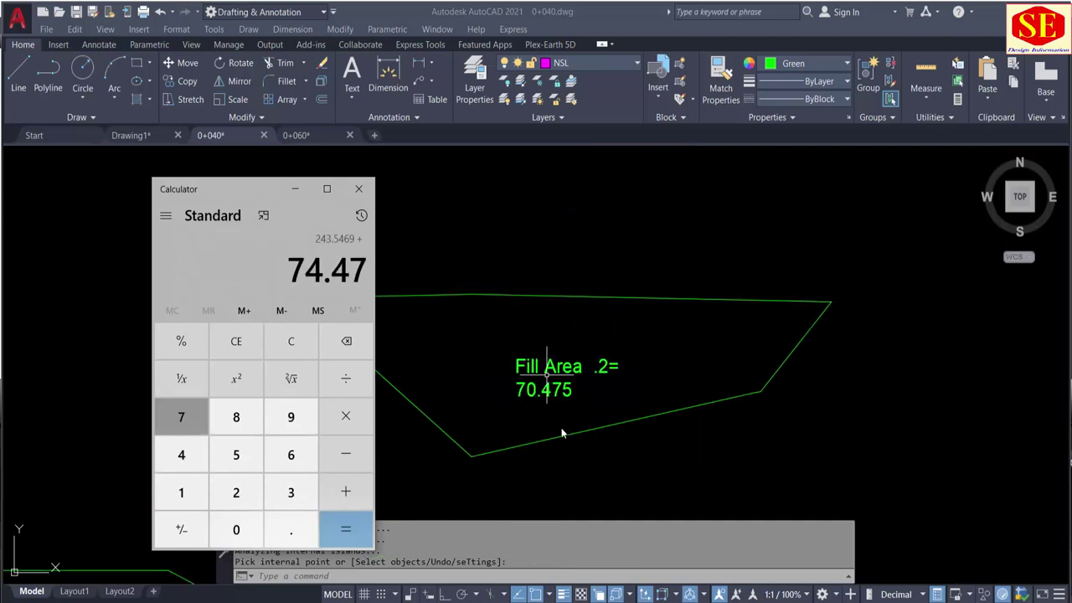
type("5")
key("plus")
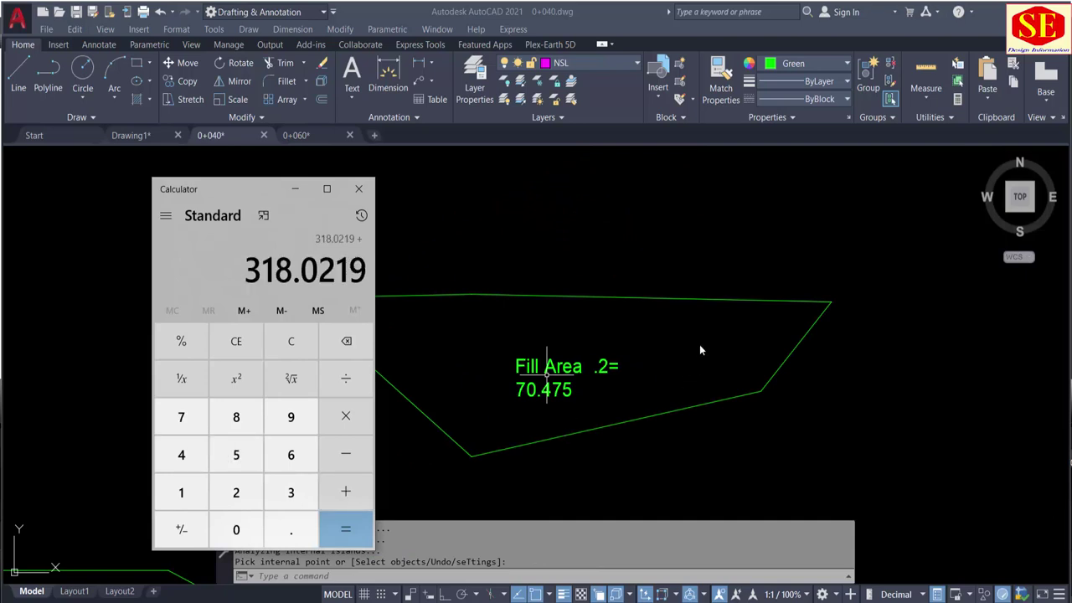
scroll(670, 377, "down", 5)
scroll(636, 406, "up", 2)
scroll(631, 387, "up", 3)
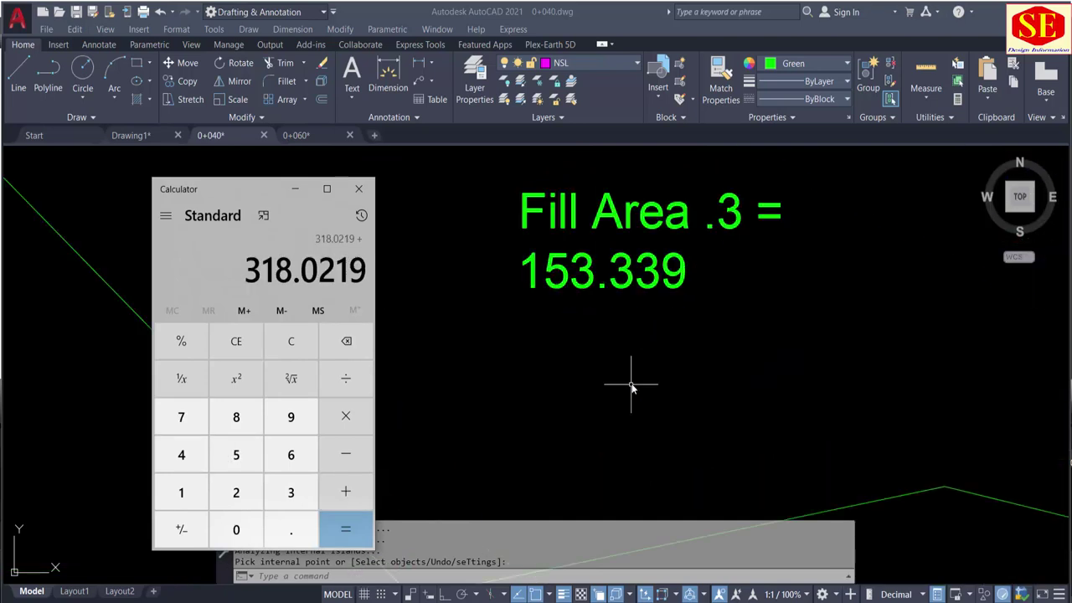
type("153.33")
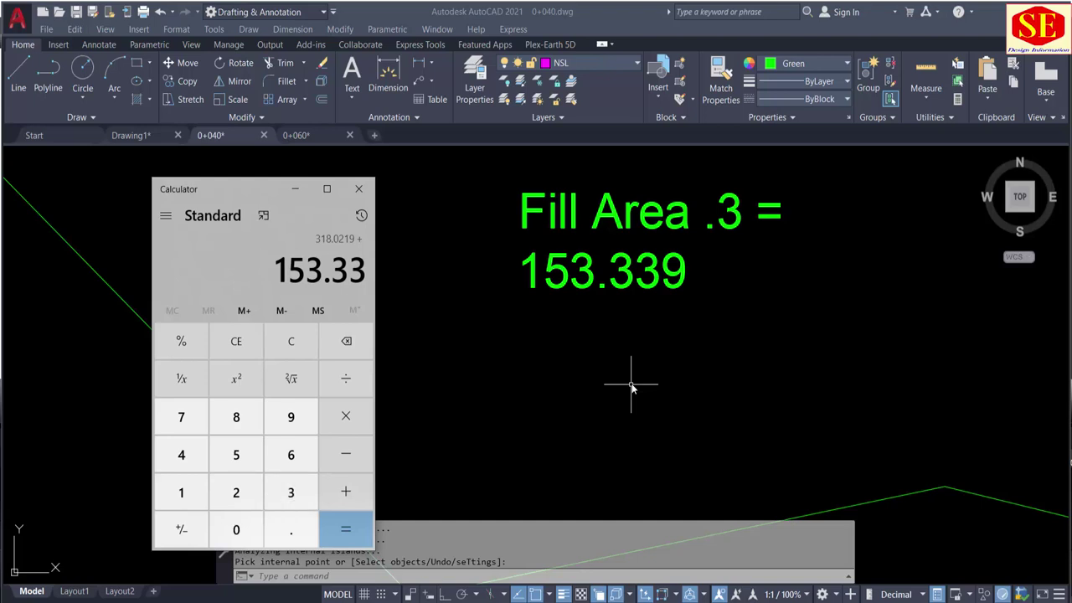
type("9")
key("Return")
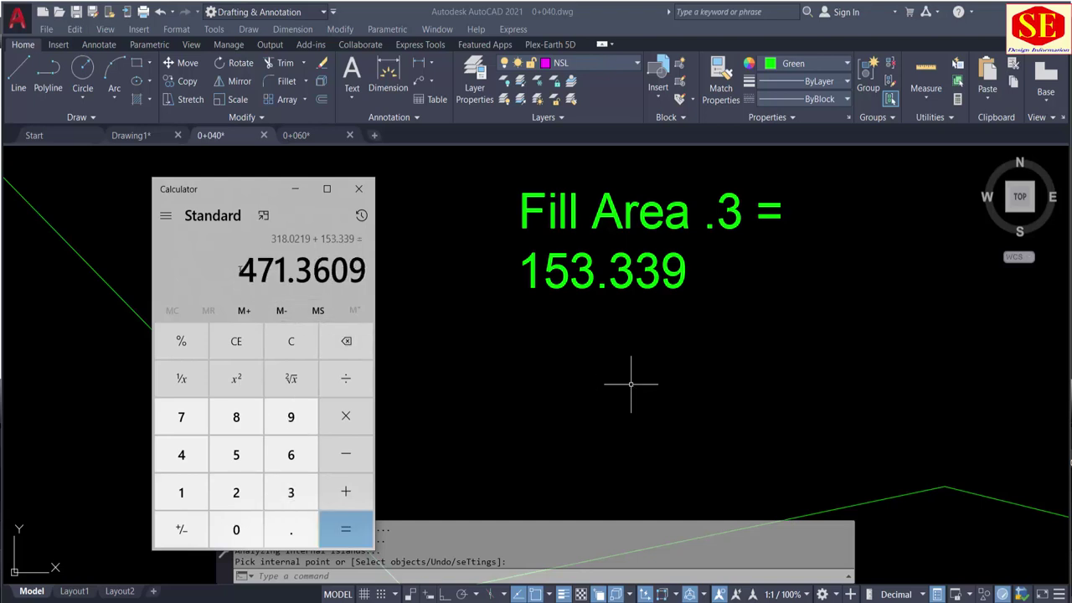
Copy the Calculator result 471.3609
left_click_drag(240, 270, 364, 270)
key("ctrl+c")
right_click(350, 273)
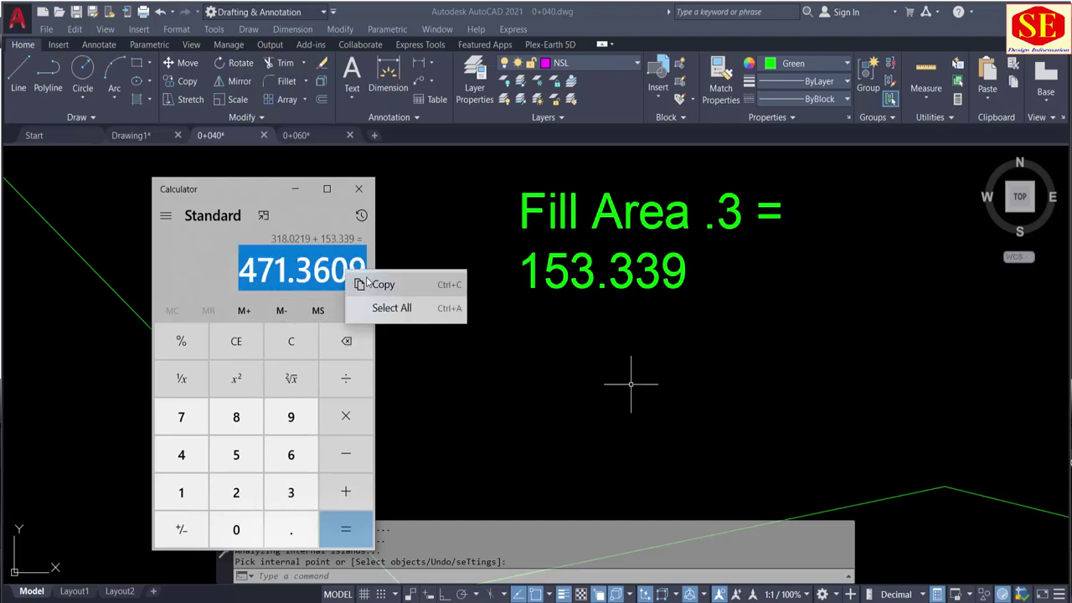
left_click(388, 289)
scroll(388, 237, "down", 3)
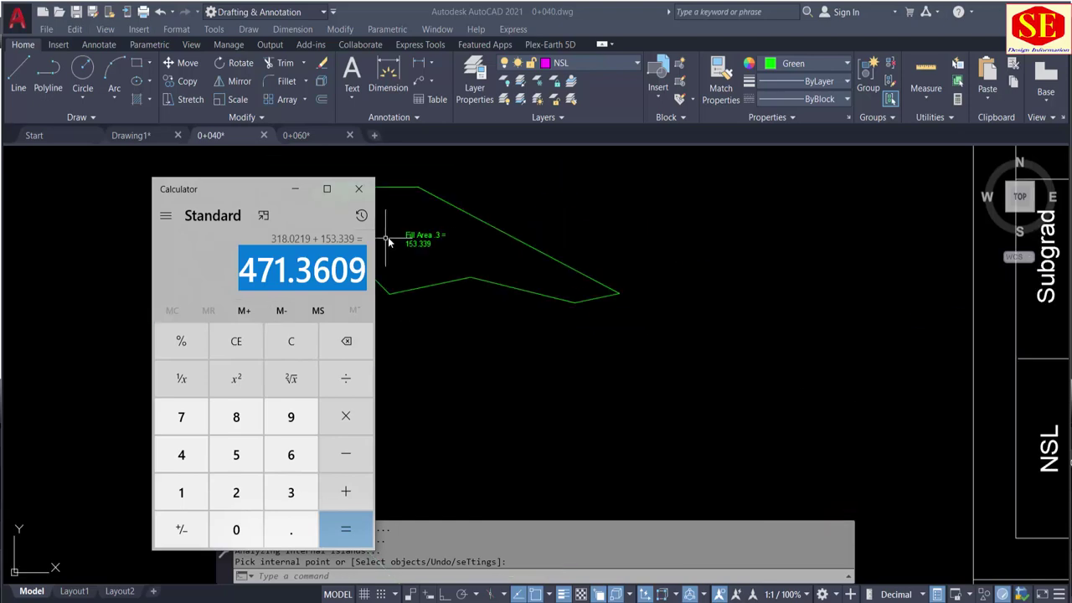
Replace the title-block Area in Fill value 541.2201 with the pasted 471.3609
left_click(728, 261)
scroll(751, 246, "down", 3)
scroll(791, 323, "up", 1)
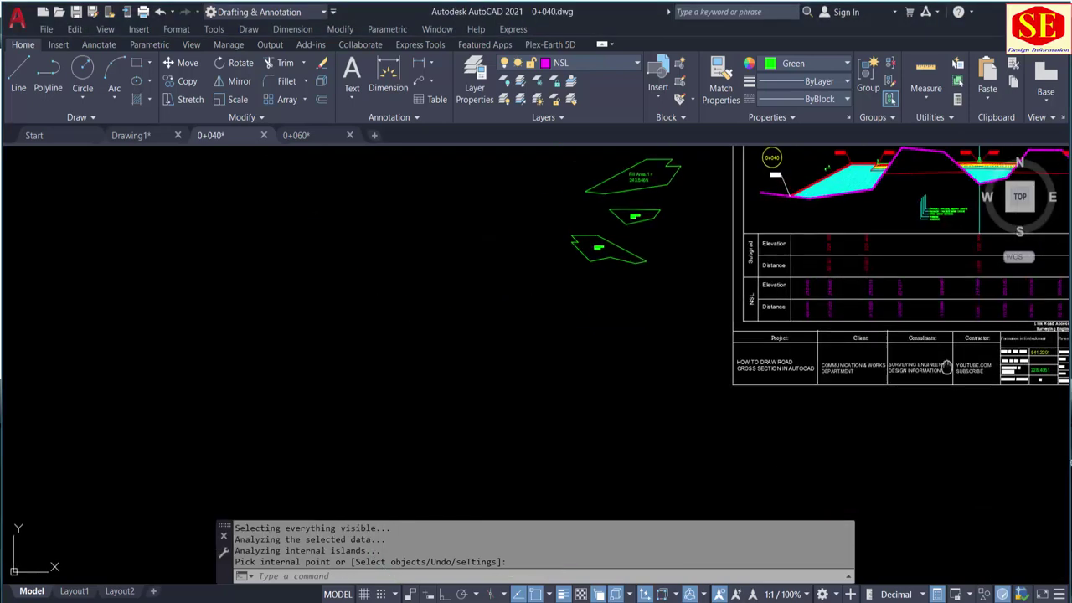
scroll(779, 319, "up", 2)
scroll(745, 318, "up", 2)
scroll(722, 335, "up", 1)
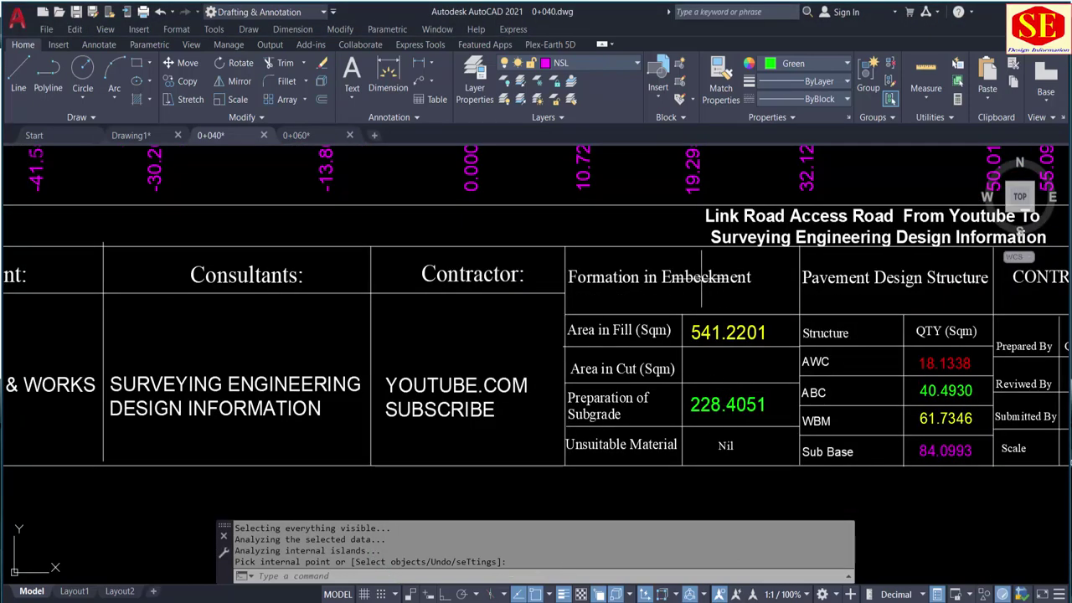
double_click(725, 333)
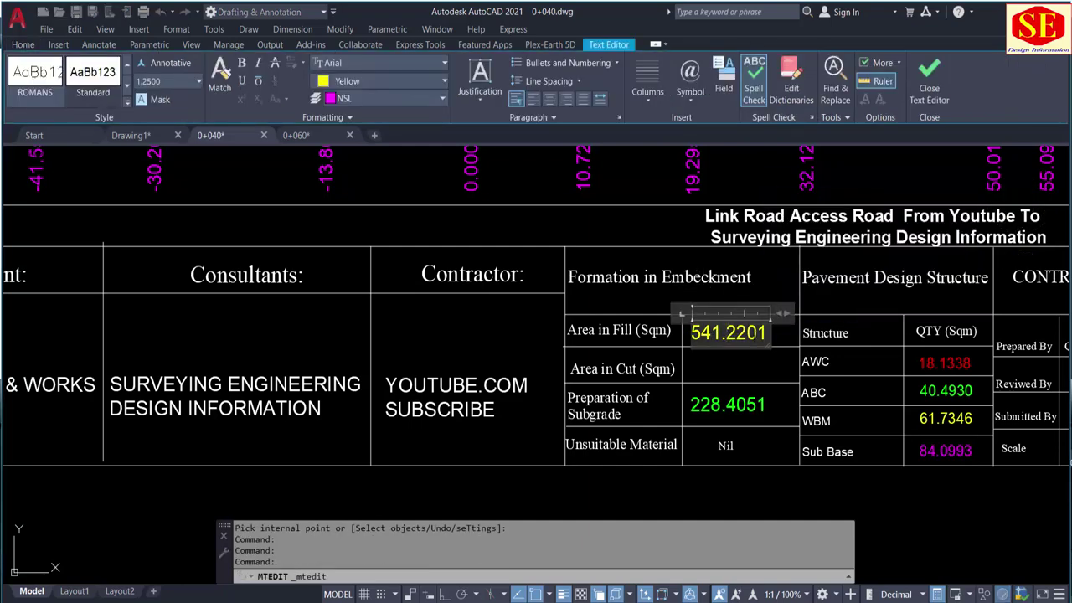
key("ctrl+v")
key("ctrl+a")
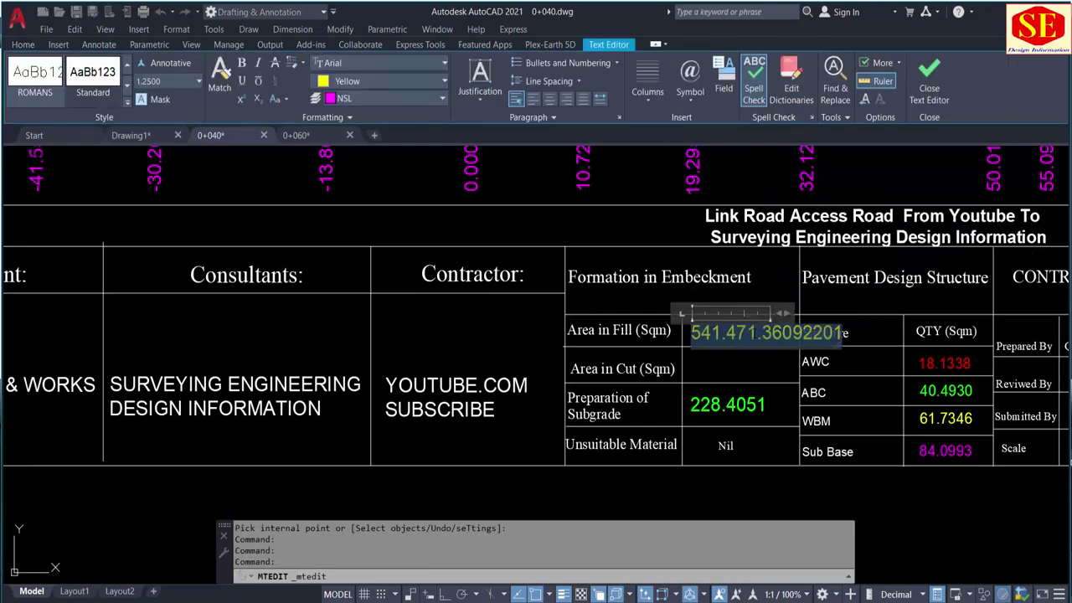
key("Delete")
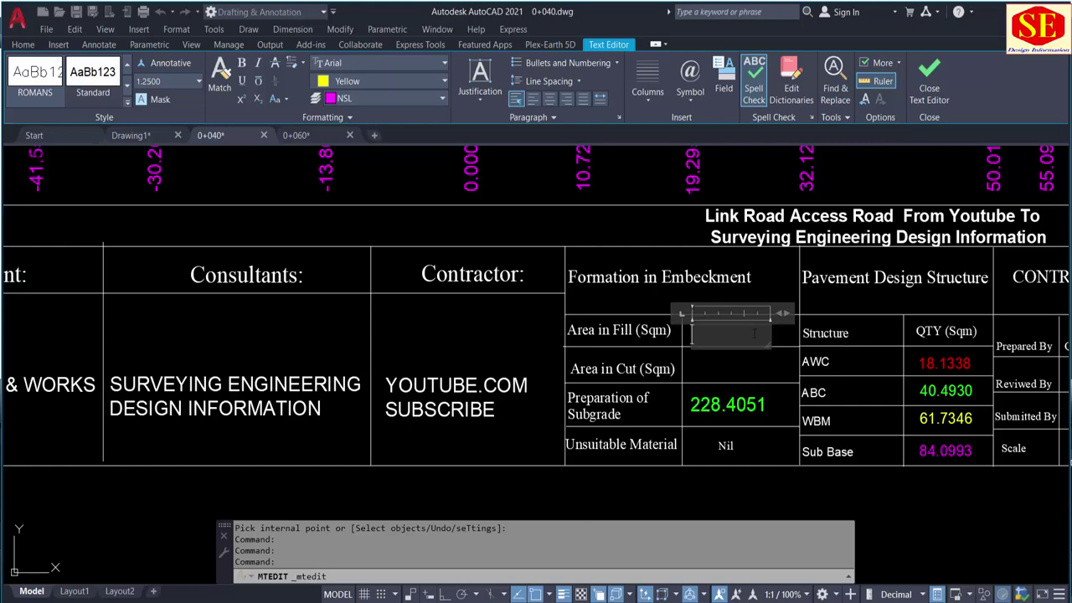
key("ctrl+v")
left_click(761, 353)
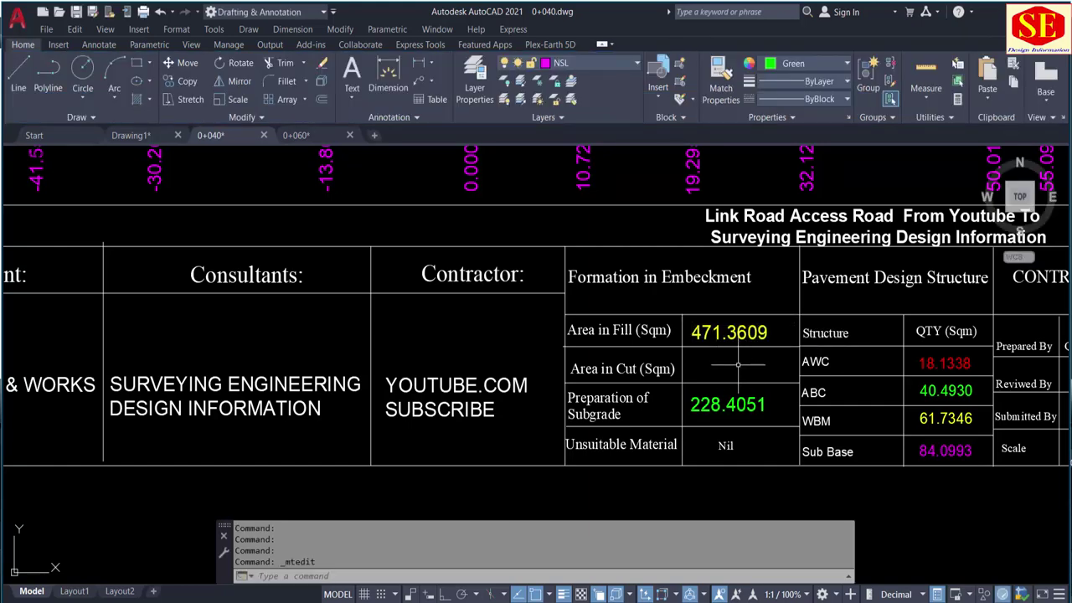
Cancel an accidental selection while reviewing the updated quantity table
scroll(738, 364, "down", 4)
scroll(737, 362, "up", 4)
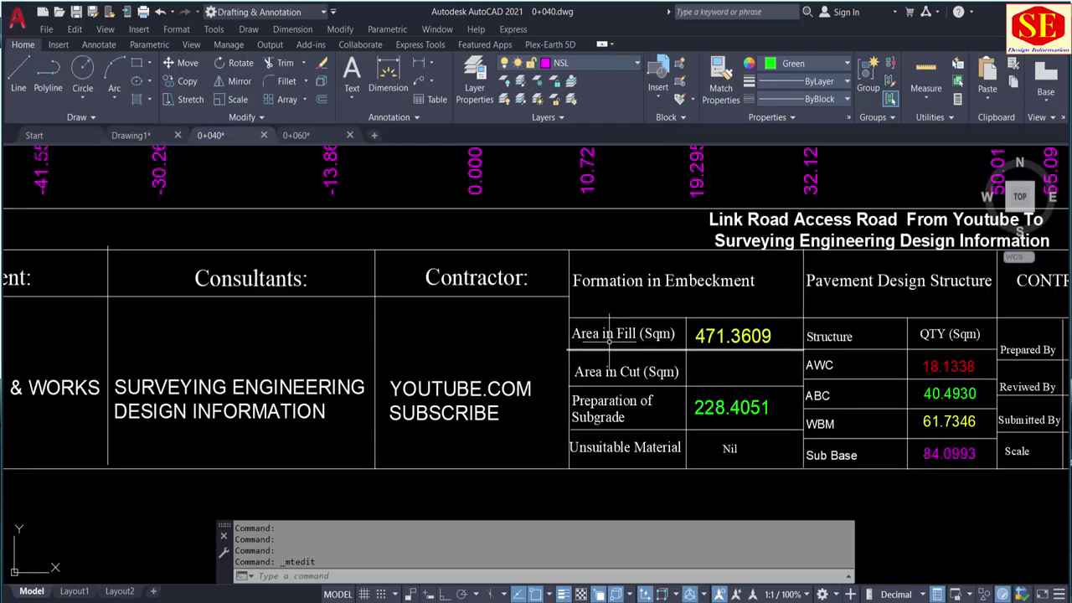
scroll(785, 339, "up", 2)
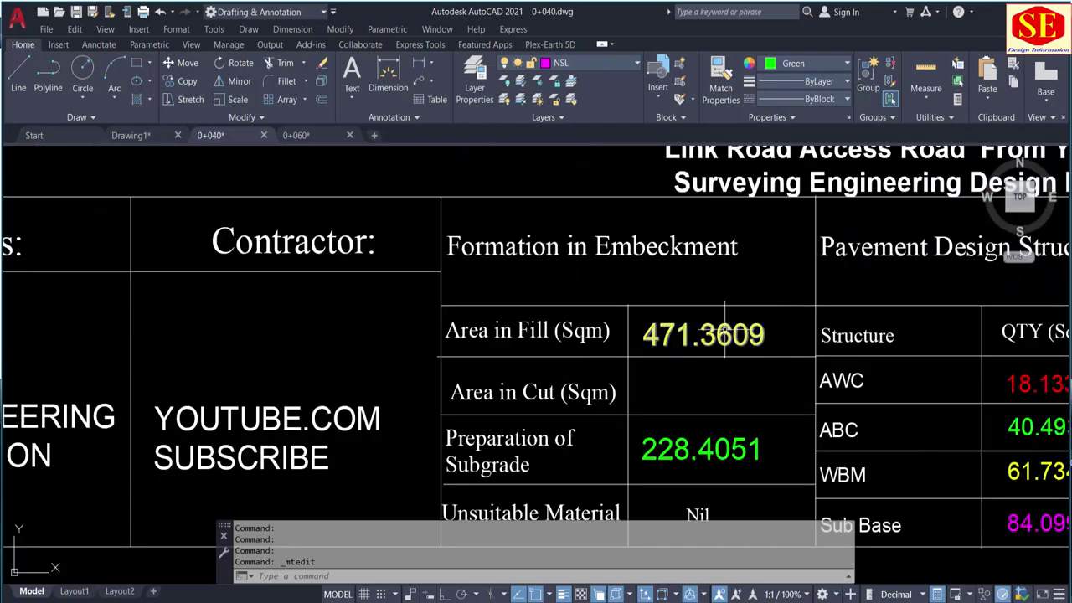
left_click(717, 443)
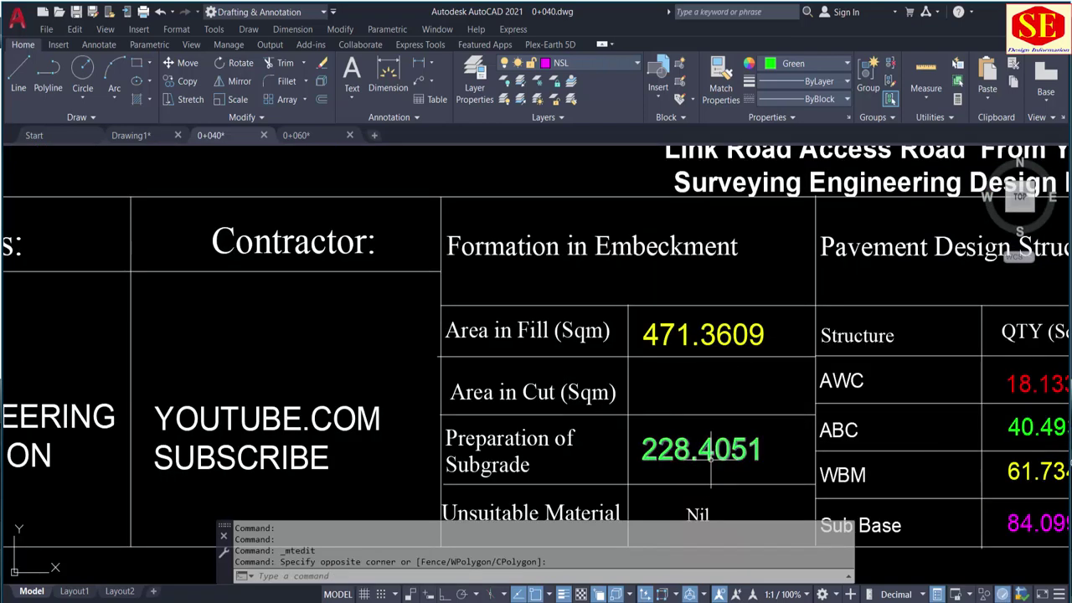
key("Escape")
scroll(710, 461, "down", 5)
scroll(726, 476, "down", 4)
scroll(499, 223, "up", 3)
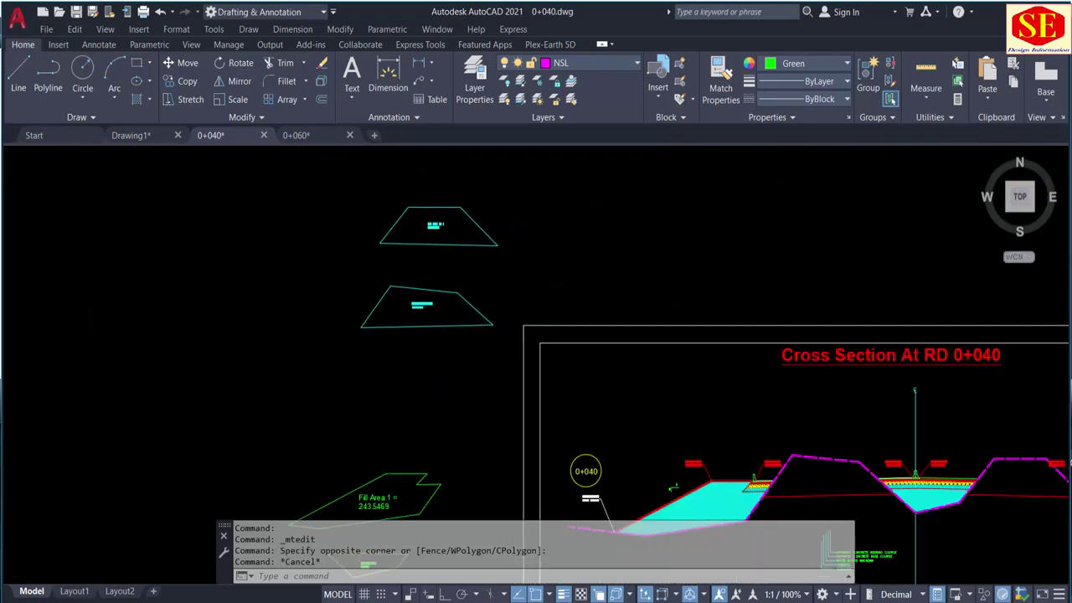
Clear Calculator and enter the first cut area 180.1669
scroll(514, 216, "up", 3)
scroll(514, 263, "up", 2)
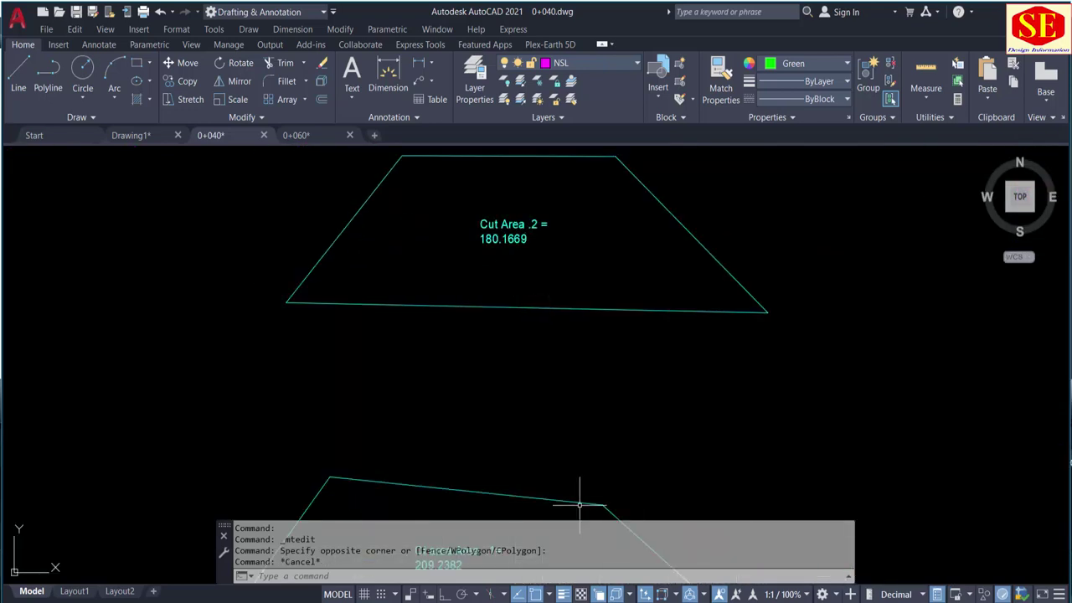
key("alt+Tab")
left_click(290, 341)
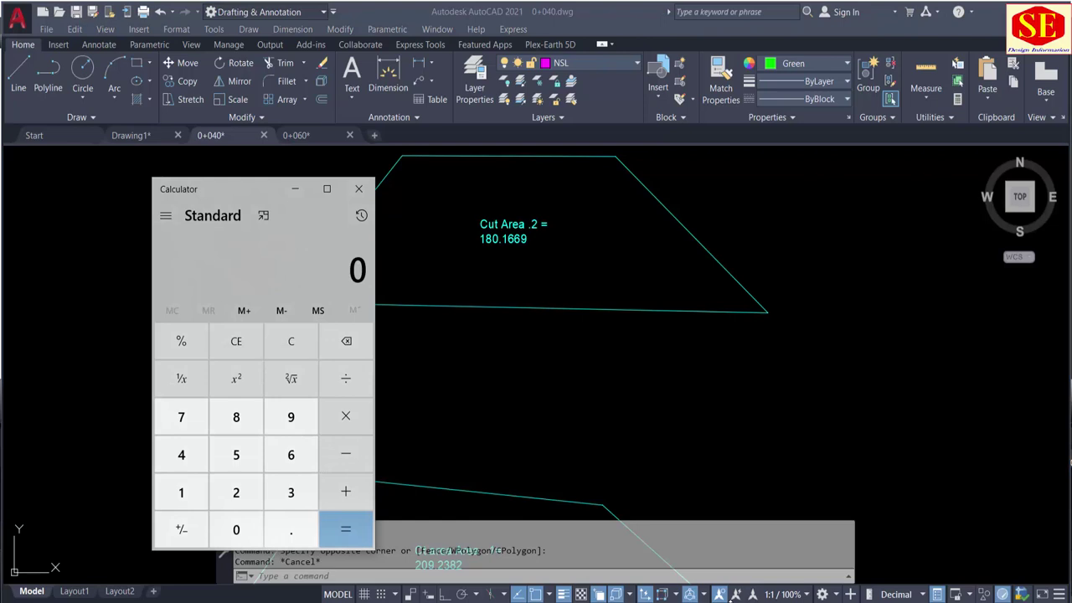
left_click(181, 493)
left_click(236, 416)
left_click(237, 529)
left_click(291, 529)
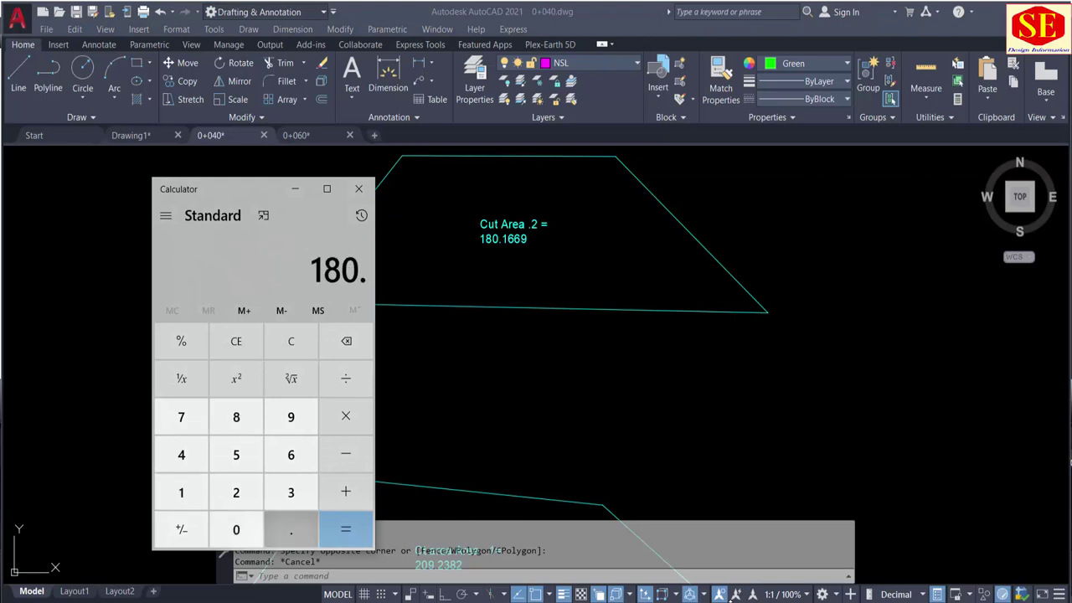
type("1669")
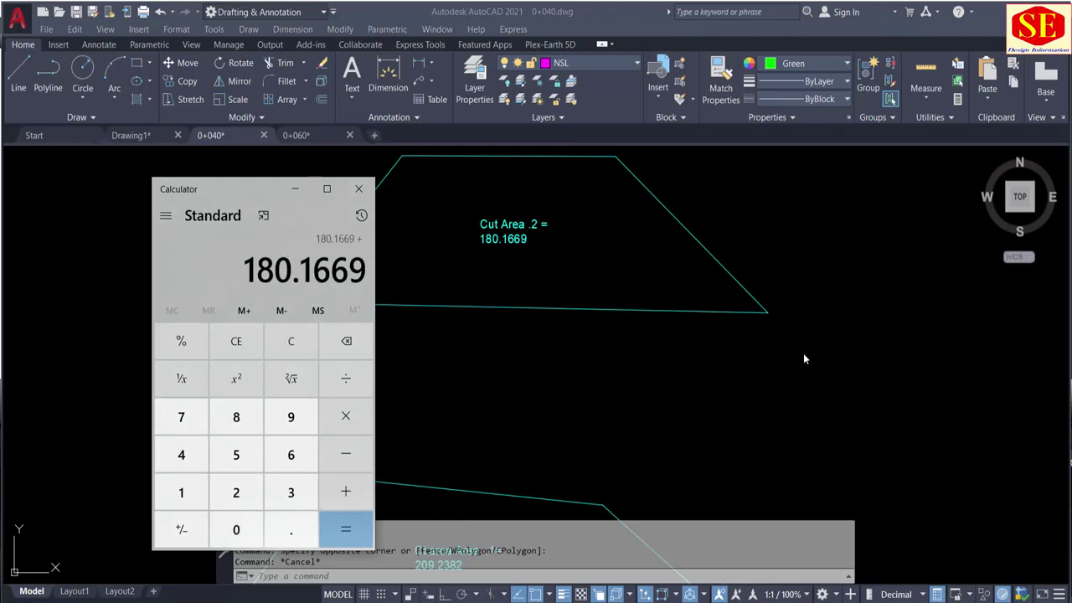
Add the second cut area 209.238 for a total of 389.4049, and select it
scroll(803, 359, "down", 5)
scroll(700, 327, "up", 8)
type("2")
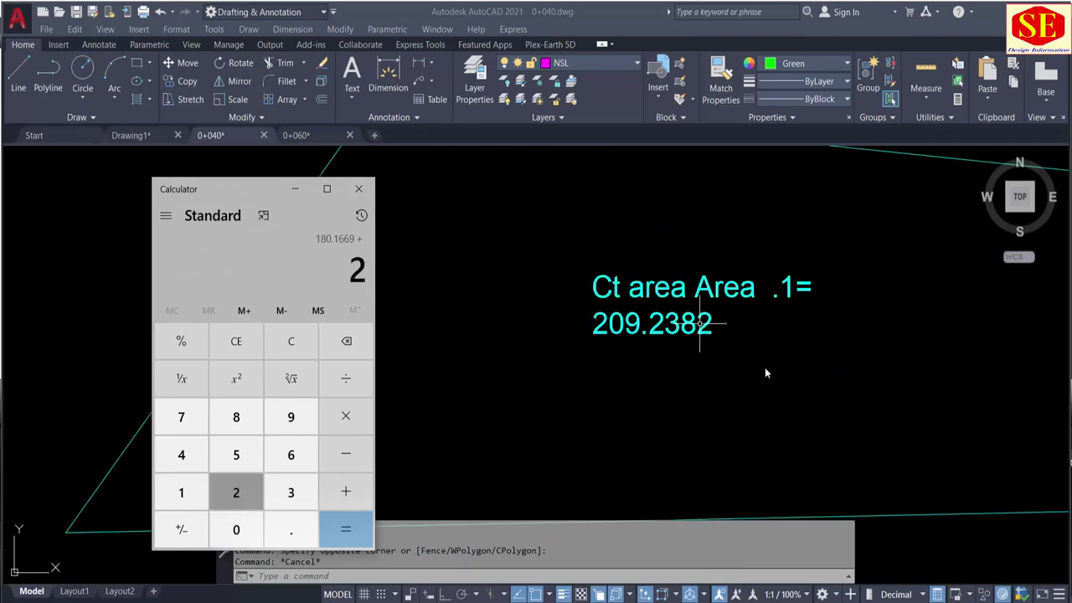
type("09.238")
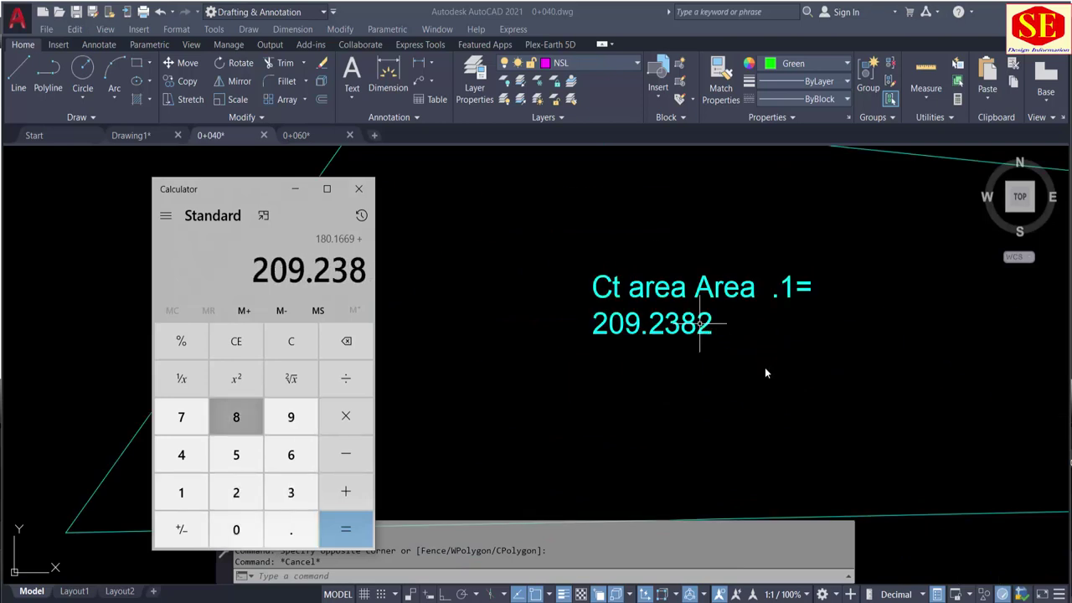
key("Return")
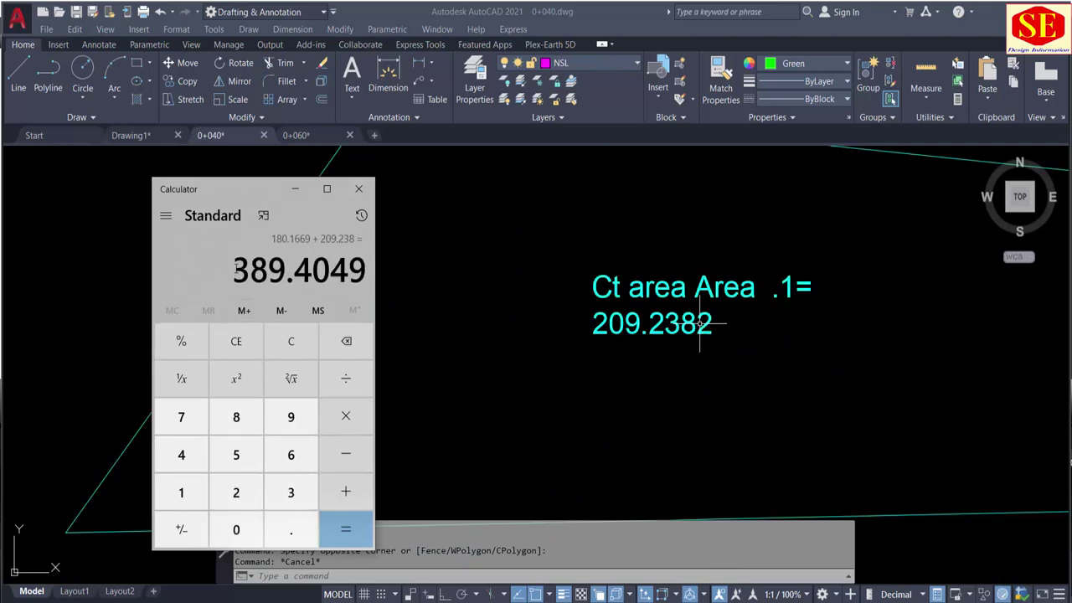
left_click_drag(233, 270, 348, 270)
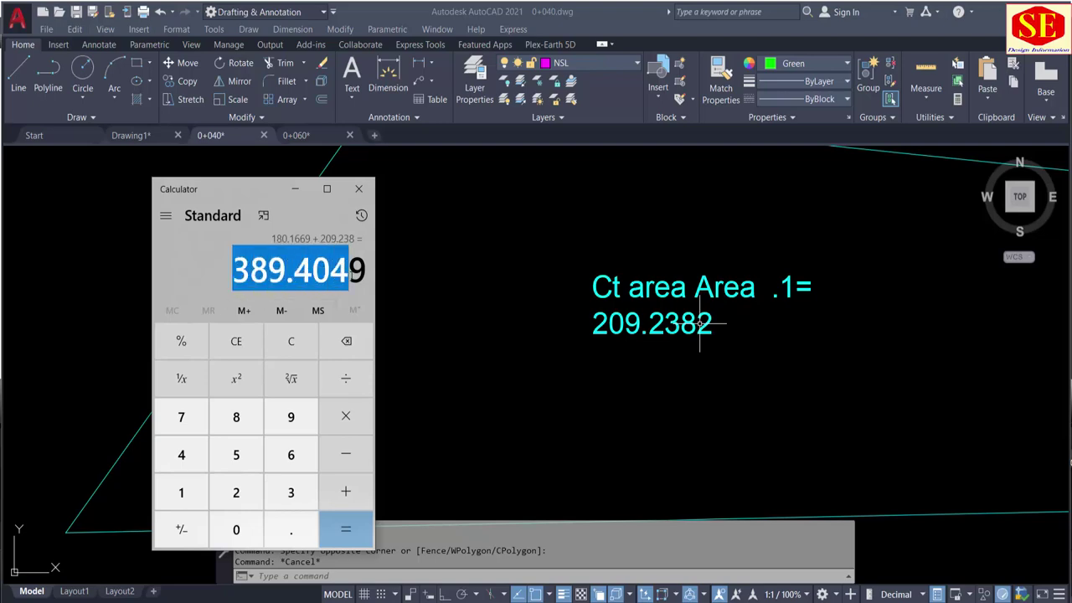
Copy 389.404 from Calculator and paste it over 228.4051 in the Preparation of Subgrade entry
right_click(342, 279)
left_click(368, 285)
scroll(515, 360, "down", 5)
scroll(515, 360, "up", 5)
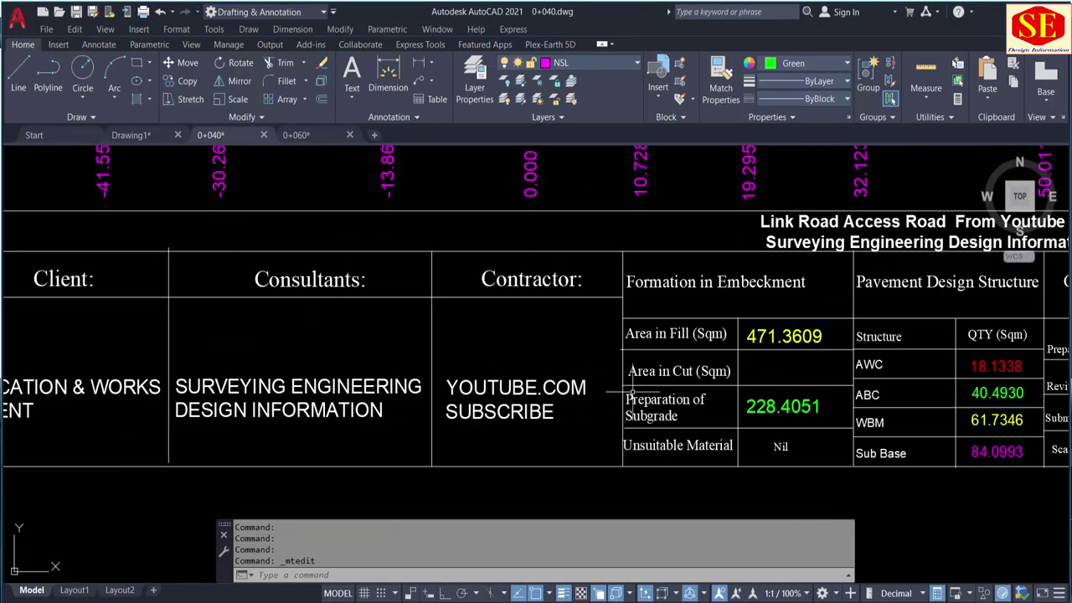
double_click(515, 360)
scroll(516, 360, "up", 2)
double_click(661, 380)
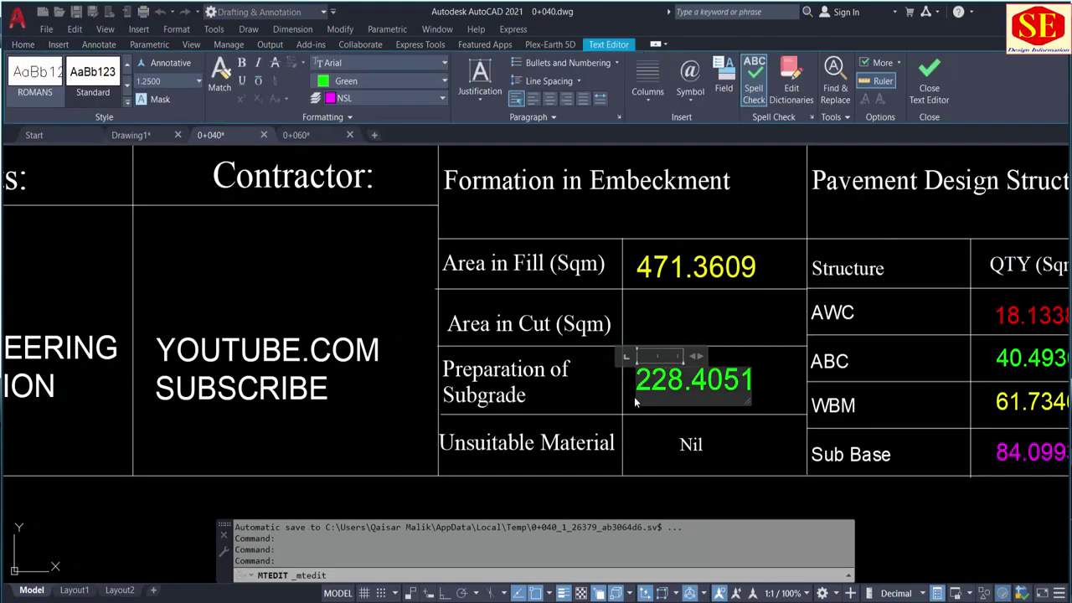
key("Delete")
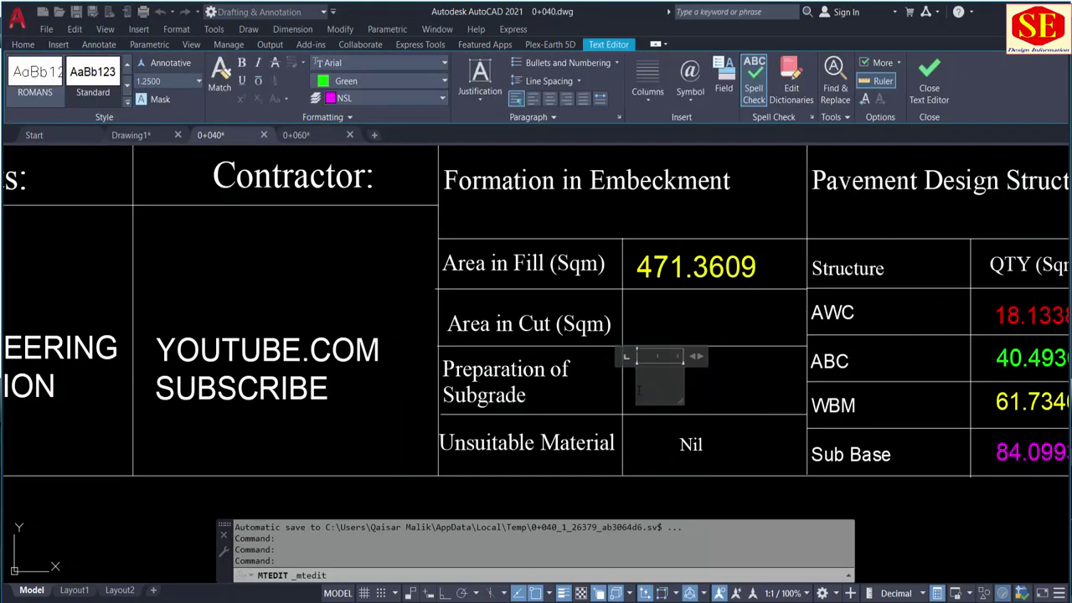
key("ctrl+v")
left_click(661, 427)
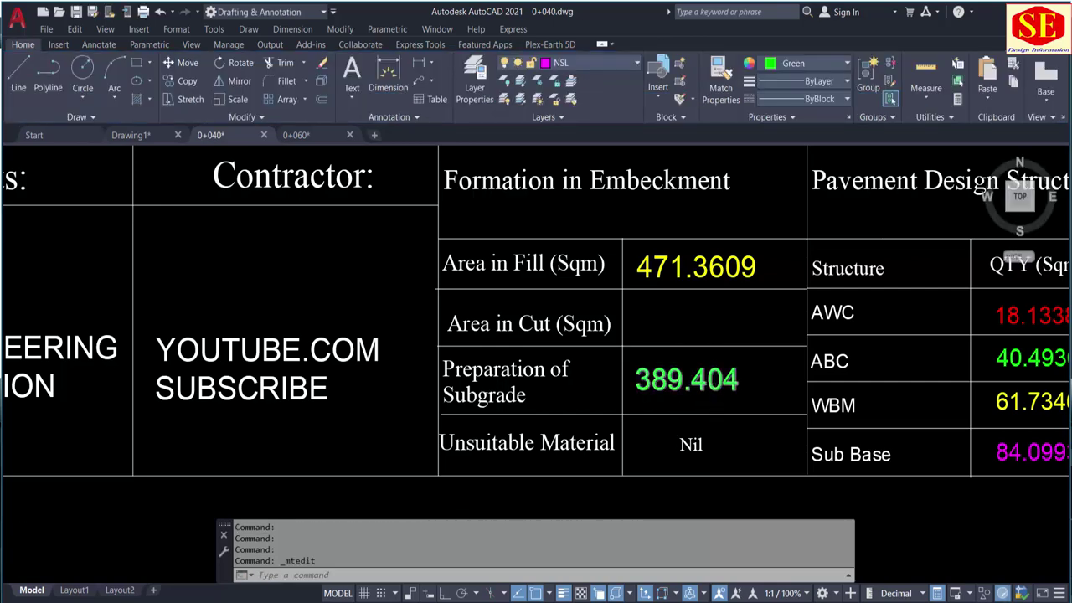
scroll(714, 384, "down", 2)
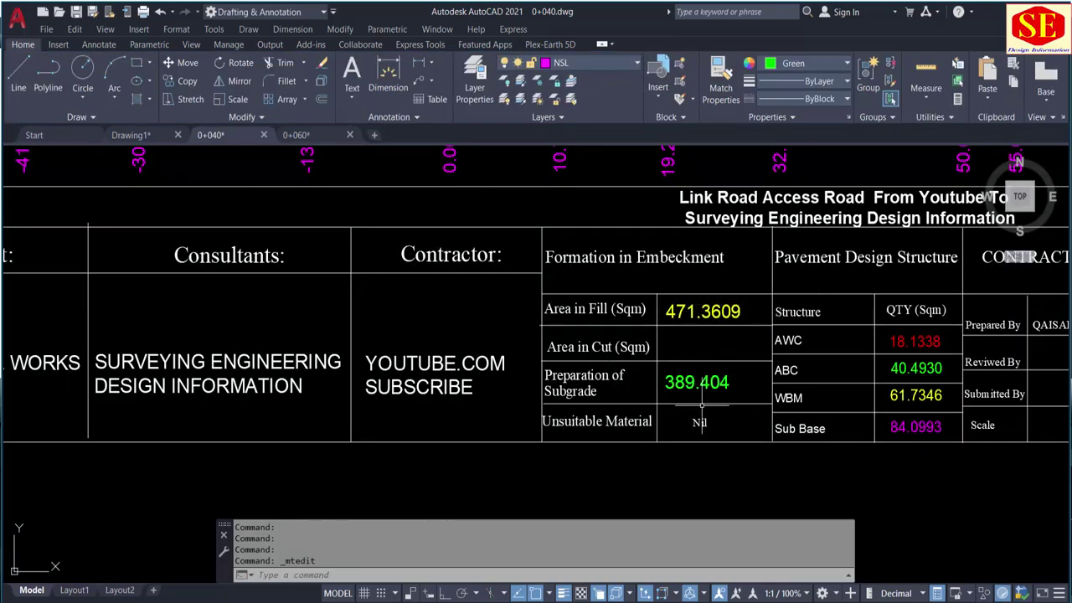
scroll(702, 418, "down", 4)
middle_click_drag(634, 283, 639, 397)
scroll(694, 259, "up", 2)
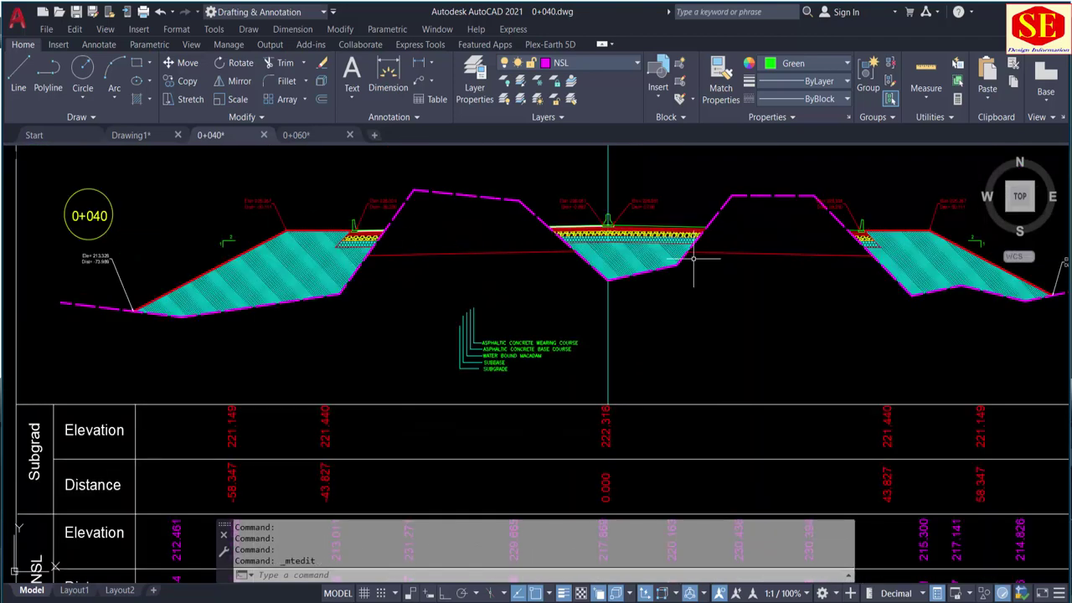
middle_click_drag(524, 314, 533, 412)
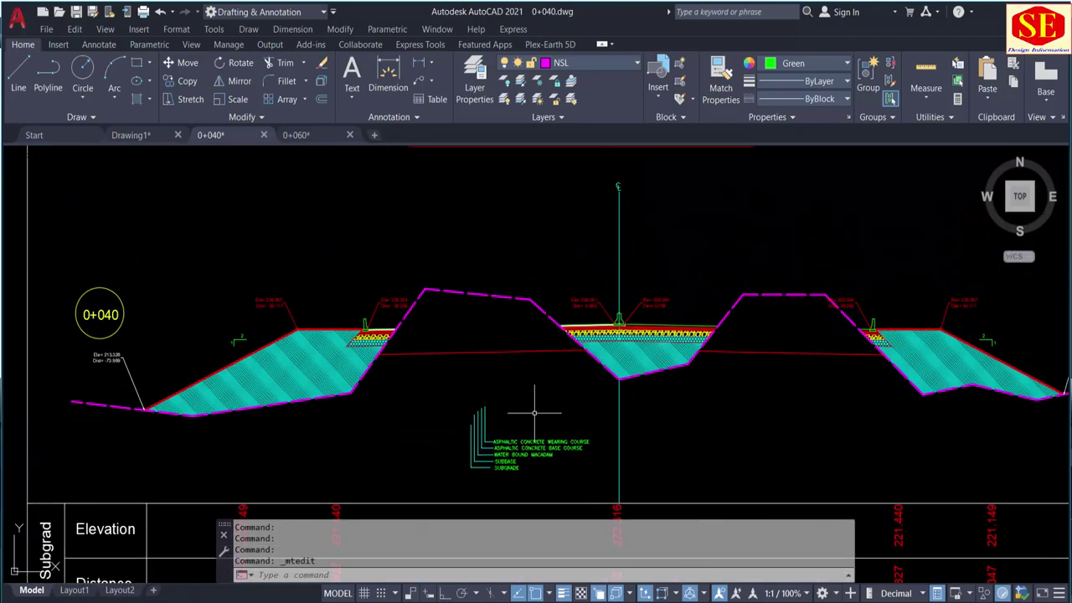
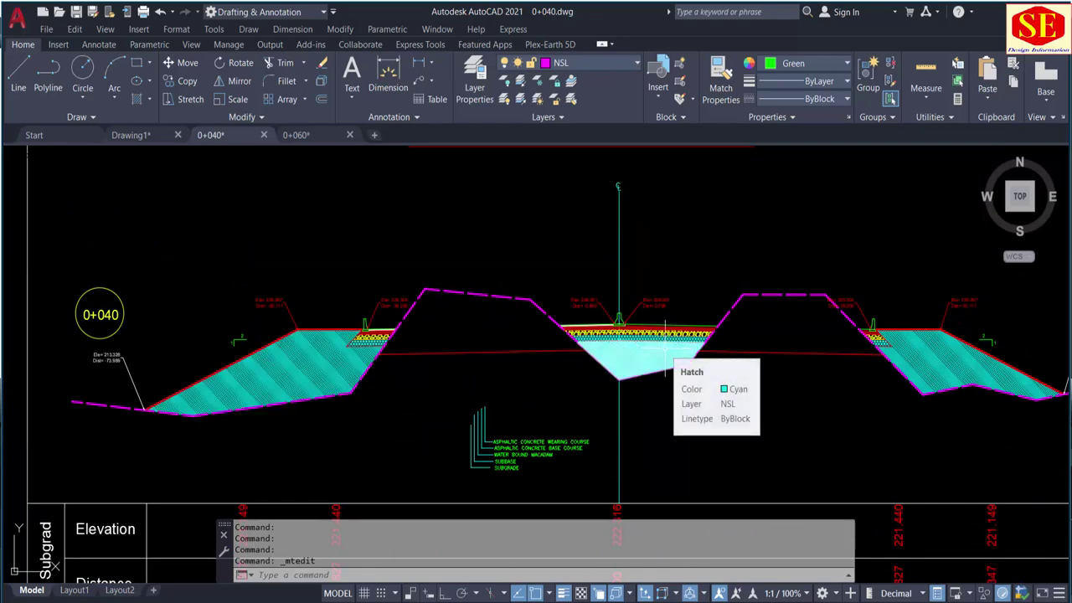
Zoom out and back in on the 0+060 cross-section sheet
scroll(665, 342, "down", 3)
scroll(648, 362, "up", 3)
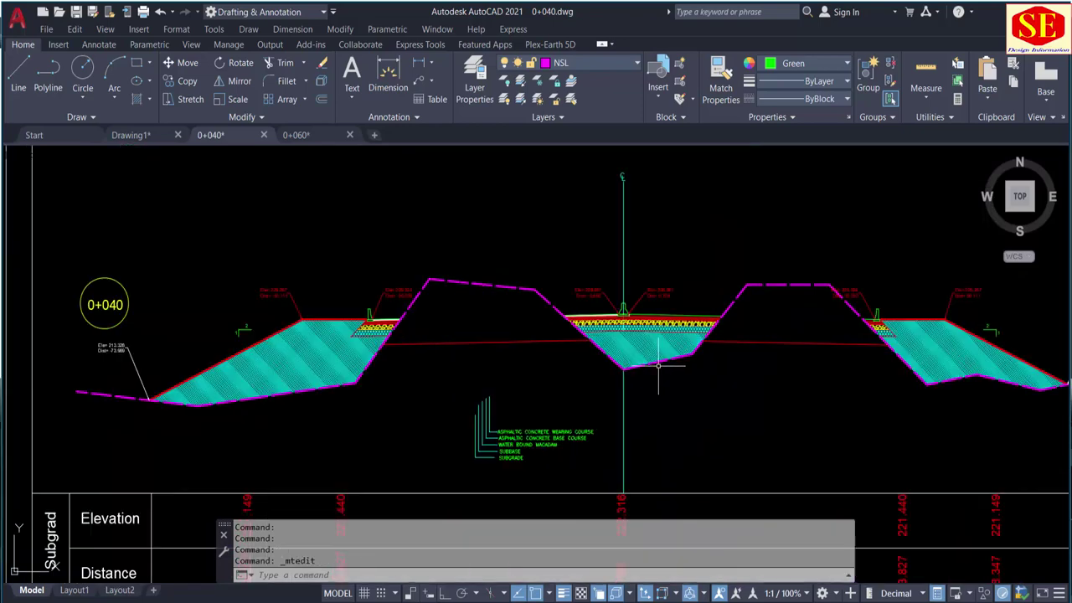
mouse_move(653, 357)
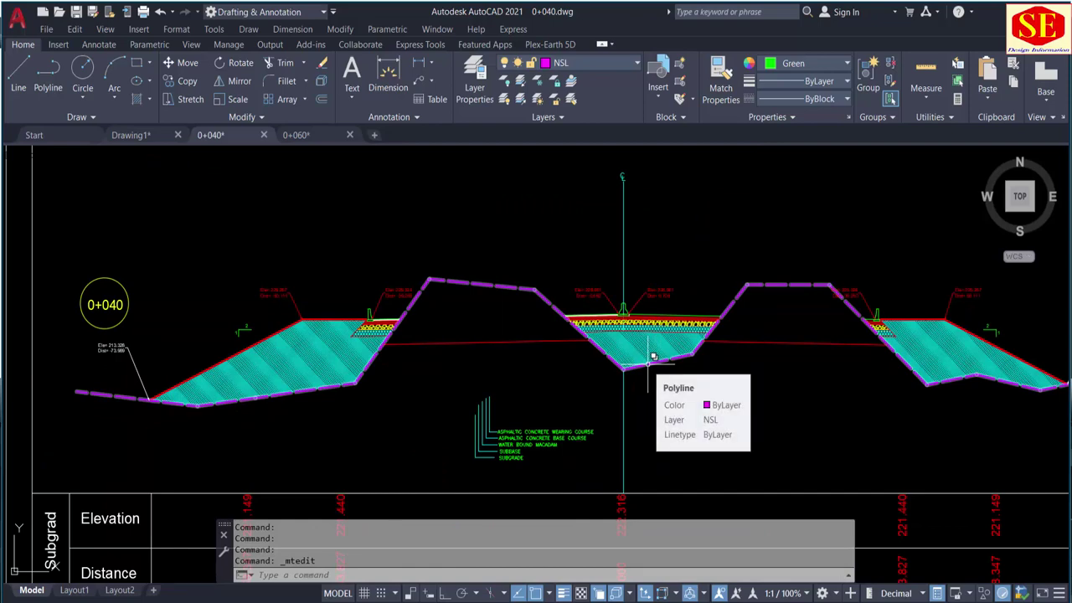
left_click(296, 135)
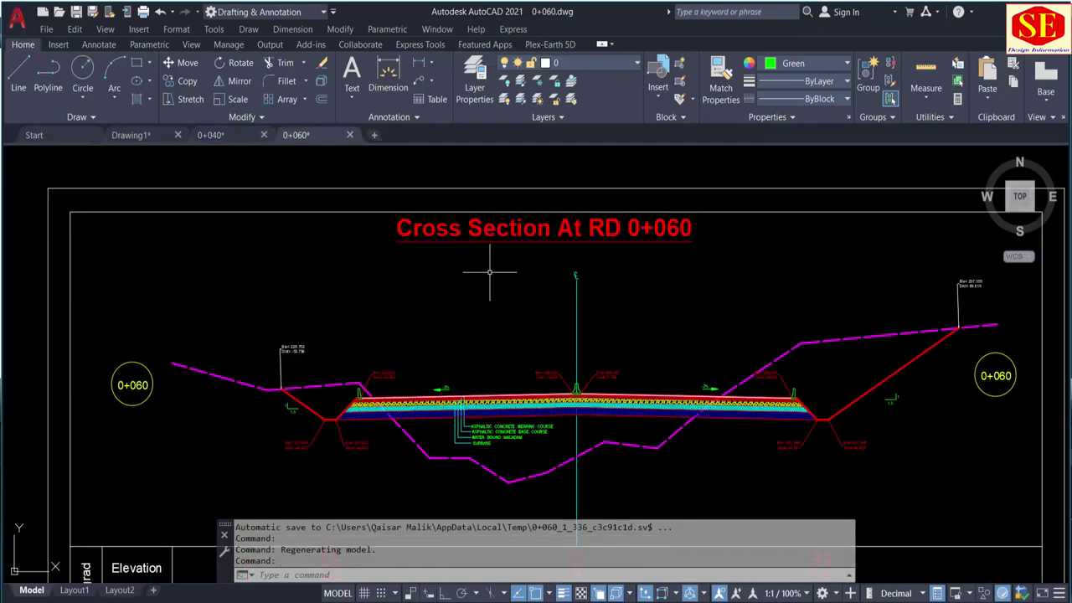
scroll(832, 382, "up", 2)
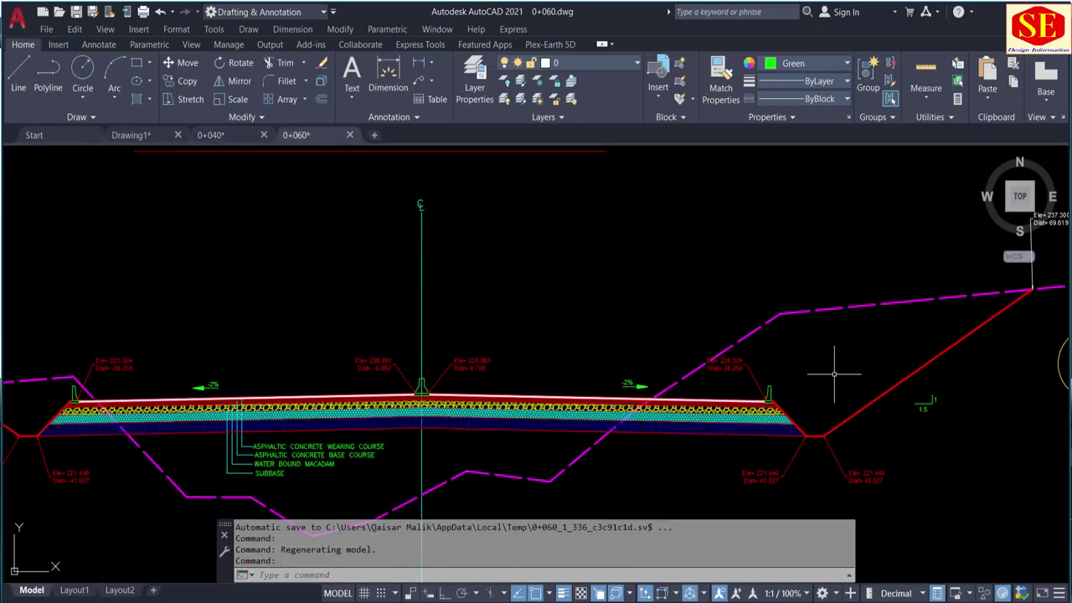
middle_click_drag(363, 454, 405, 385)
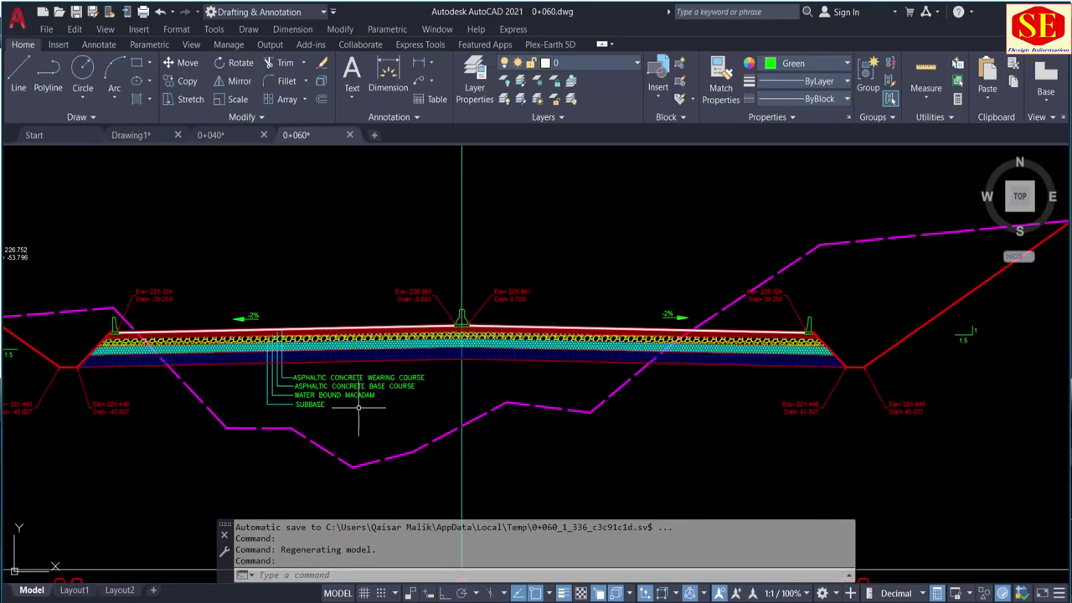
scroll(675, 358, "down", 2)
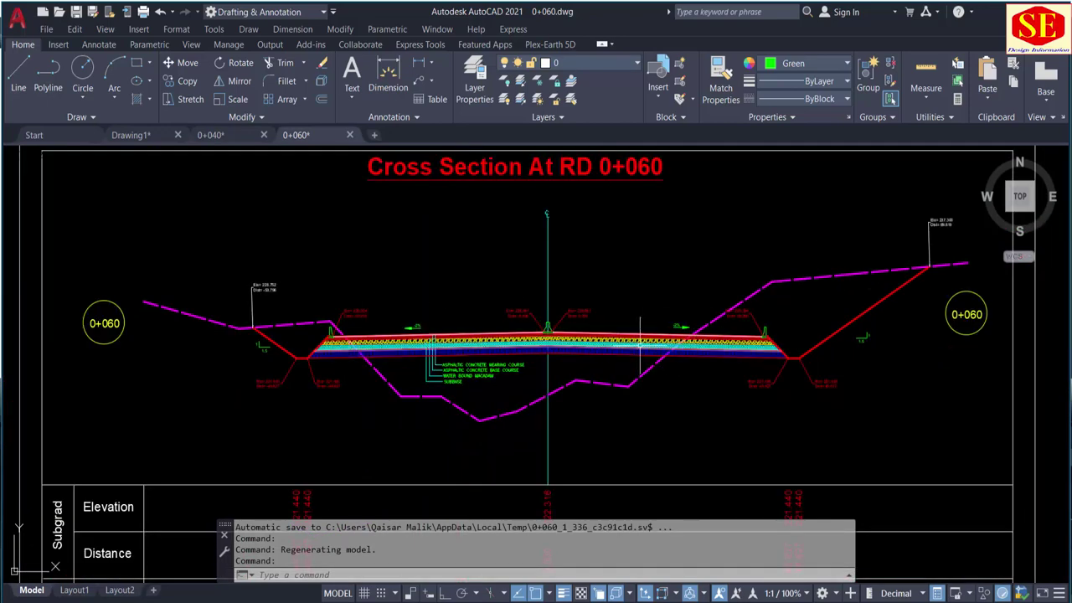
scroll(641, 358, "up", 2)
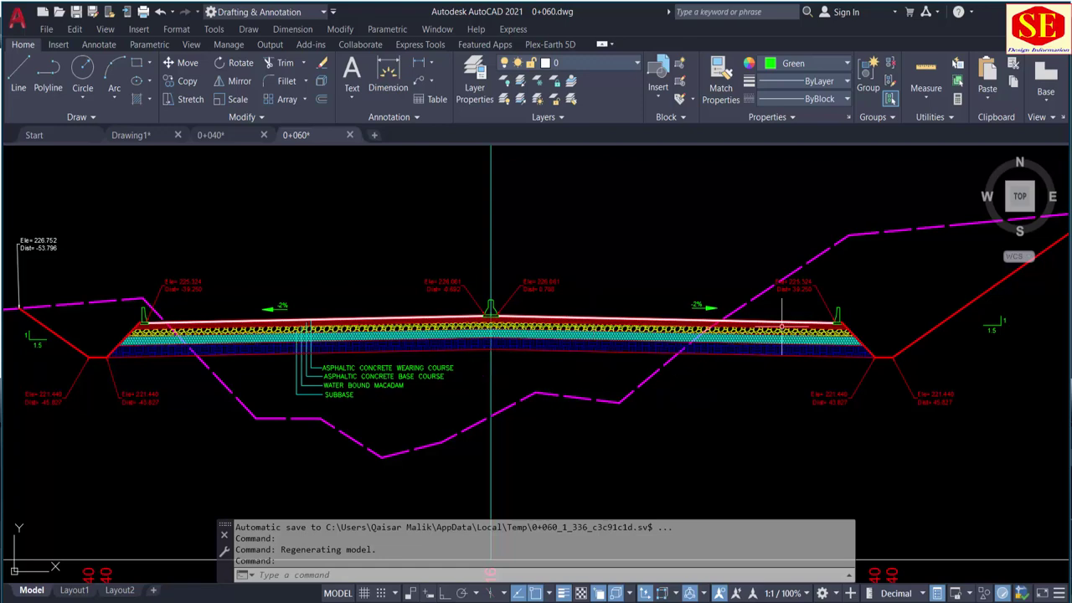
middle_click_drag(173, 379, 352, 362)
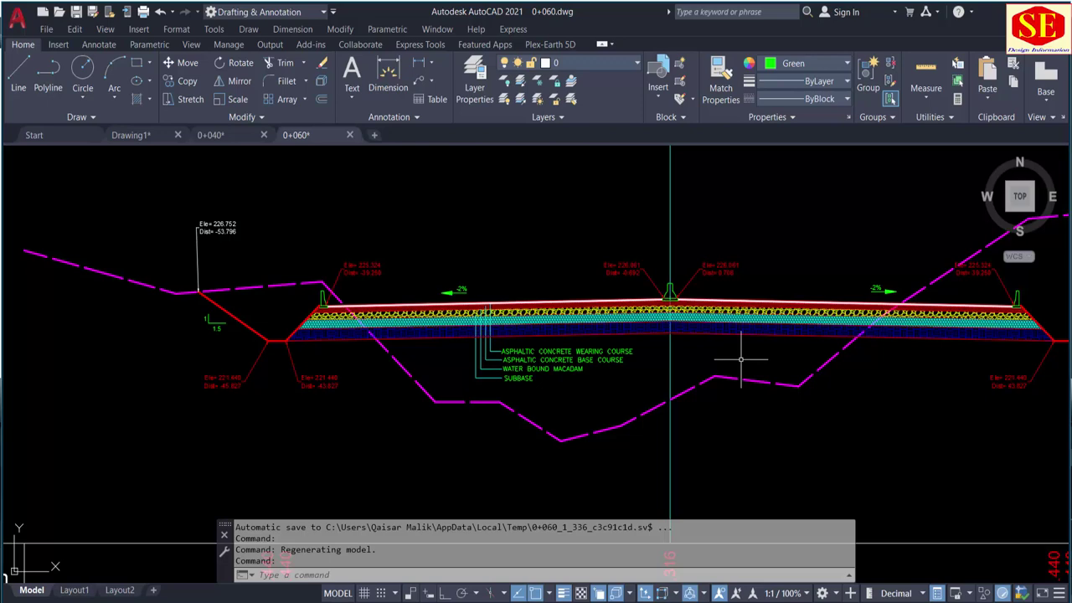
middle_click_drag(758, 361, 456, 393)
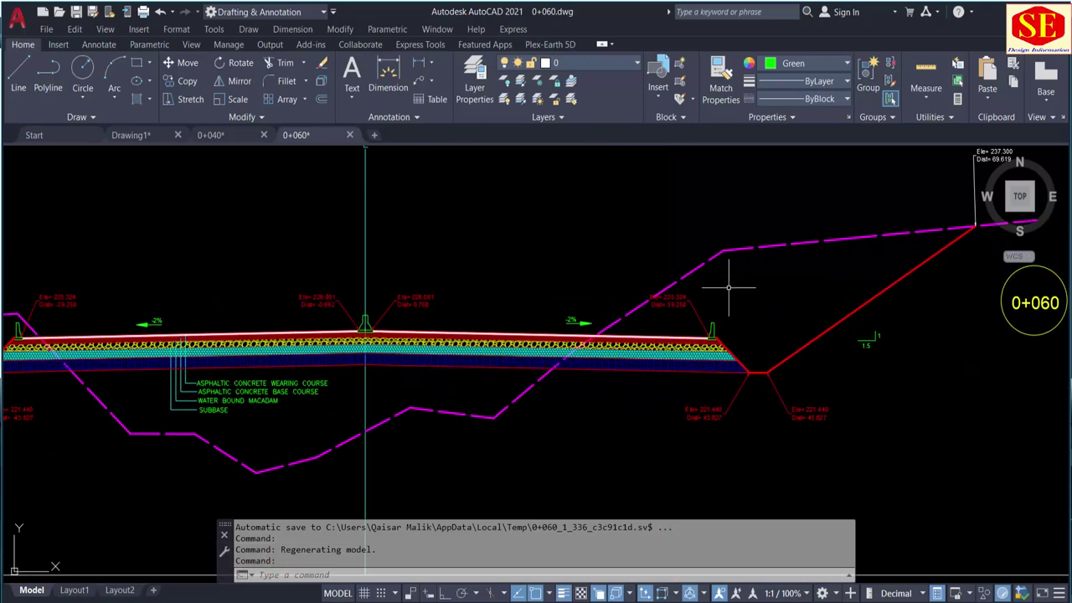
Trim the right-side white pavement line, yellow aggregate and cyan hatches at the ground line
key("Escape")
key("Return")
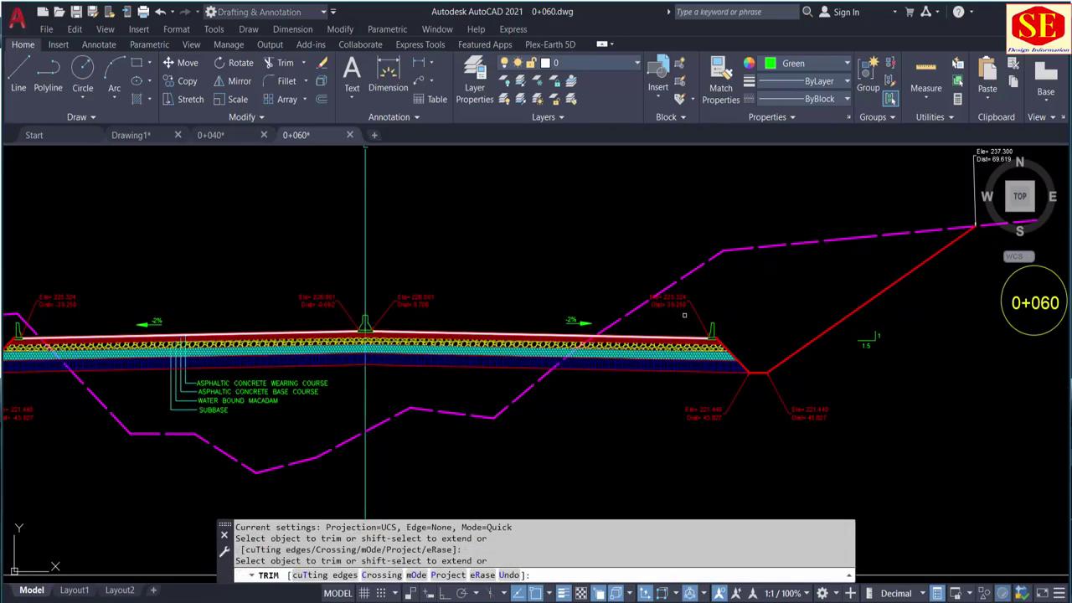
left_click(683, 316)
left_click(623, 385)
key("Return")
left_click(670, 342)
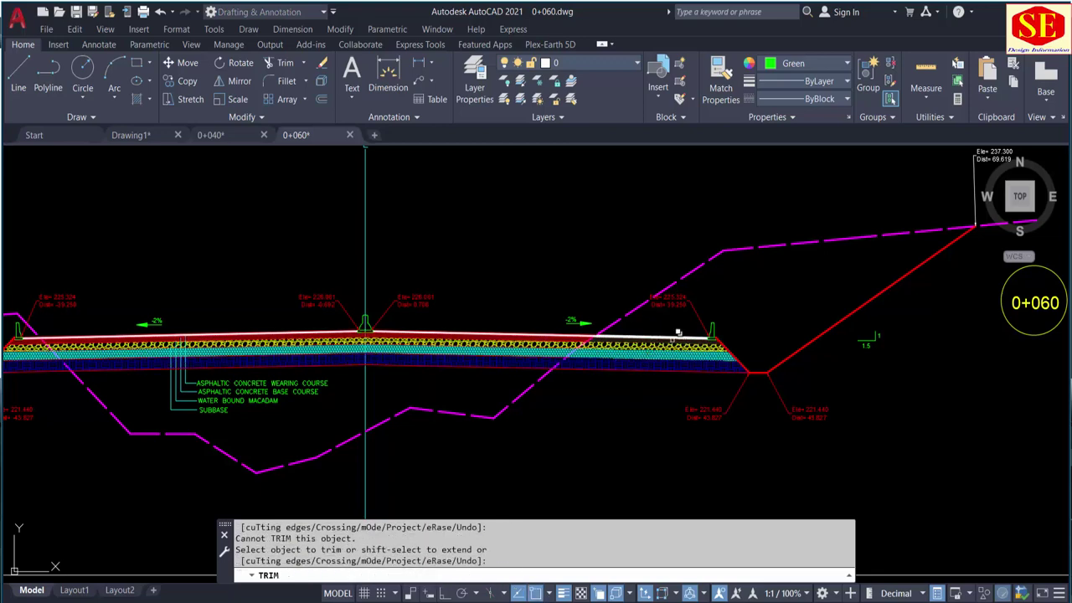
scroll(676, 339, "up", 2)
scroll(687, 335, "up", 2)
left_click(697, 329)
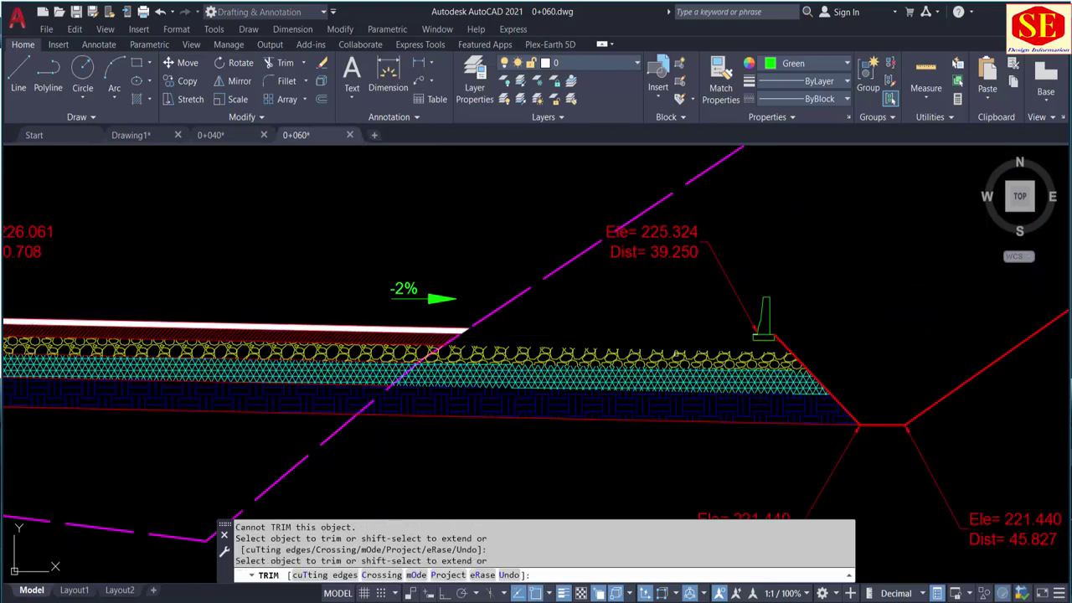
left_click(677, 354)
left_click(658, 378)
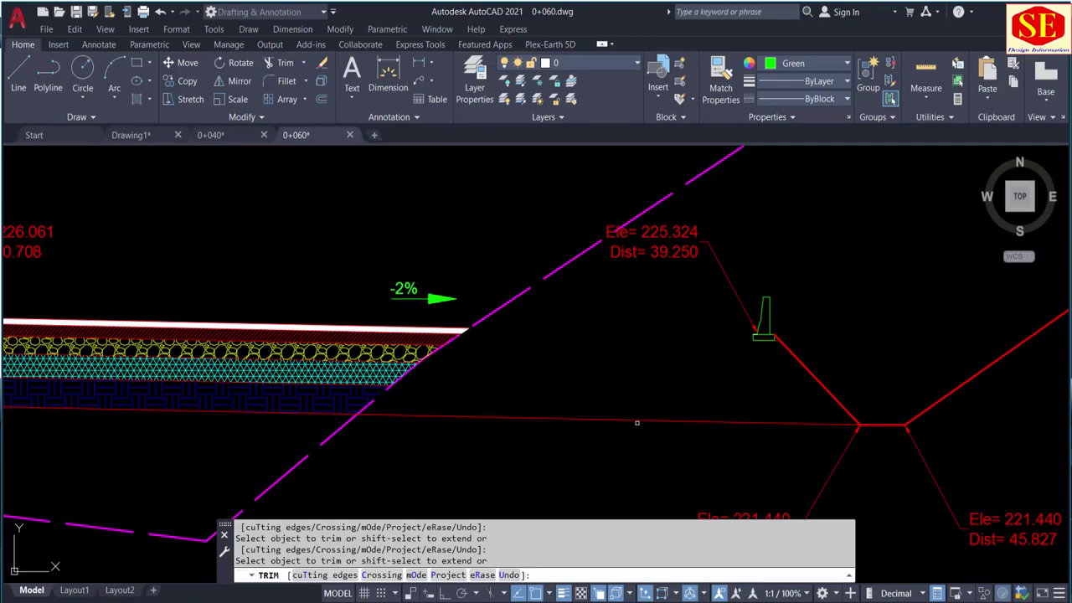
key("Escape")
Erase the right kerb post, its leftover lines and the elevation label
left_click(833, 268)
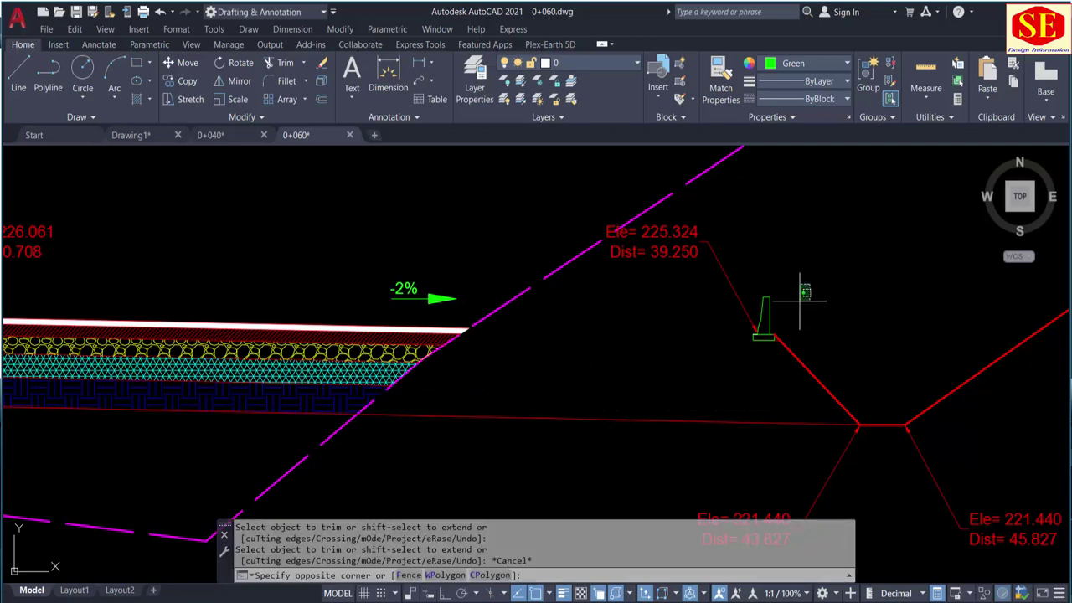
left_click(749, 351)
type("e")
key("Return")
left_click(729, 235)
left_click(691, 266)
key("Delete")
Trim the left-side hatch layers, including the blue hatch, at the ground line
scroll(694, 270, "down", 2)
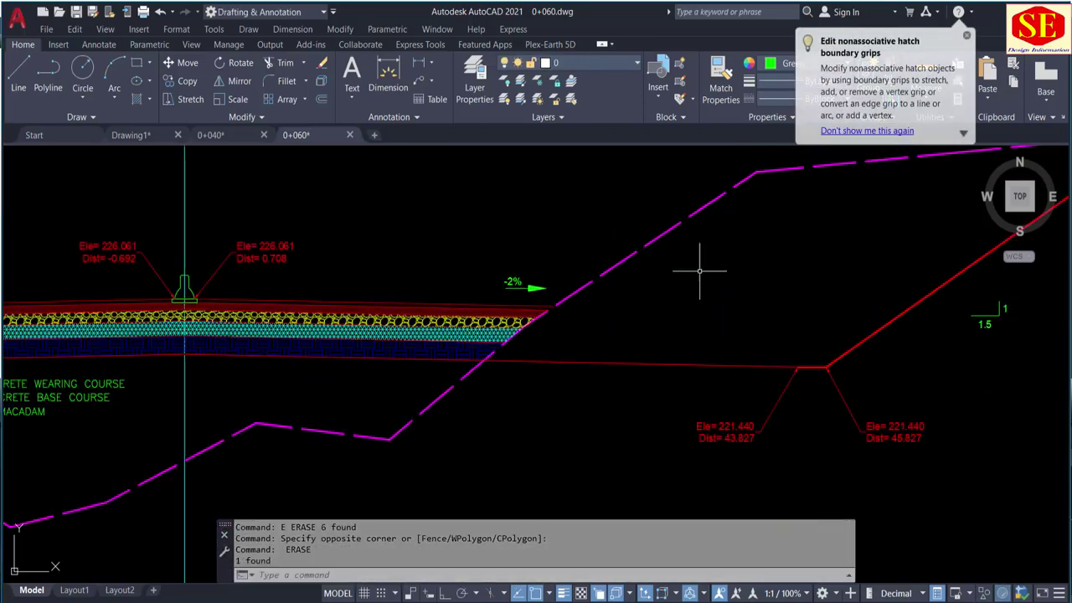
scroll(778, 251, "down", 1)
scroll(689, 289, "down", 2)
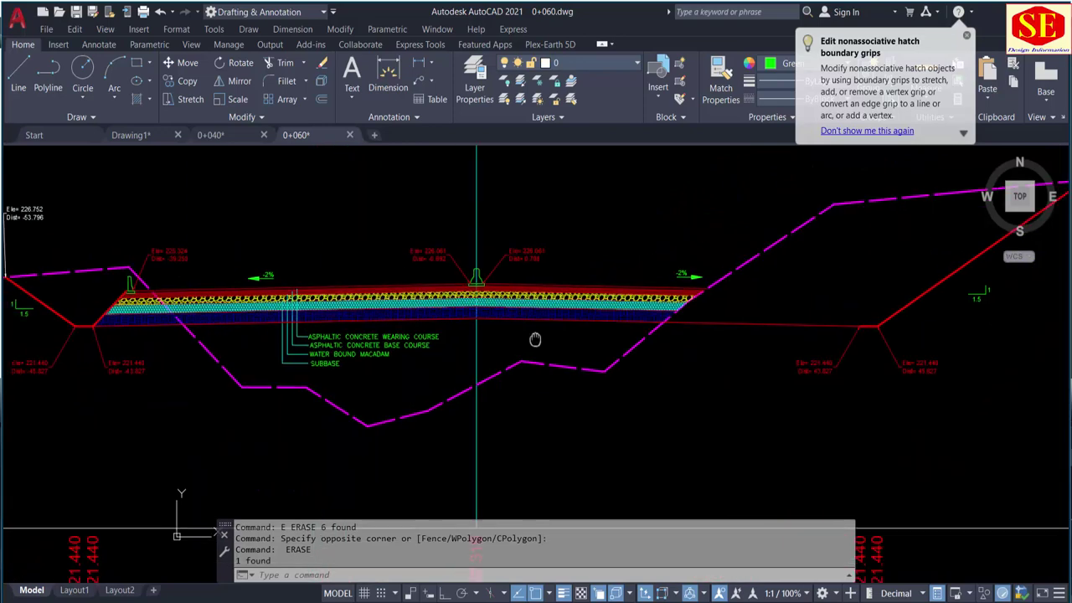
middle_click_drag(251, 277, 551, 272)
scroll(551, 272, "up", 3)
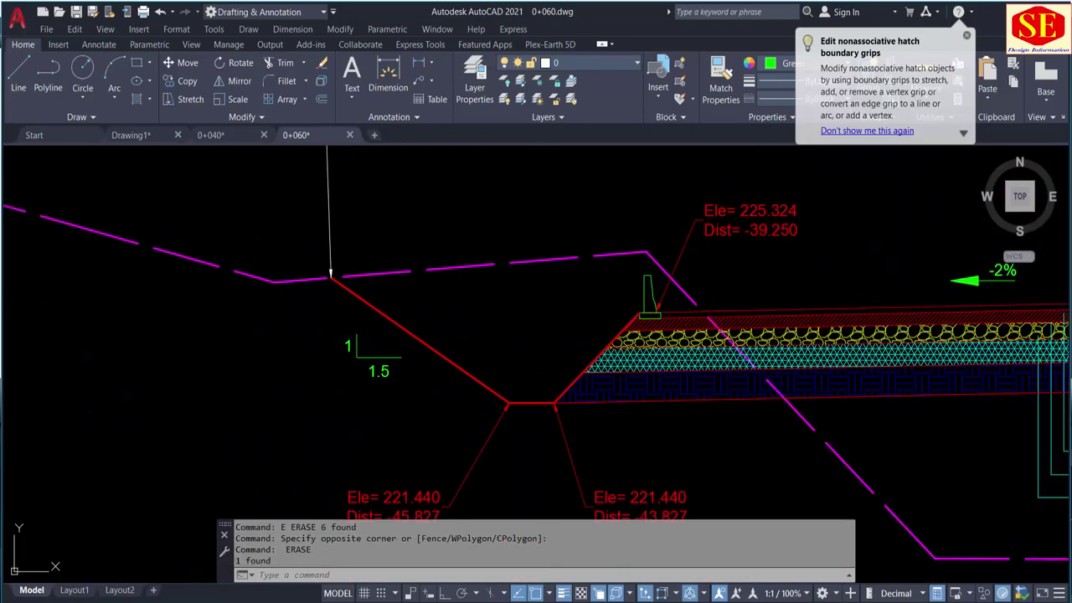
type("tr")
key("Return")
left_click(685, 304)
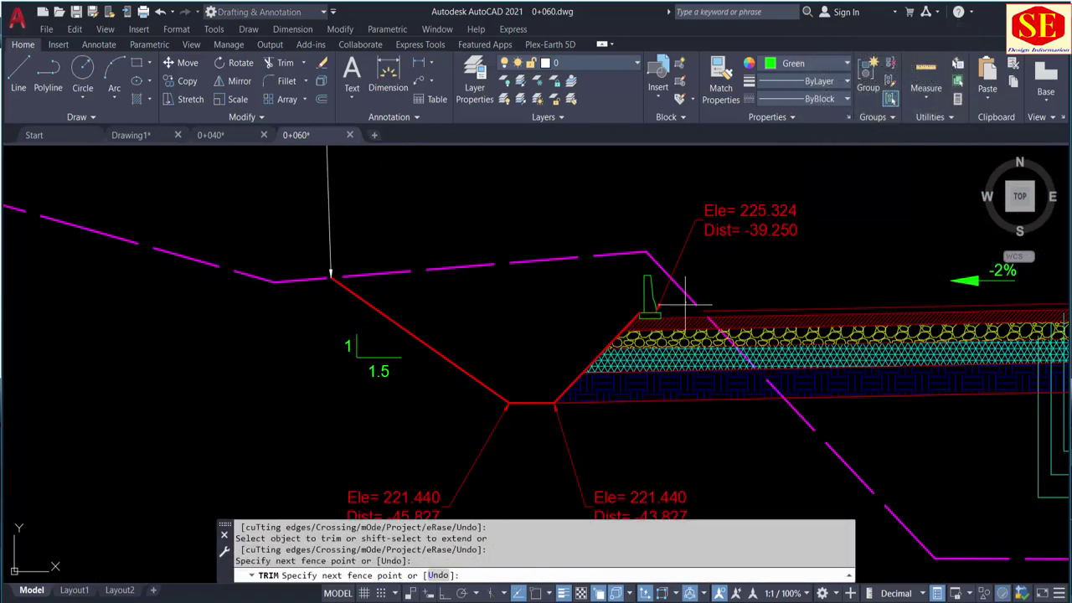
key("Return")
left_click_drag(861, 337, 705, 432)
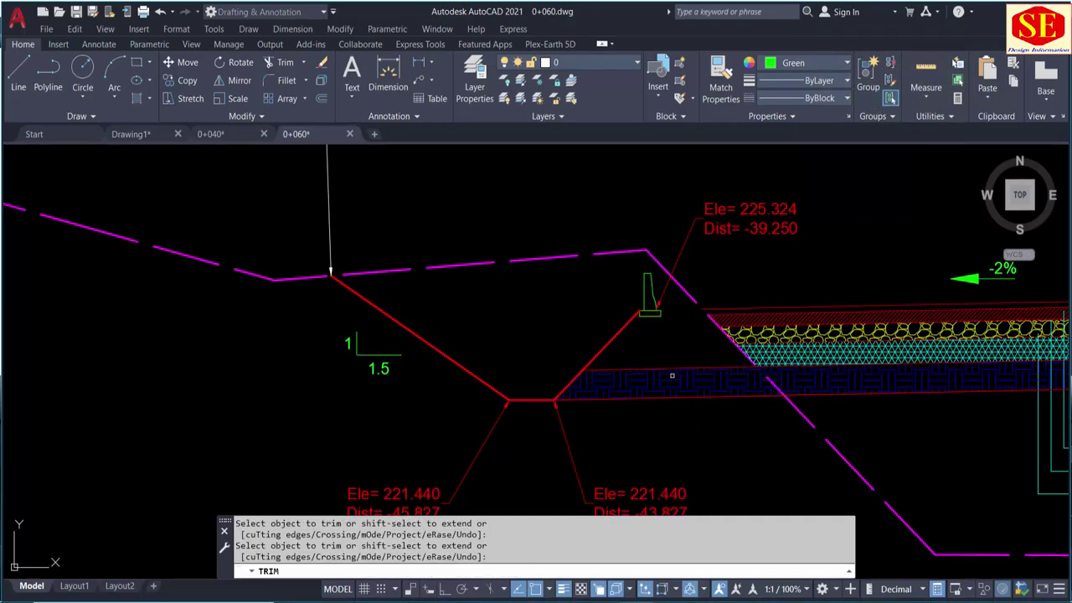
left_click(672, 375)
key("Escape")
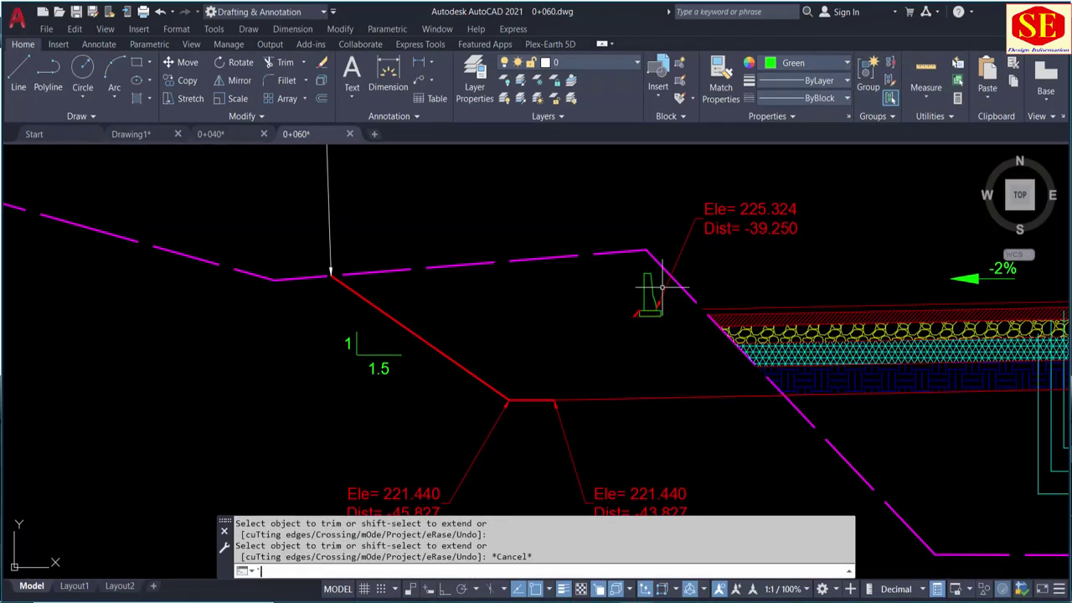
Erase the left kerb post, its leader, the red leader arrow and a leftover hatch piece
left_click(612, 274)
left_click(670, 322)
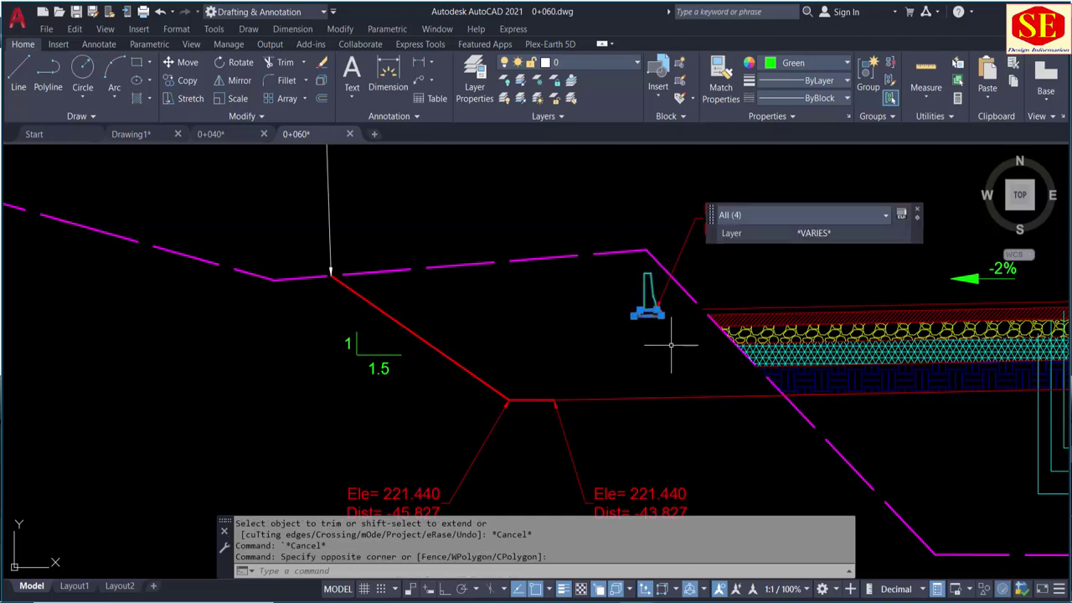
type("e")
key("Return")
left_click(684, 248)
left_click(659, 307)
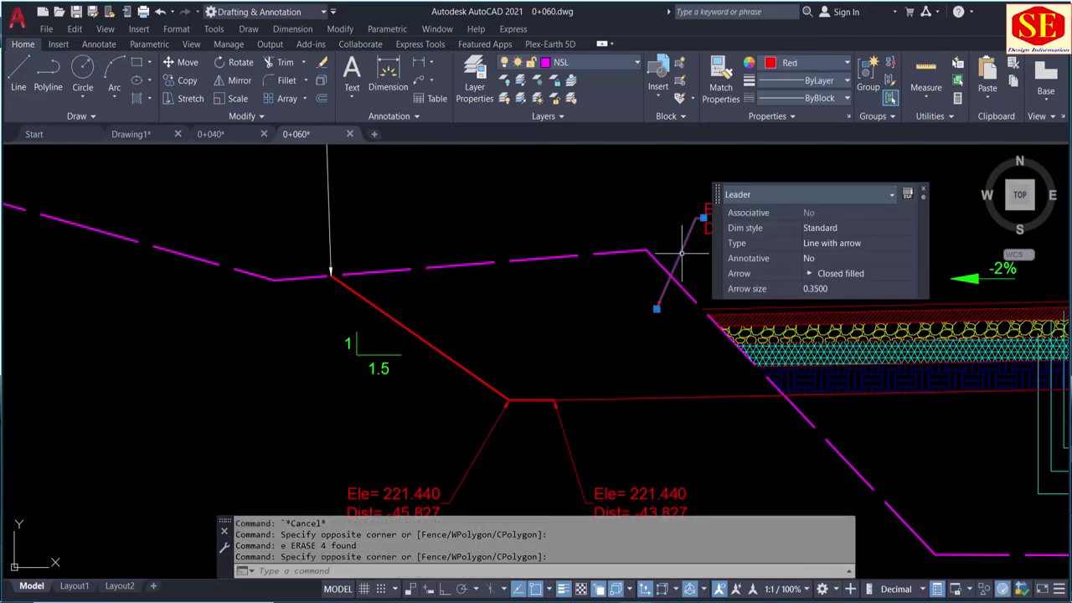
key("Delete")
left_click(653, 299)
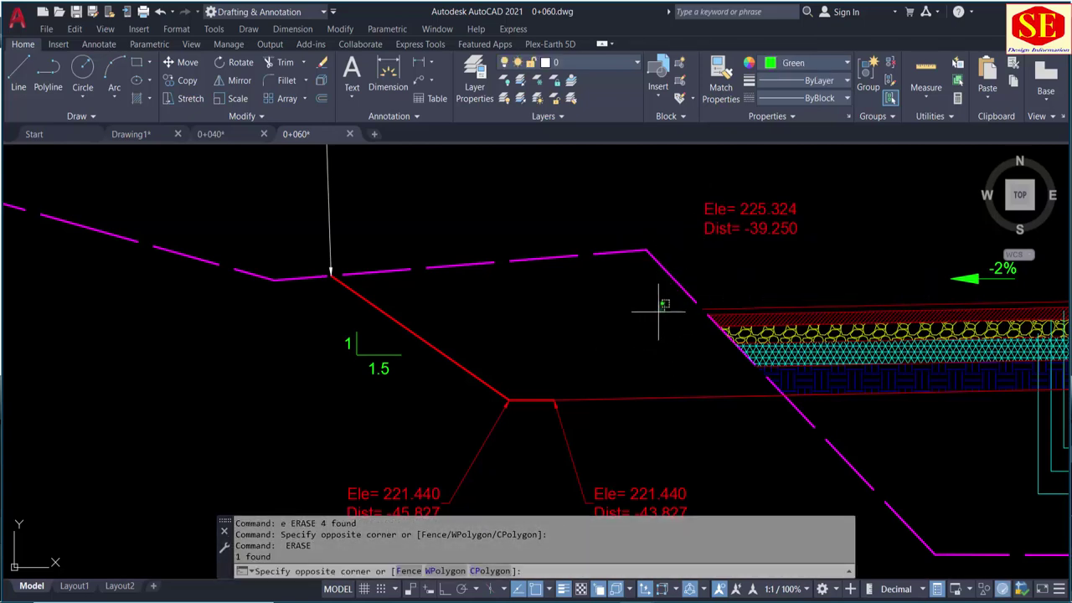
left_click(598, 335)
type("e")
key("Return")
Recentre on the road and window-select the layer name labels and their leaders
scroll(531, 340, "down", 2)
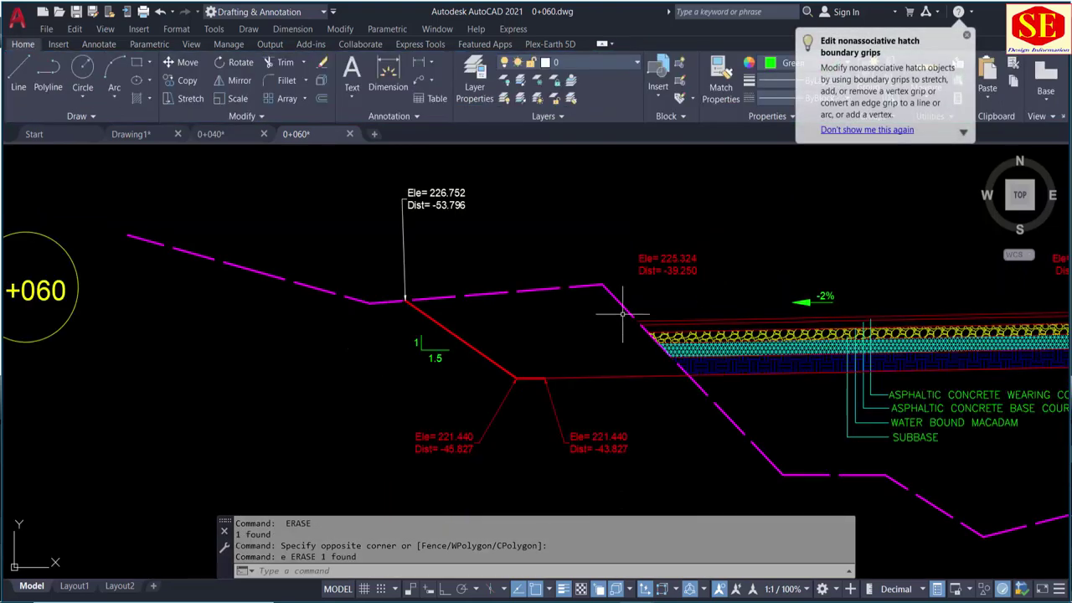
middle_click_drag(623, 314, 378, 263)
scroll(361, 306, "down", 2)
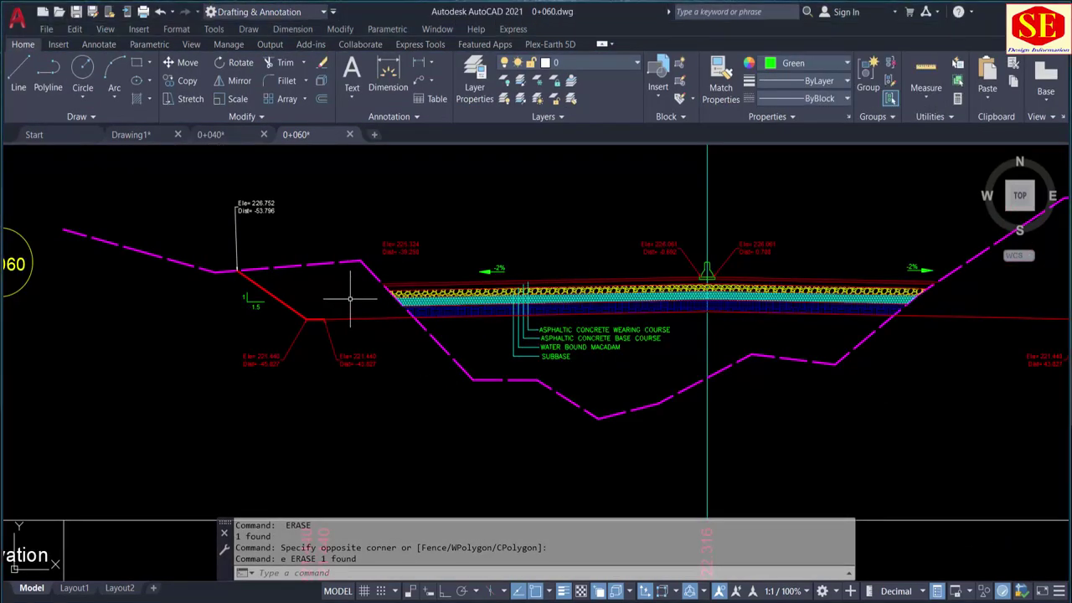
middle_click_drag(1046, 287, 602, 282)
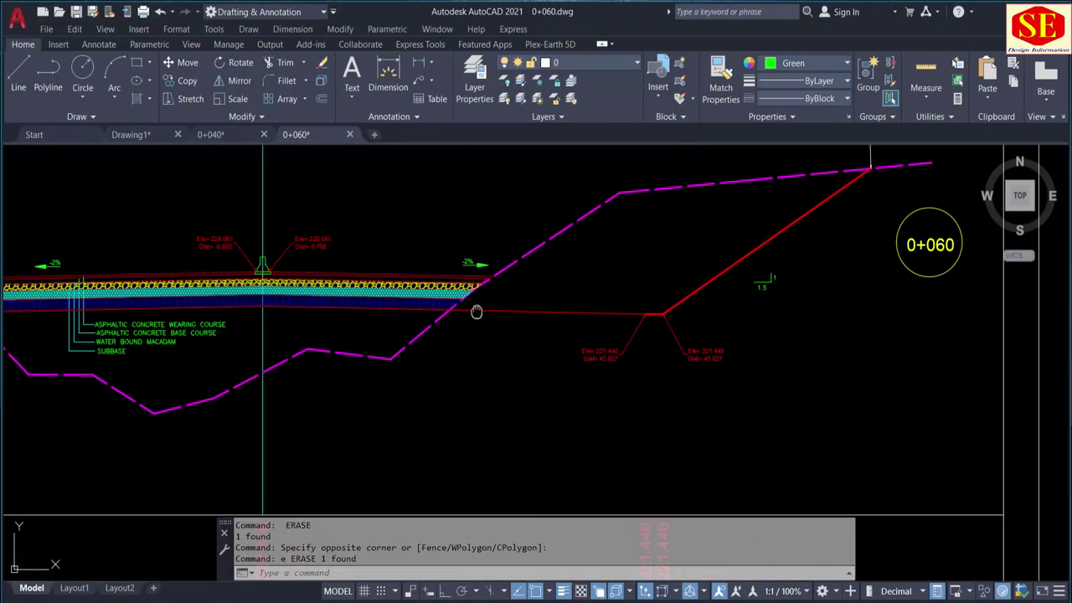
middle_click_drag(476, 312, 860, 267)
scroll(624, 268, "up", 3)
left_click(622, 277)
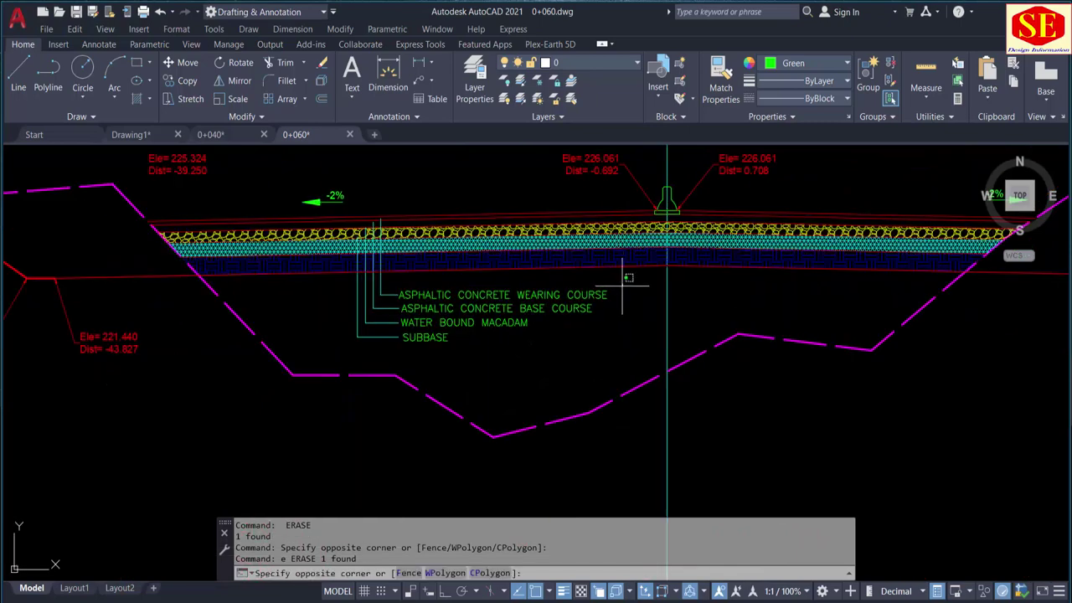
left_click(346, 350)
Move the layer name labels down below the road section
type("m")
key("Return")
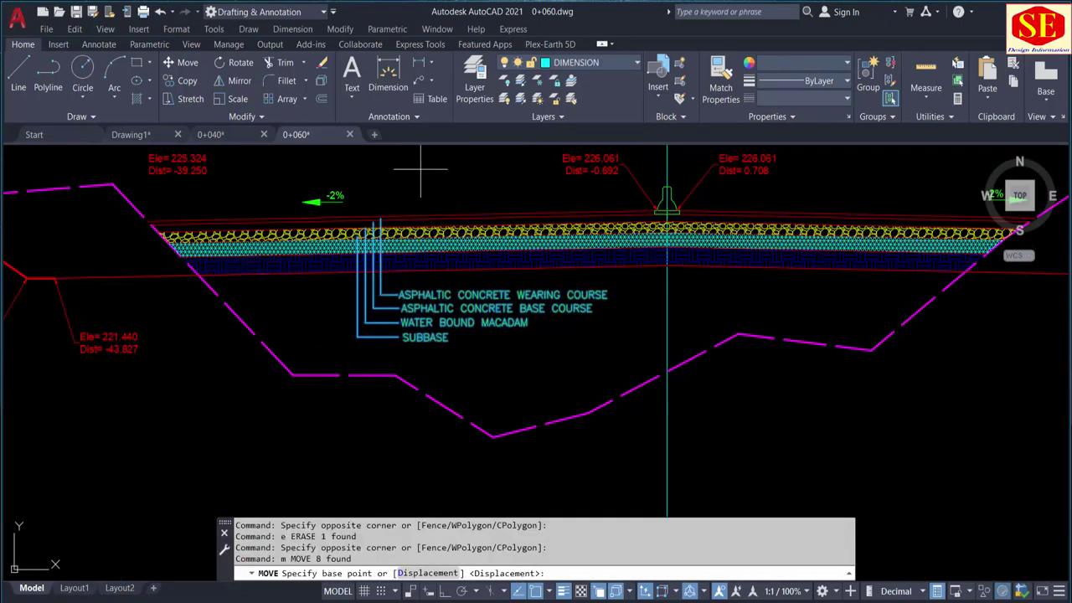
left_click(414, 168)
scroll(410, 159, "down", 2)
left_click(412, 343)
key("Escape")
scroll(461, 251, "up", 1)
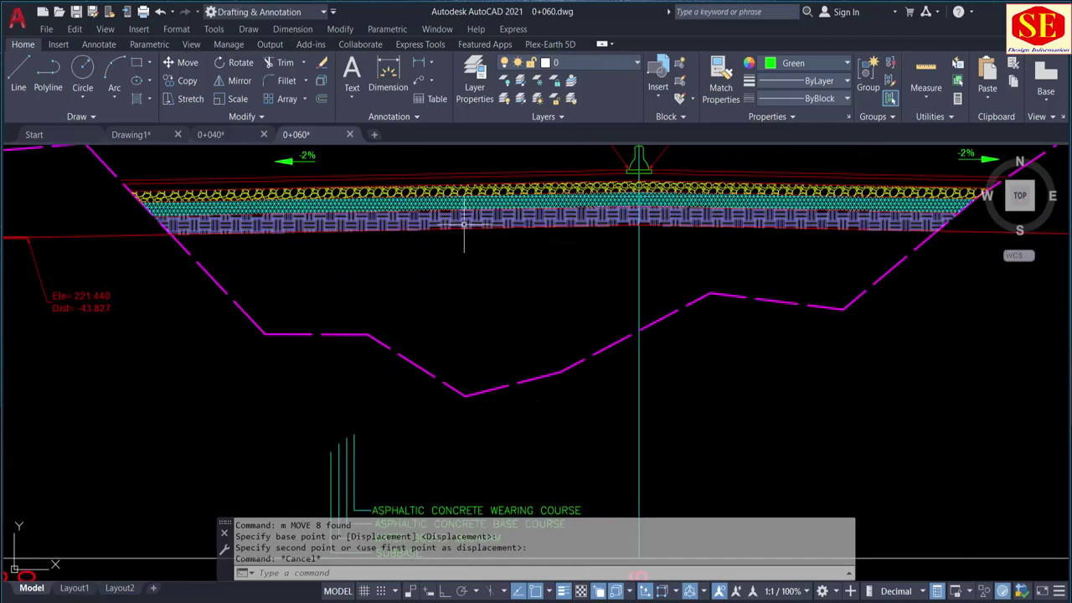
scroll(461, 268, "up", 1)
Erase the brick-patterned subbase hatch beneath the pavement
left_click(455, 260)
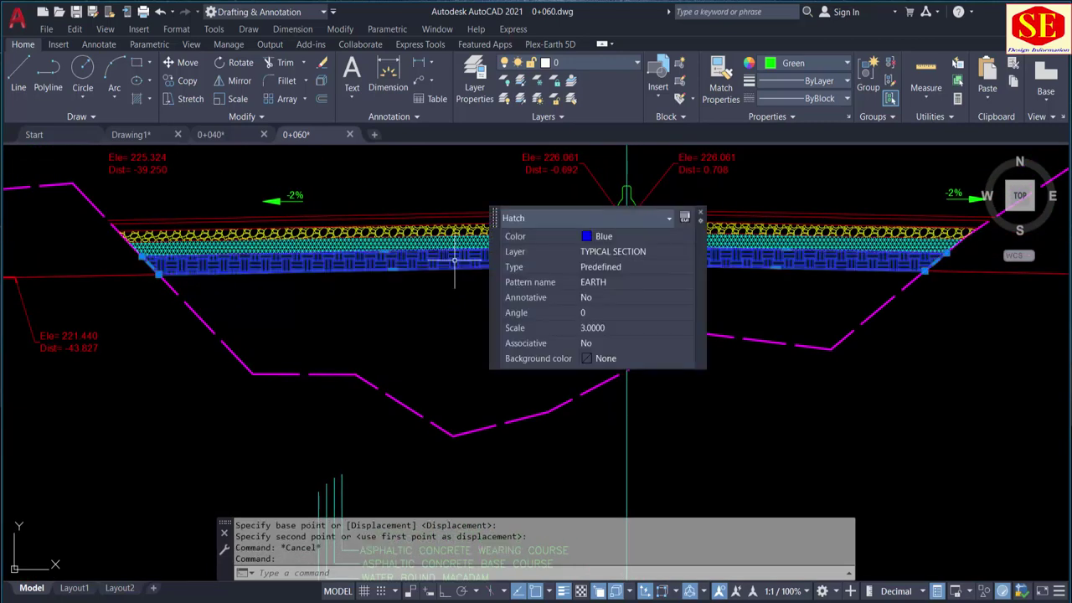
type("e")
key("Return")
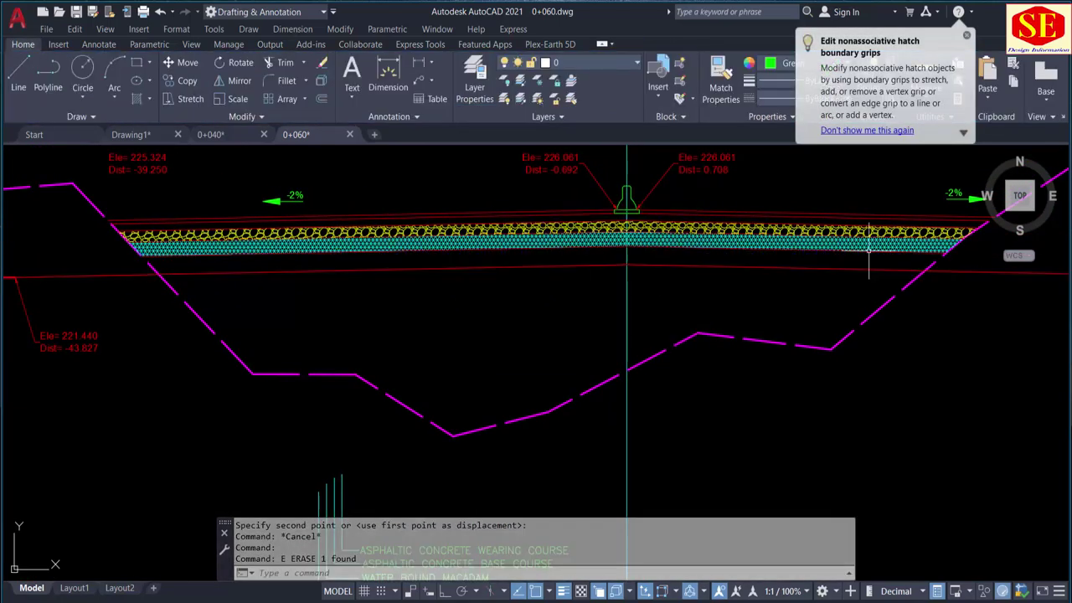
Trim away the red line segments under the pavement between the two slopes
type("tr")
key("Return")
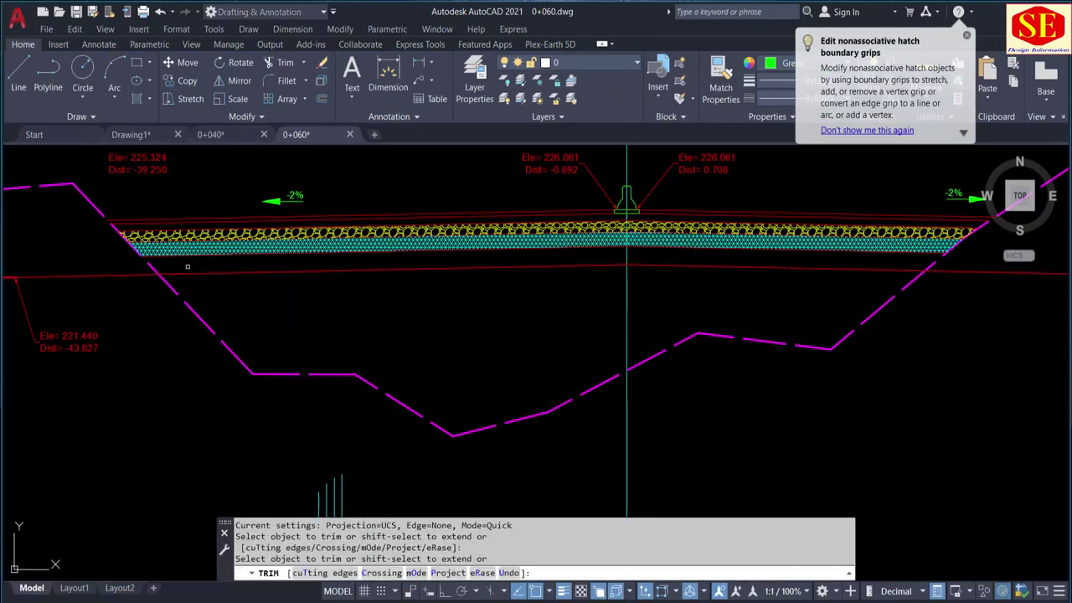
left_click(186, 264)
left_click(200, 274)
key("Return")
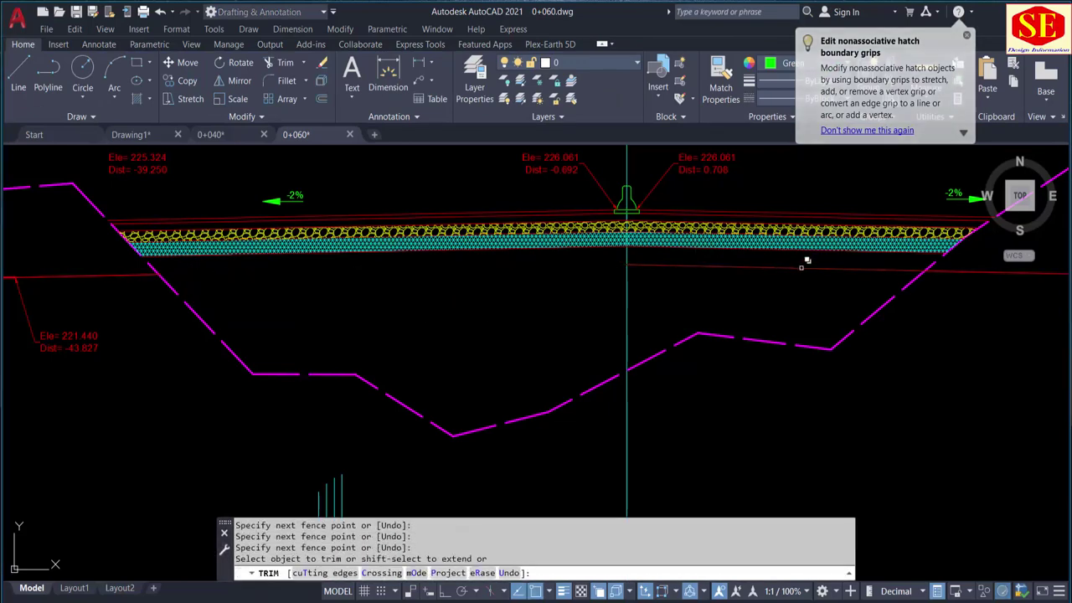
left_click(804, 267)
key("Escape")
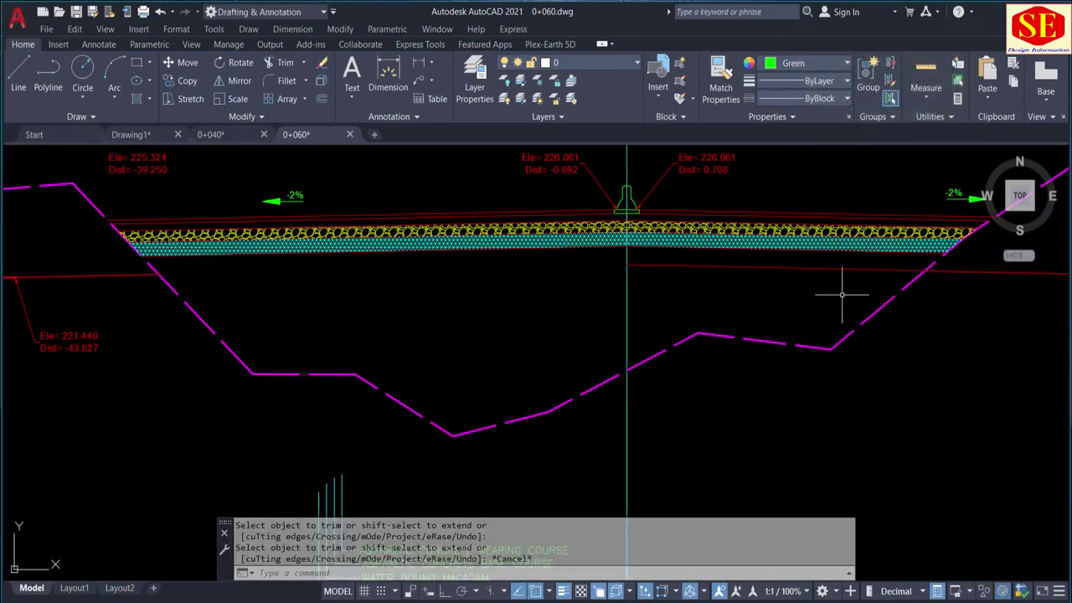
type("tr")
key("Return")
left_click_drag(832, 272, 817, 268)
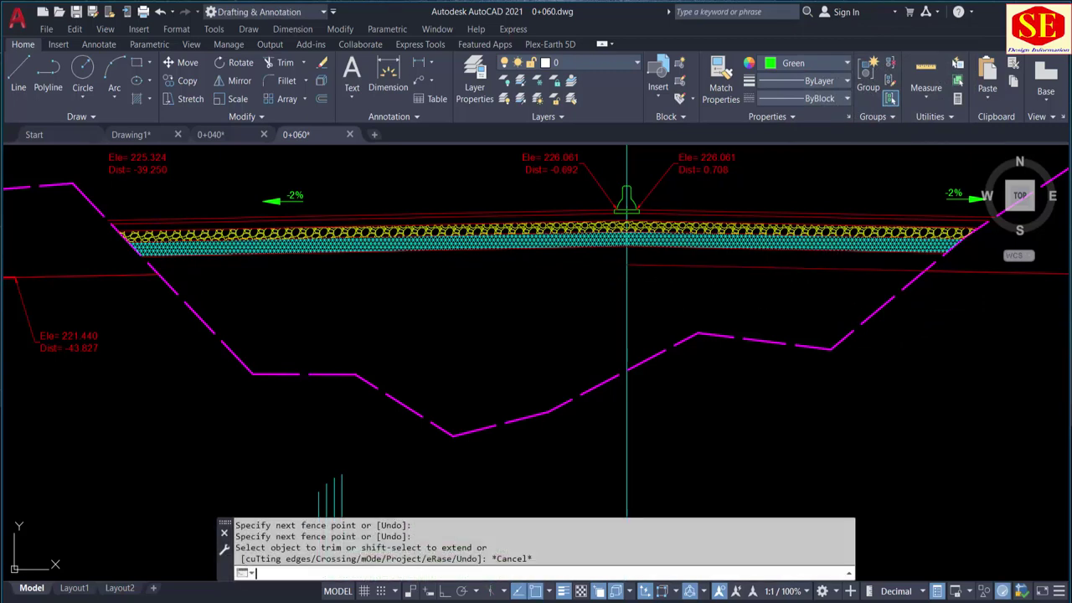
key("Return")
left_click(646, 269)
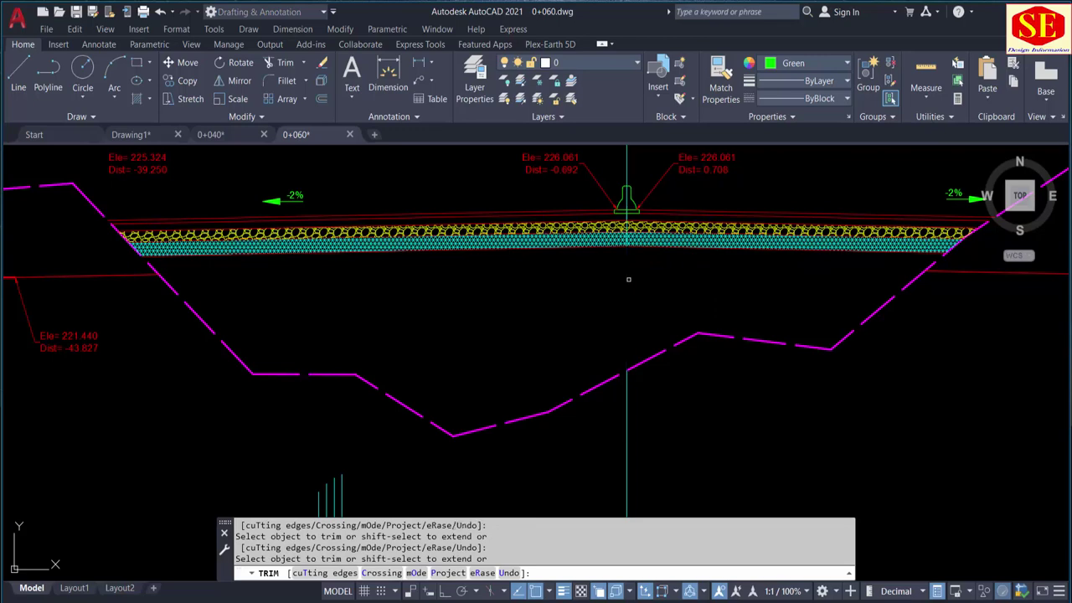
End the trim, pan across the 0+060 section, and bring up Boundary Creation with BO
scroll(628, 279, "down", 2)
scroll(629, 282, "down", 2)
key("Escape")
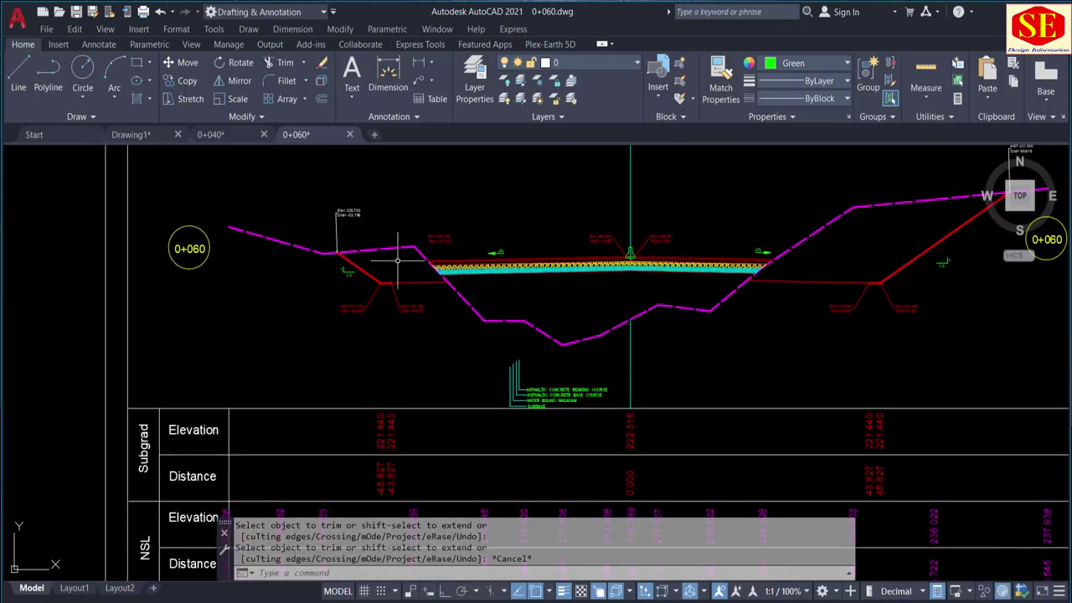
scroll(431, 265, "up", 2)
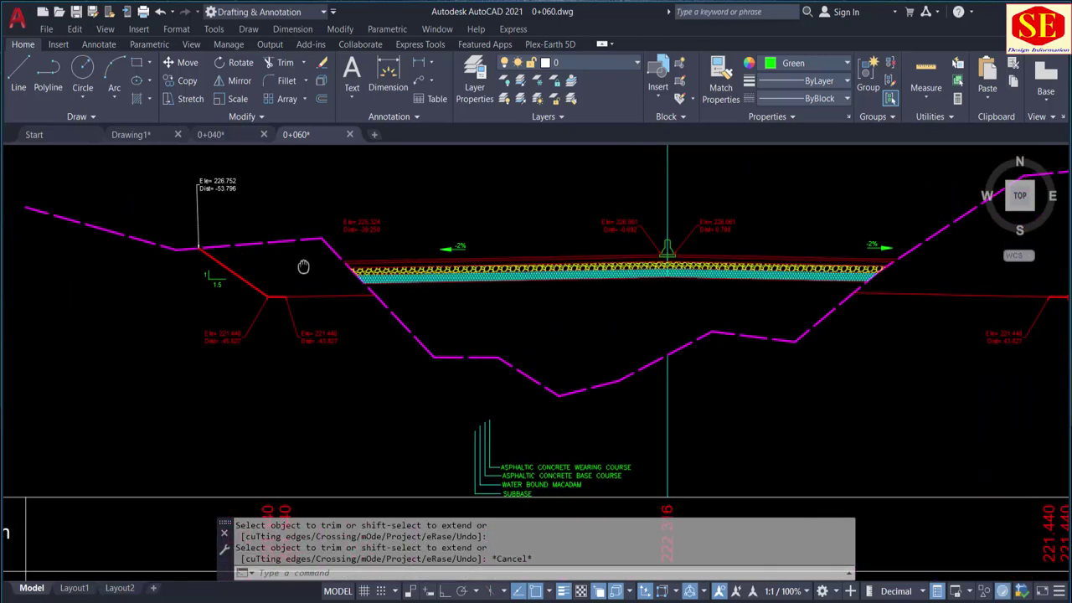
scroll(606, 277, "up", 2)
middle_click_drag(963, 277, 251, 276)
scroll(117, 311, "down", 2)
scroll(608, 310, "down", 2)
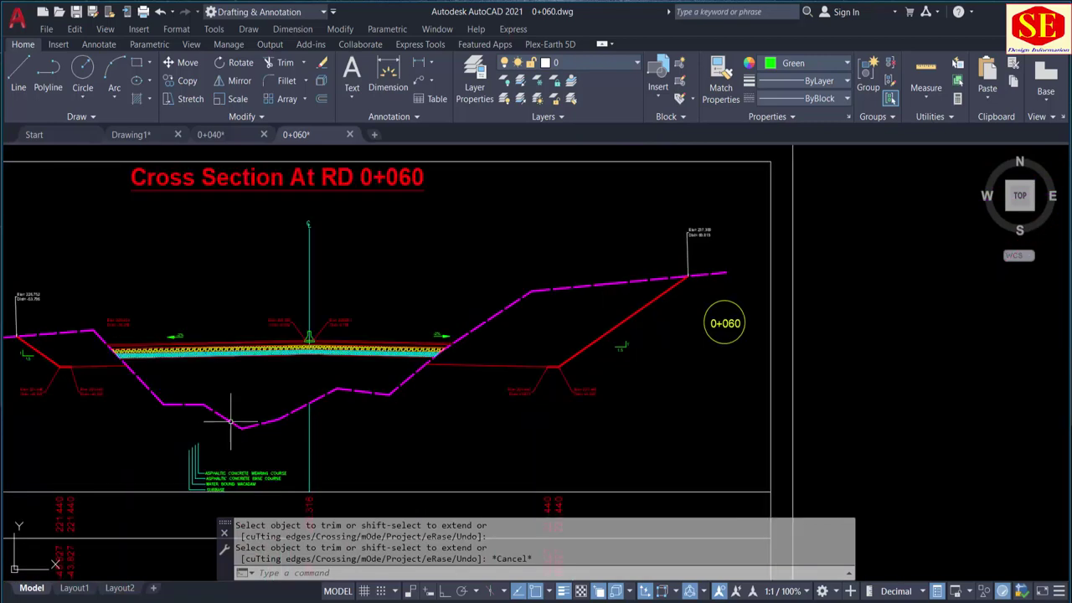
middle_click_drag(230, 421, 562, 354)
scroll(562, 354, "up", 1)
scroll(556, 321, "up", 1)
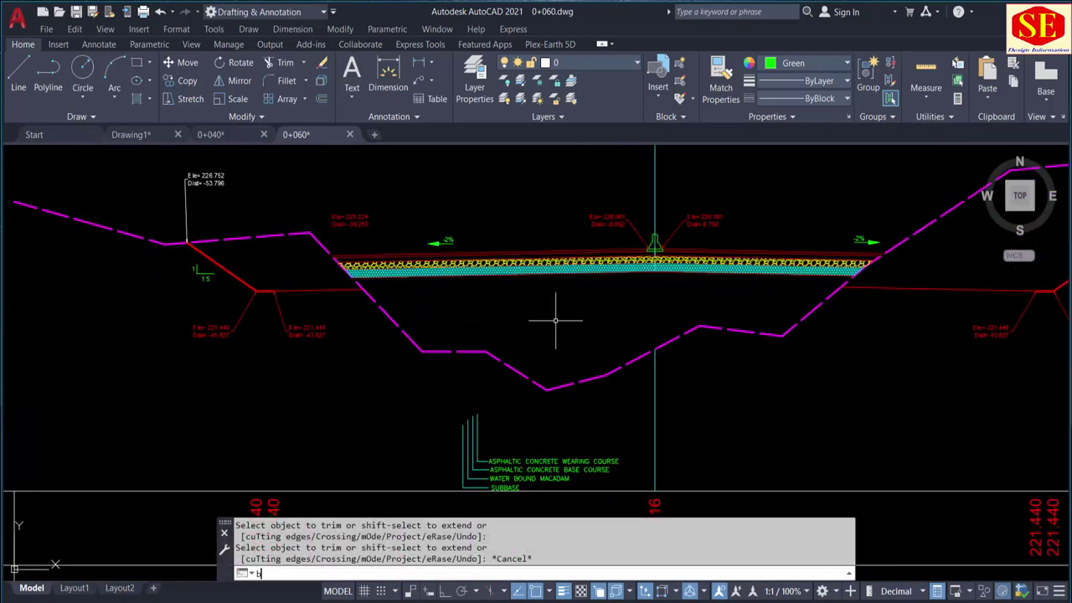
type("BO")
key("Return")
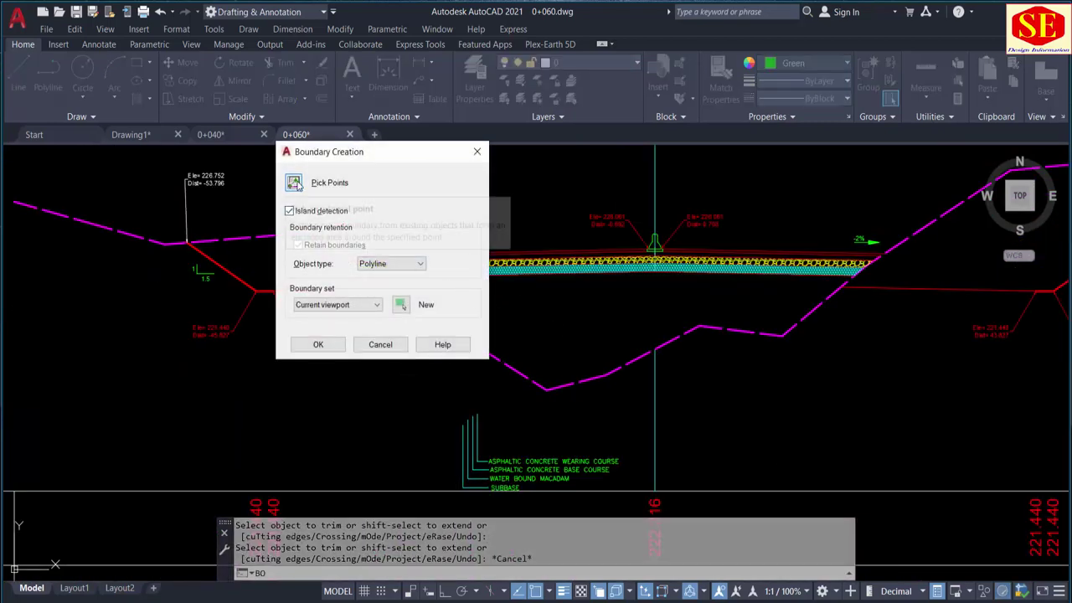
Create a boundary polyline inside the cut region below the pavement
left_click(293, 182)
left_click(586, 304)
key("Return")
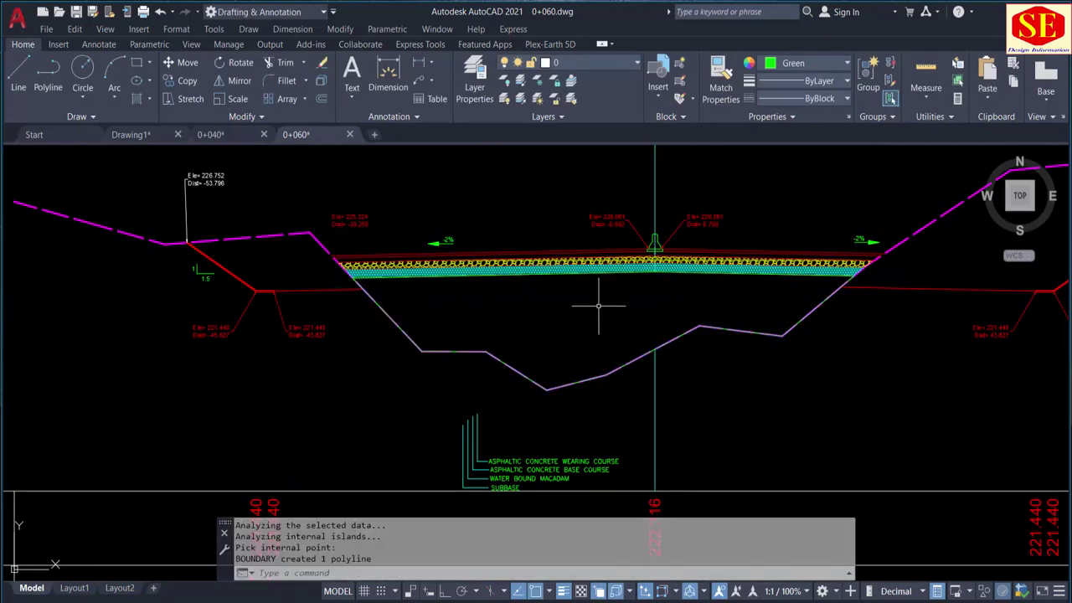
Move the new cut-area outline to the left of the sheet
type("m")
key("Return")
left_click(617, 370)
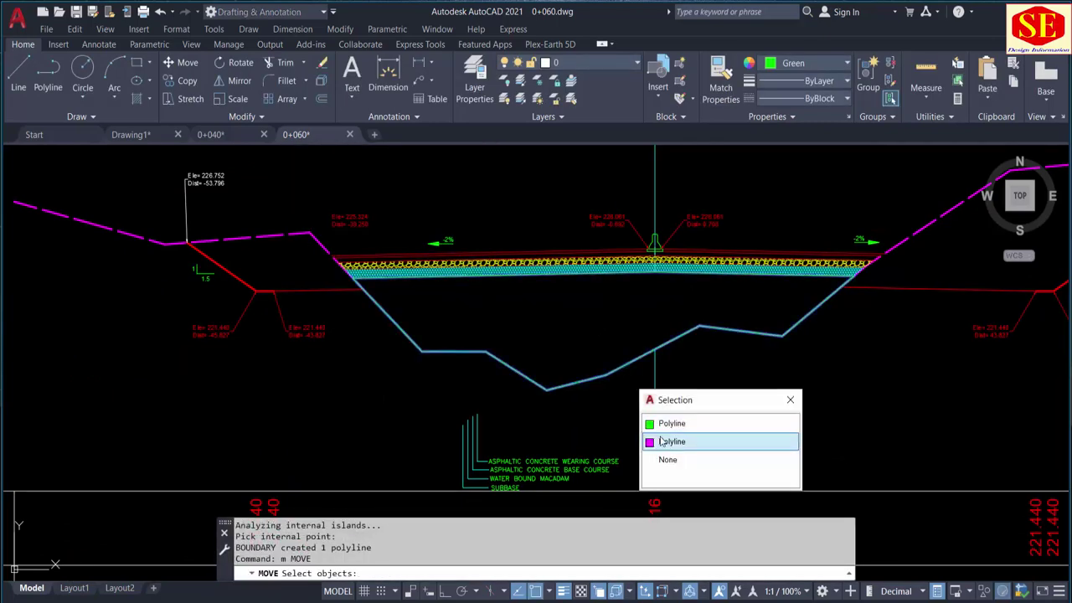
left_click(694, 421)
key("Return")
left_click(610, 360)
scroll(621, 339, "down", 4)
scroll(620, 339, "down", 2)
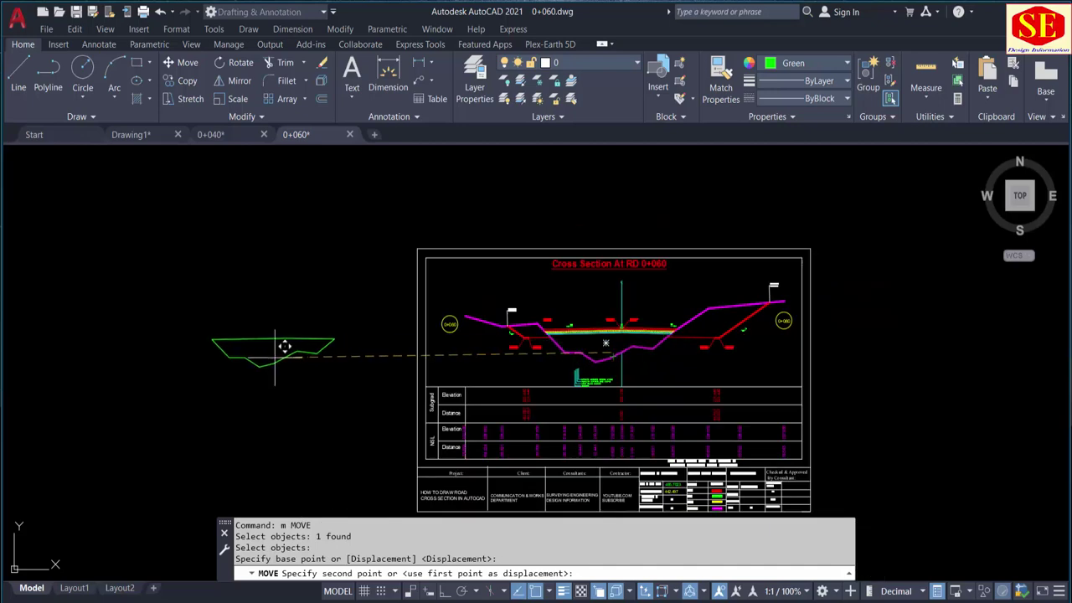
left_click(281, 346)
key("Escape")
scroll(277, 348, "up", 2)
Measure the moved outline's area with AA Object, giving 428.0684
type("aa")
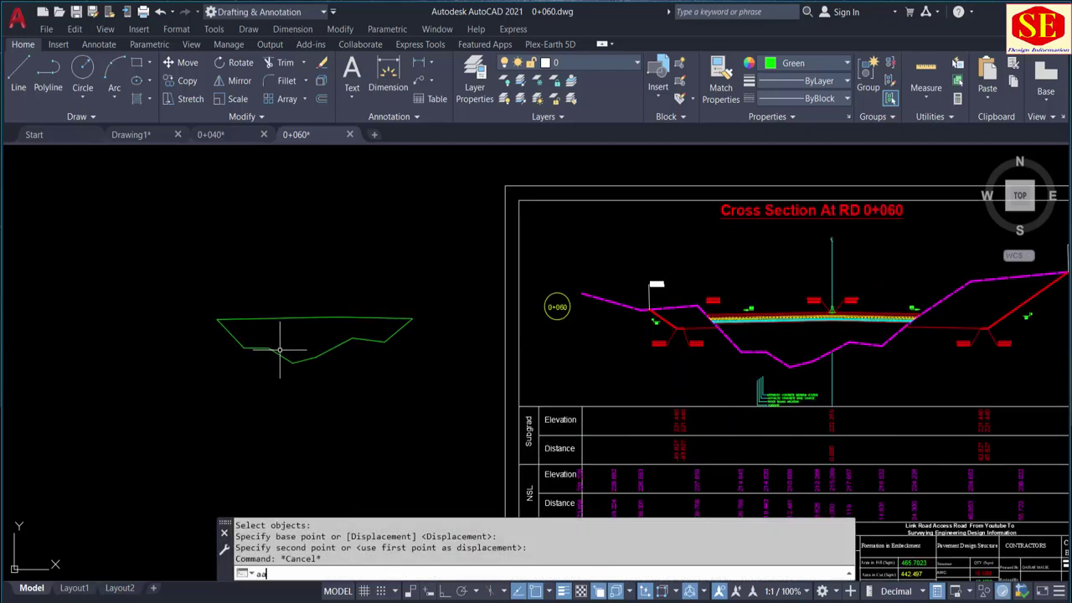
key("Return")
key("Return")
left_click(284, 319)
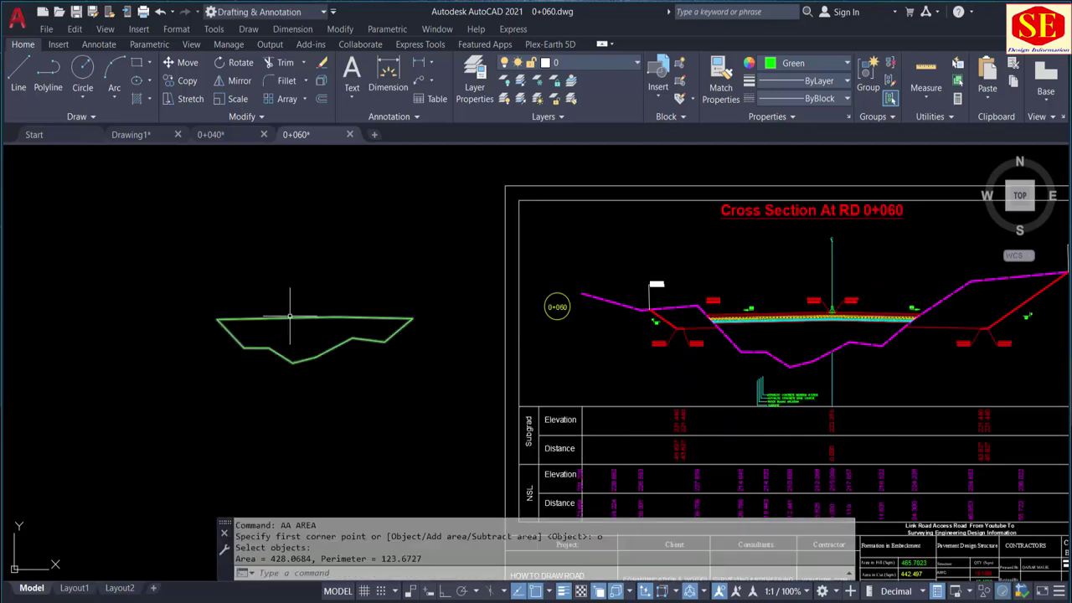
left_click(281, 320)
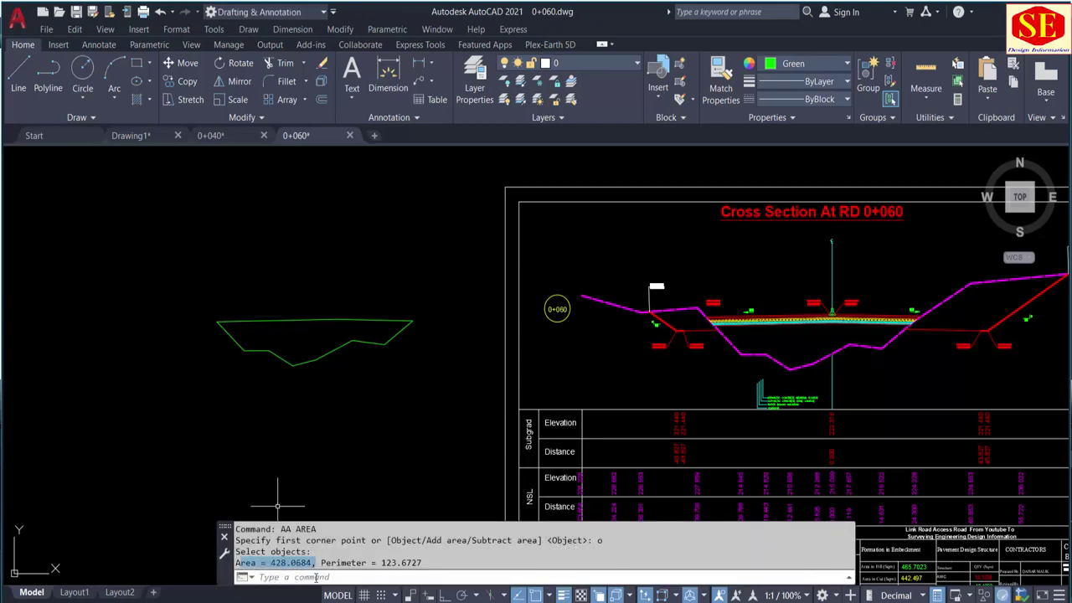
Copy the area readout and paste it as a label beside the outline
right_click(295, 567)
left_click(237, 571)
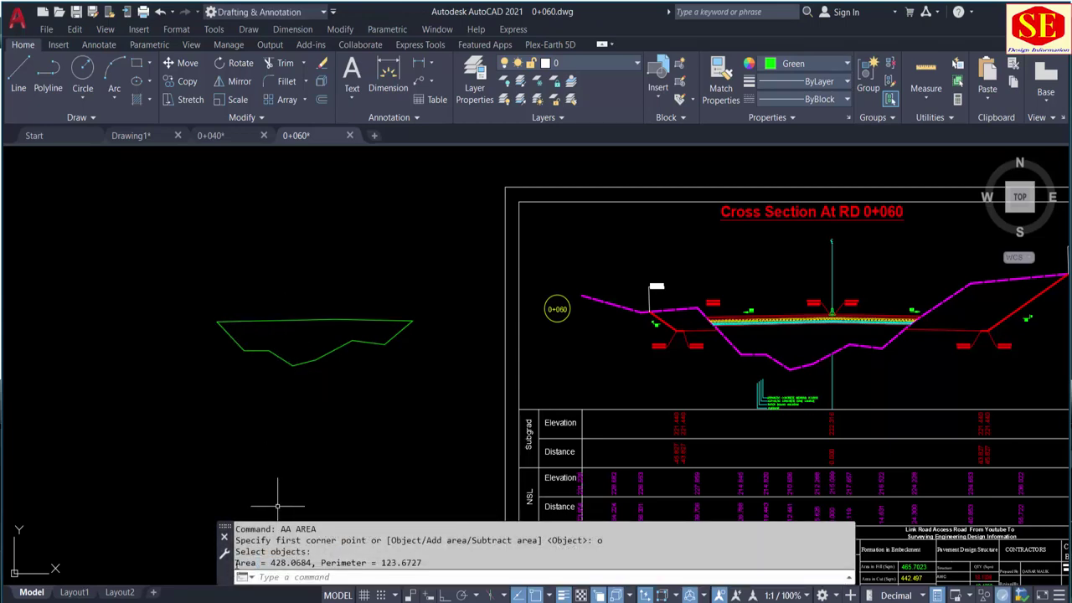
right_click(308, 563)
left_click(328, 454)
key("ctrl+v")
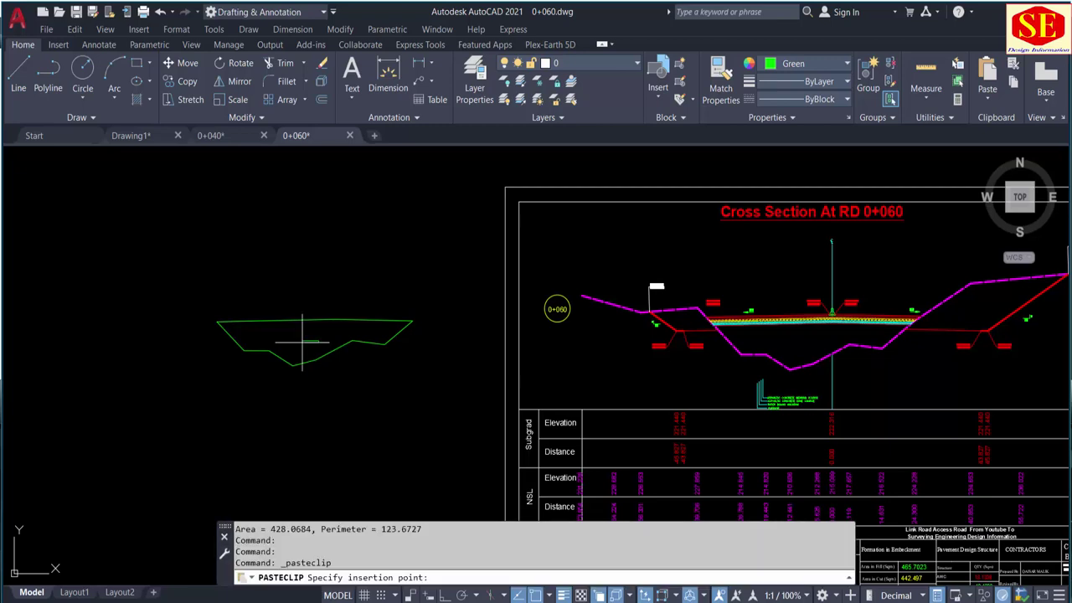
scroll(302, 342, "up", 3)
left_click(297, 335)
scroll(297, 335, "up", 2)
scroll(300, 334, "up", 2)
key("Escape")
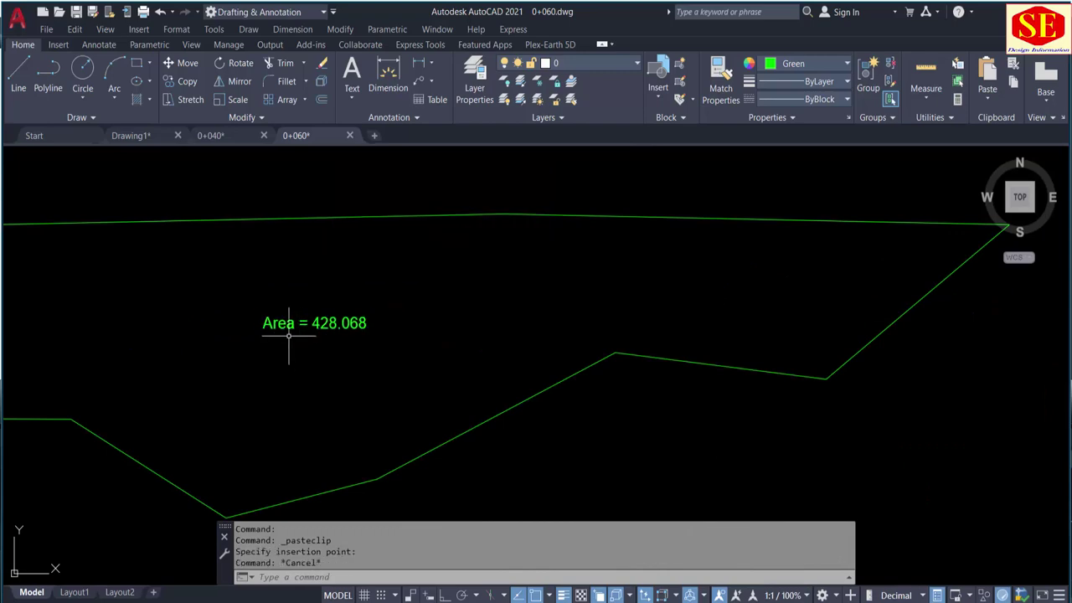
scroll(300, 333, "down", 5)
scroll(534, 322, "up", 5)
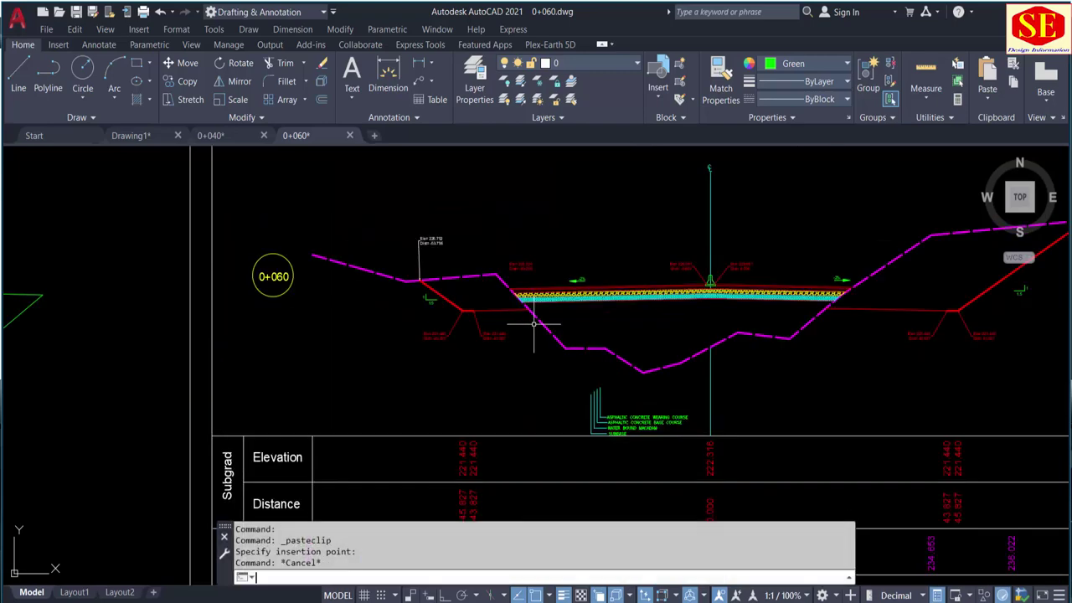
type("bo")
Create boundary outlines in the left and right fill regions between the ground line and slopes
key("Return")
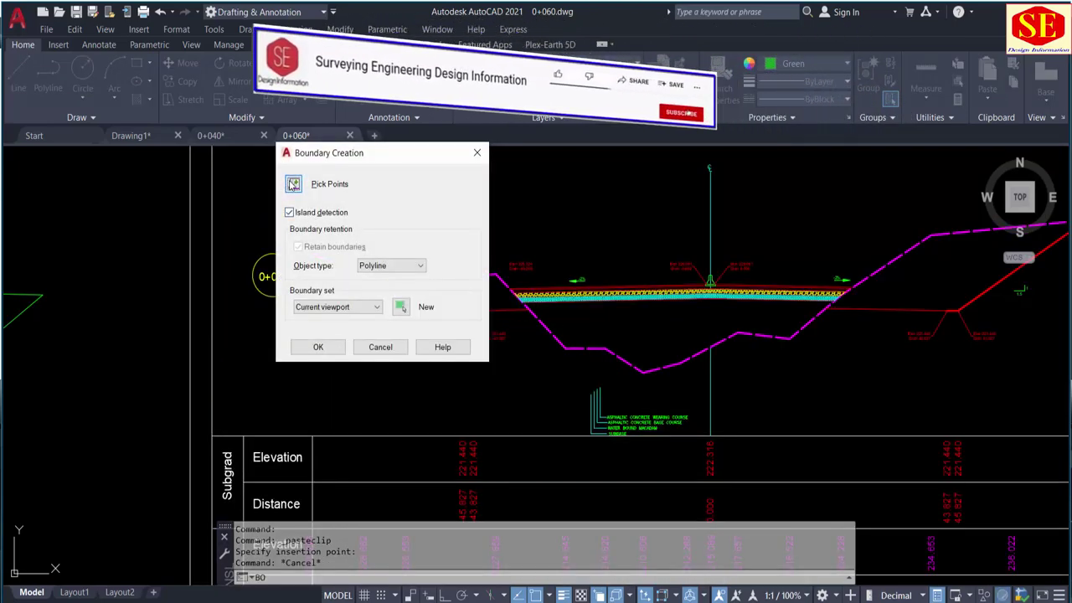
left_click(321, 180)
left_click(474, 285)
key("Return")
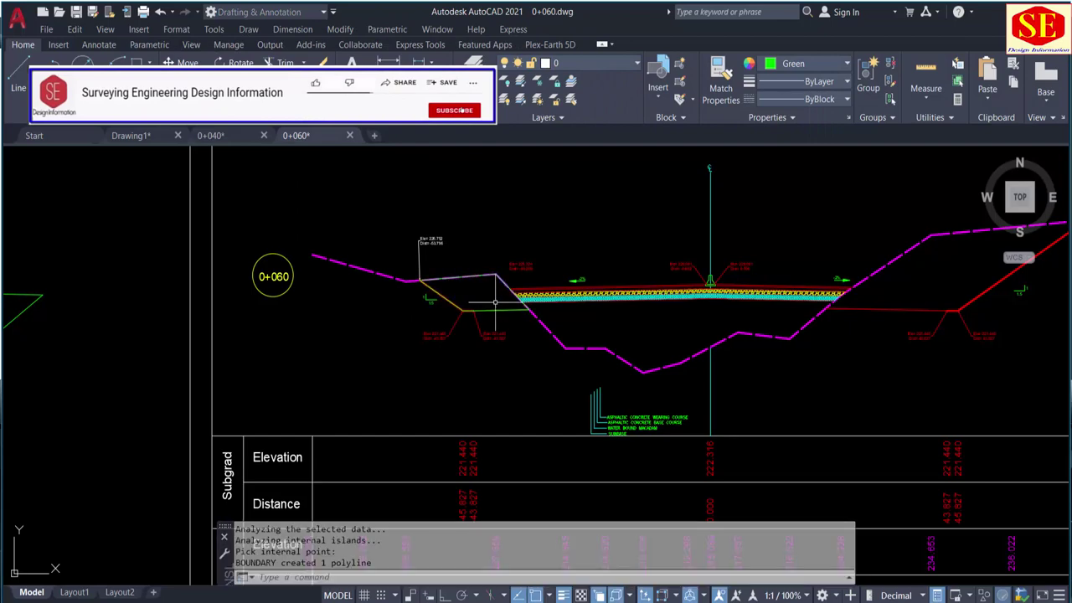
scroll(499, 300, "down", 3)
middle_click_drag(778, 276, 693, 275)
key("Return")
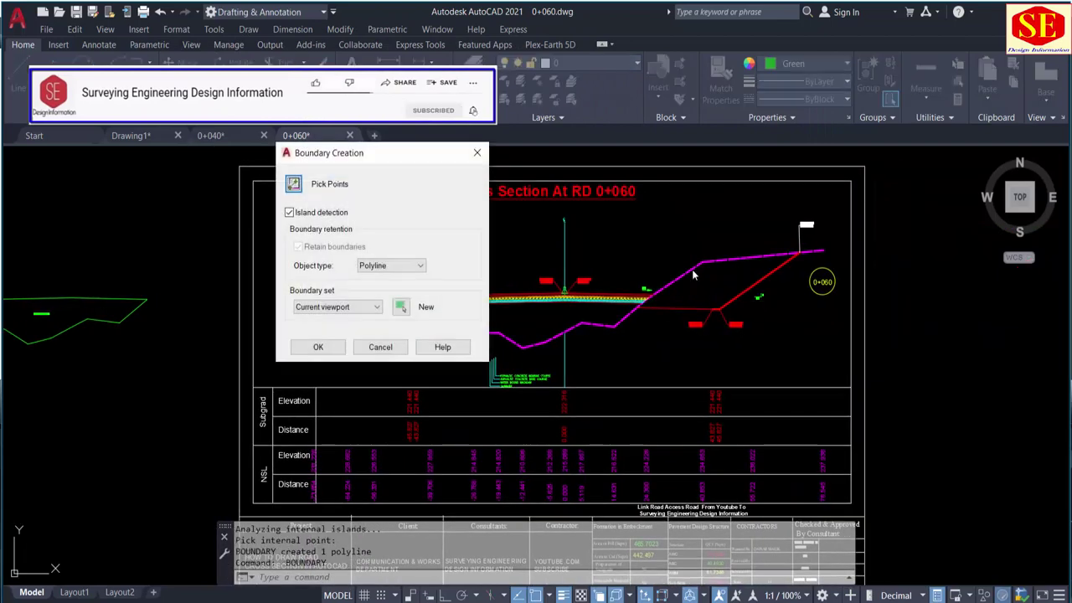
left_click(294, 184)
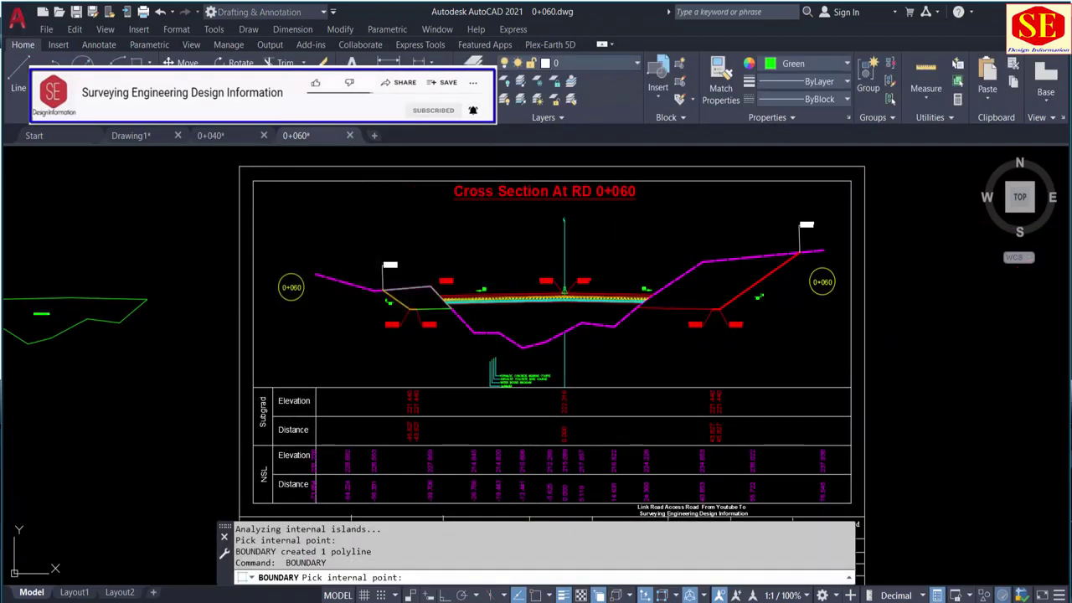
left_click(714, 282)
key("Return")
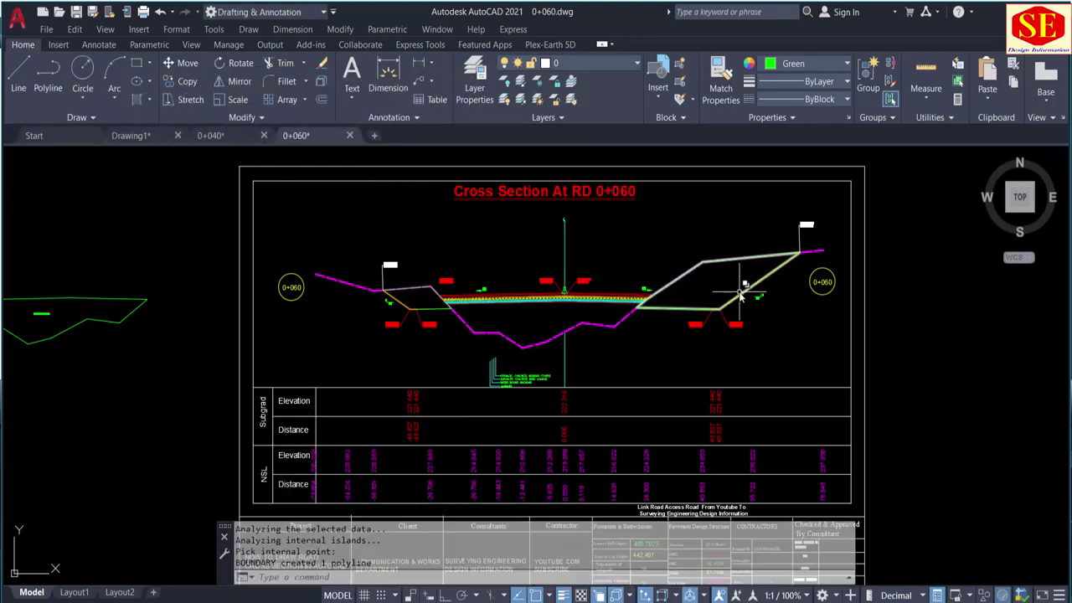
Colour both new fill outlines Blue in Quick Properties
left_click(738, 293)
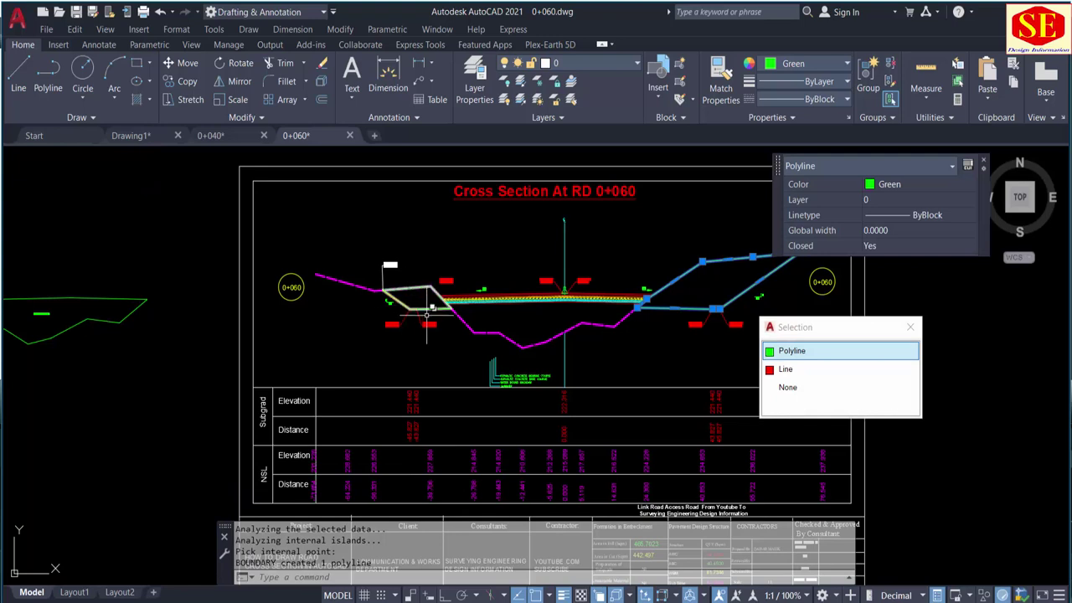
left_click(430, 299)
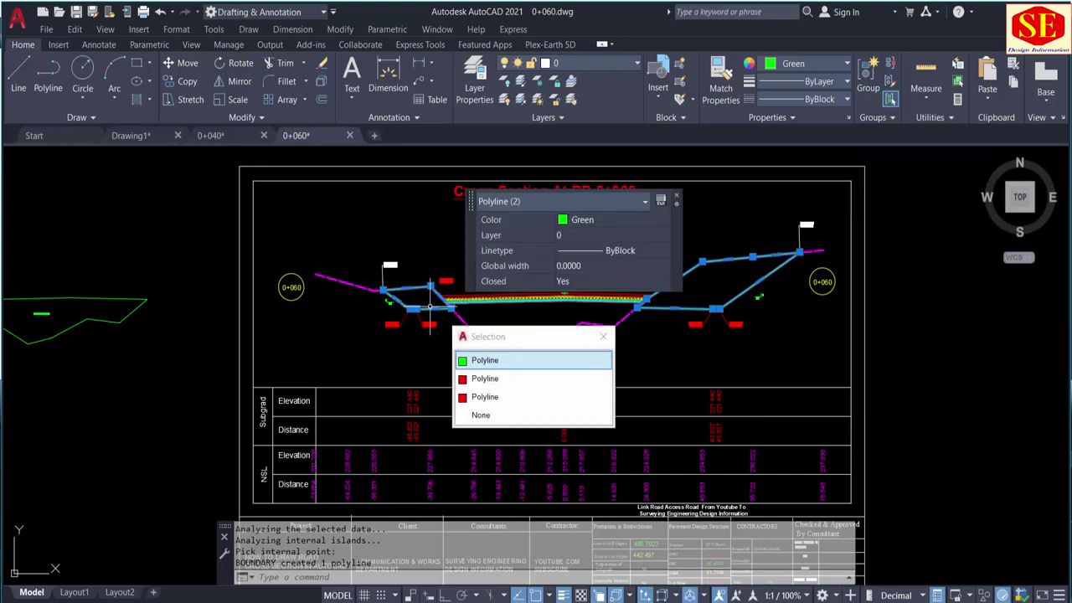
left_click(612, 223)
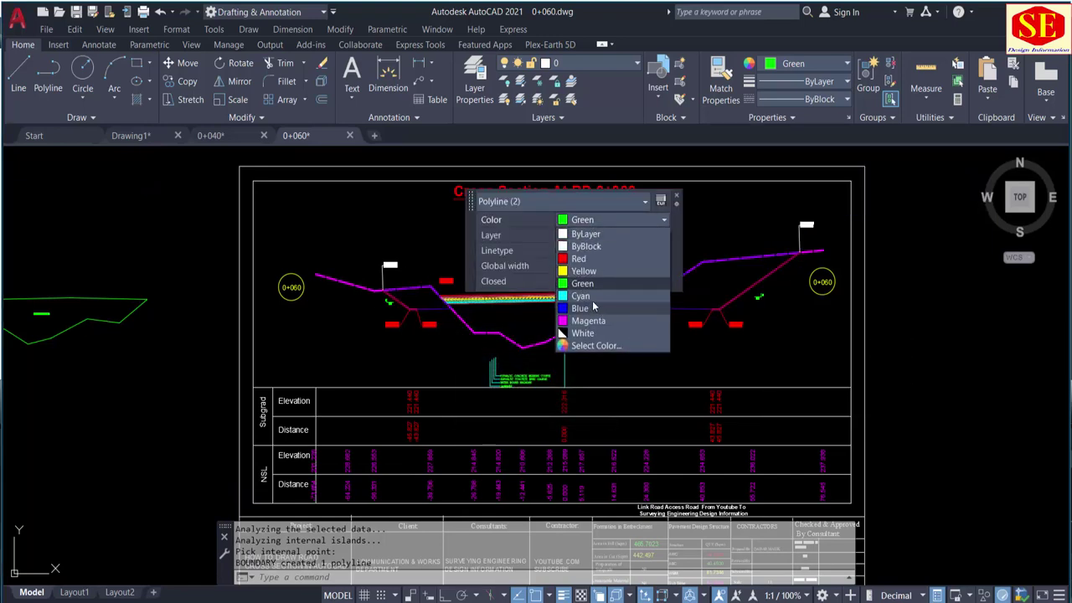
left_click(593, 308)
Begin moving the two blue outlines from a base point, then cancel
type("m")
key("Return")
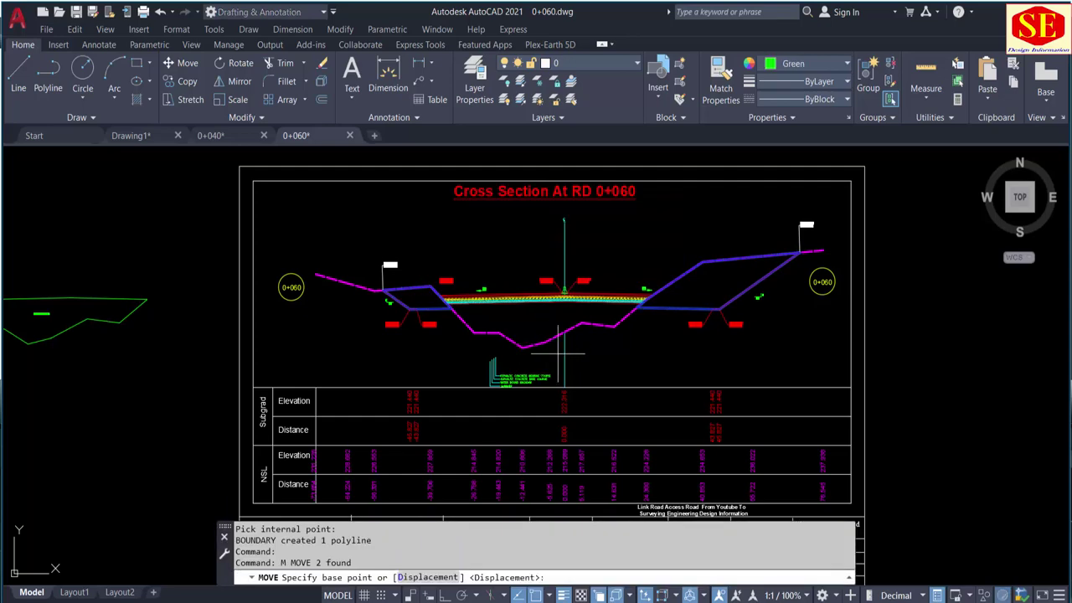
left_click(560, 354)
scroll(561, 352, "down", 3)
key("Escape")
Measure the small blue cut polygon with AREA Object (80.857) and paste that label inside it
scroll(343, 260, "up", 2)
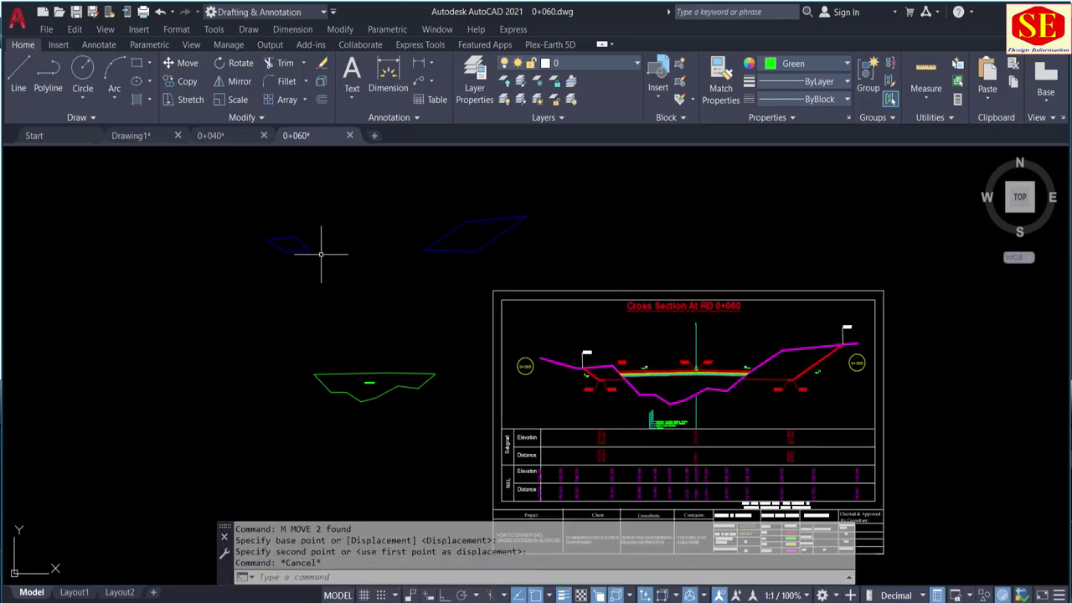
scroll(293, 254, "up", 3)
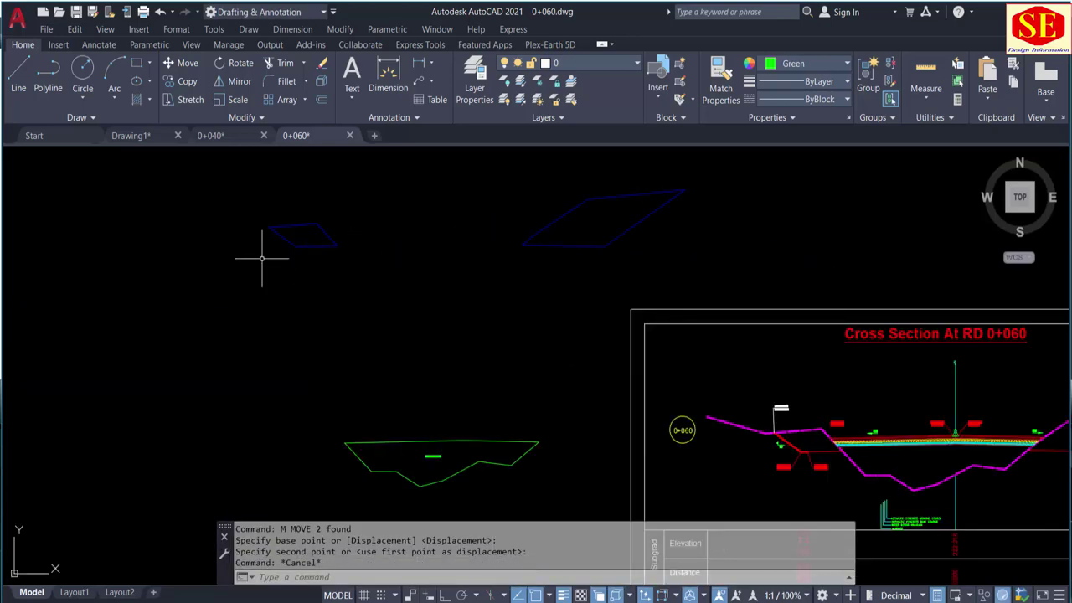
type("aa")
key("Return")
type("o")
key("Return")
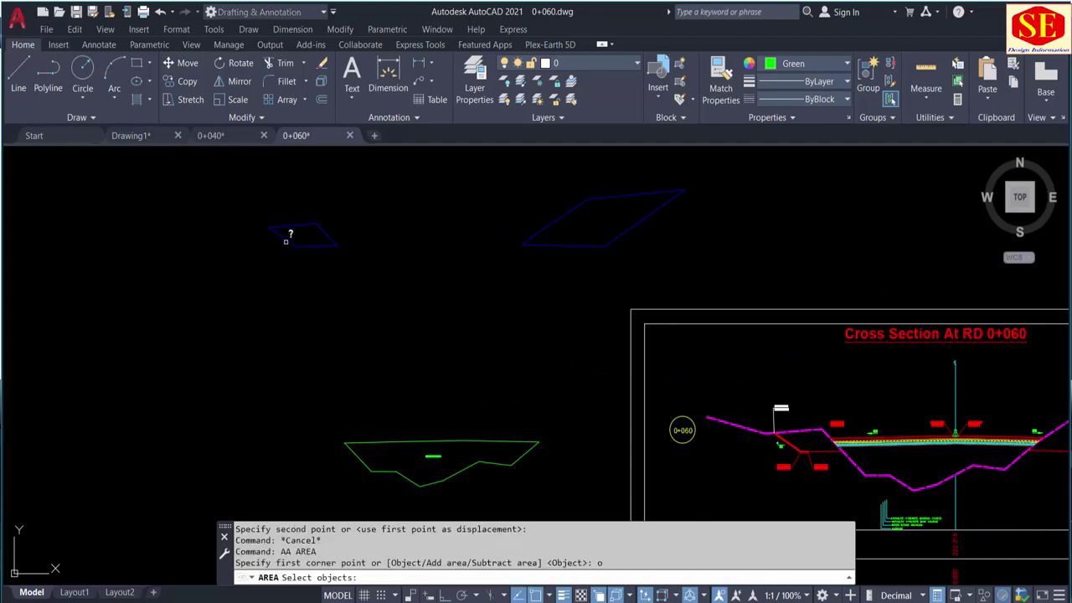
left_click(285, 241)
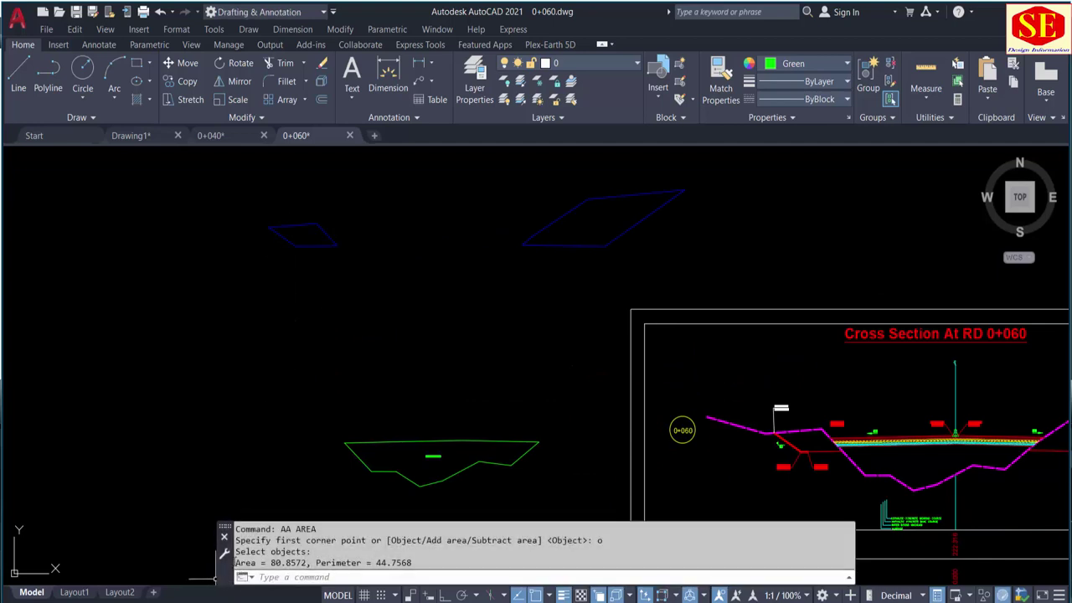
right_click(300, 566)
left_click(335, 471)
scroll(299, 239, "up", 2)
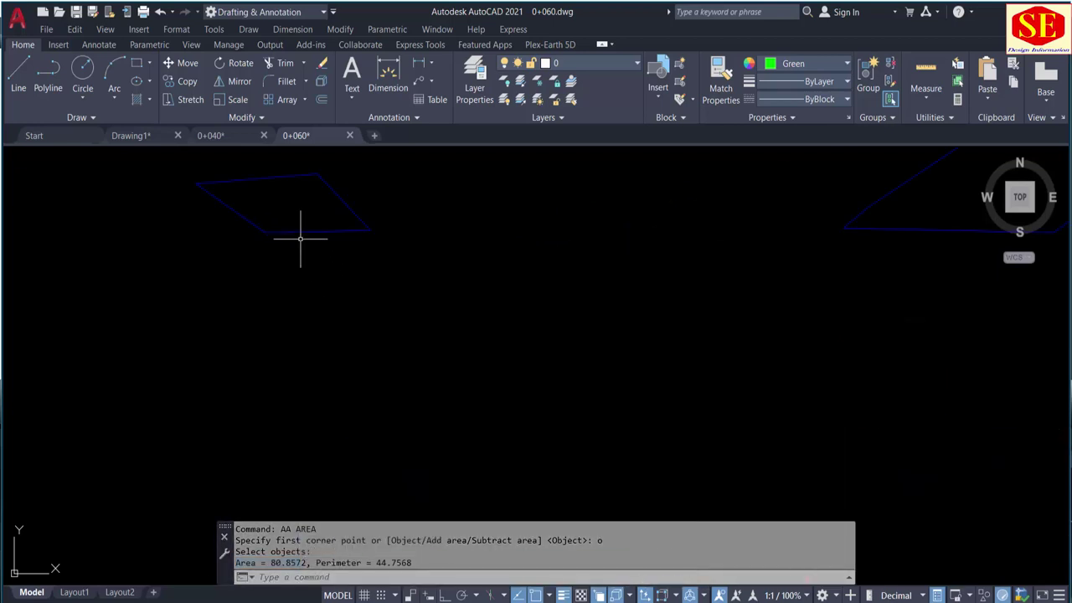
key("ctrl+v")
left_click(280, 207)
key("Escape")
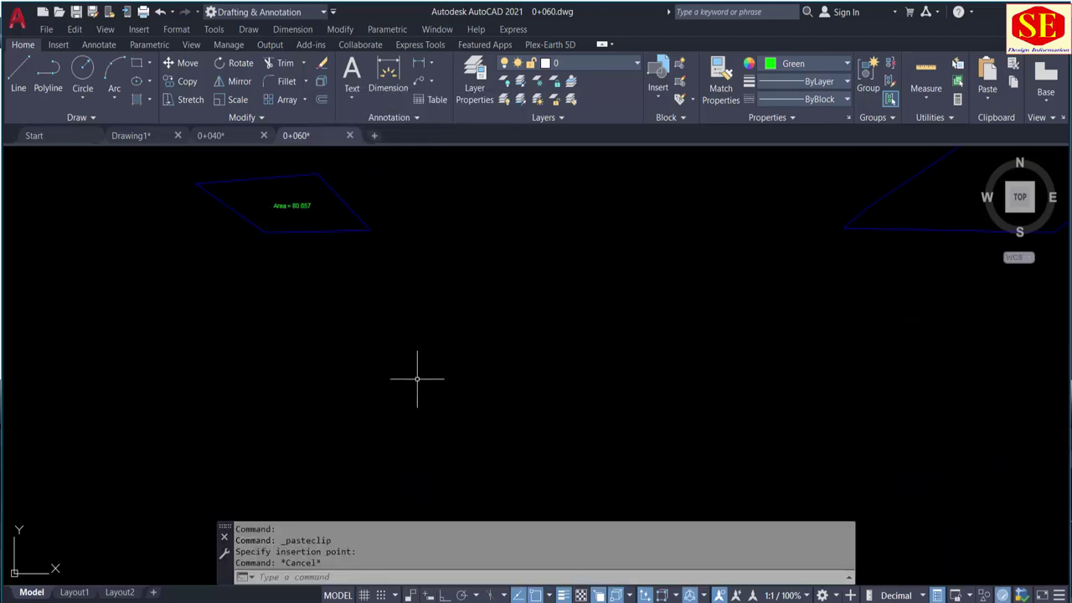
scroll(418, 376, "down", 2)
Measure the larger blue polygon (361.6398) and place its area label inside it
middle_click_drag(742, 262, 524, 293)
type("aa")
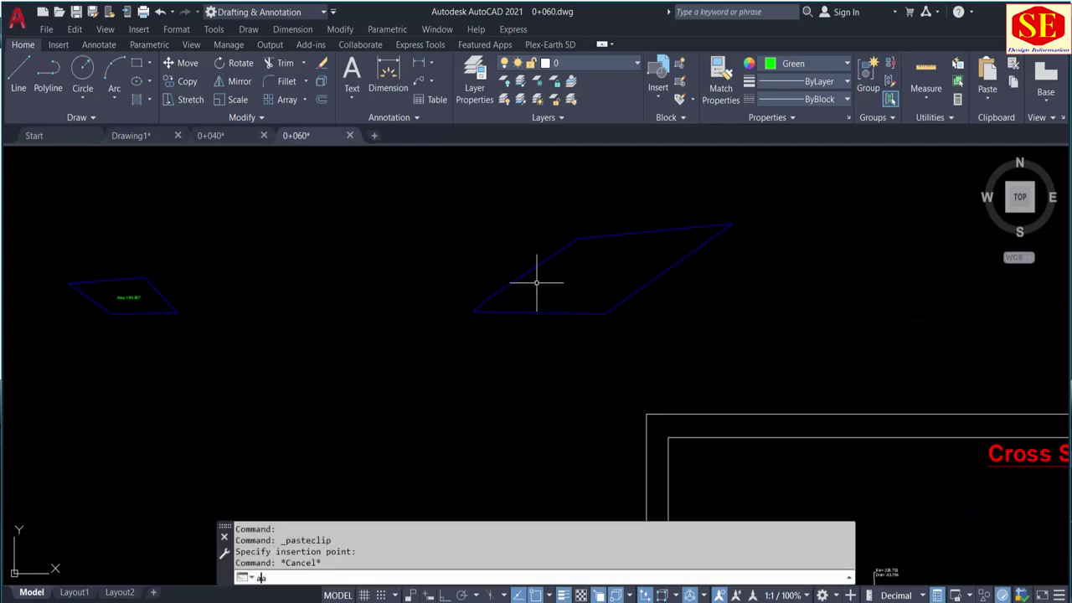
key("Return")
type("o")
key("Return")
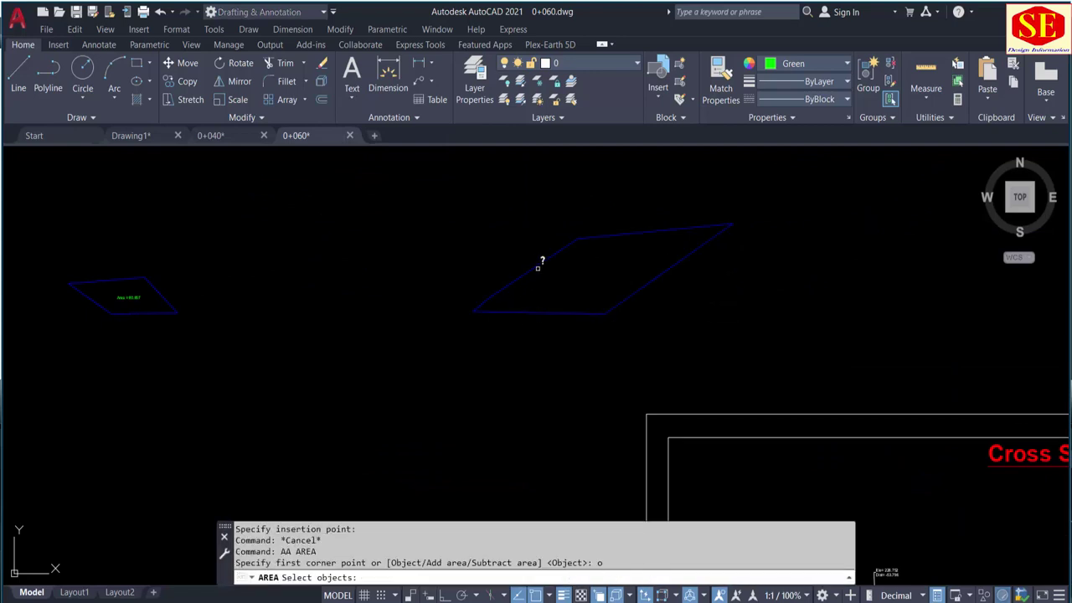
left_click(538, 267)
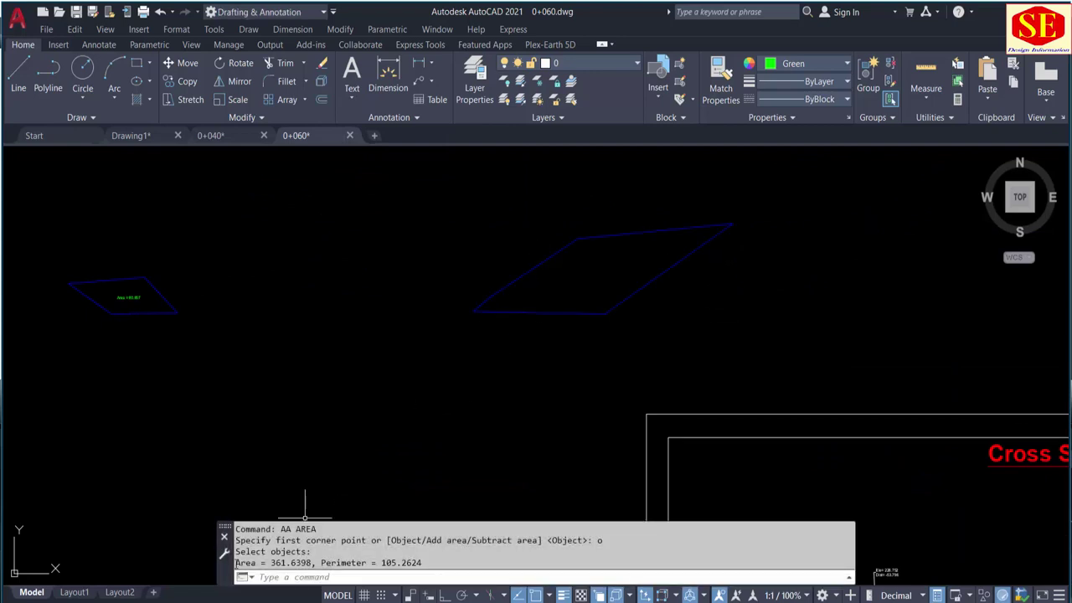
right_click(306, 563)
left_click(348, 457)
key("ctrl+v")
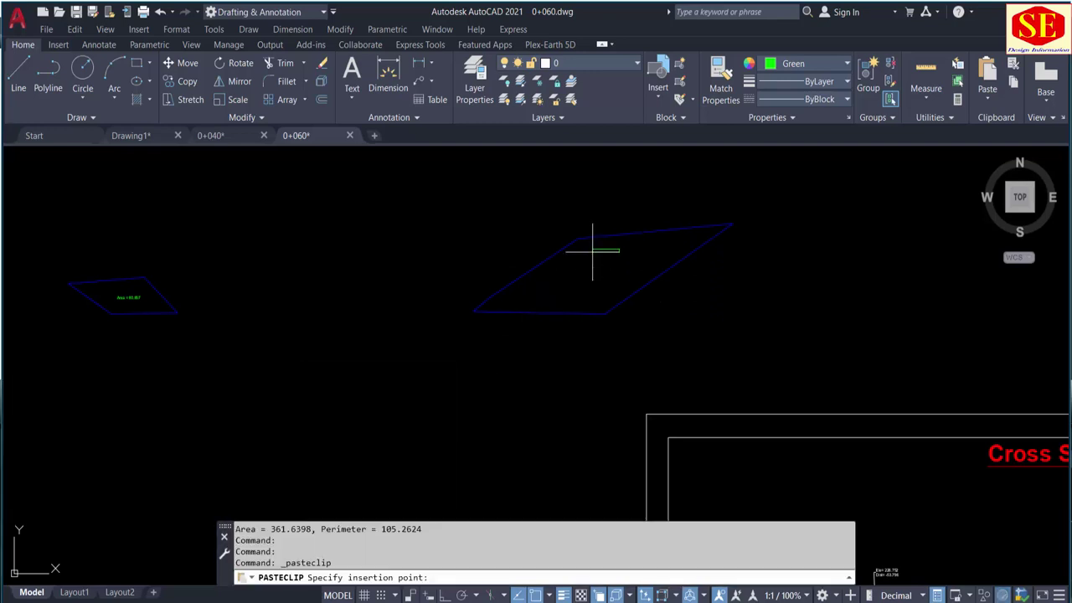
left_click(591, 266)
key("Escape")
scroll(562, 287, "down", 2)
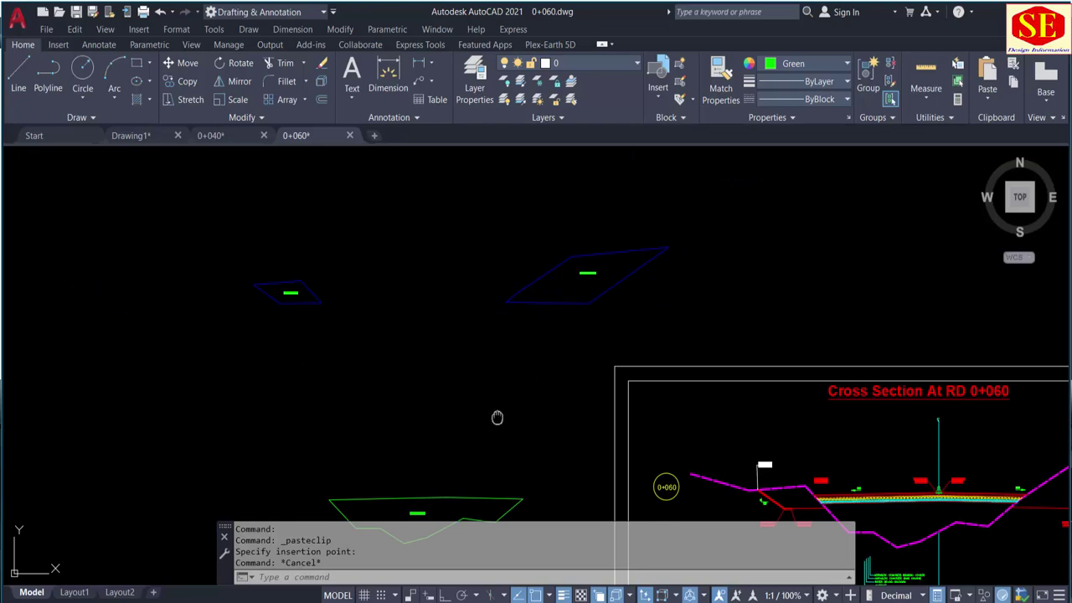
middle_click_drag(497, 417, 425, 354)
scroll(426, 354, "up", 5)
scroll(414, 359, "up", 2)
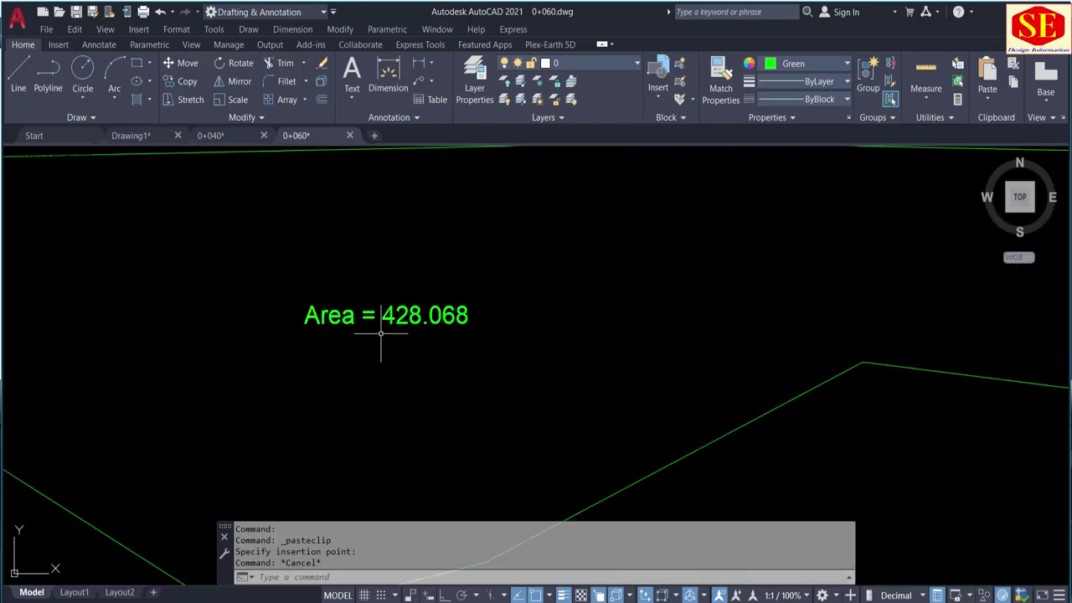
scroll(381, 333, "down", 3)
scroll(711, 431, "down", 3)
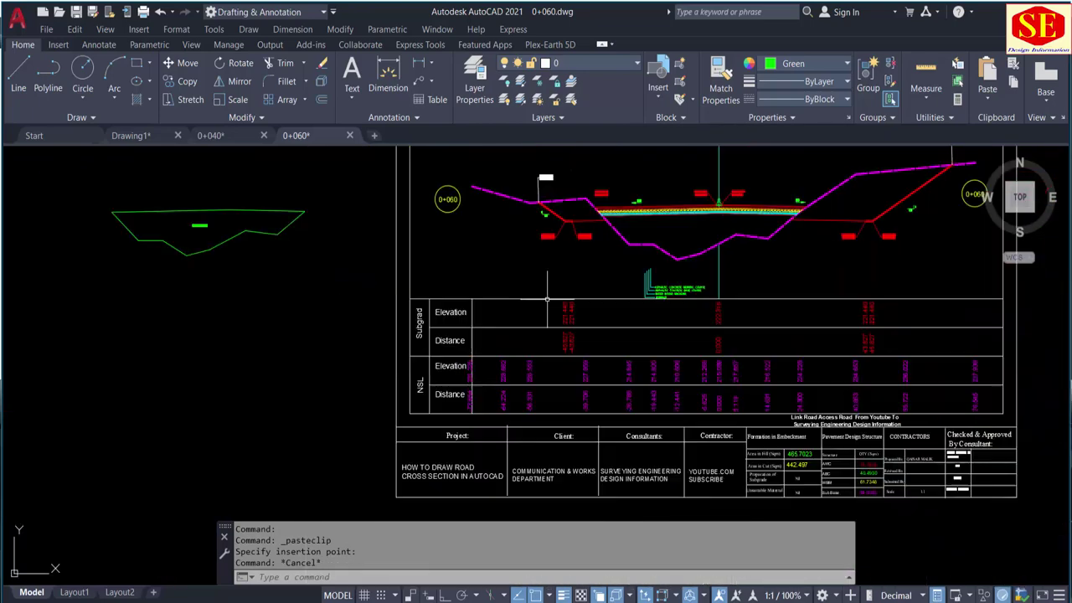
Change the 0+060 table's Area in Fill (Sqm) value from 465.7023 to 406.08
scroll(801, 453, "up", 4)
double_click(794, 452)
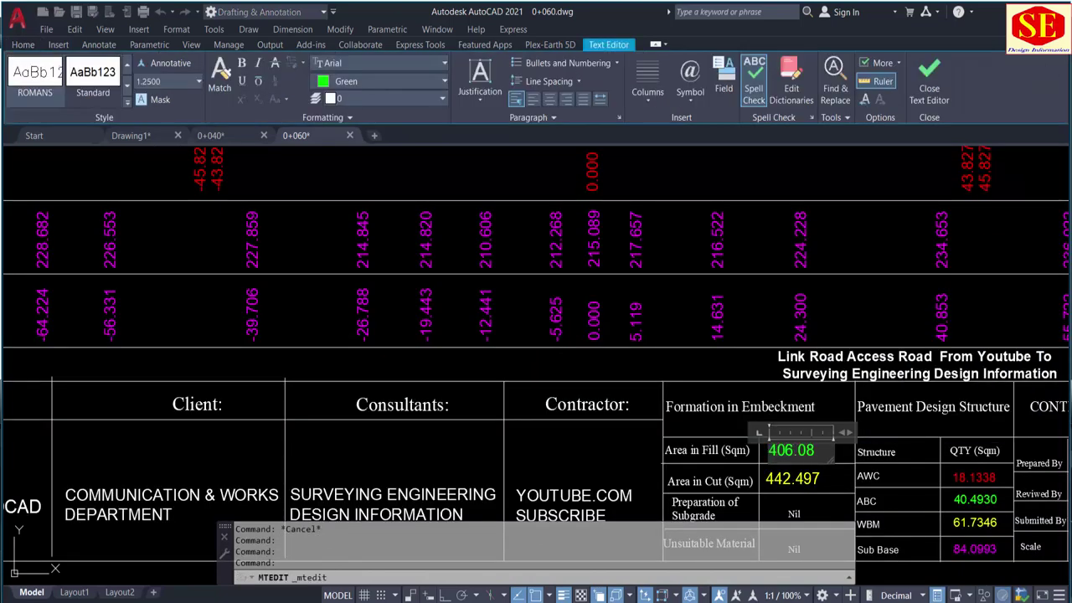
left_click(741, 475)
scroll(741, 475, "down", 5)
scroll(371, 304, "up", 3)
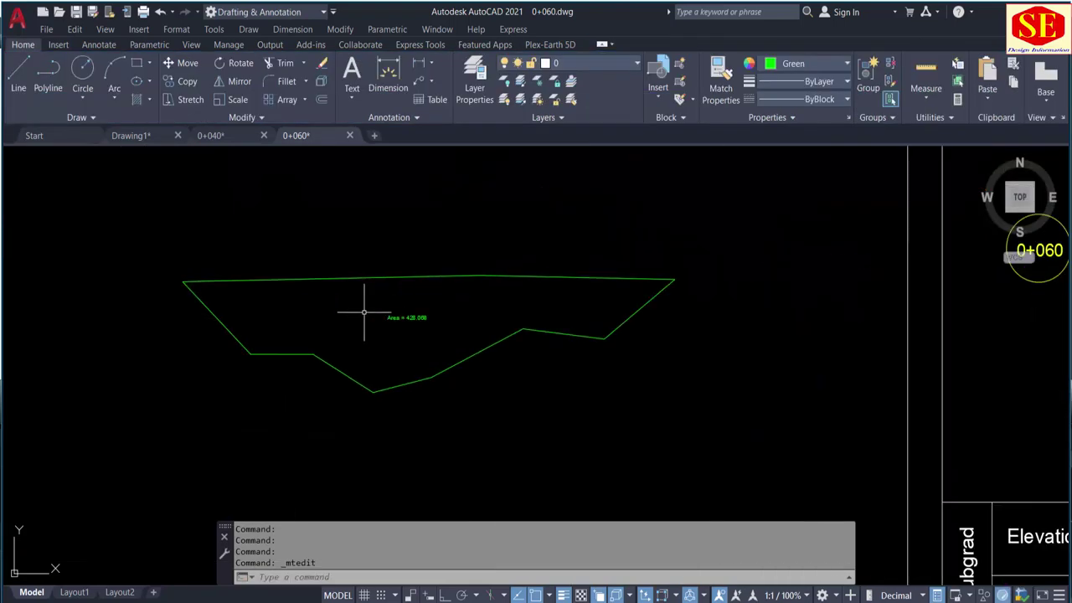
scroll(393, 312, "up", 2)
scroll(486, 412, "down", 2)
scroll(494, 283, "down", 5)
scroll(419, 290, "up", 2)
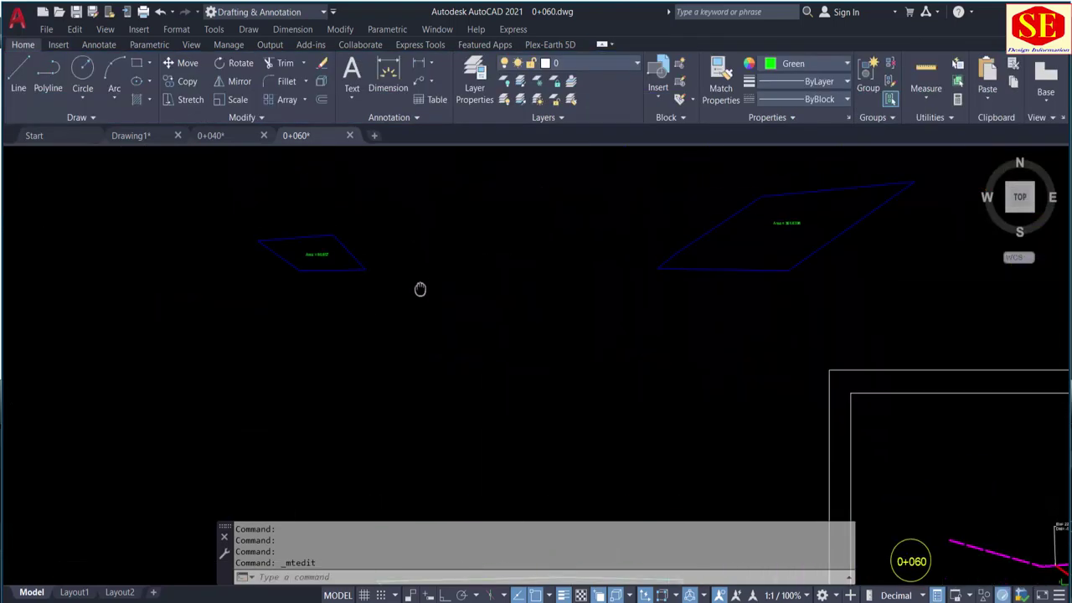
key("XF86Calculator")
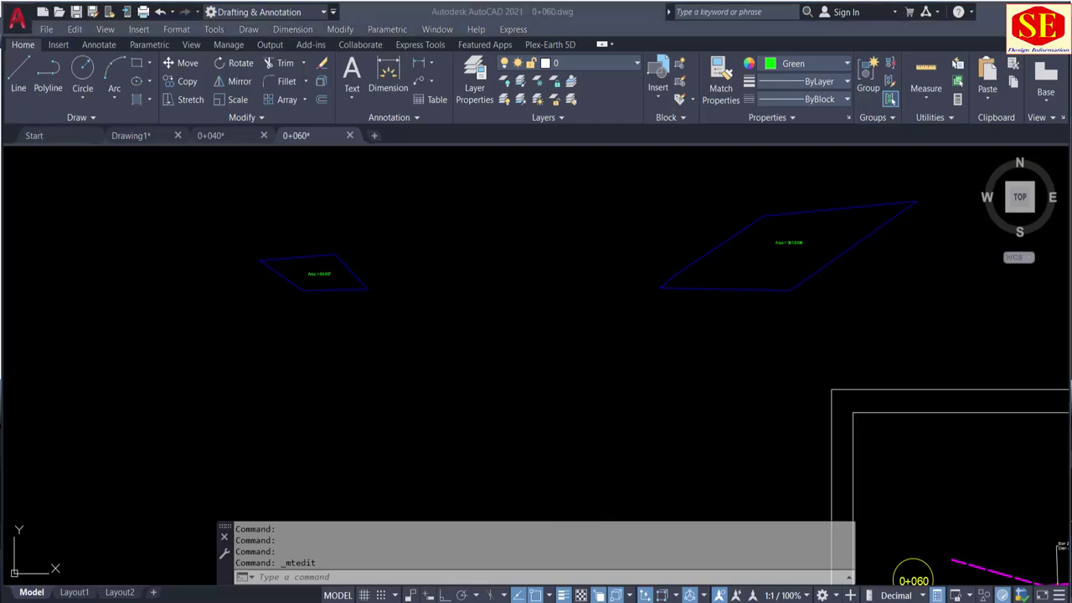
Clear the calculator, move it clear of the area labels, and enter 80.857
left_click(236, 342)
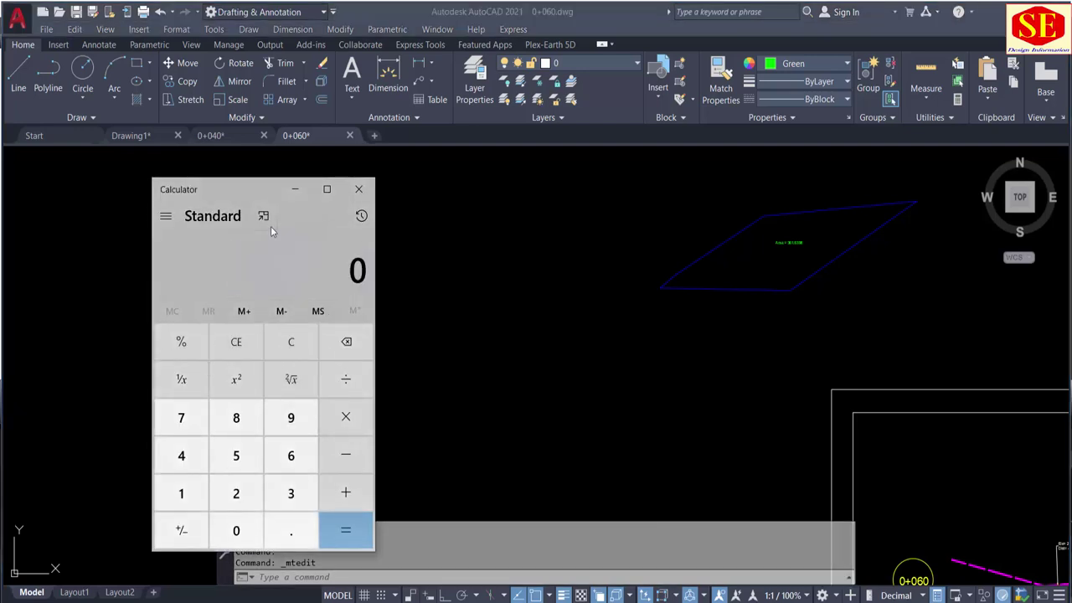
left_click_drag(267, 189, 173, 203)
scroll(342, 293, "up", 3)
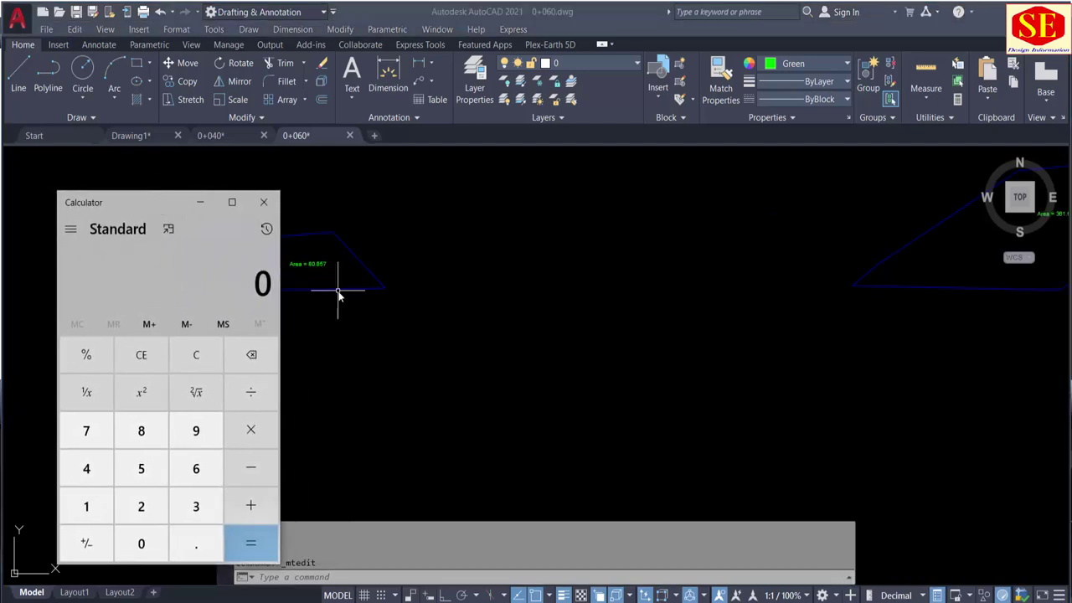
scroll(342, 293, "up", 2)
scroll(694, 314, "down", 2)
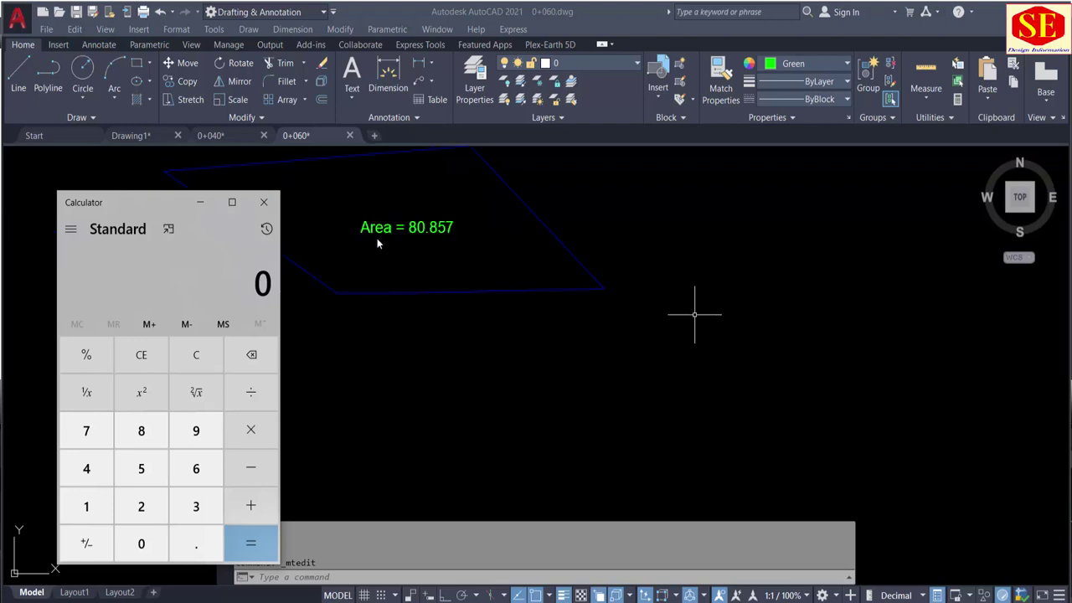
left_click(141, 431)
left_click(141, 543)
left_click(196, 544)
left_click(140, 431)
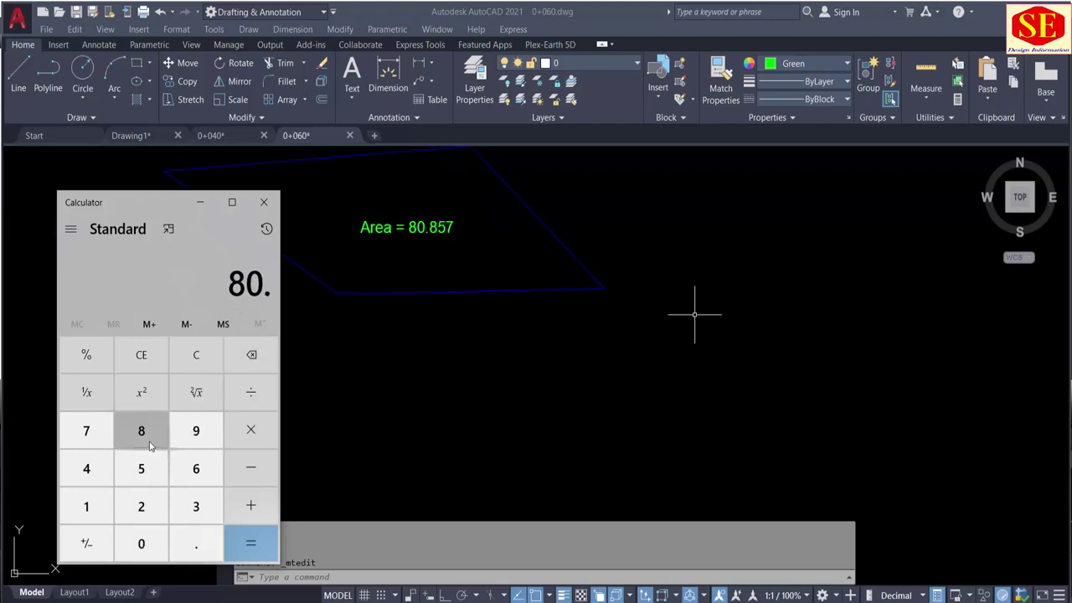
left_click(141, 468)
left_click(99, 446)
Add 361.6398 to get the cut-area total of 442.4968, ready to copy
left_click(251, 506)
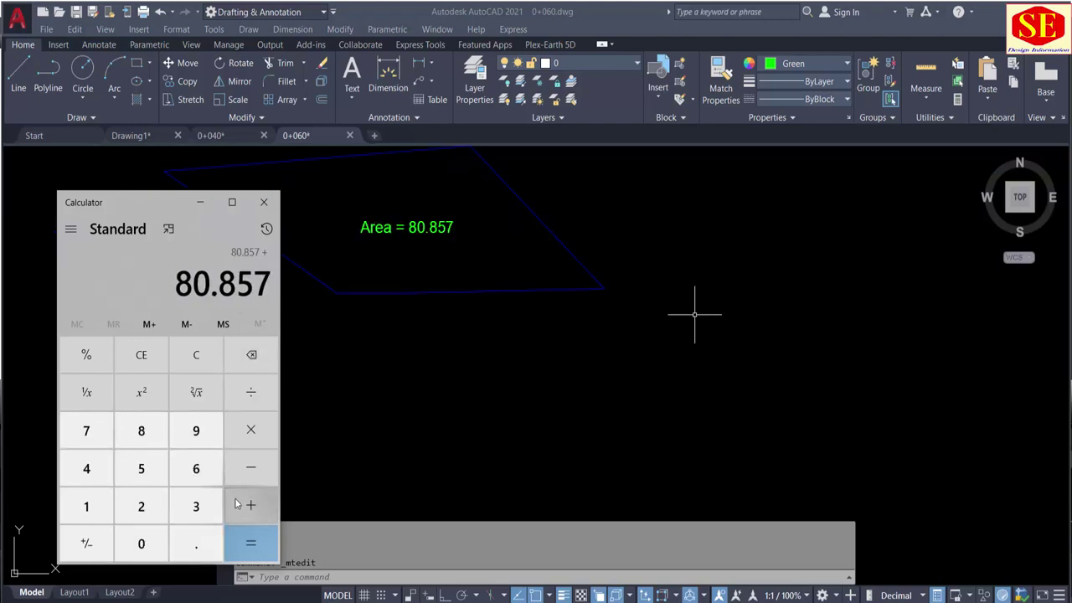
scroll(309, 408, "down", 2)
scroll(793, 345, "up", 5)
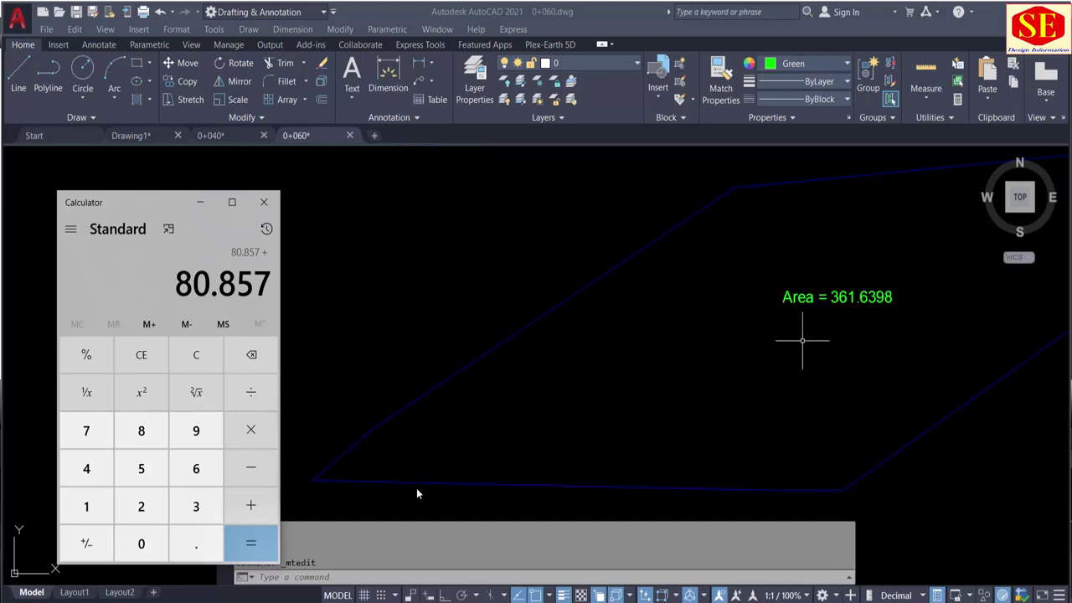
type("361.639")
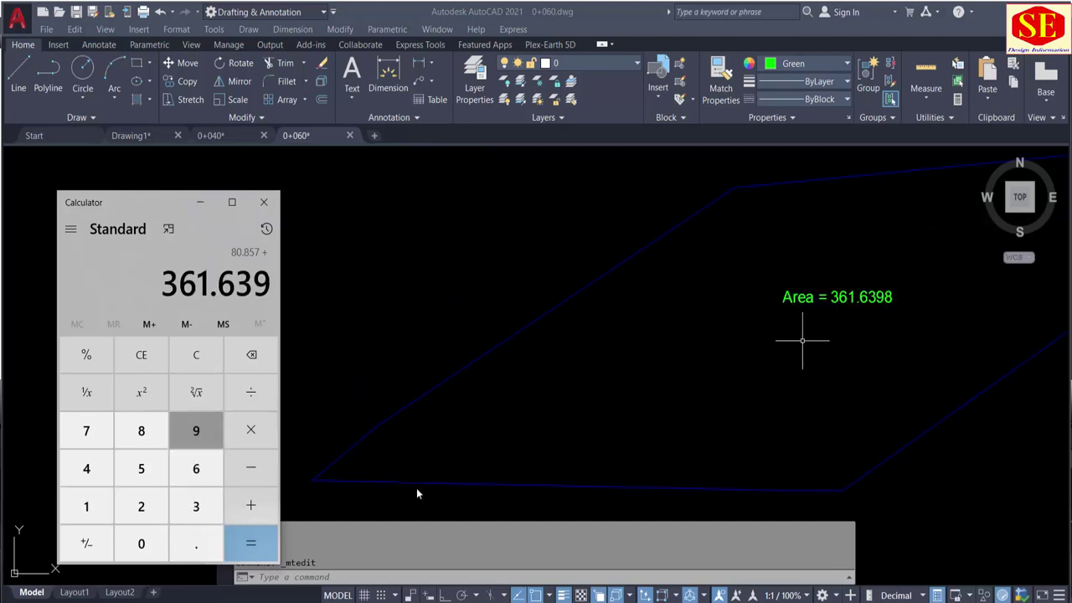
type("8")
key("Return")
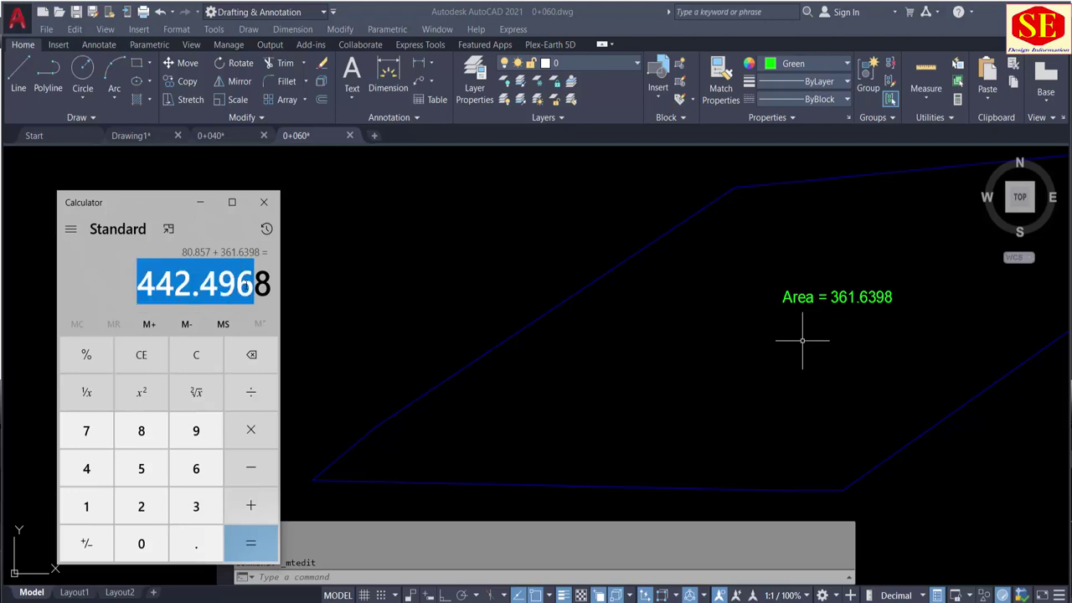
right_click(245, 285)
Copy the 442.4968 total and paste it into the 0+060 Area in Cut cell, showing 442.496
left_click(293, 299)
scroll(358, 275, "down", 5)
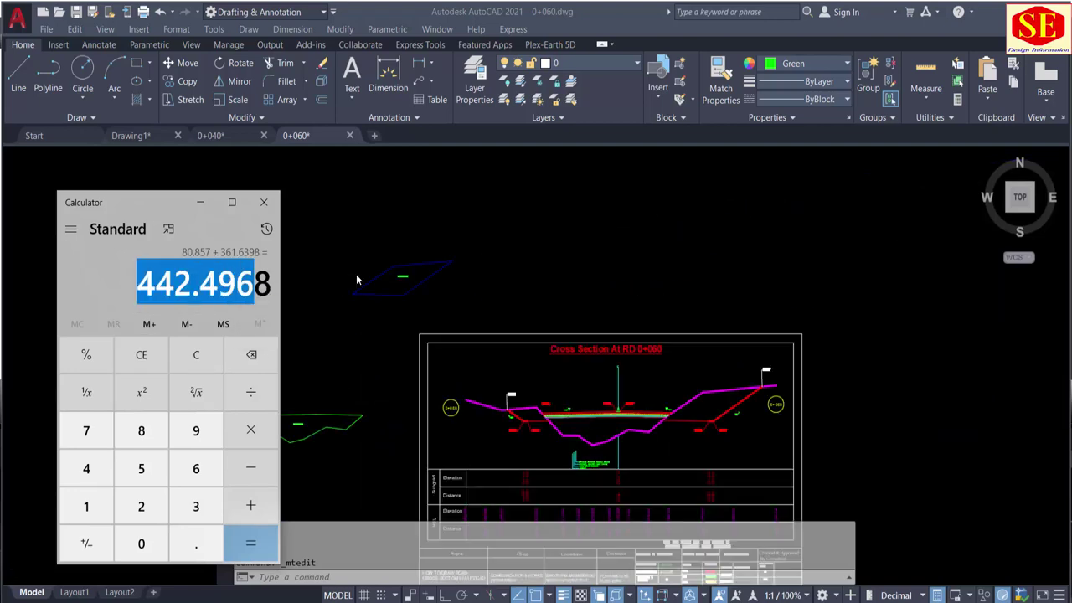
scroll(356, 273, "down", 3)
scroll(356, 274, "up", 4)
scroll(502, 335, "up", 3)
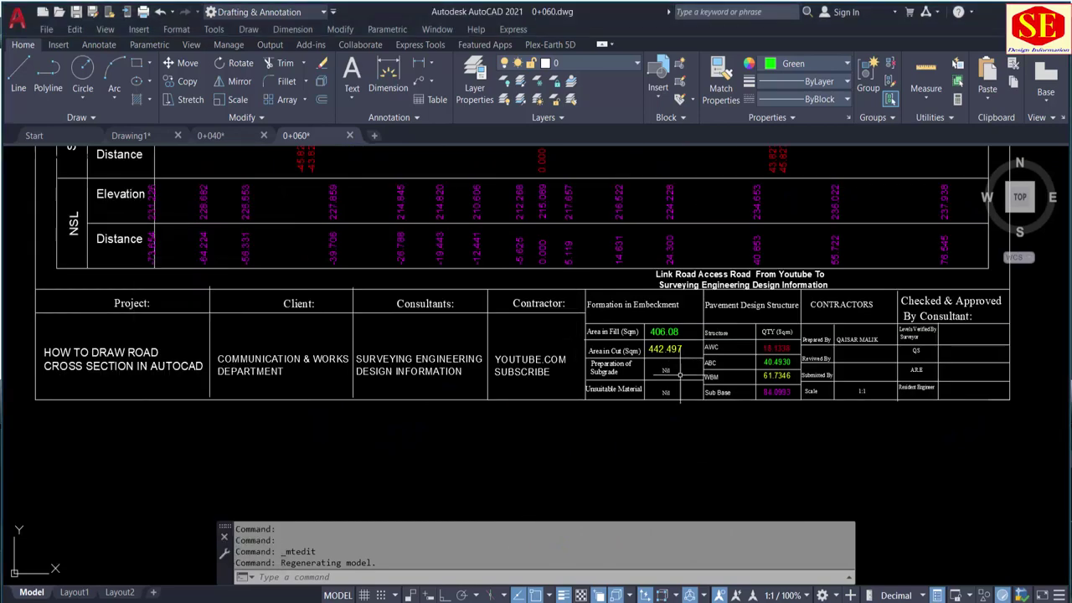
scroll(684, 385, "up", 3)
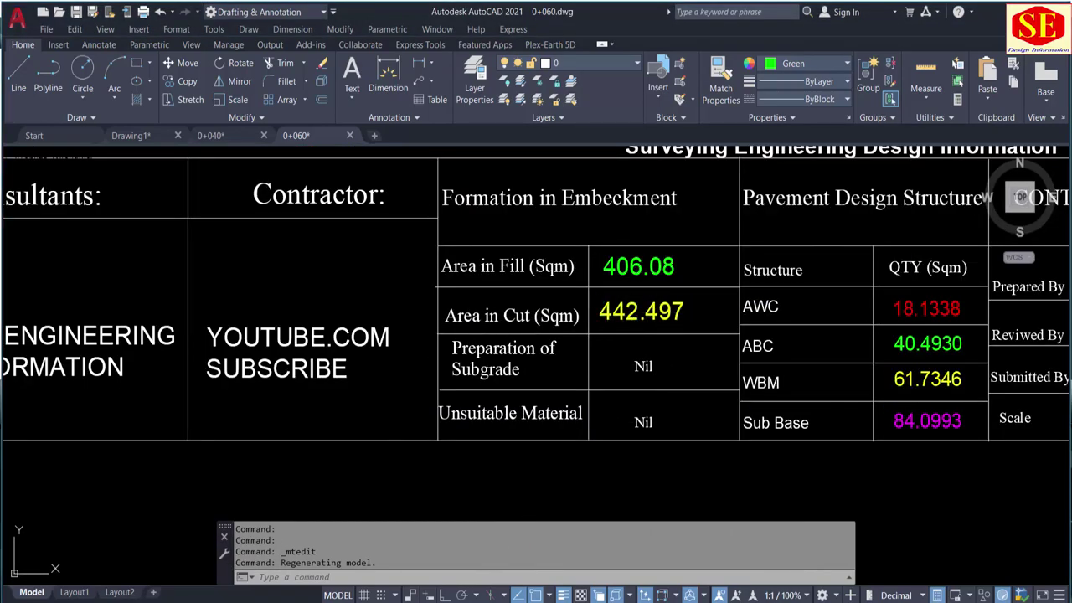
double_click(659, 315)
key("BackSpace")
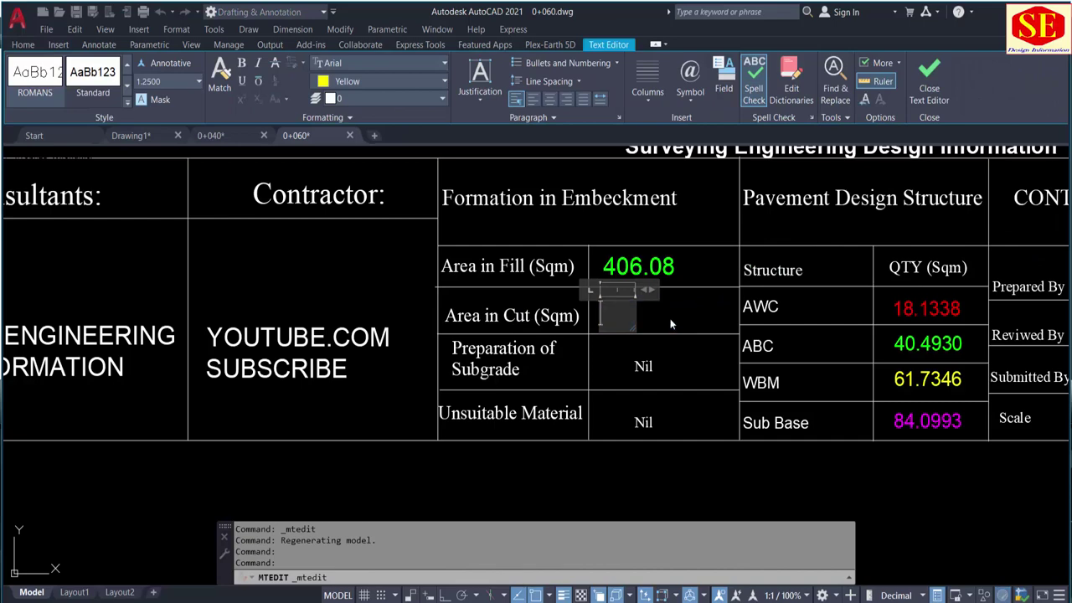
type("442.496")
left_click(677, 352)
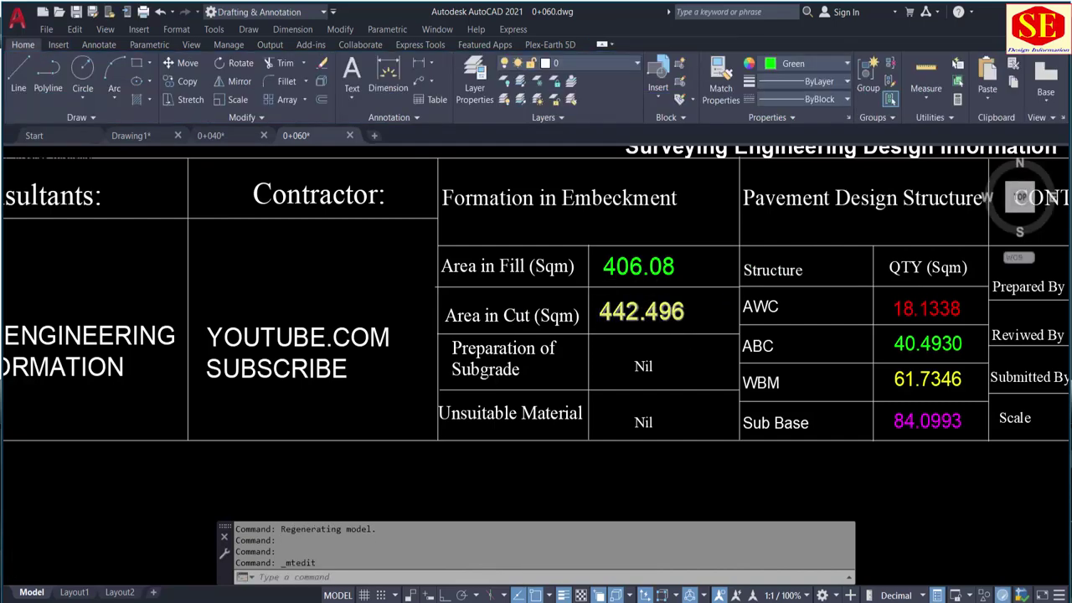
Pan and zoom to review the 0+060 cross-section and its quantity table
scroll(660, 309, "down", 2)
middle_click_drag(650, 292, 649, 395)
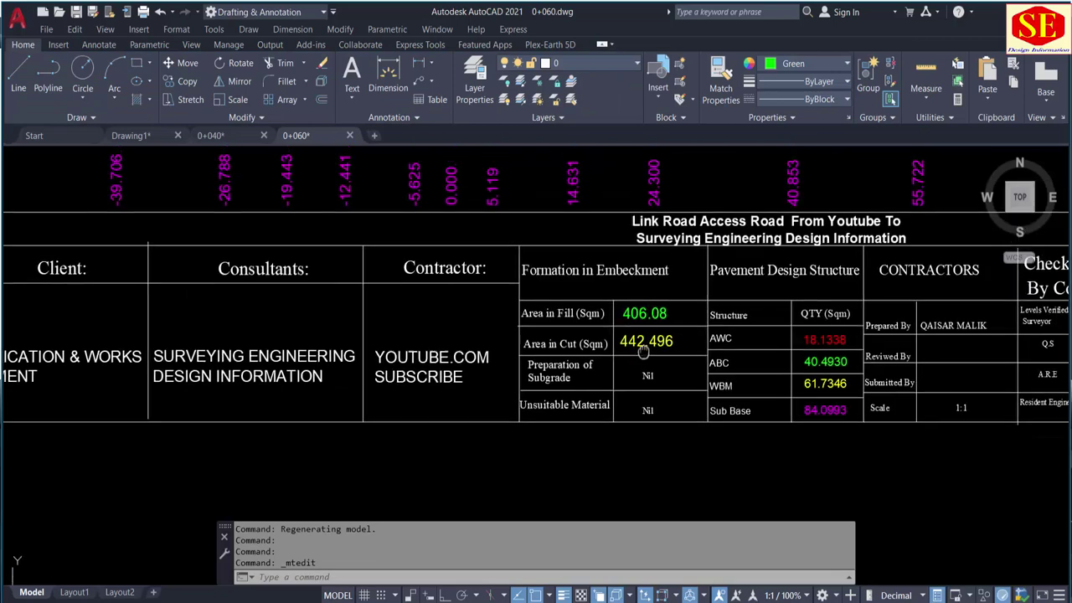
scroll(591, 460, "down", 6)
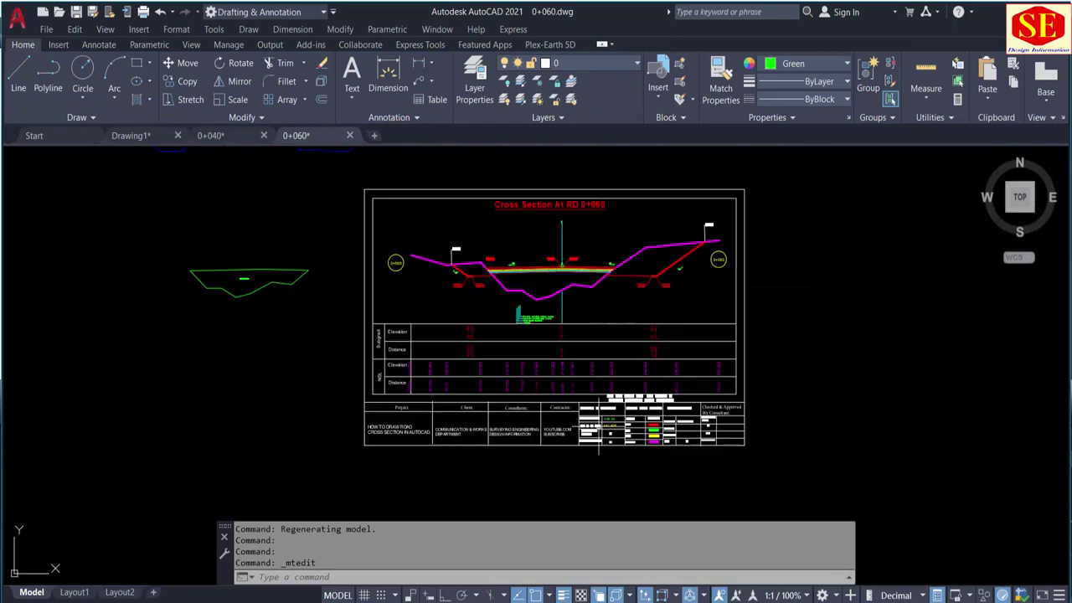
scroll(703, 207, "up", 2)
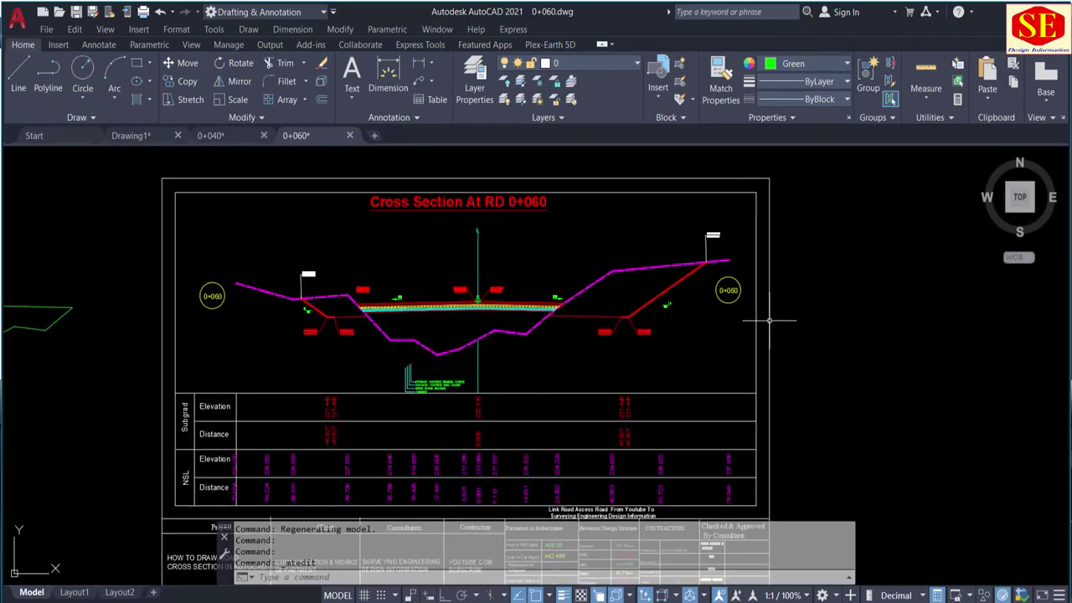
middle_click_drag(476, 311, 526, 310)
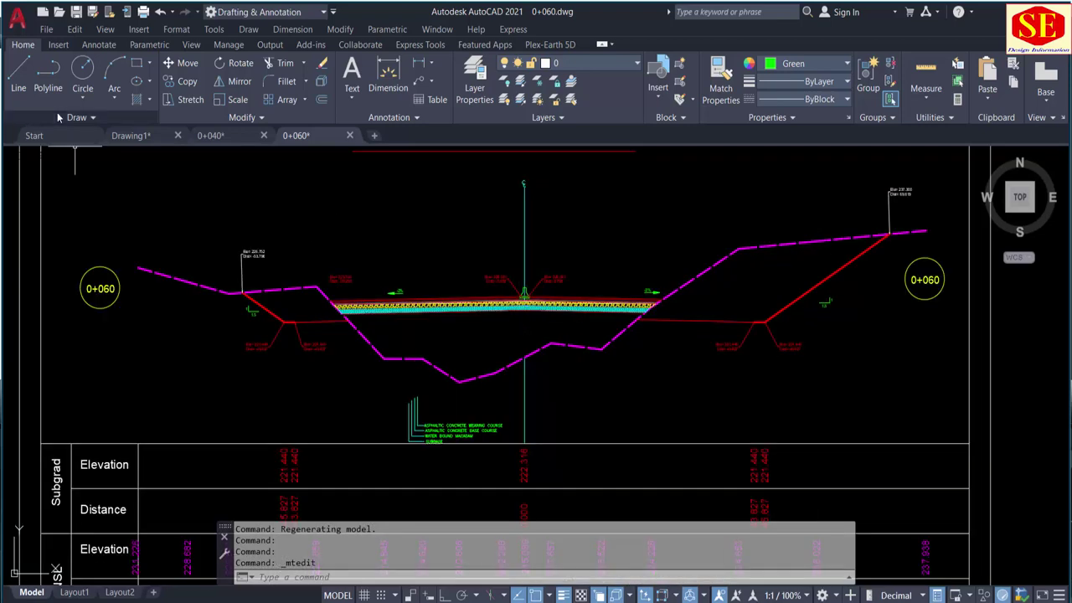
left_click(209, 134)
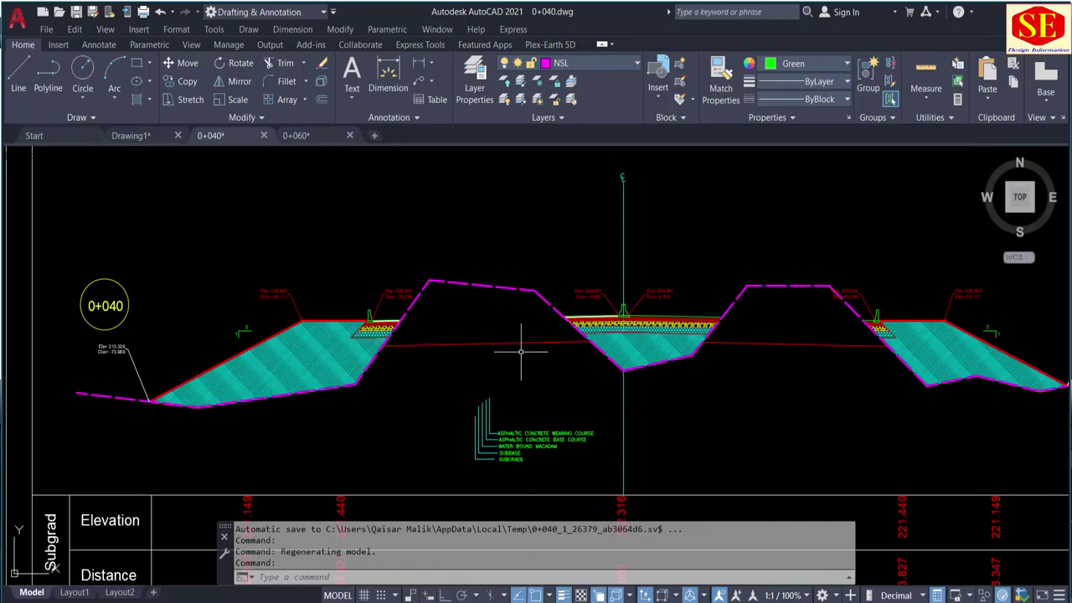
scroll(521, 352, "down", 2)
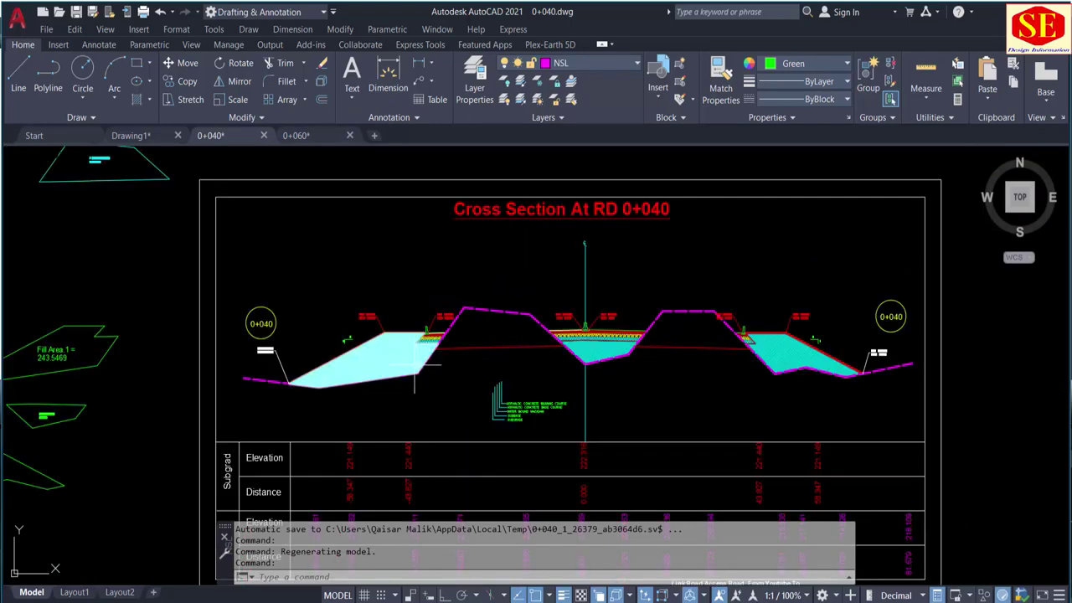
middle_click_drag(446, 356, 520, 356)
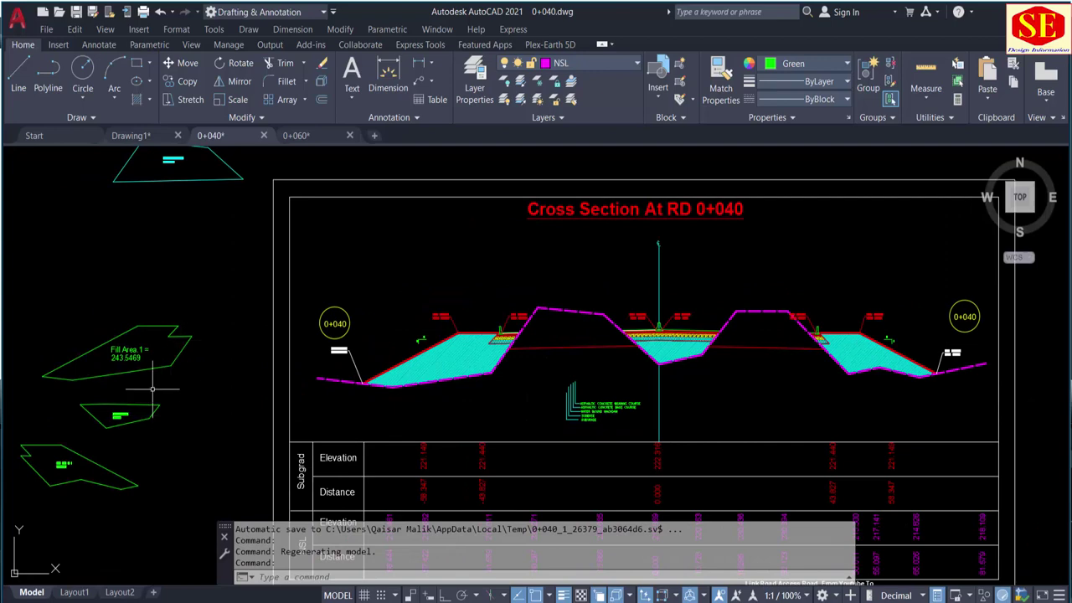
middle_click_drag(133, 414, 264, 436)
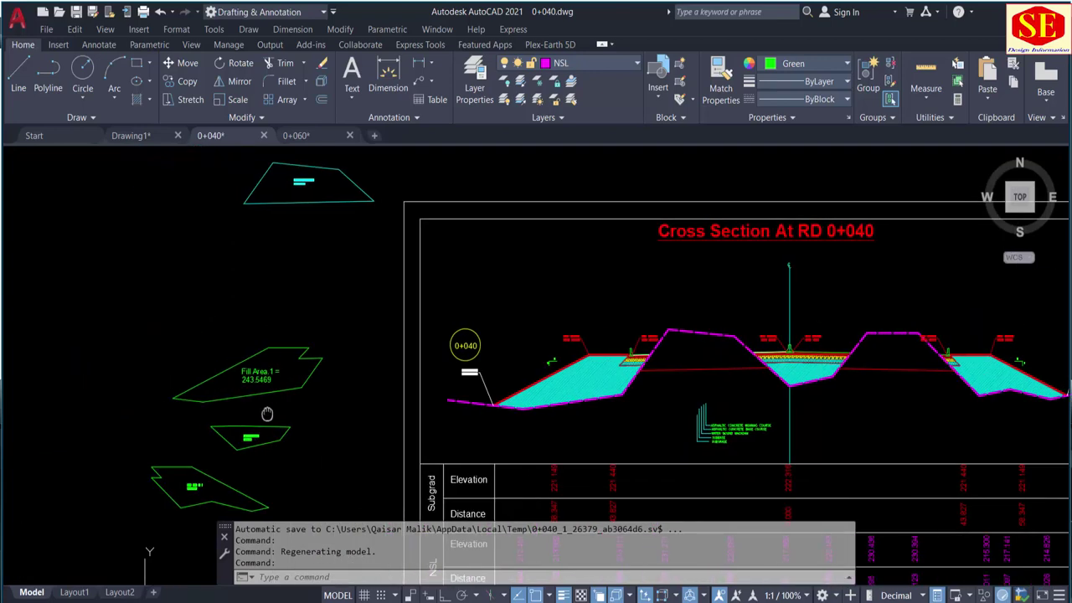
middle_click_drag(295, 240, 262, 412)
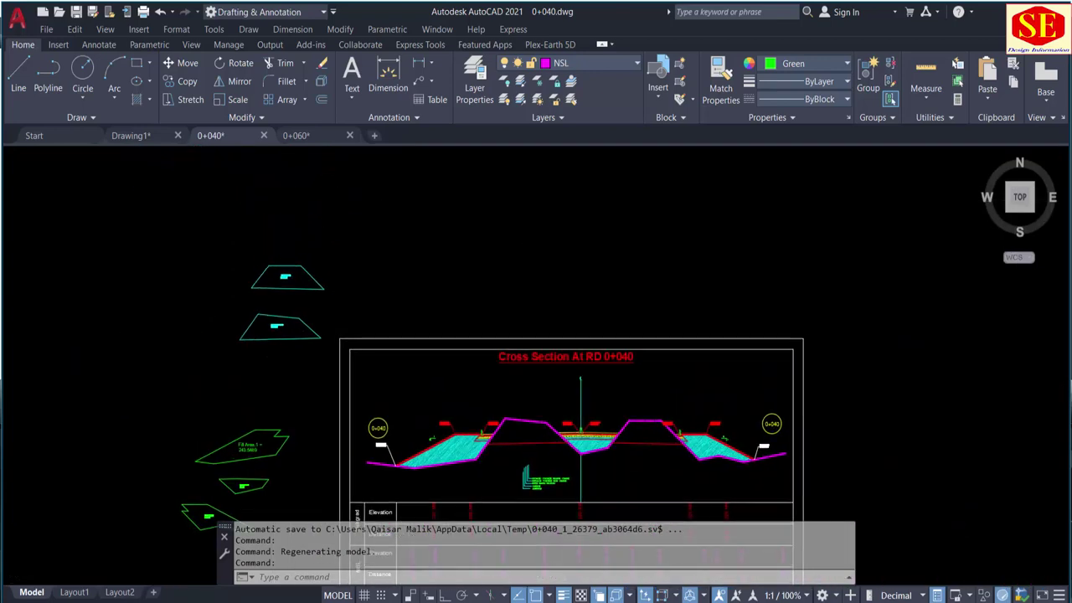
scroll(249, 316, "down", 2)
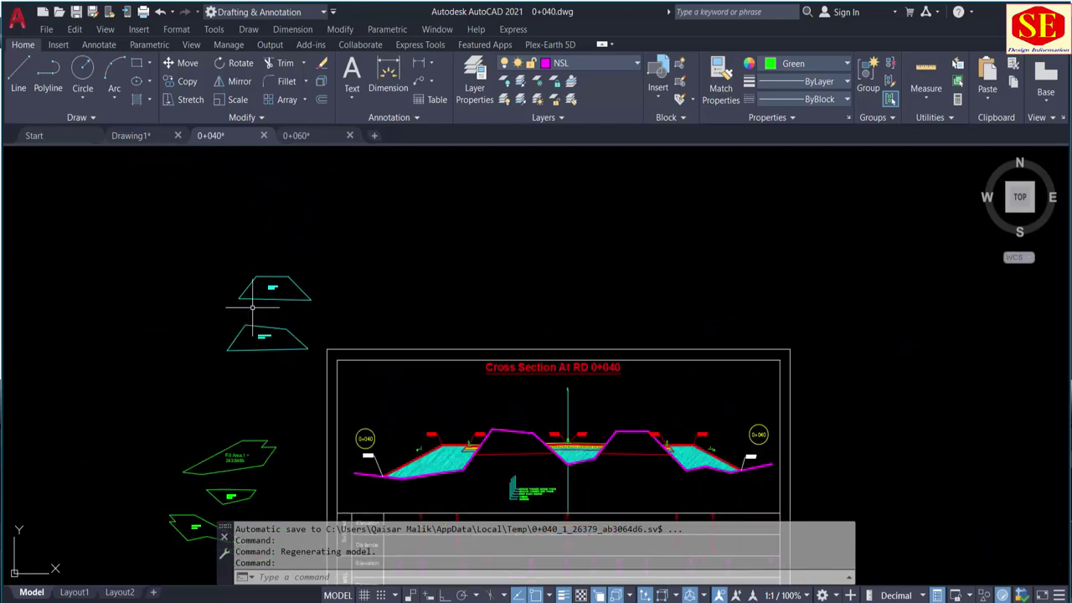
middle_click_drag(292, 341, 704, 453)
scroll(636, 448, "up", 3)
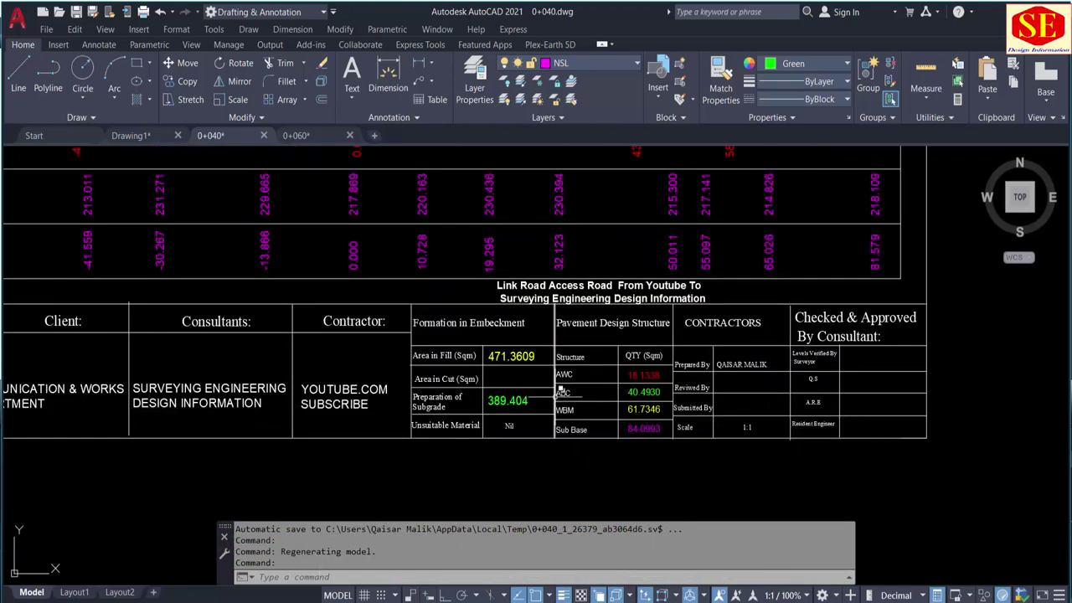
scroll(636, 448, "up", 3)
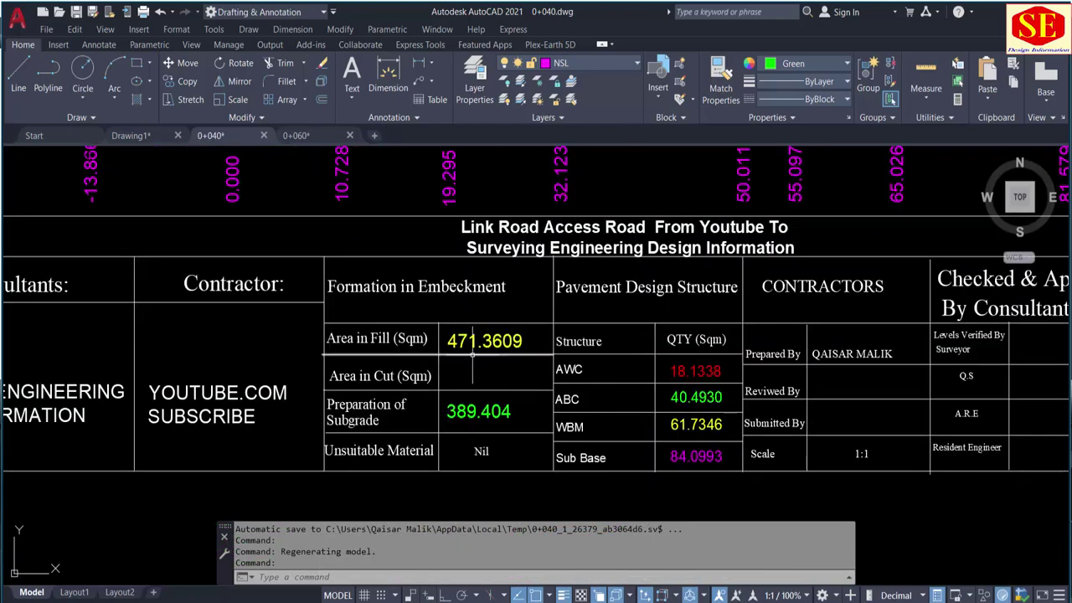
scroll(409, 356, "down", 6)
scroll(329, 330, "up", 1)
scroll(329, 330, "up", 1)
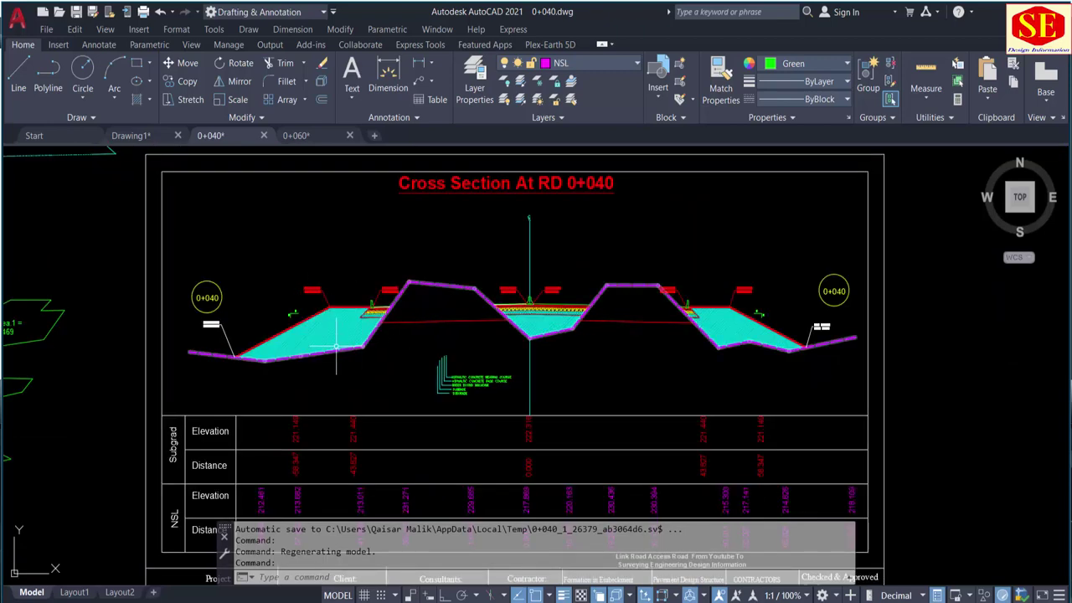
scroll(673, 302, "down", 1)
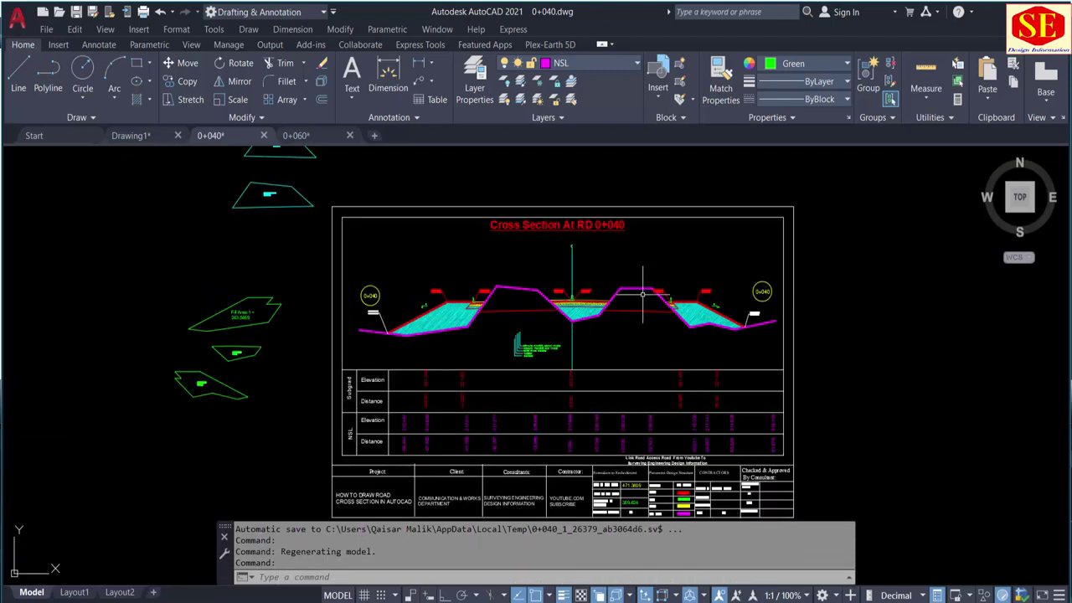
scroll(639, 436, "down", 1)
scroll(639, 435, "up", 4)
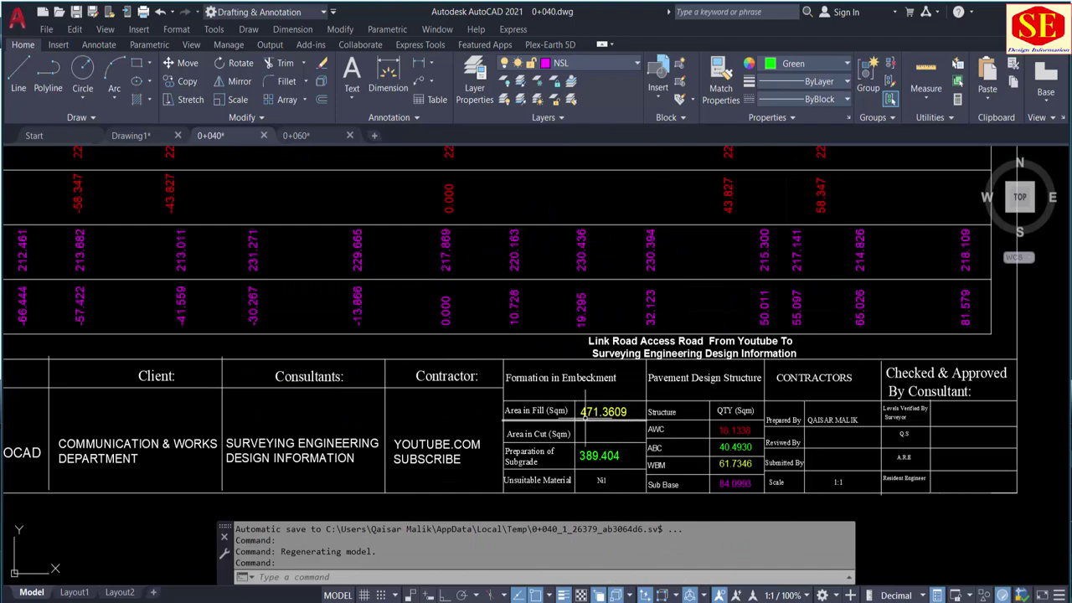
scroll(594, 417, "up", 2)
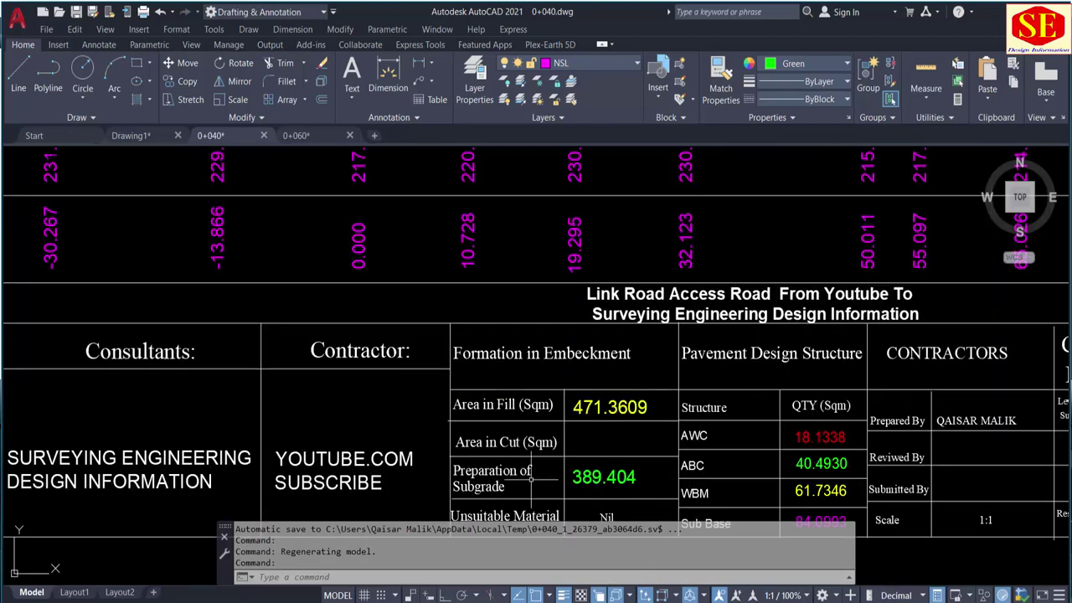
scroll(600, 473, "down", 2)
scroll(545, 335, "down", 3)
scroll(502, 243, "up", 3)
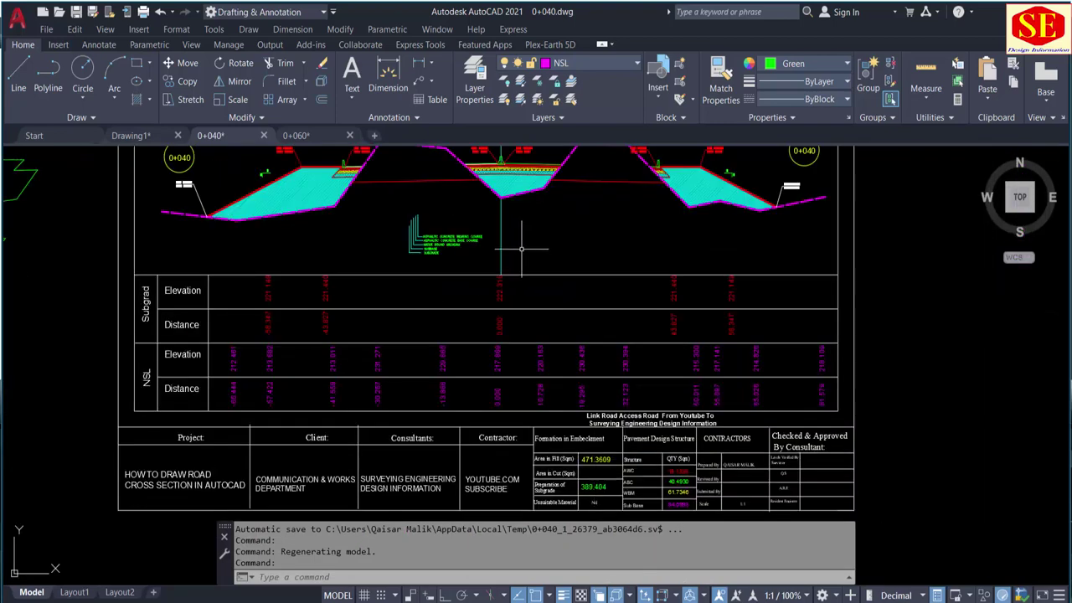
scroll(575, 312, "down", 1)
scroll(591, 369, "up", 1)
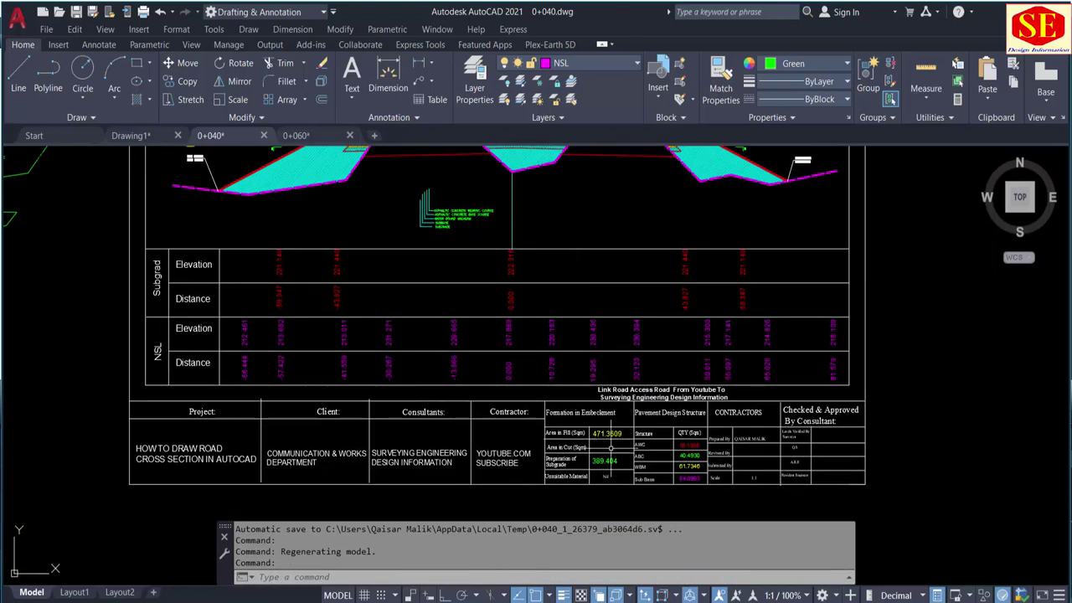
scroll(607, 475, "up", 2)
scroll(606, 474, "down", 4)
middle_click_drag(557, 359, 564, 430)
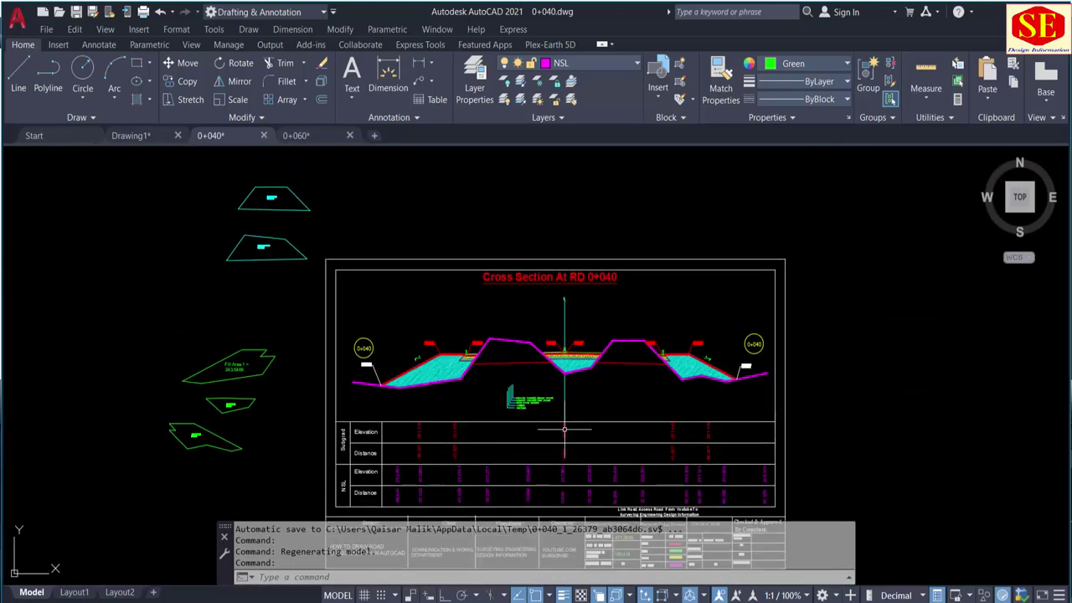
scroll(581, 360, "up", 4)
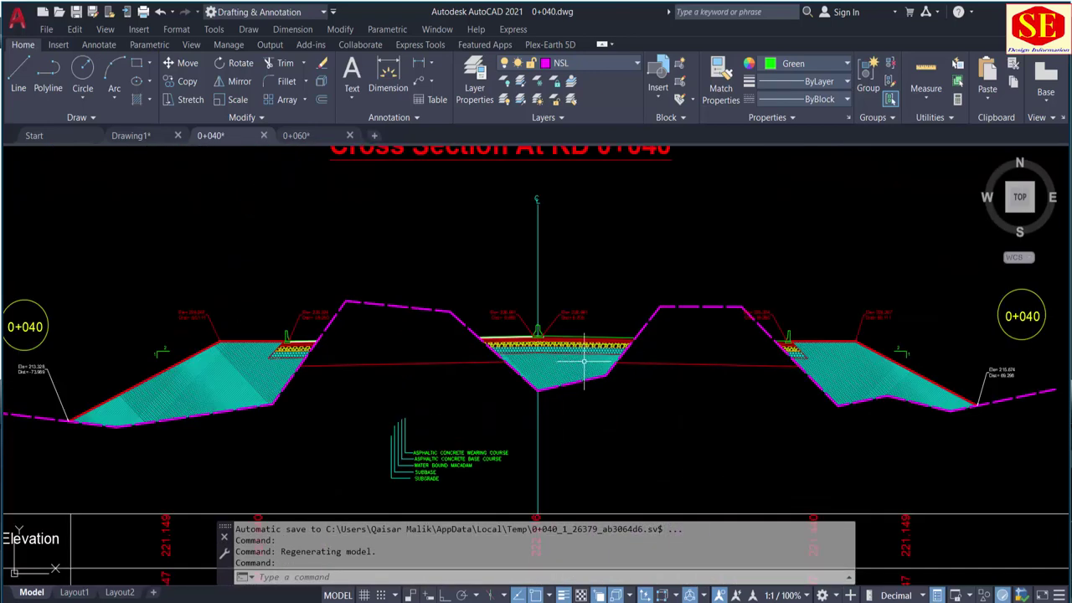
left_click(293, 135)
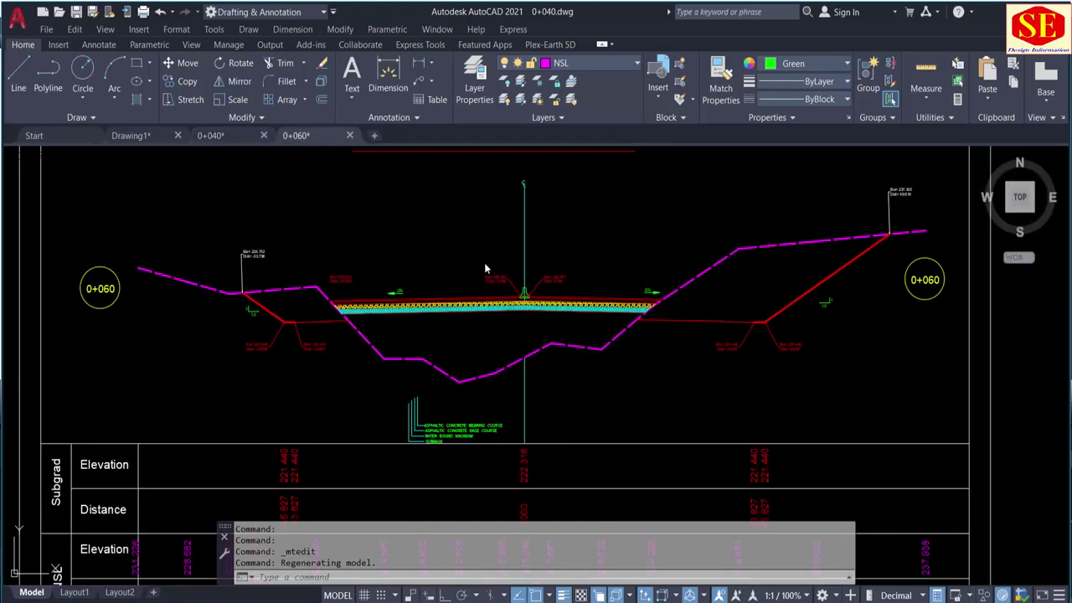
left_click(536, 296)
left_click(582, 248)
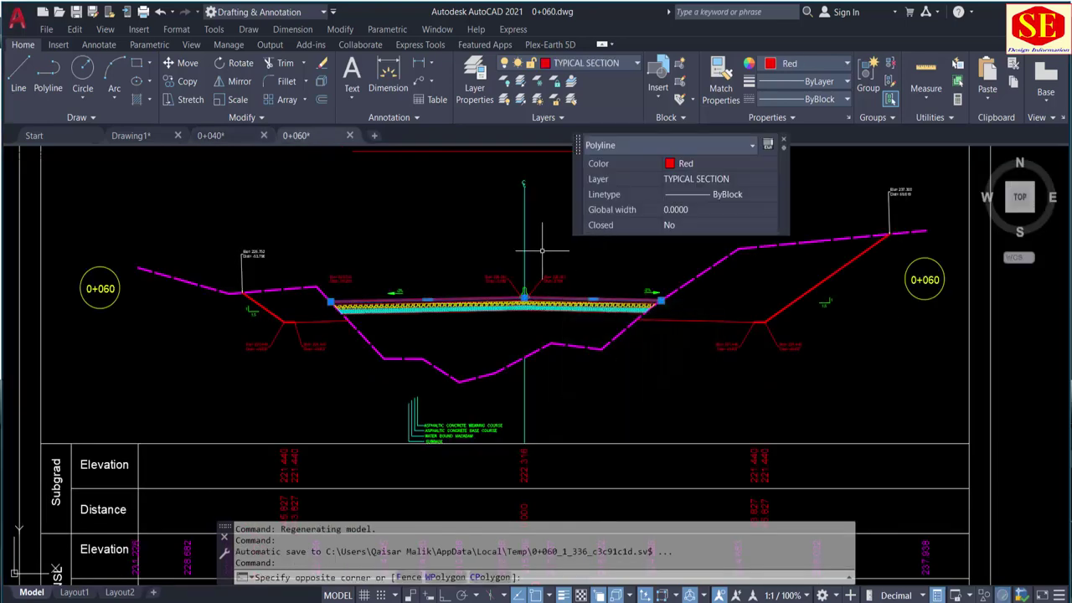
key("Escape")
scroll(516, 258, "down", 4)
scroll(517, 257, "up", 4)
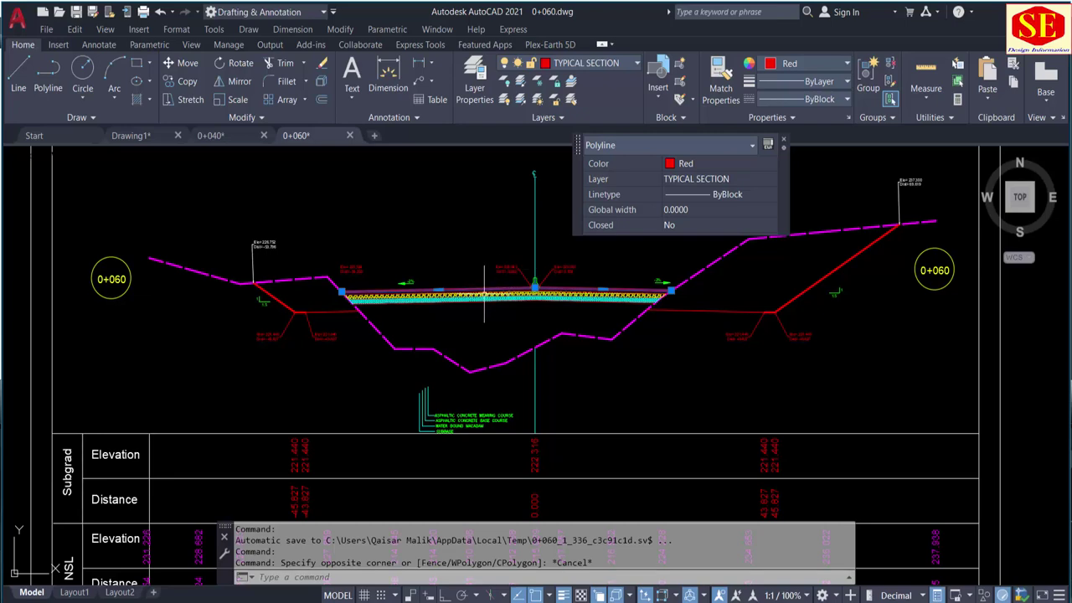
scroll(491, 284, "up", 4)
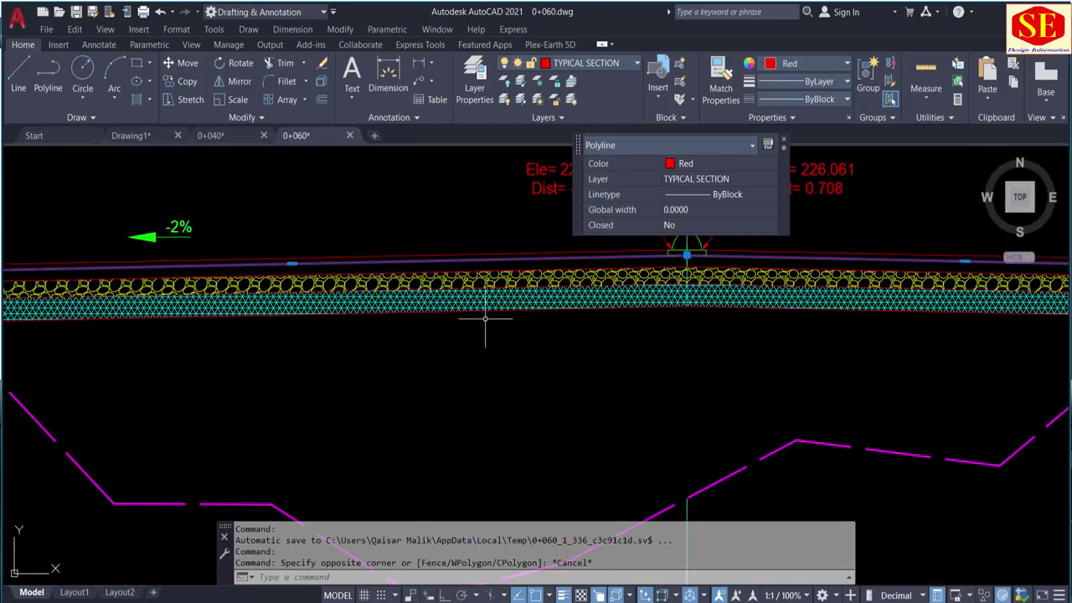
scroll(485, 318, "down", 5)
scroll(419, 347, "down", 3)
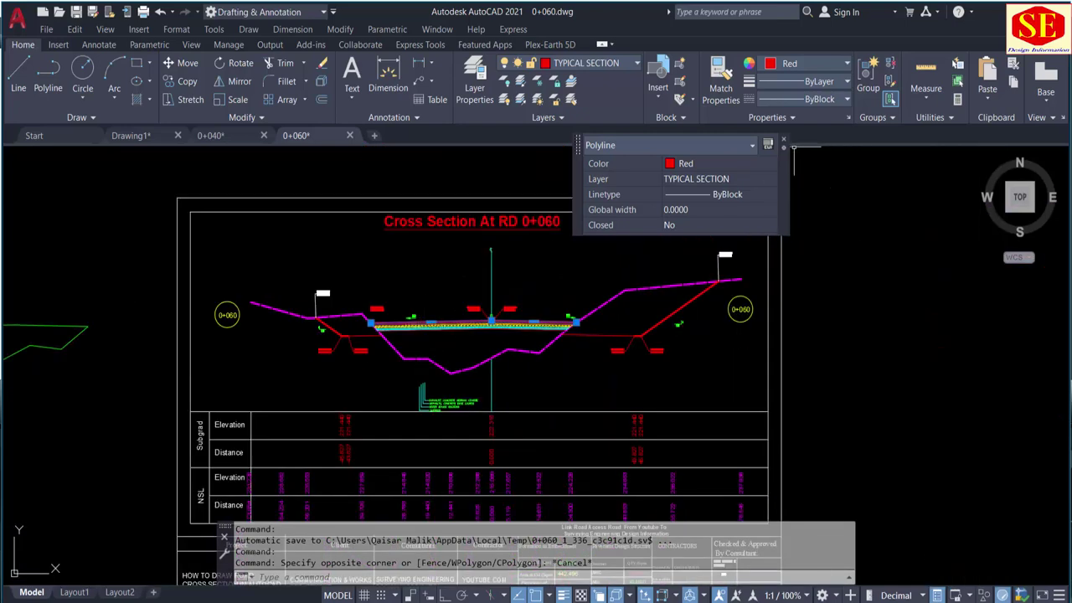
key("Escape")
scroll(586, 281, "down", 2)
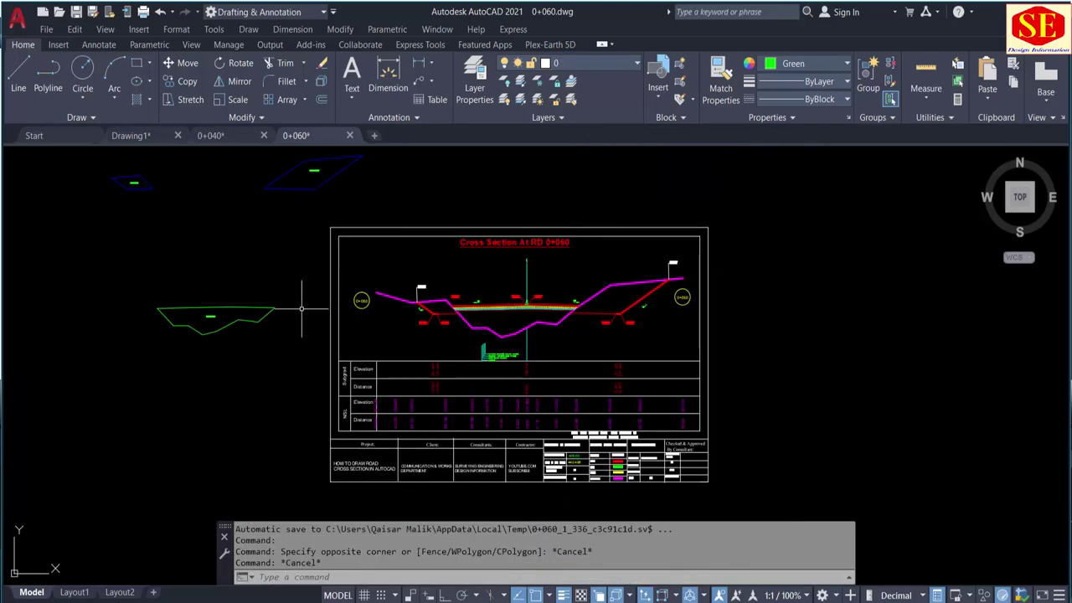
scroll(485, 496, "up", 6)
scroll(305, 453, "down", 4)
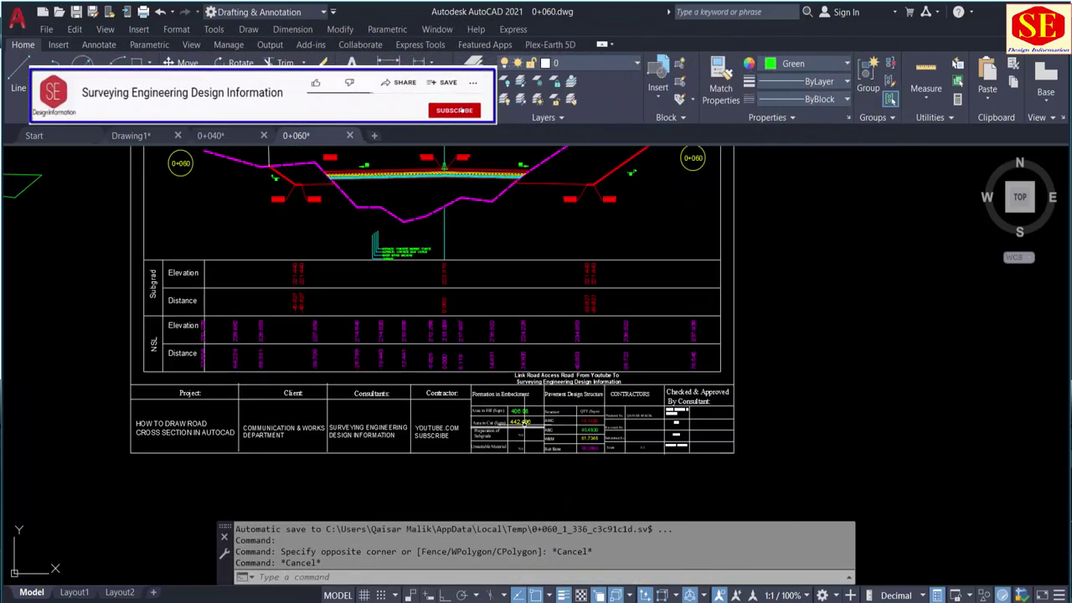
middle_click_drag(442, 315, 591, 453)
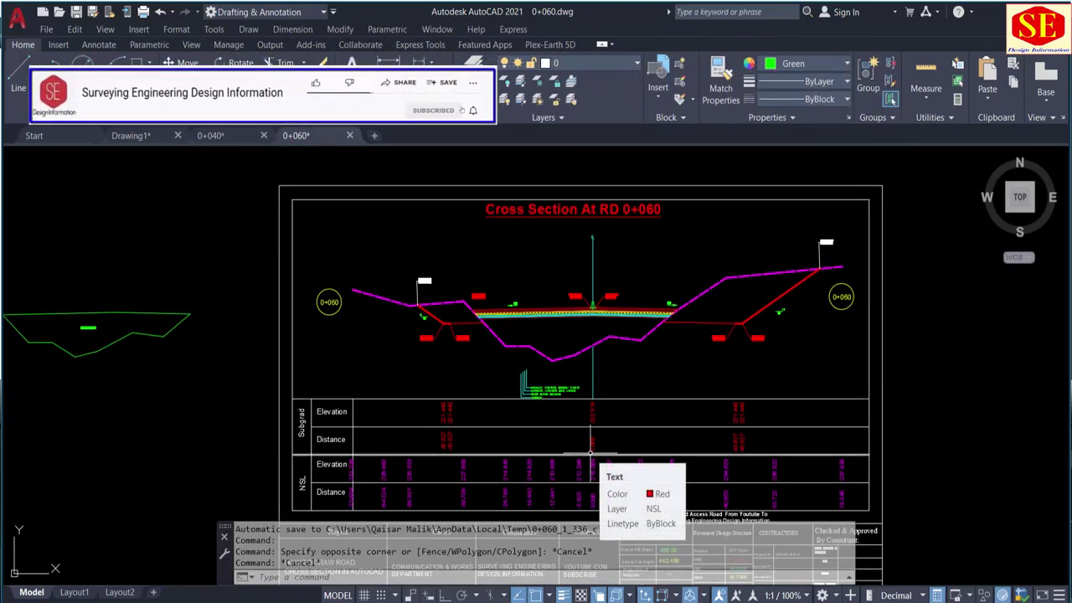